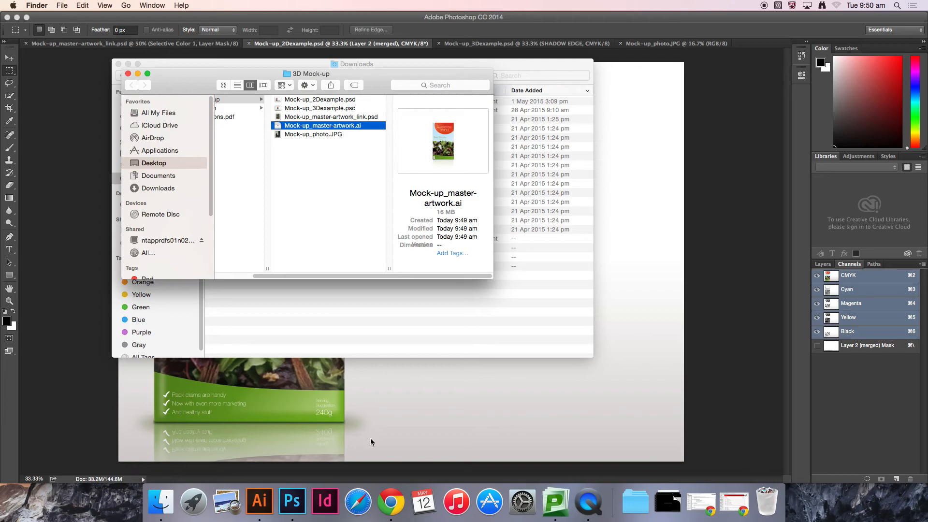
Step: Open the Week 13 Digital Mockup Workshop course page and review its attached mock-up files, then return to Finder
{"action": "left_click", "coordinate": [391, 501]}
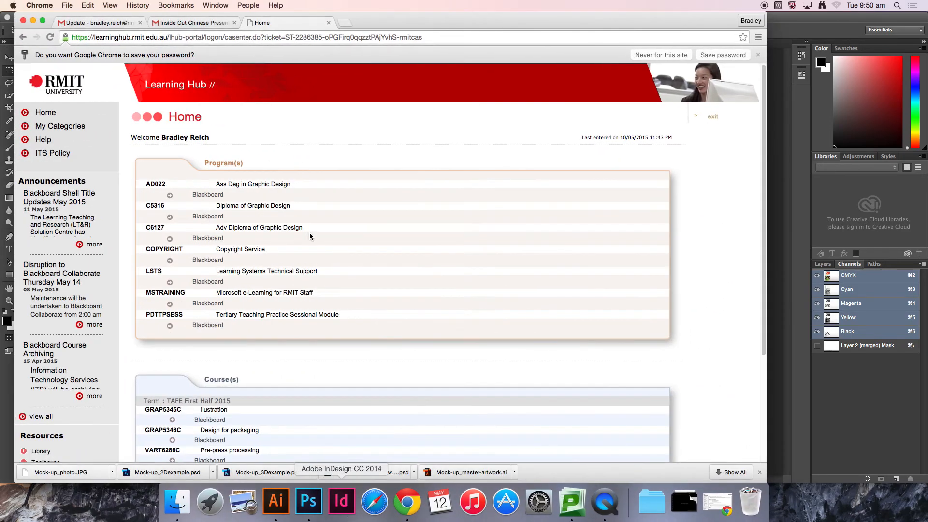
{"action": "left_click", "coordinate": [718, 503]}
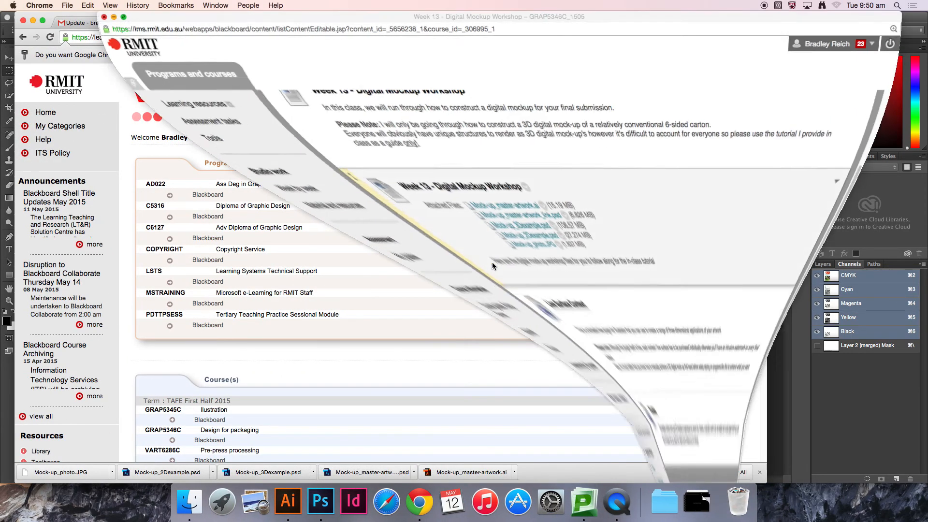
{"action": "scroll", "coordinate": [465, 180], "scroll_direction": "up", "scroll_amount": 5}
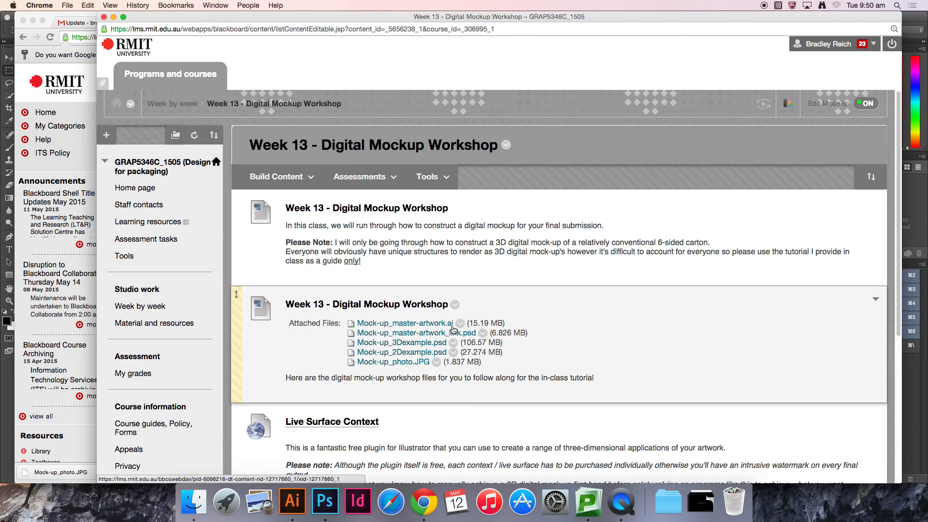
{"action": "scroll", "coordinate": [494, 323], "scroll_direction": "down", "scroll_amount": 3}
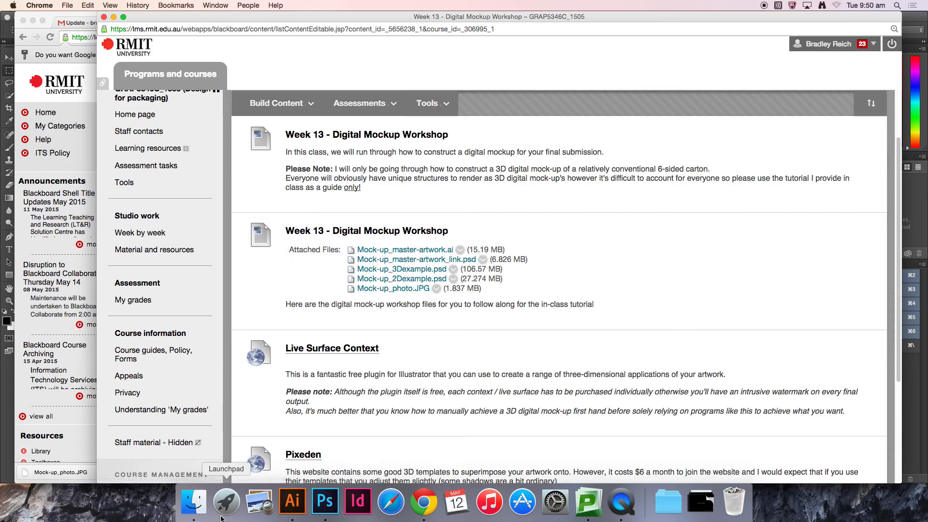
{"action": "left_click", "coordinate": [194, 501]}
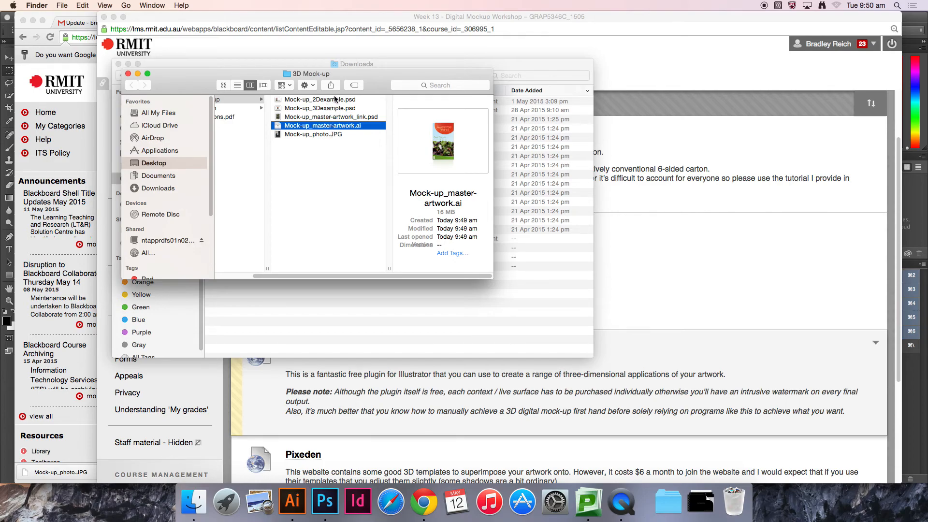
Step: Select the workshop files in the 3D Mock-up folder and preview Mock-up_2Dexample.psd
{"action": "left_click", "coordinate": [333, 100]}
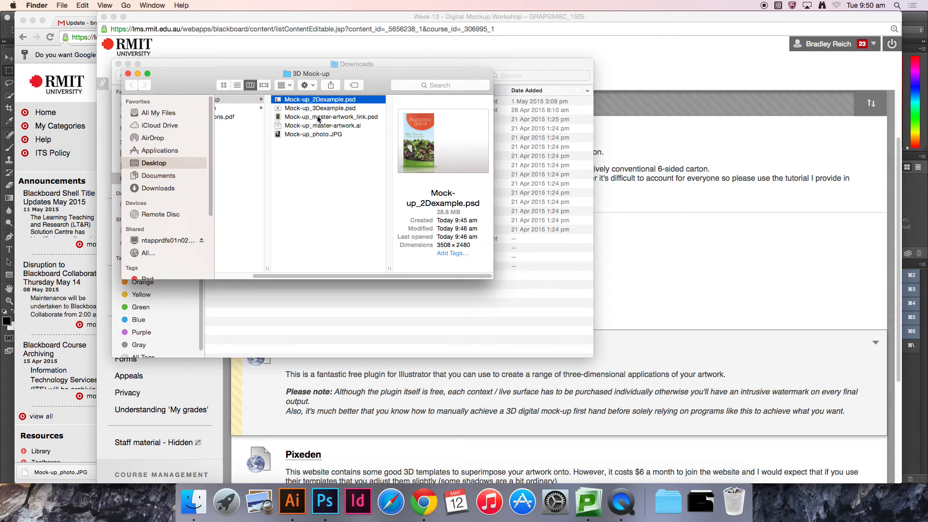
{"action": "left_click", "coordinate": [324, 109]}
{"action": "left_click", "coordinate": [327, 165]}
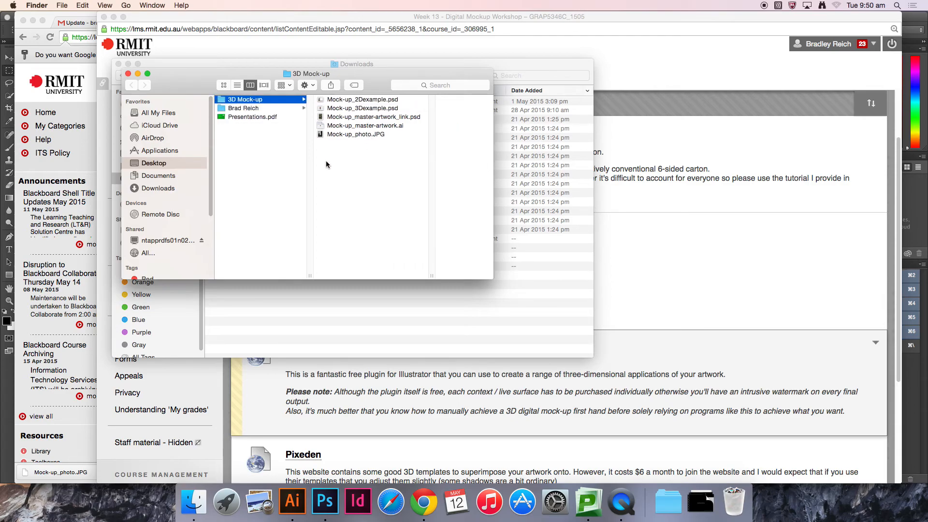
{"action": "left_click", "coordinate": [368, 100]}
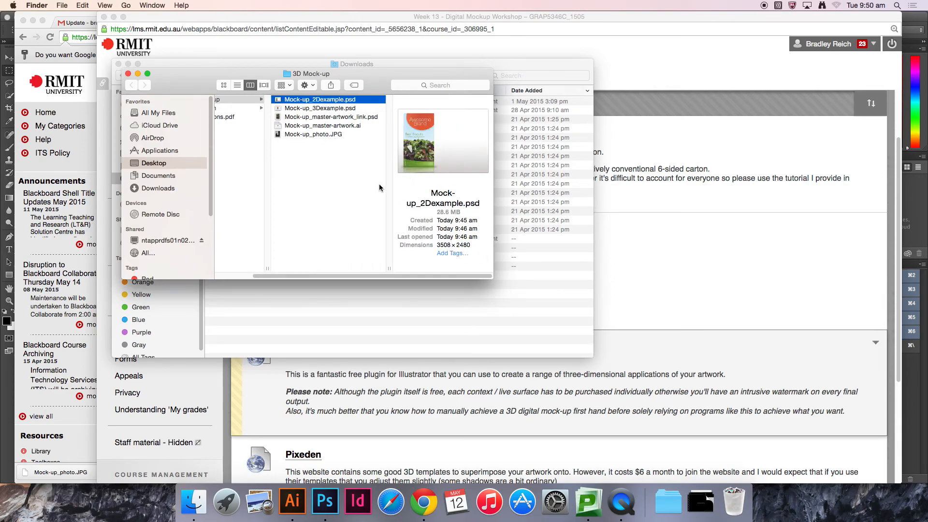
{"action": "key", "text": "space"}
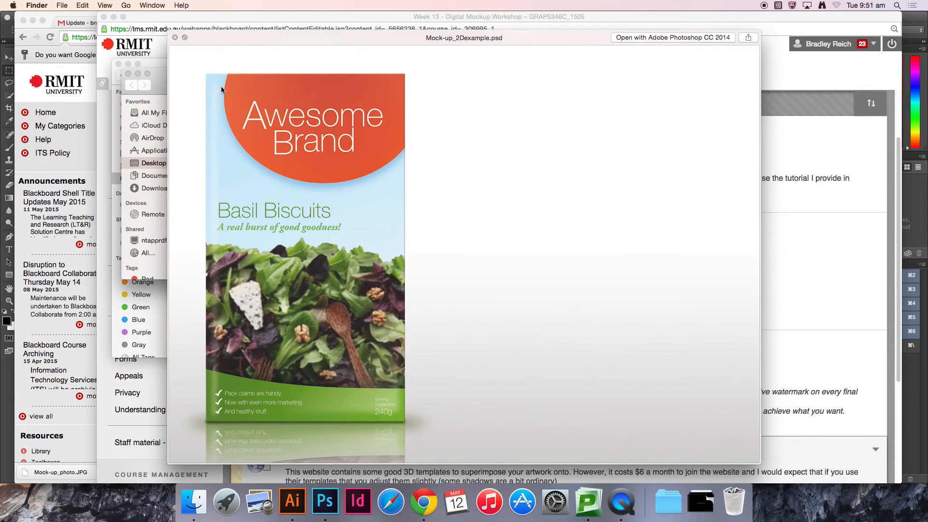
{"action": "key", "text": "space"}
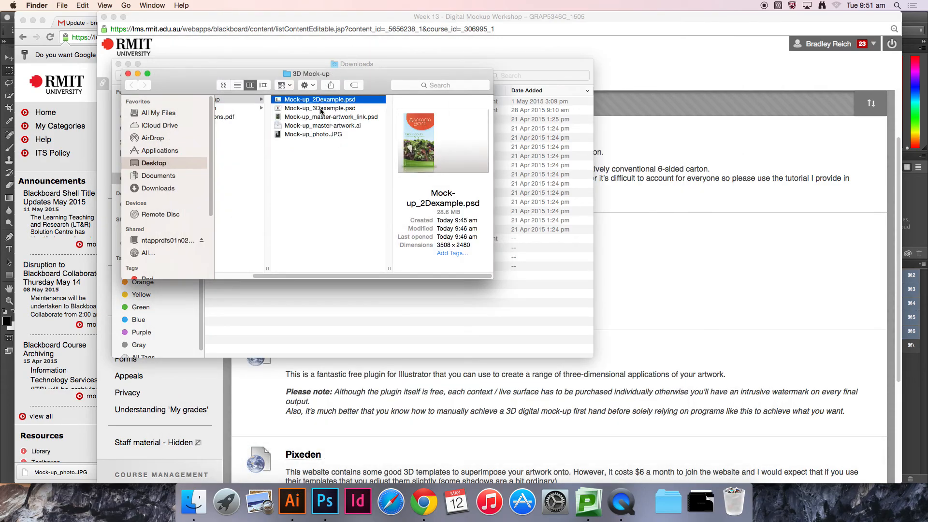
Step: Preview Mock-up_3Dexample.psd and Mock-up_master-artwork_link.psd, then select Mock-up_master-artwork.ai
{"action": "left_click", "coordinate": [321, 109]}
{"action": "key", "text": "space"}
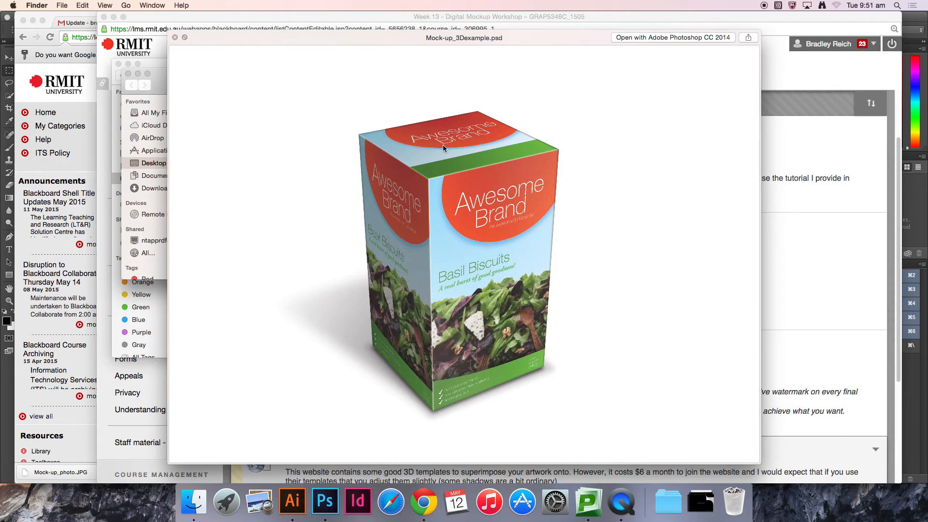
{"action": "key", "text": "space"}
{"action": "key", "text": "Down"}
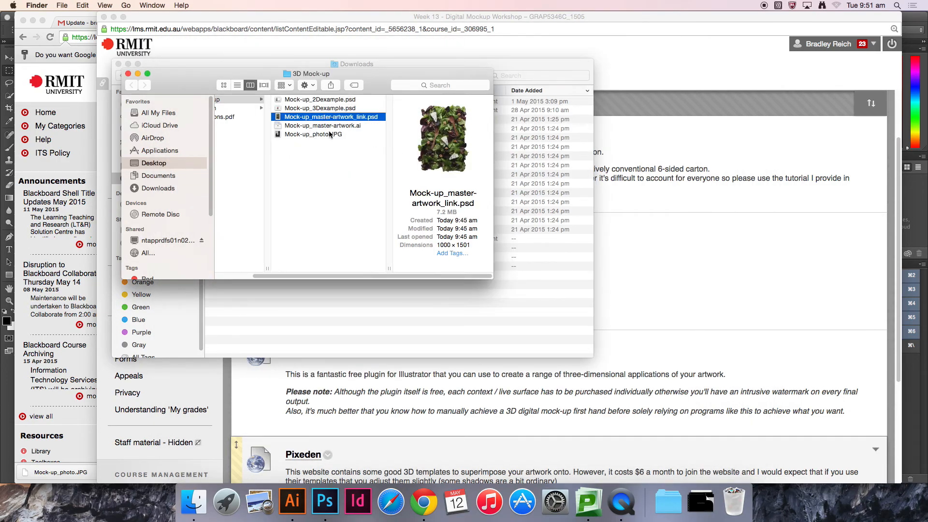
{"action": "key", "text": "space"}
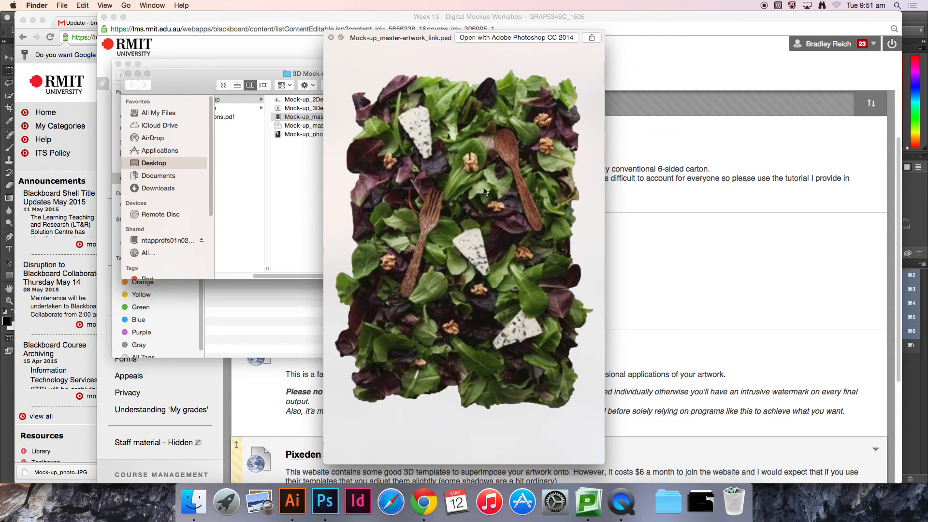
{"action": "key", "text": "space"}
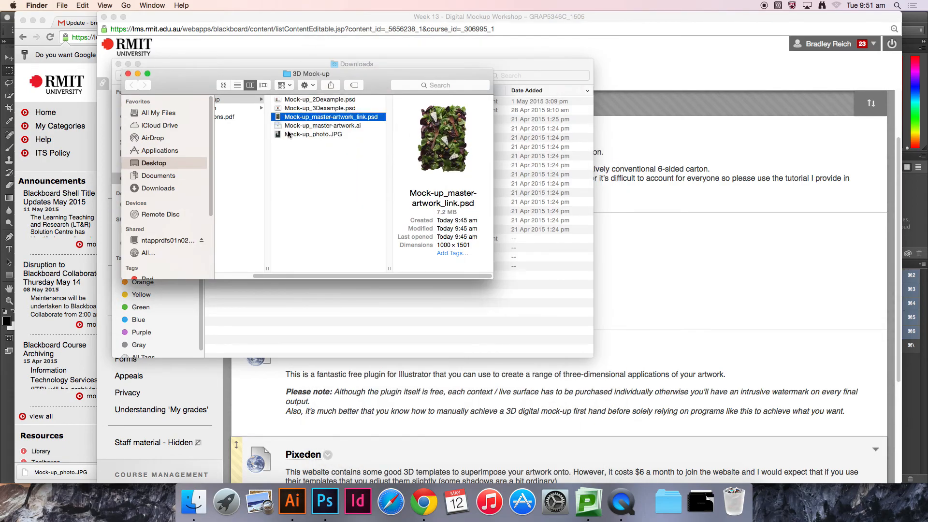
{"action": "left_click", "coordinate": [316, 126]}
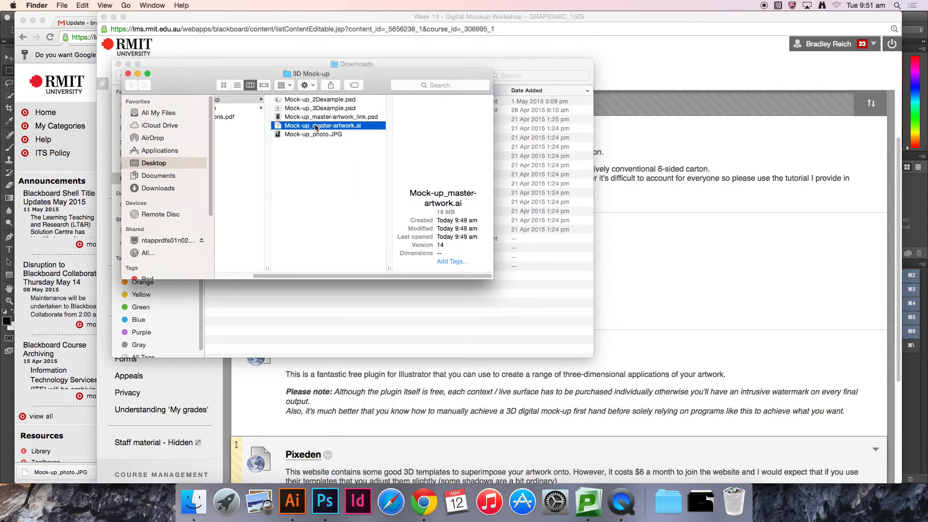
Step: Switch to Illustrator and zoom into the master artwork's carton dieline and front panel artwork
{"action": "left_click", "coordinate": [302, 501]}
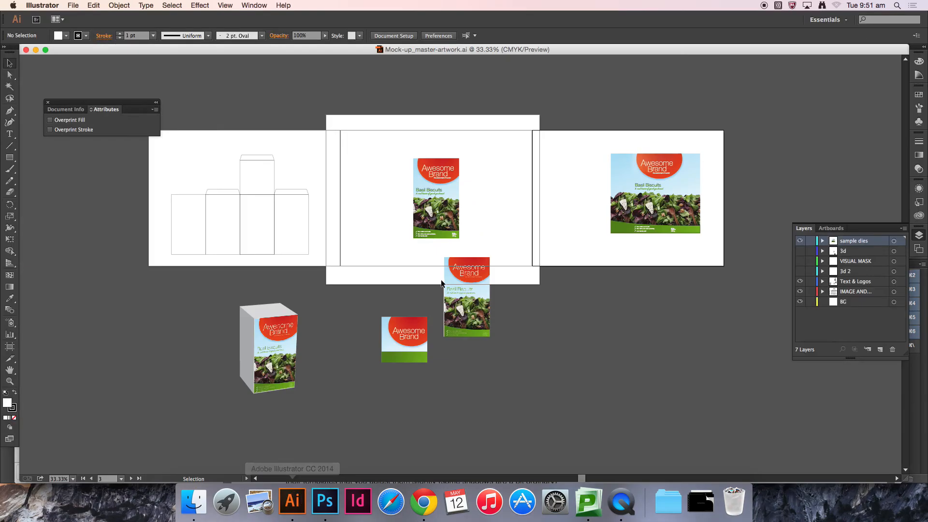
{"action": "key", "text": "z"}
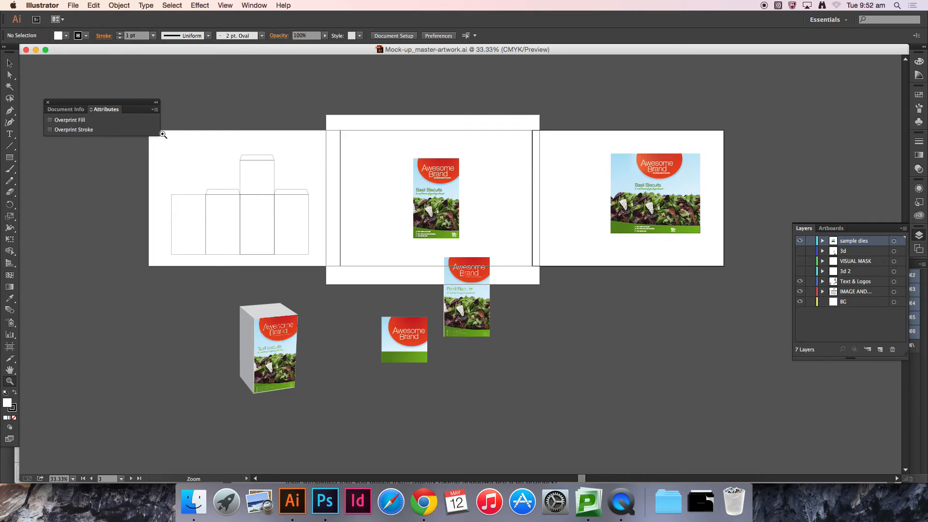
{"action": "left_click_drag", "start_coordinate": [164, 134], "coordinate": [356, 285]}
{"action": "key", "text": "v"}
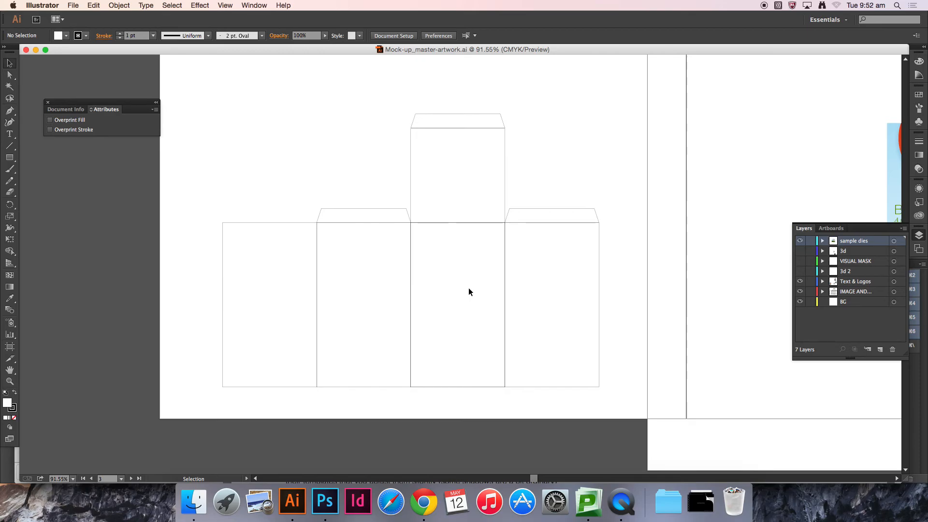
{"action": "key", "text": "space"}
{"action": "left_click_drag", "start_coordinate": [591, 233], "coordinate": [349, 241]}
{"action": "left_click_drag", "start_coordinate": [623, 264], "coordinate": [397, 268]}
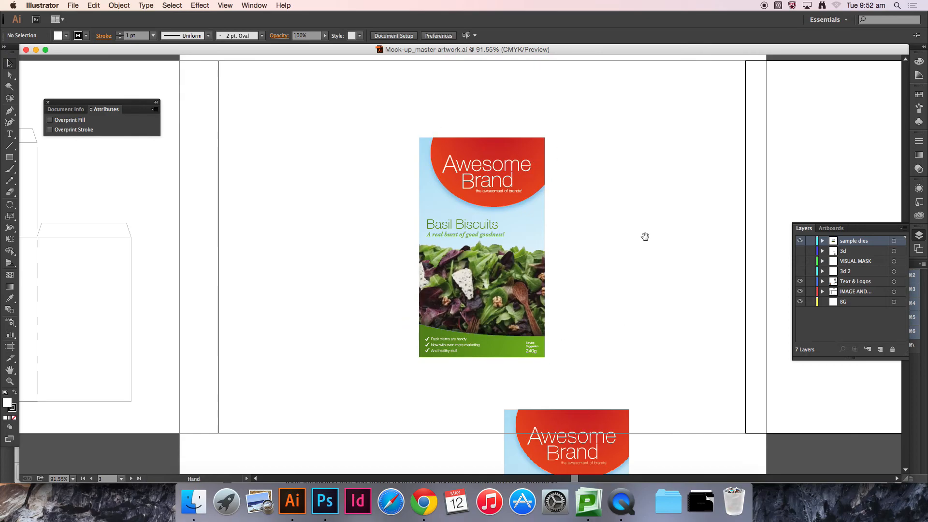
{"action": "left_click_drag", "start_coordinate": [642, 234], "coordinate": [384, 255]}
{"action": "left_click_drag", "start_coordinate": [592, 265], "coordinate": [400, 270]}
Step: Pan across the master artwork to inspect the flat carton panels and the 3D box render
{"action": "key", "text": "space"}
{"action": "left_click_drag", "start_coordinate": [721, 303], "coordinate": [591, 314]}
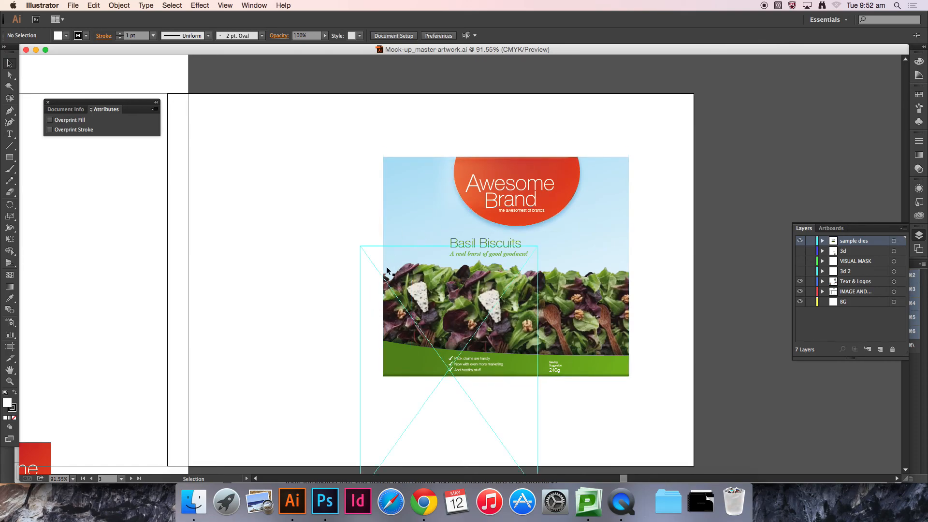
{"action": "key", "text": "space"}
{"action": "left_click_drag", "start_coordinate": [201, 375], "coordinate": [591, 173]}
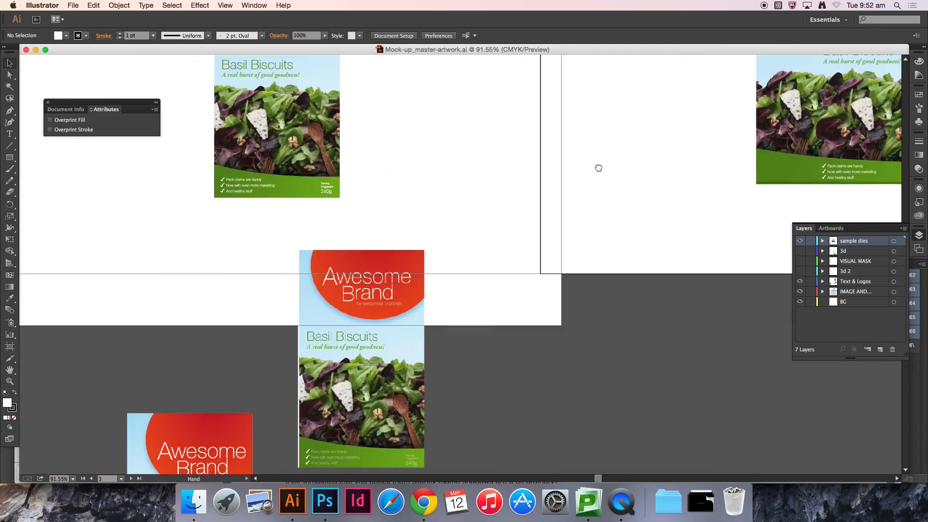
{"action": "left_click_drag", "start_coordinate": [431, 288], "coordinate": [551, 205]}
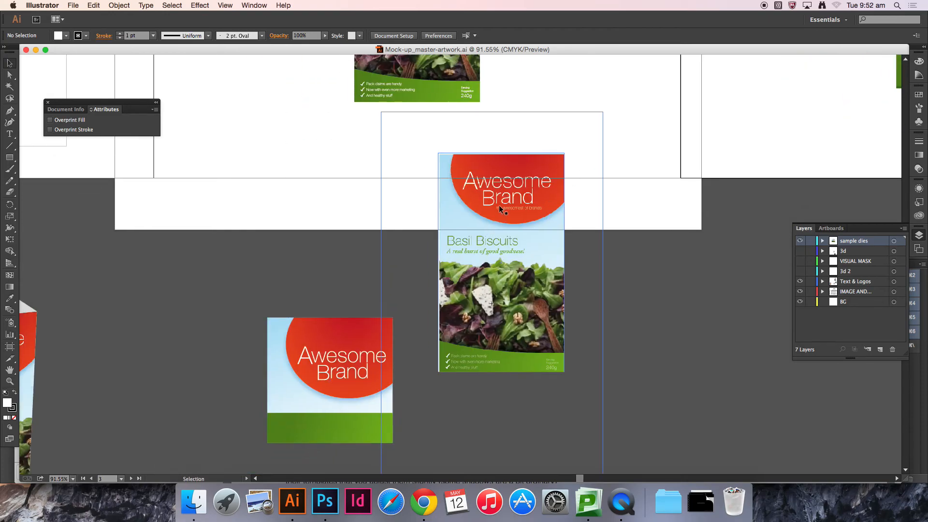
{"action": "key", "text": "space"}
{"action": "left_click_drag", "start_coordinate": [348, 354], "coordinate": [564, 144]}
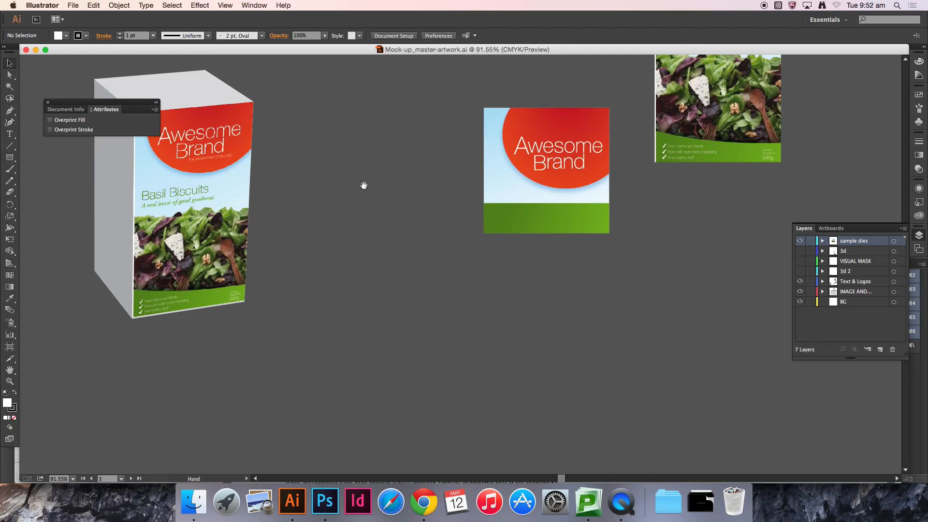
{"action": "key", "text": "space"}
{"action": "left_click_drag", "start_coordinate": [363, 186], "coordinate": [618, 286]}
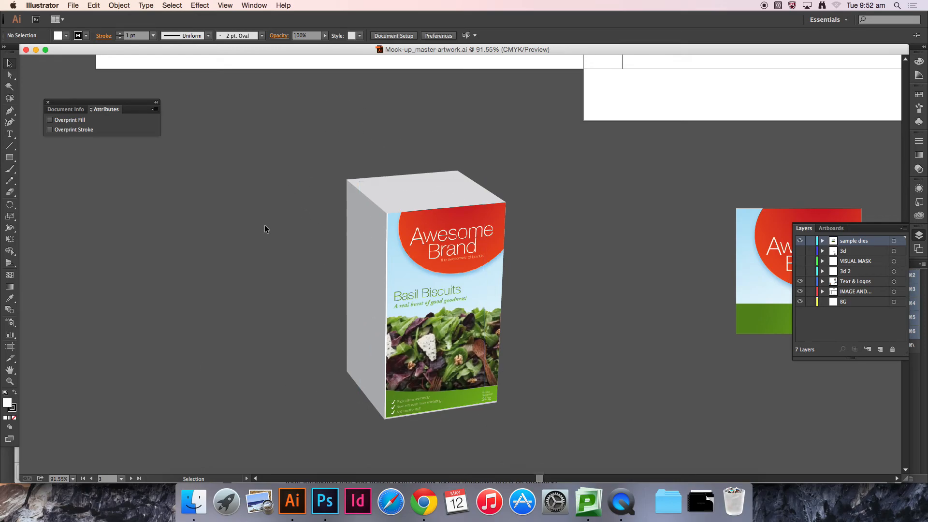
Step: Preview the Mock-up_photo.JPG reference photo of the plain white box
{"action": "left_click", "coordinate": [193, 501]}
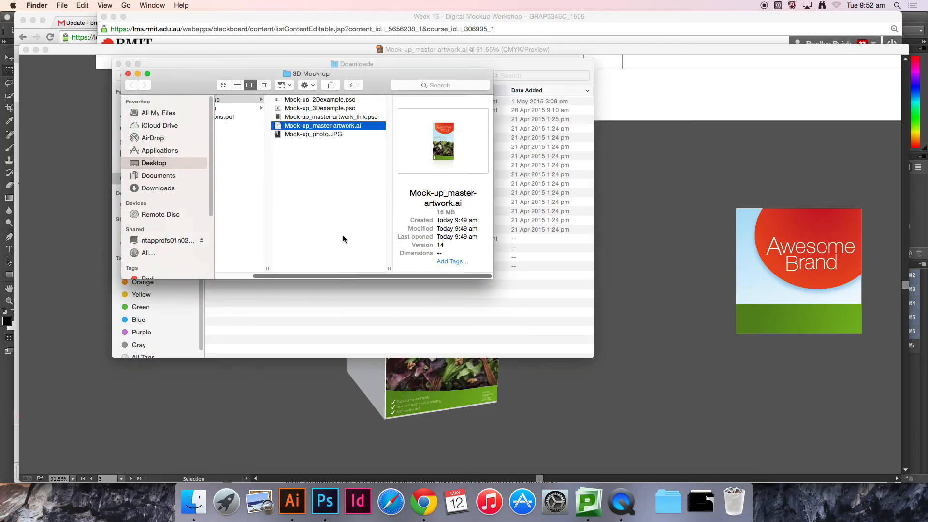
{"action": "left_click", "coordinate": [303, 134]}
{"action": "key", "text": "space"}
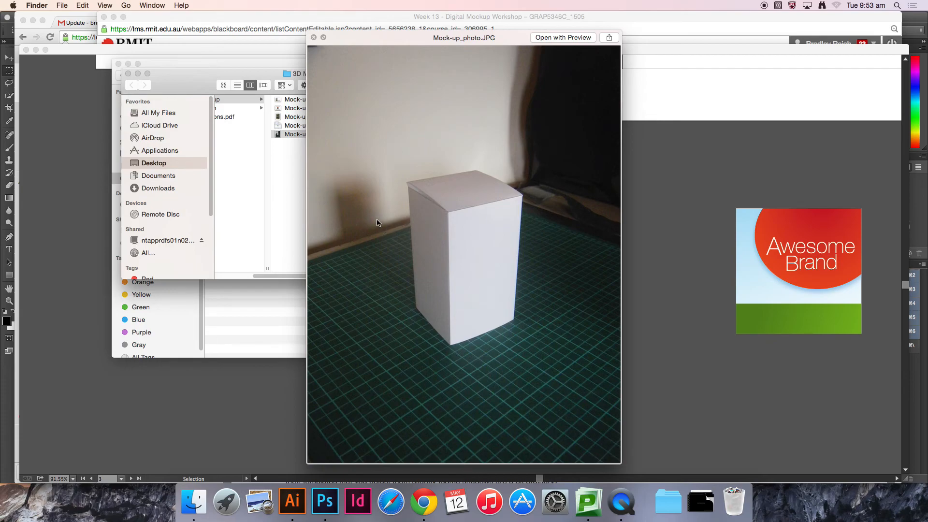
{"action": "key", "text": "space"}
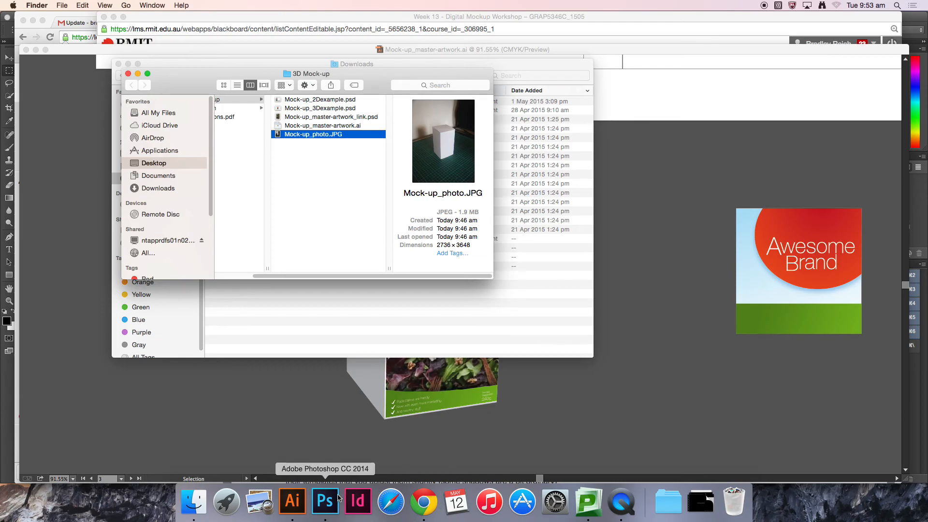
Step: Switch to Photoshop, bring up the Mock-up_photo.JPG document and fit it to the screen
{"action": "left_click", "coordinate": [325, 502]}
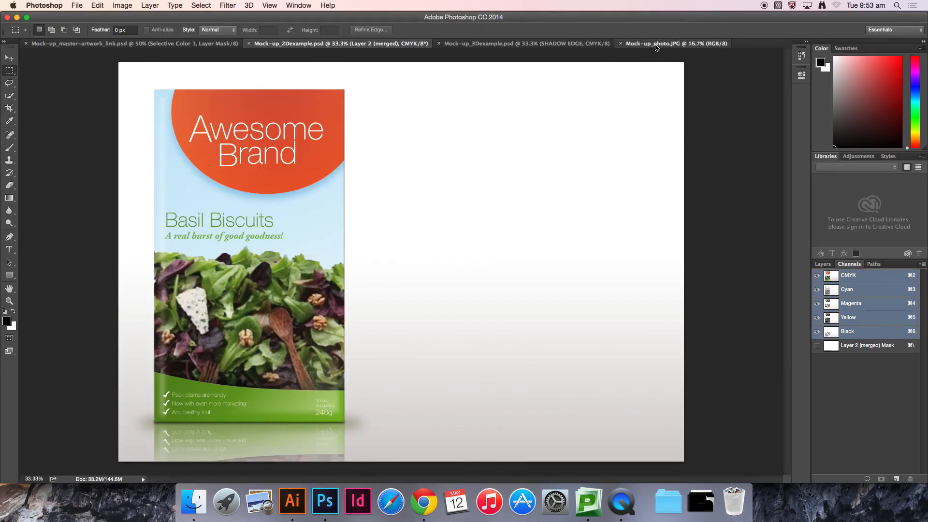
{"action": "left_click", "coordinate": [656, 45]}
{"action": "key", "text": "v"}
{"action": "key", "text": "super+0"}
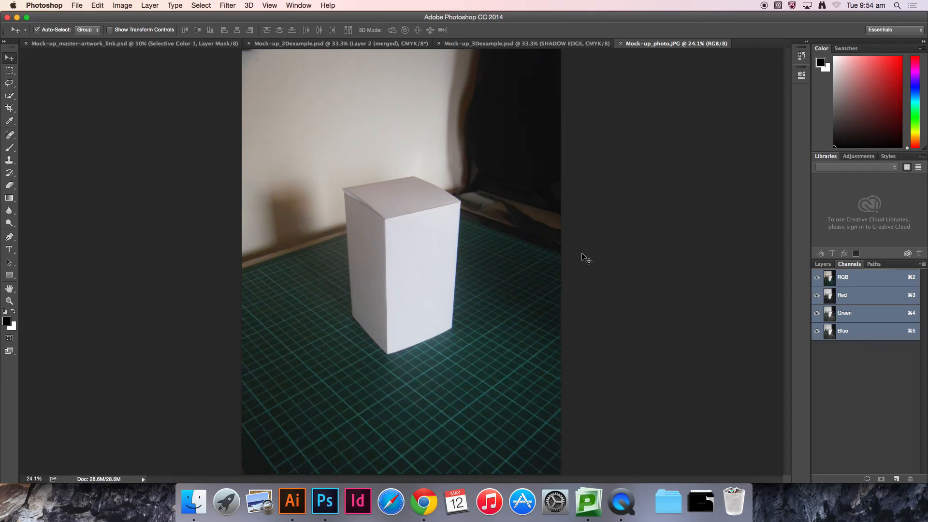
Step: Start a new document named 3dDesign_GroupA_3DMockup_ followed by your surname
{"action": "key", "text": "super+n"}
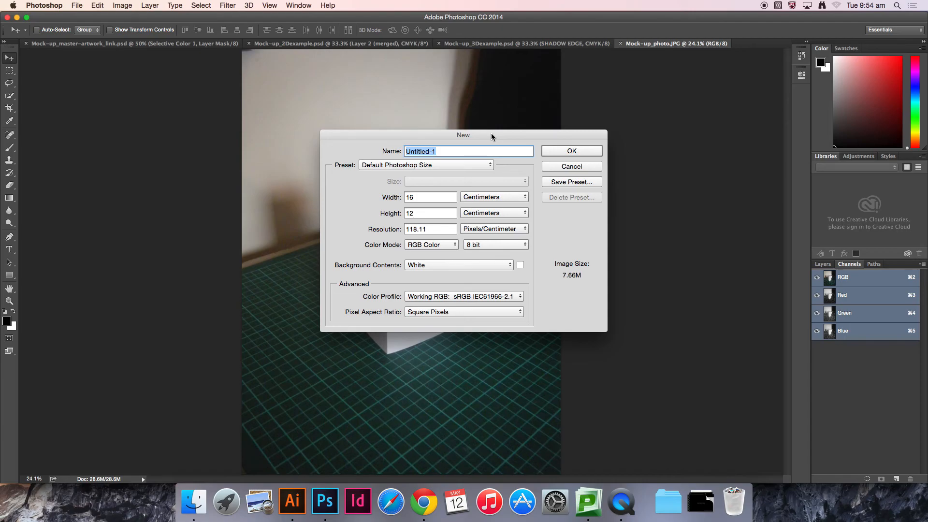
{"action": "type", "text": "3dDesign_"}
{"action": "type", "text": "GroupA_3DMockup_"}
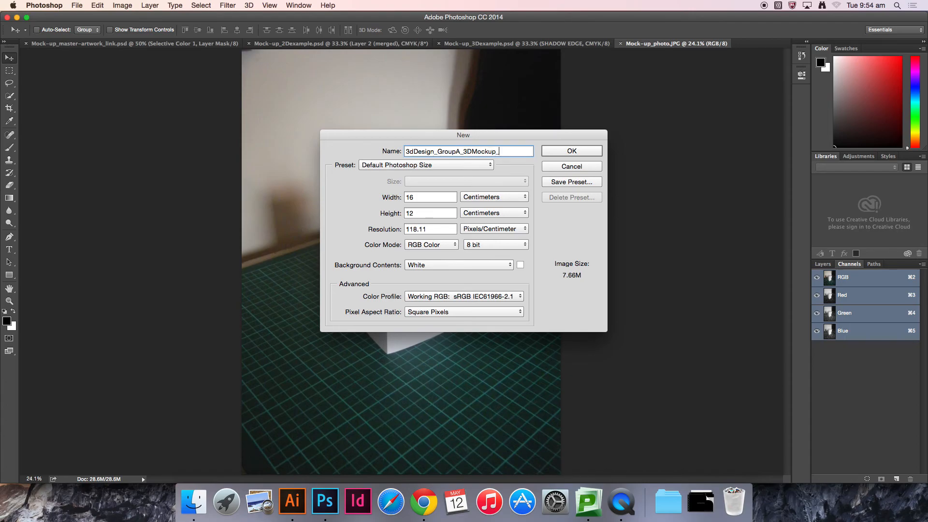
{"action": "type", "text": "Reich"}
Step: Set the new document's preset to International Paper and its size to A5
{"action": "left_click", "coordinate": [428, 165]}
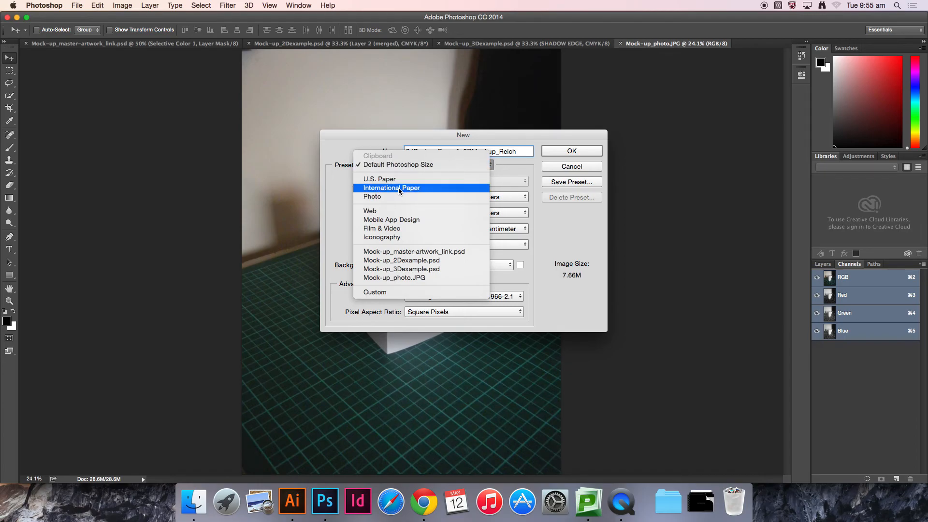
{"action": "left_click", "coordinate": [399, 186]}
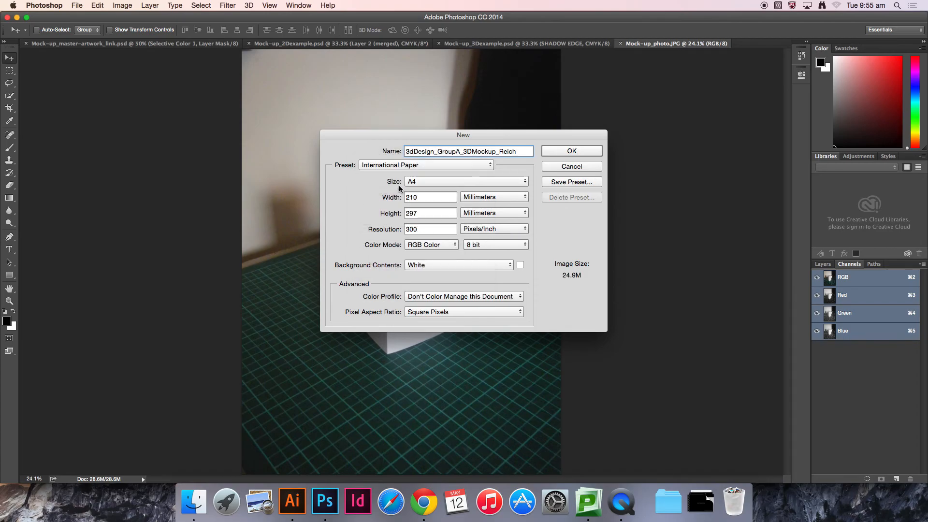
{"action": "left_click", "coordinate": [421, 179]}
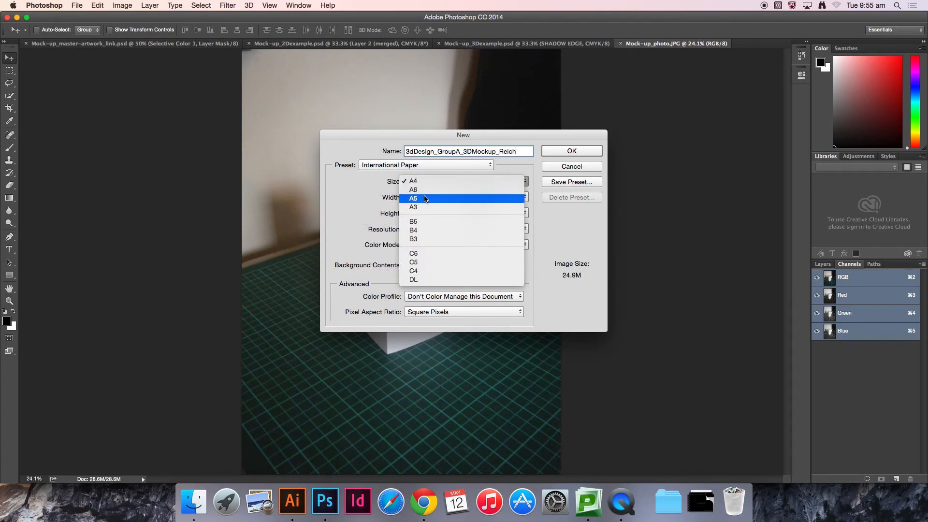
{"action": "left_click", "coordinate": [425, 198]}
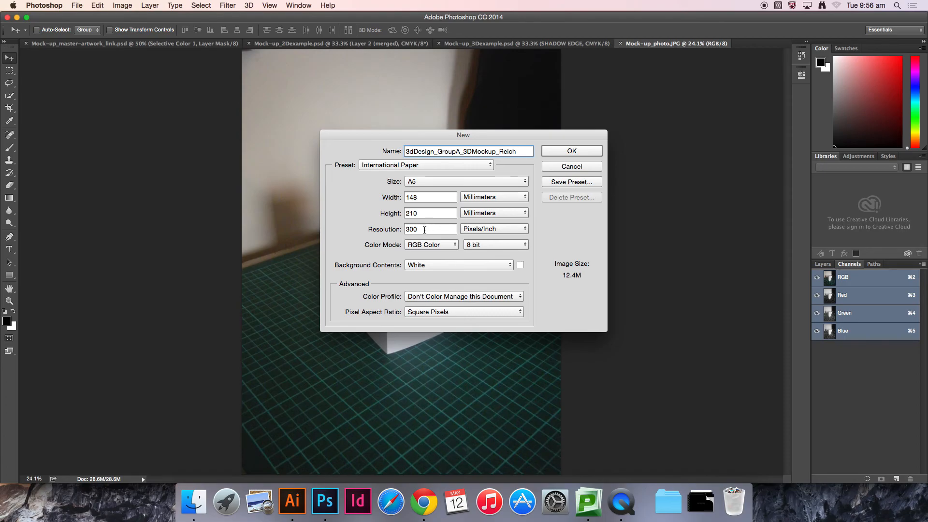
Step: Set the new document's background contents to Transparent and colour profile to Working RGB: sRGB IEC61966-2.1, then create it
{"action": "double_click", "coordinate": [425, 229]}
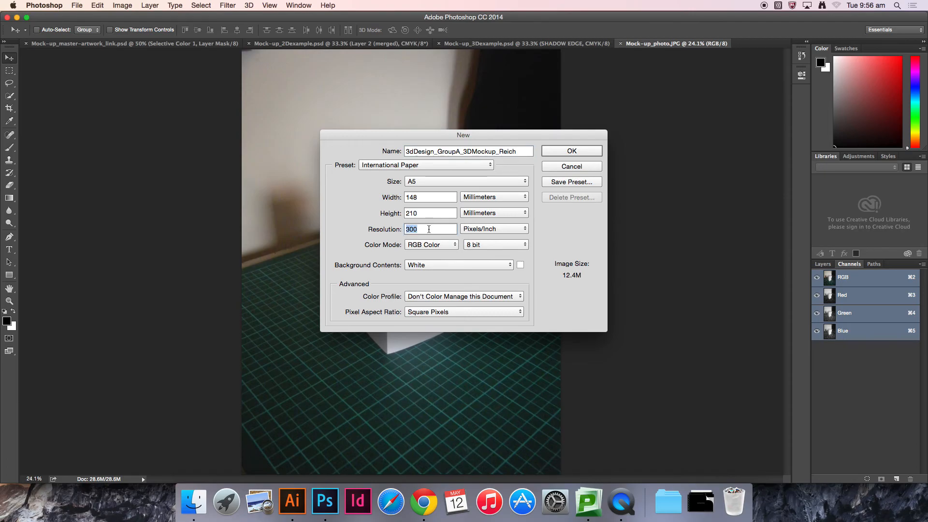
{"action": "left_click", "coordinate": [426, 229]}
{"action": "left_click", "coordinate": [484, 264]}
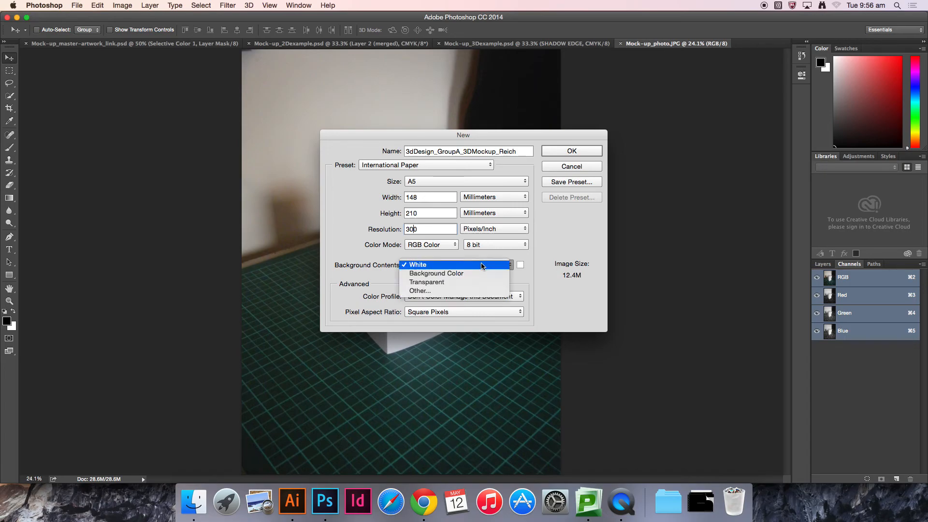
{"action": "left_click", "coordinate": [449, 282]}
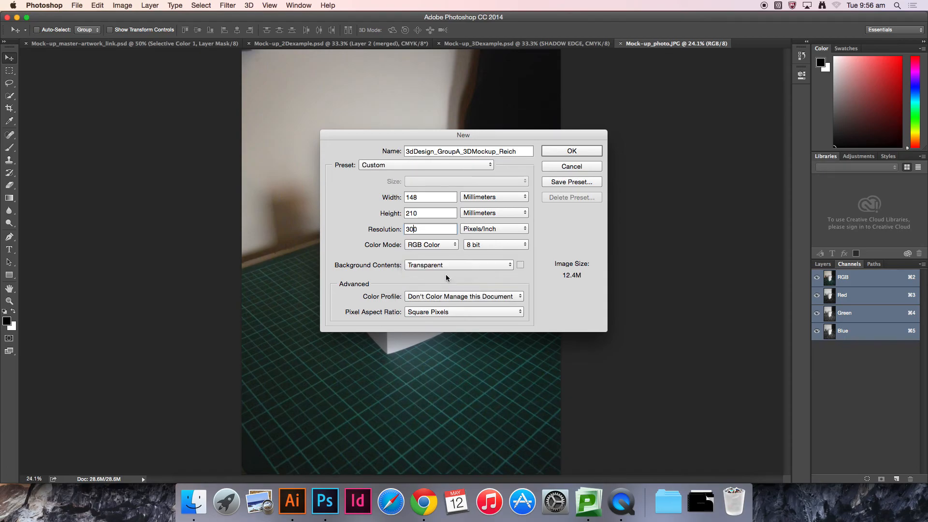
{"action": "left_click", "coordinate": [516, 296]}
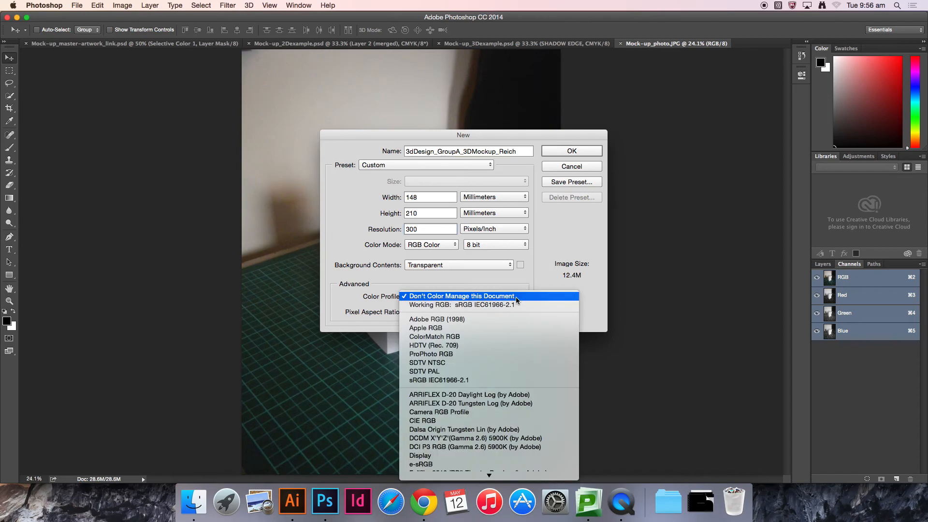
{"action": "left_click", "coordinate": [518, 305]}
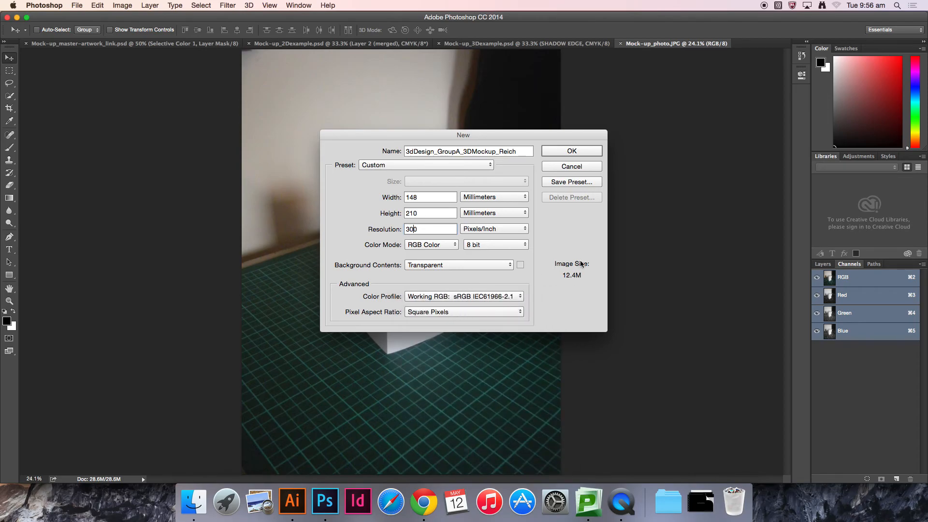
{"action": "left_click", "coordinate": [584, 151]}
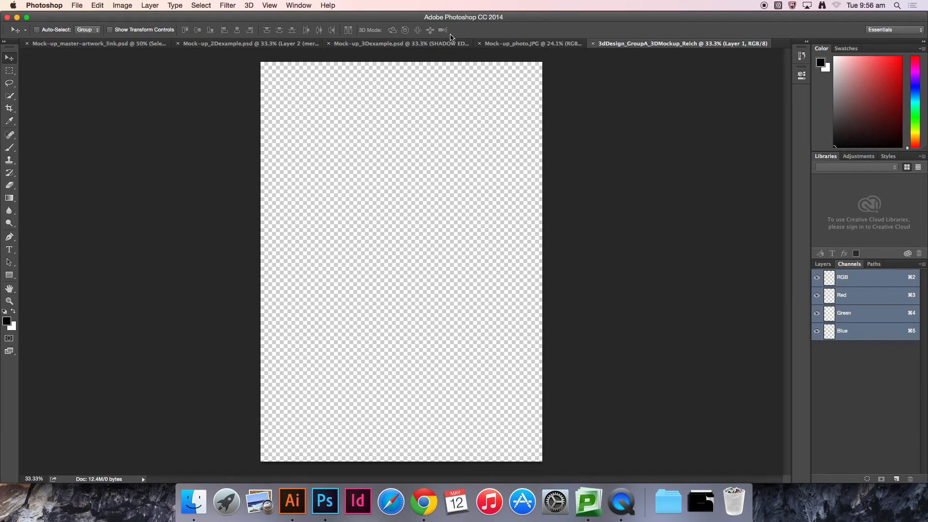
Step: Bring the Mock-up_photo.JPG photo into the new document as a layer, comparing the two documents
{"action": "left_click", "coordinate": [513, 48]}
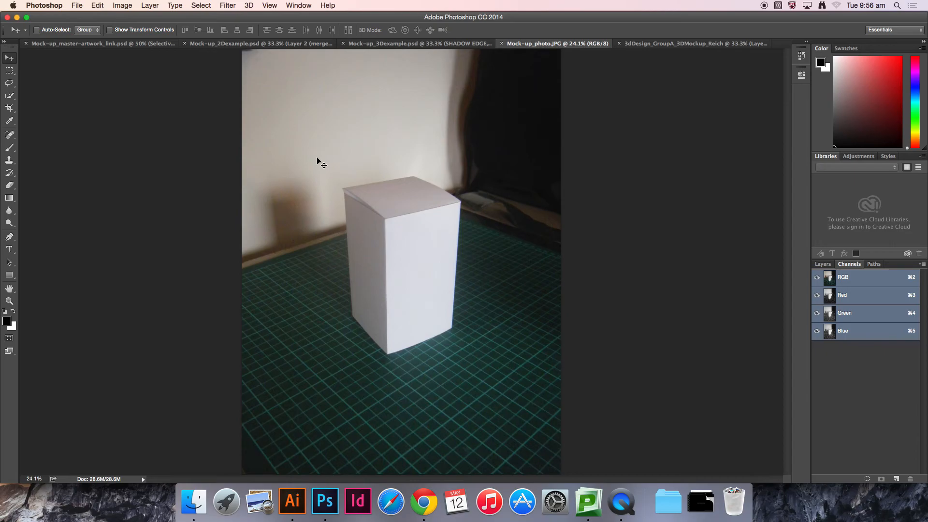
{"action": "left_click", "coordinate": [817, 264]}
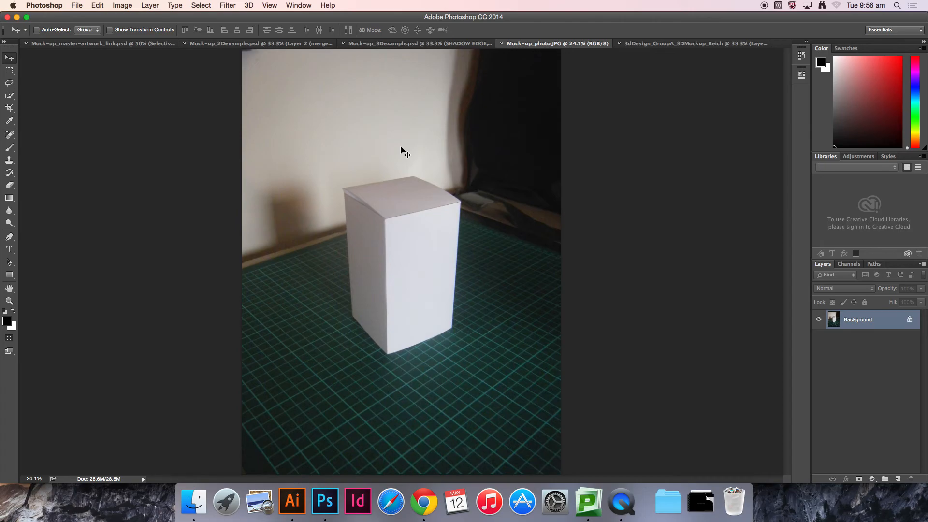
{"action": "left_click_drag", "start_coordinate": [401, 148], "coordinate": [488, 140]}
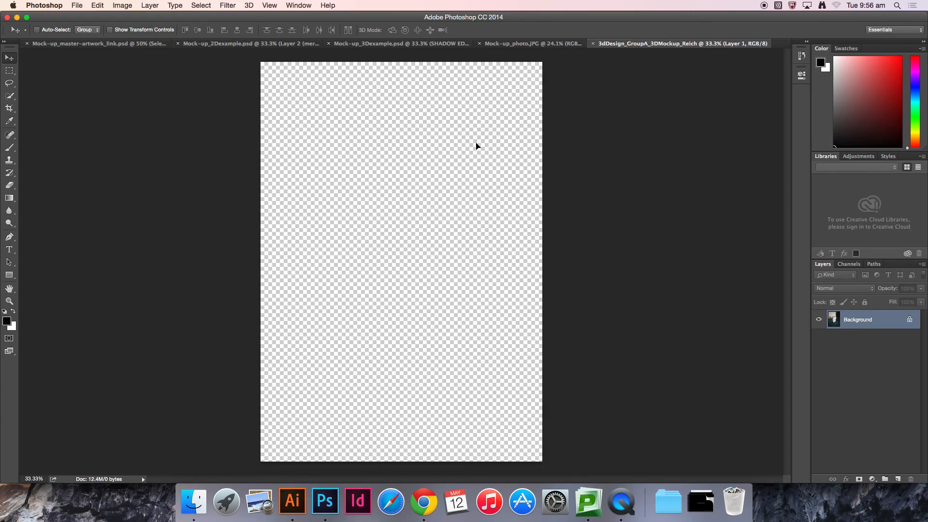
{"action": "left_click_drag", "start_coordinate": [411, 201], "coordinate": [411, 201]}
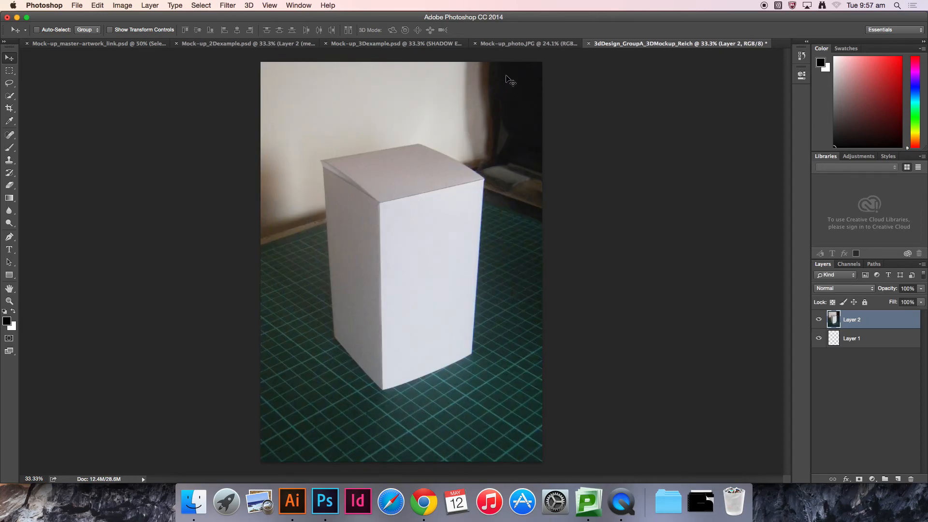
{"action": "left_click", "coordinate": [531, 45]}
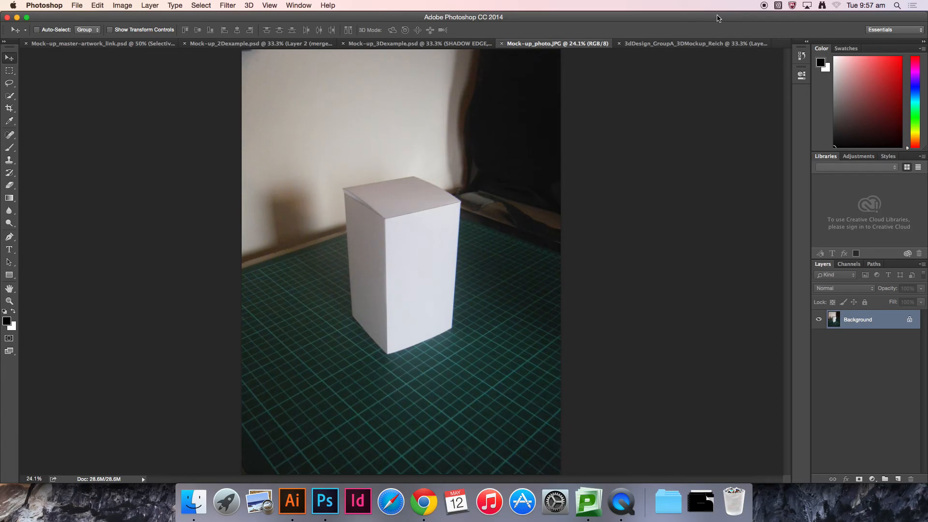
{"action": "left_click", "coordinate": [712, 44]}
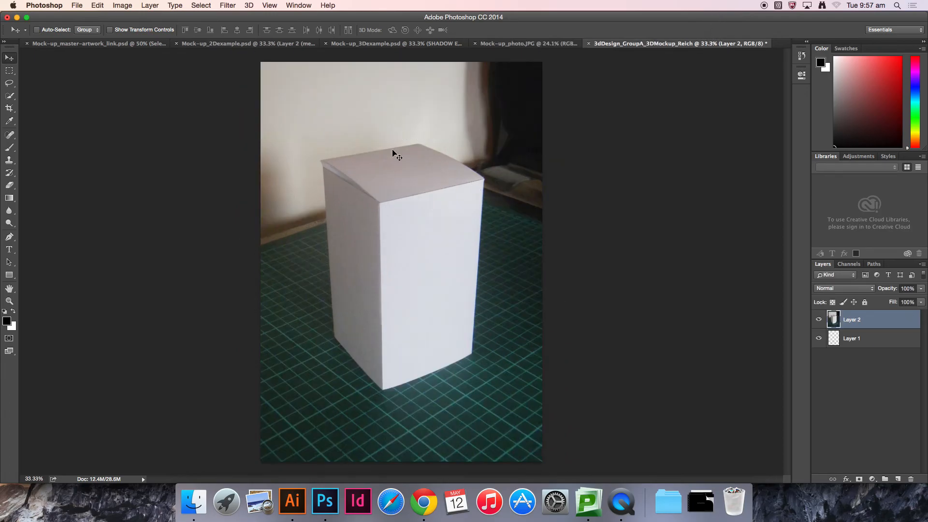
{"action": "left_click", "coordinate": [535, 44]}
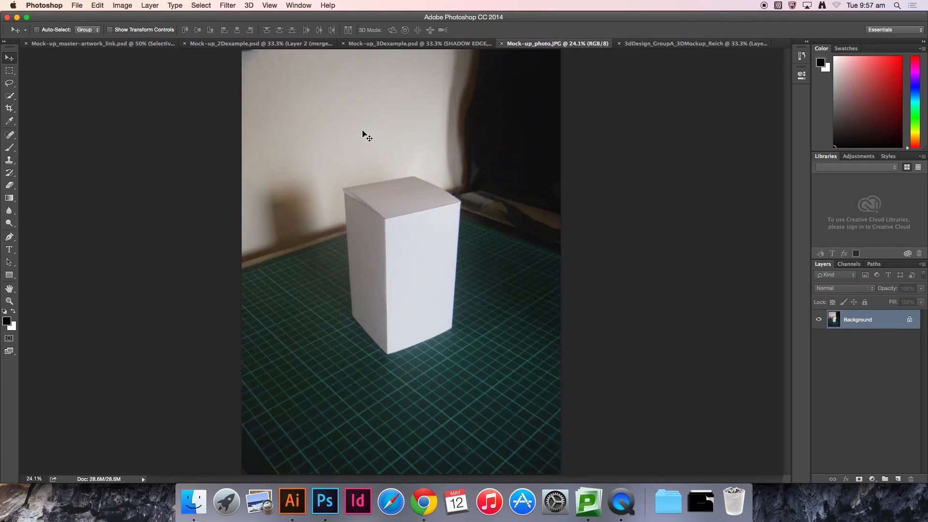
{"action": "left_click", "coordinate": [655, 45]}
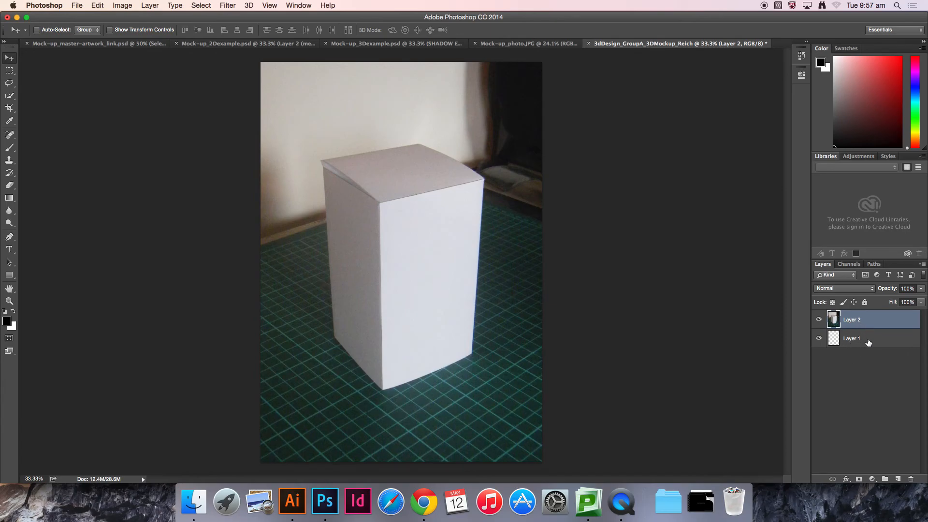
Step: Delete the empty Layer 1 and rename the photo layer to Reference Image
{"action": "left_click_drag", "start_coordinate": [870, 340], "coordinate": [911, 479]}
{"action": "double_click", "coordinate": [854, 321]}
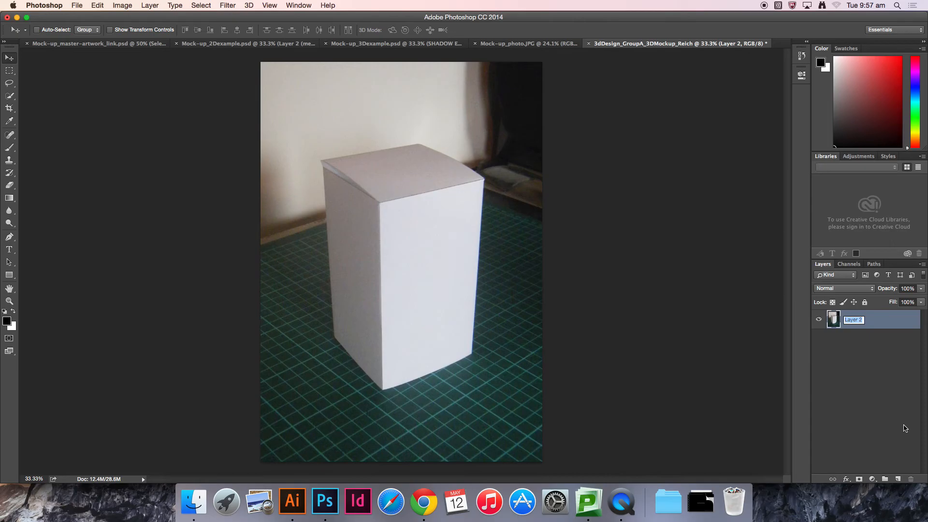
{"action": "type", "text": "Reference Image"}
{"action": "key", "text": "Return"}
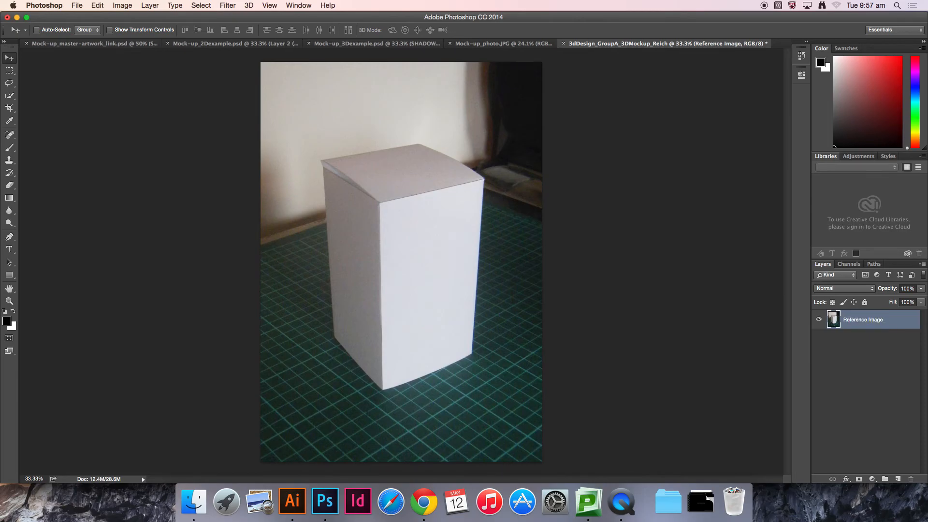
{"action": "left_click", "coordinate": [884, 393]}
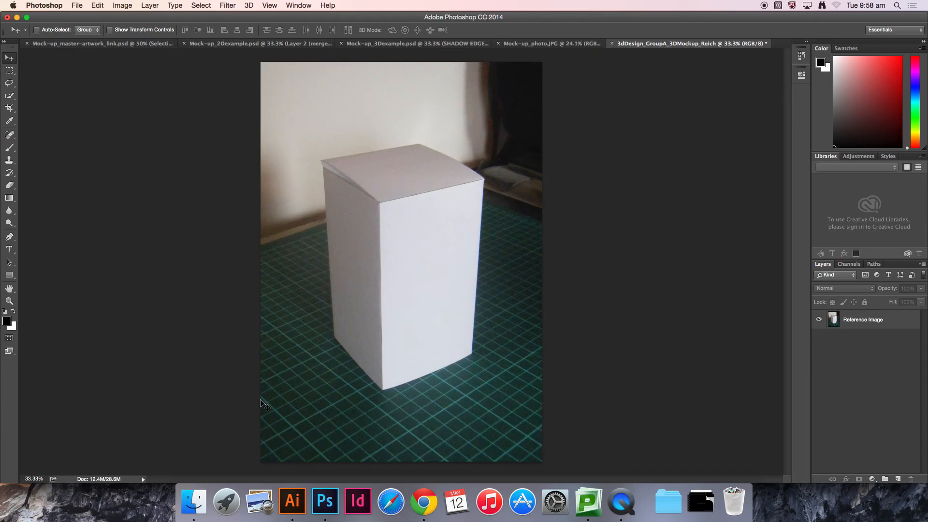
Step: Switch to Illustrator and copy the Awesome Brand Basil Biscuits front-panel artwork from Mock-up_master-artwork.ai
{"action": "left_click", "coordinate": [292, 505]}
{"action": "key", "text": "space"}
{"action": "left_click_drag", "start_coordinate": [593, 120], "coordinate": [452, 308]}
{"action": "left_click_drag", "start_coordinate": [567, 204], "coordinate": [515, 330]}
{"action": "left_click_drag", "start_coordinate": [456, 251], "coordinate": [713, 344]}
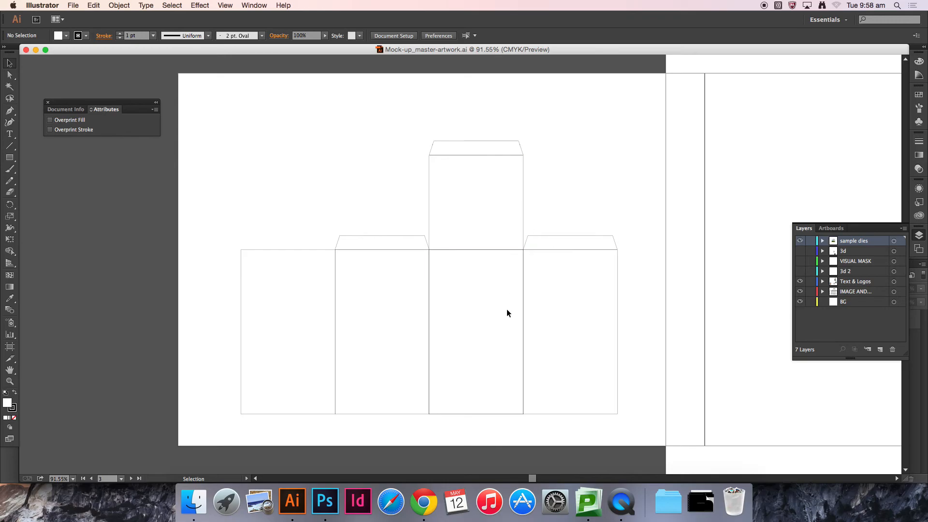
{"action": "left_click_drag", "start_coordinate": [653, 269], "coordinate": [356, 293]}
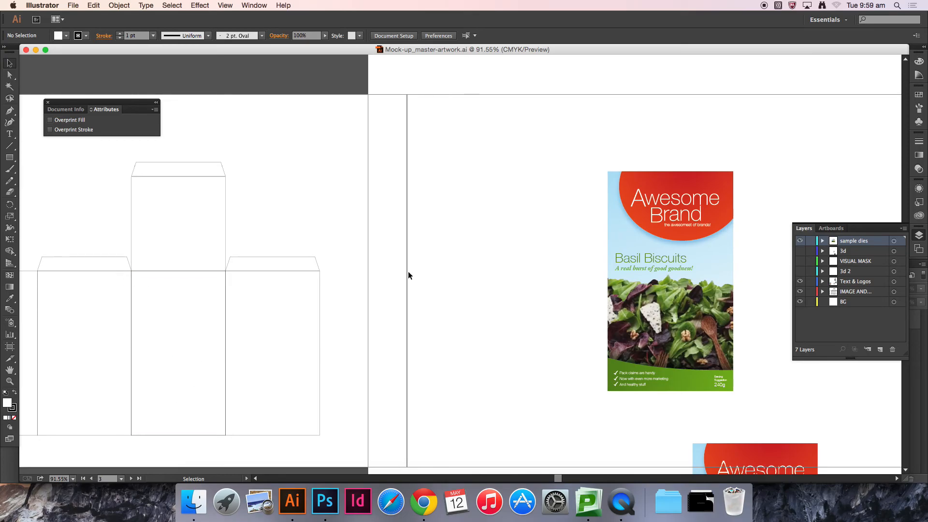
{"action": "scroll", "coordinate": [713, 243], "scroll_direction": "right", "scroll_amount": 5}
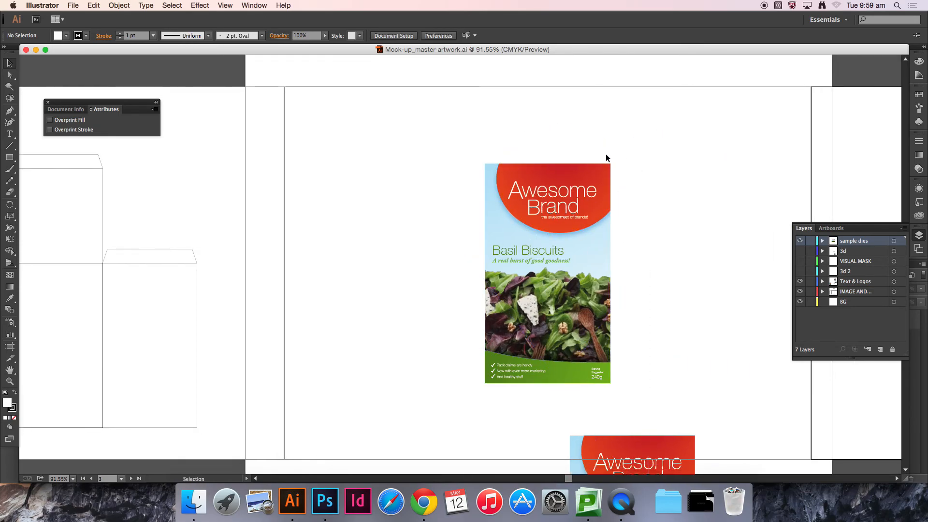
{"action": "key", "text": "space"}
{"action": "left_click_drag", "start_coordinate": [705, 258], "coordinate": [634, 250]}
{"action": "left_click_drag", "start_coordinate": [375, 260], "coordinate": [638, 265]}
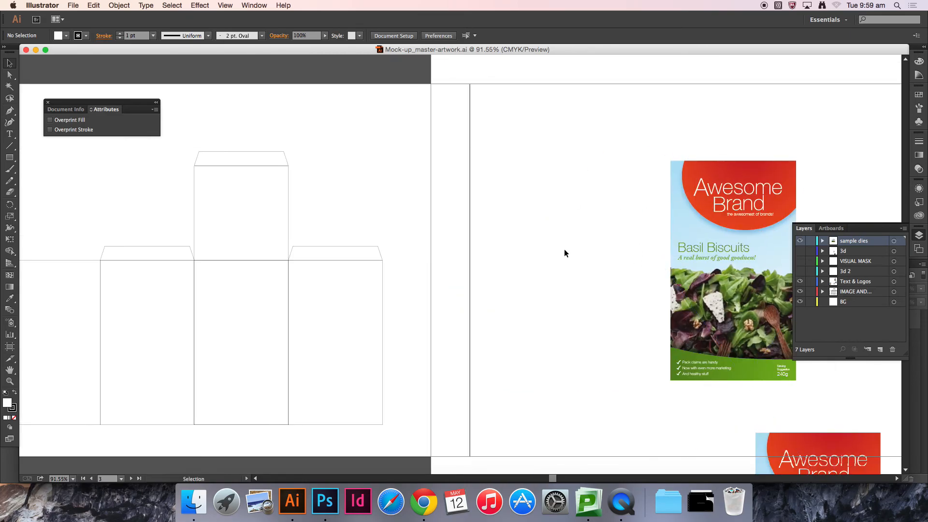
{"action": "key", "text": "space"}
{"action": "left_click_drag", "start_coordinate": [633, 195], "coordinate": [471, 201]}
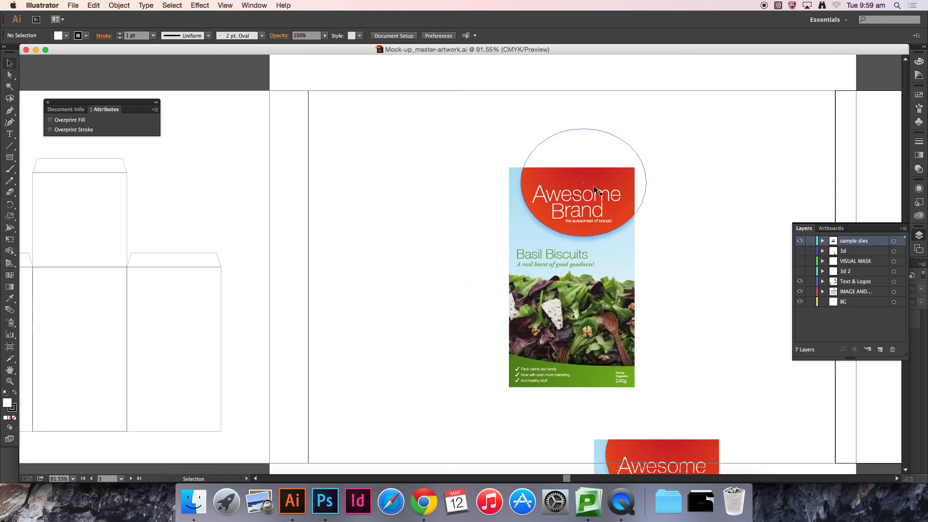
{"action": "key", "text": "space"}
{"action": "left_click_drag", "start_coordinate": [697, 217], "coordinate": [609, 226]}
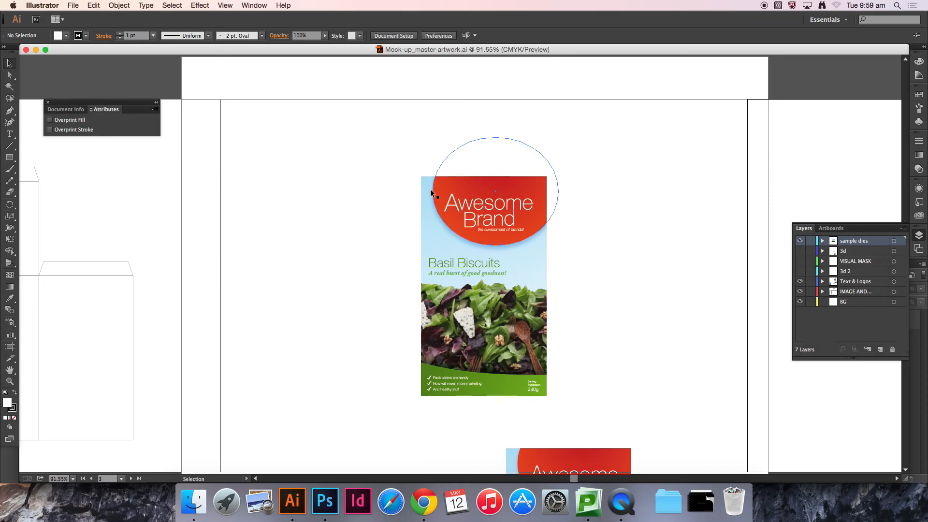
{"action": "left_click_drag", "start_coordinate": [396, 164], "coordinate": [395, 165]}
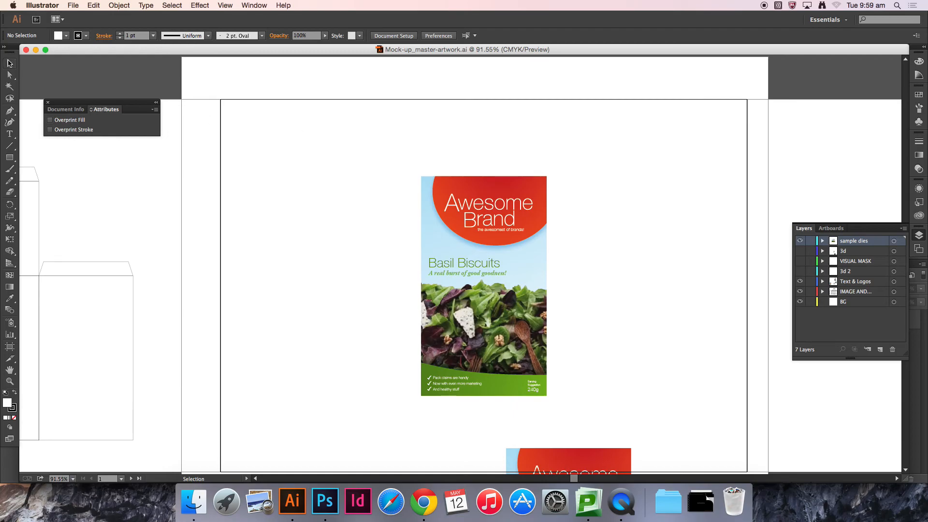
{"action": "left_click_drag", "start_coordinate": [373, 155], "coordinate": [578, 389]}
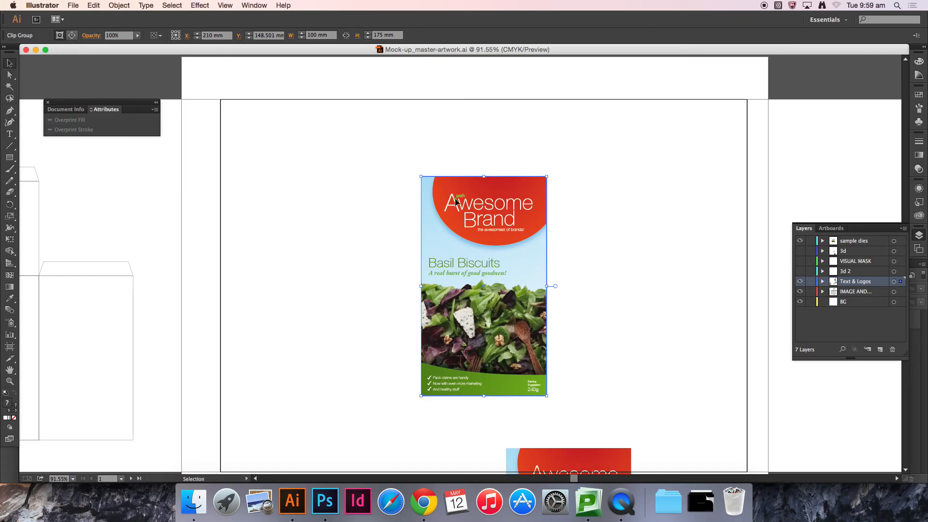
{"action": "key", "text": "a"}
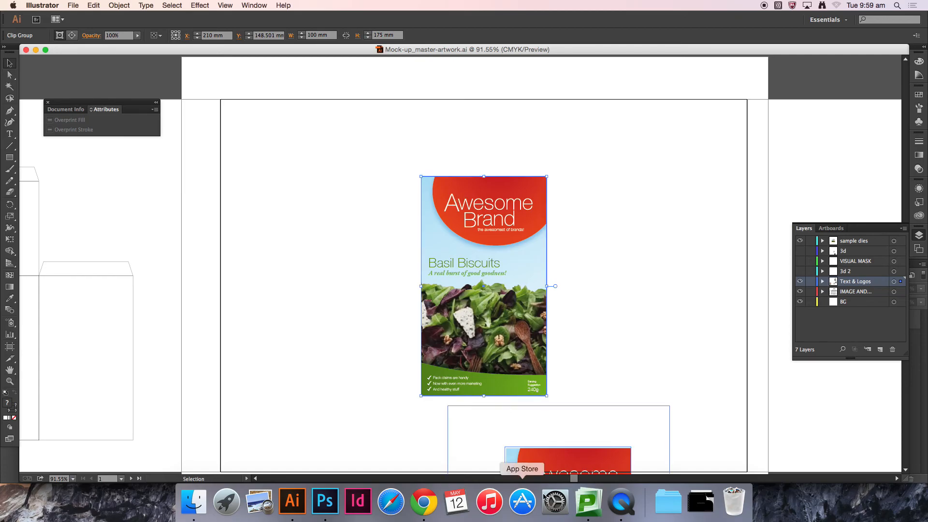
Step: Switch to Photoshop and paste the artwork into the mock-up document as Pixels
{"action": "left_click", "coordinate": [325, 501]}
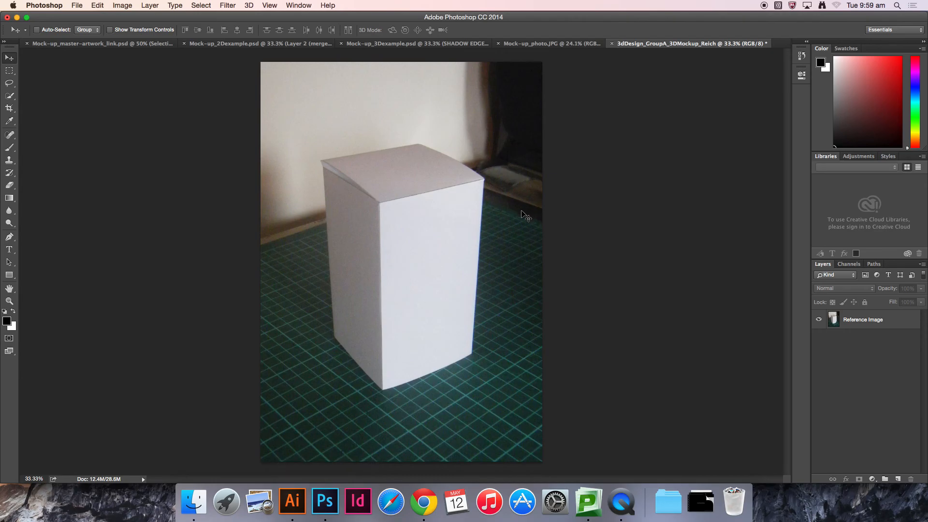
{"action": "key", "text": "super+v"}
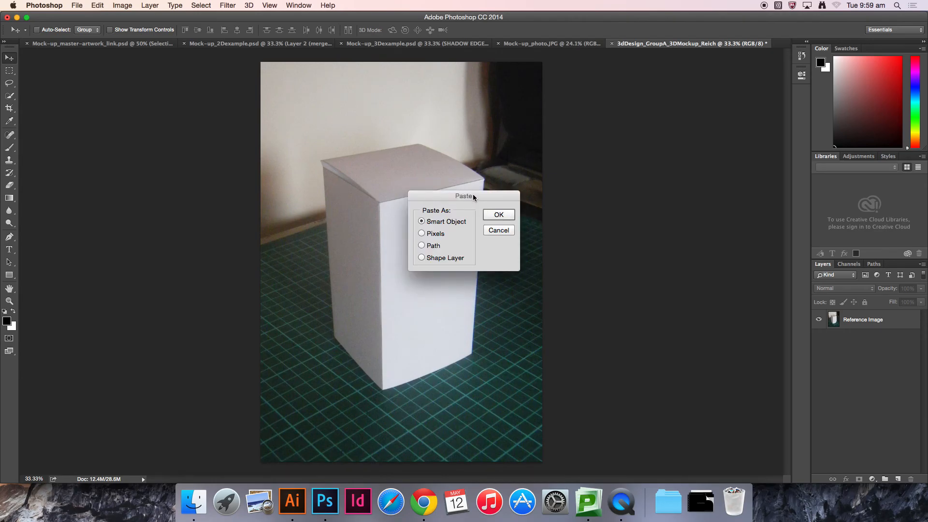
{"action": "left_click_drag", "start_coordinate": [486, 196], "coordinate": [205, 211]}
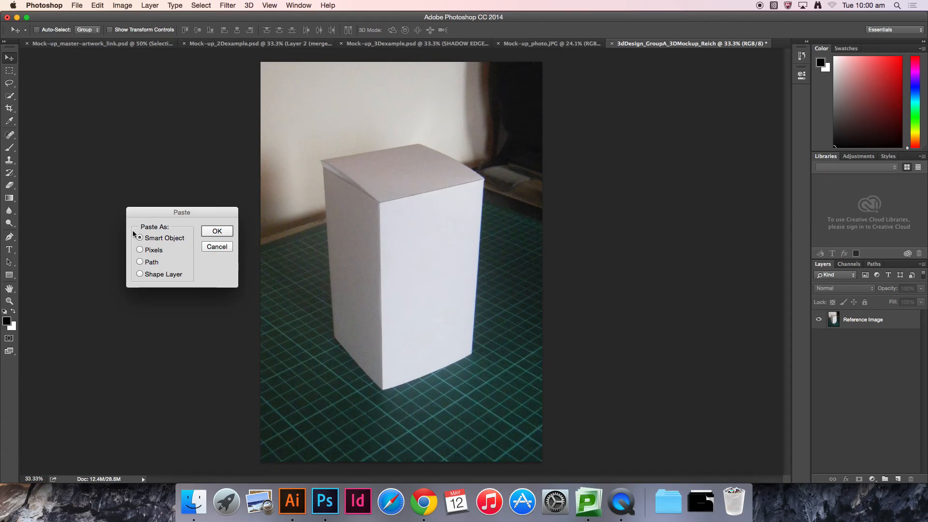
{"action": "left_click", "coordinate": [141, 250]}
{"action": "left_click", "coordinate": [215, 232]}
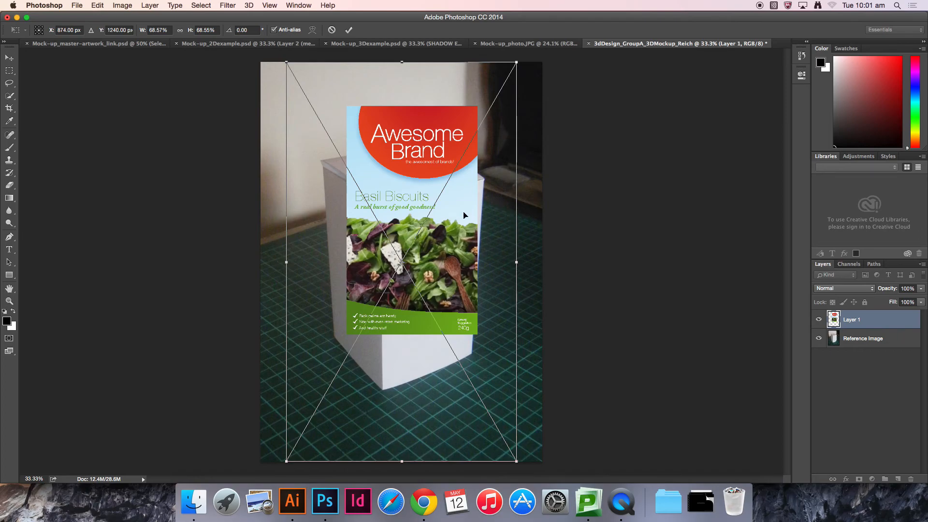
Step: Scale the pasted artwork down to about 22% and place it on the box's front face
{"action": "left_click_drag", "start_coordinate": [383, 125], "coordinate": [413, 195]}
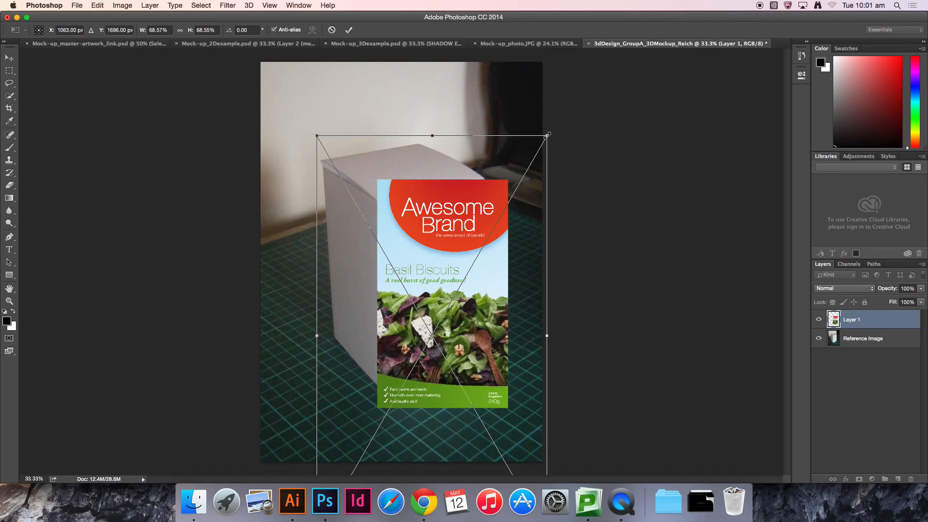
{"action": "left_click_drag", "start_coordinate": [548, 135], "coordinate": [469, 271]}
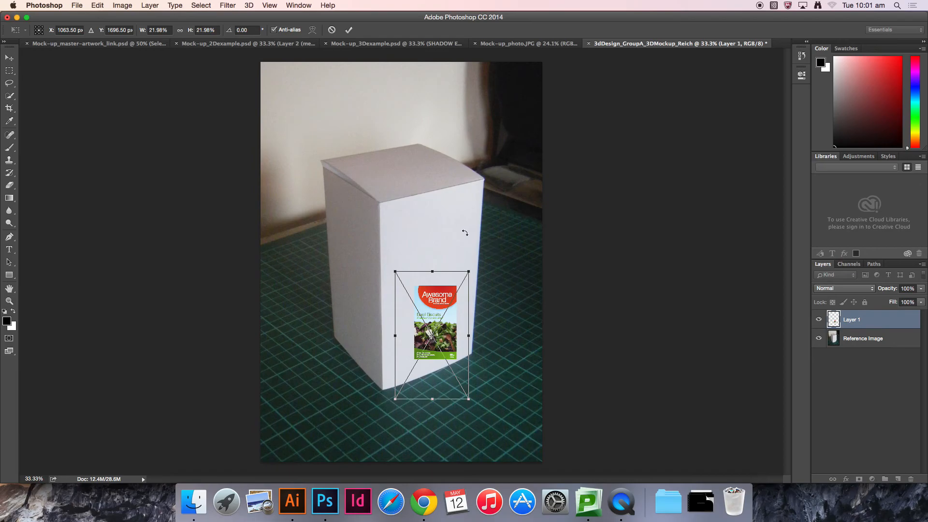
{"action": "left_click_drag", "start_coordinate": [440, 315], "coordinate": [428, 296]}
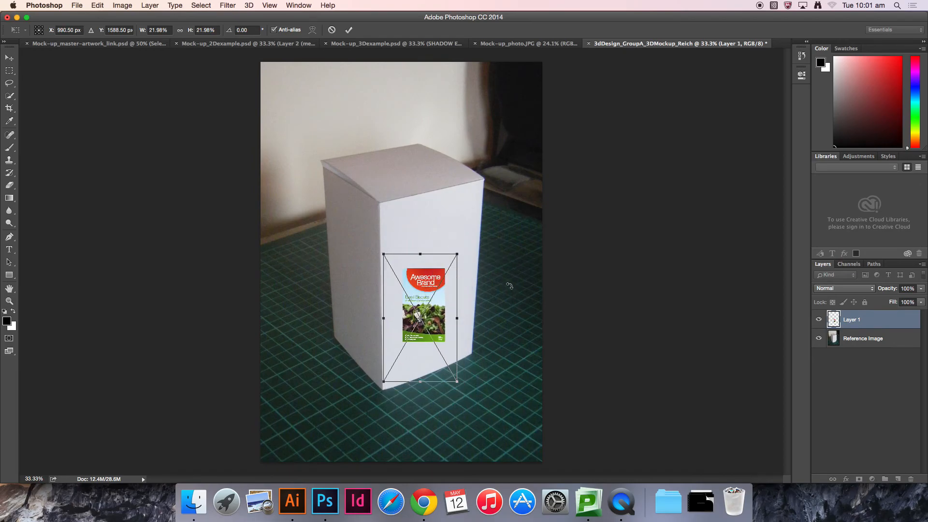
{"action": "key", "text": "Return"}
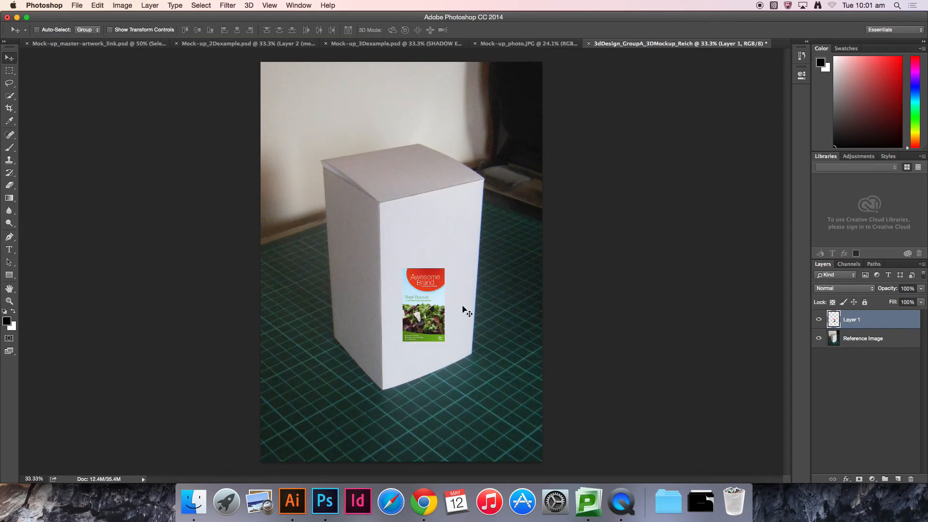
Step: Try enlarging the artwork with Free Transform, then step backward twice to undo it
{"action": "key", "text": "super"}
{"action": "key", "text": "super"}
{"action": "key", "text": "super+t"}
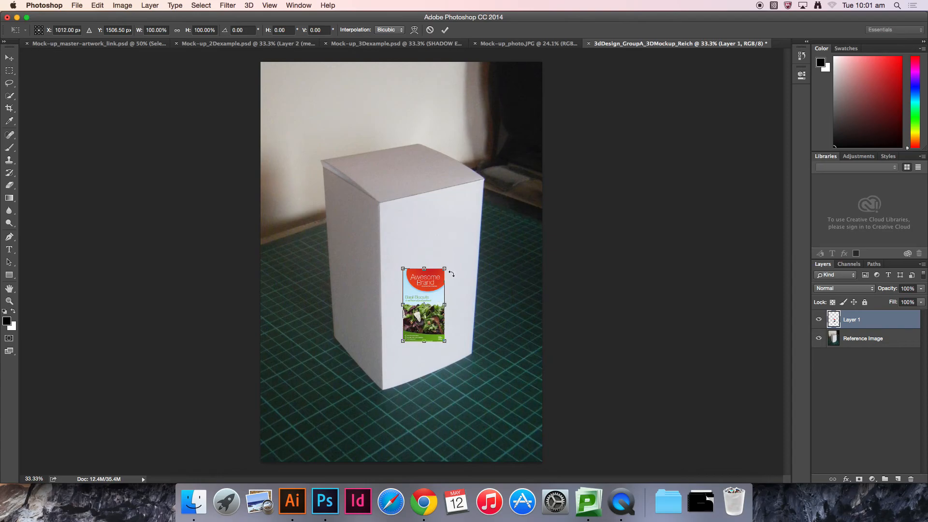
{"action": "left_click_drag", "start_coordinate": [445, 269], "coordinate": [551, 157]}
{"action": "key", "text": "Return"}
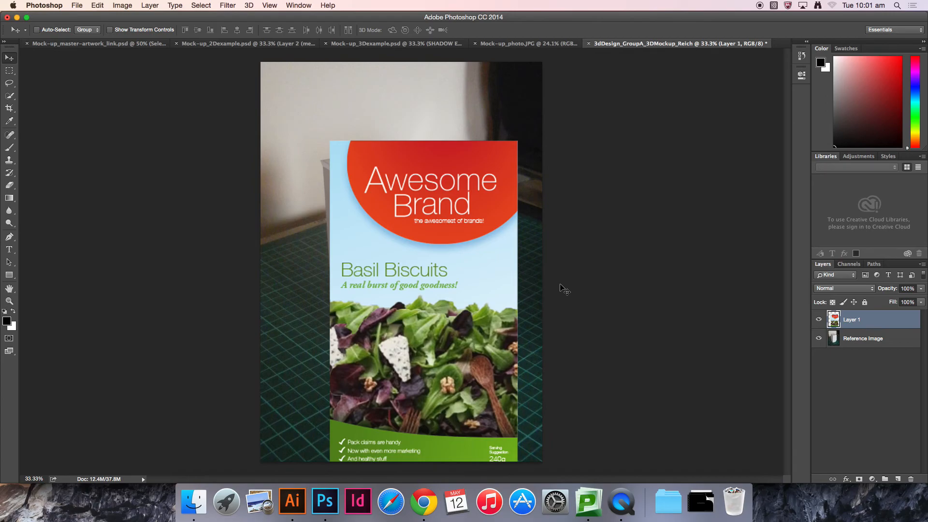
{"action": "key", "text": "super+alt+z"}
{"action": "key", "text": "super+alt+z"}
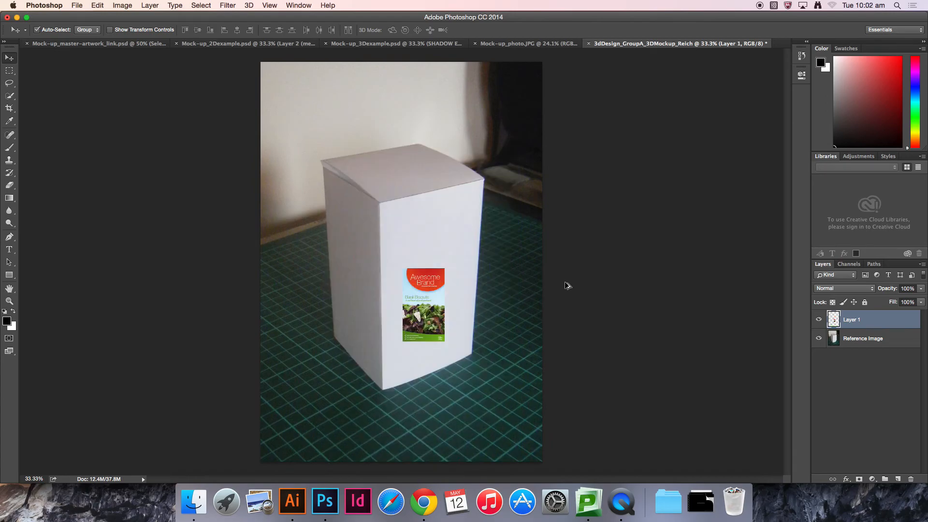
Step: Paste the artwork again as Pixels and scale it to about 65% over the box's front face
{"action": "key", "text": "super+v"}
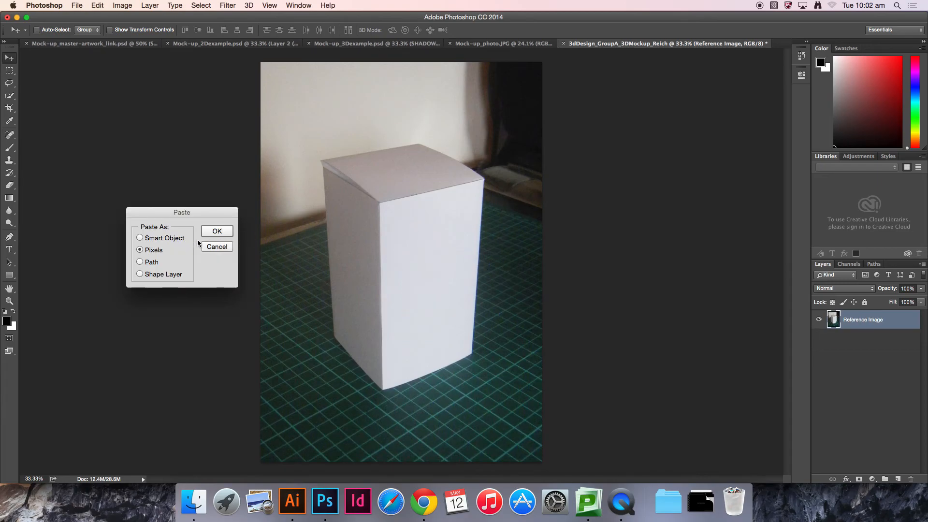
{"action": "left_click", "coordinate": [221, 233]}
{"action": "left_click_drag", "start_coordinate": [368, 126], "coordinate": [402, 184]}
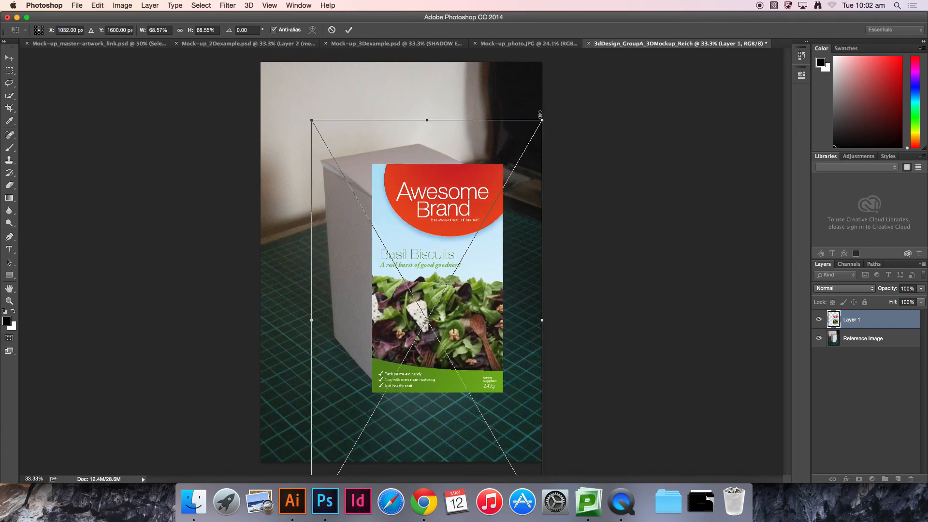
{"action": "left_click_drag", "start_coordinate": [553, 123], "coordinate": [709, 32]}
{"action": "left_click_drag", "start_coordinate": [468, 121], "coordinate": [491, 168]}
{"action": "left_click_drag", "start_coordinate": [446, 145], "coordinate": [457, 215]}
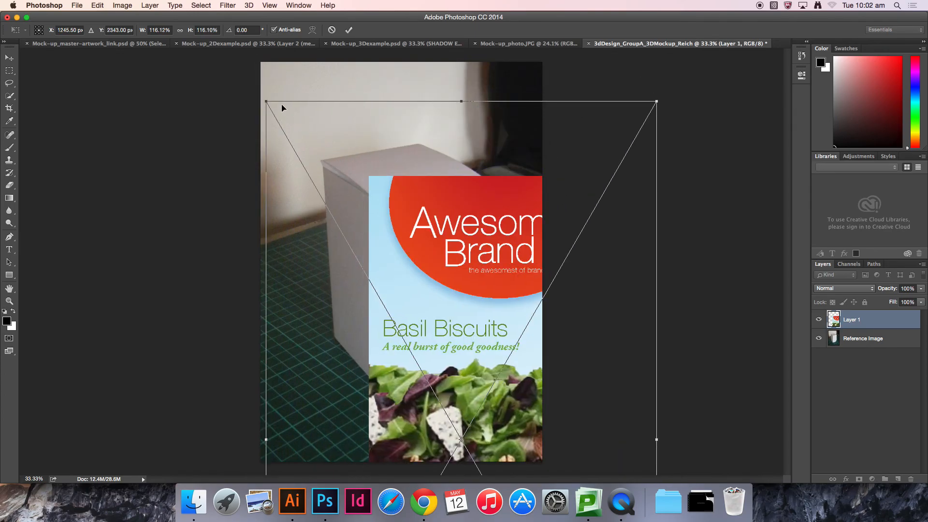
{"action": "left_click_drag", "start_coordinate": [266, 100], "coordinate": [396, 239]}
{"action": "left_click_drag", "start_coordinate": [432, 306], "coordinate": [420, 224]}
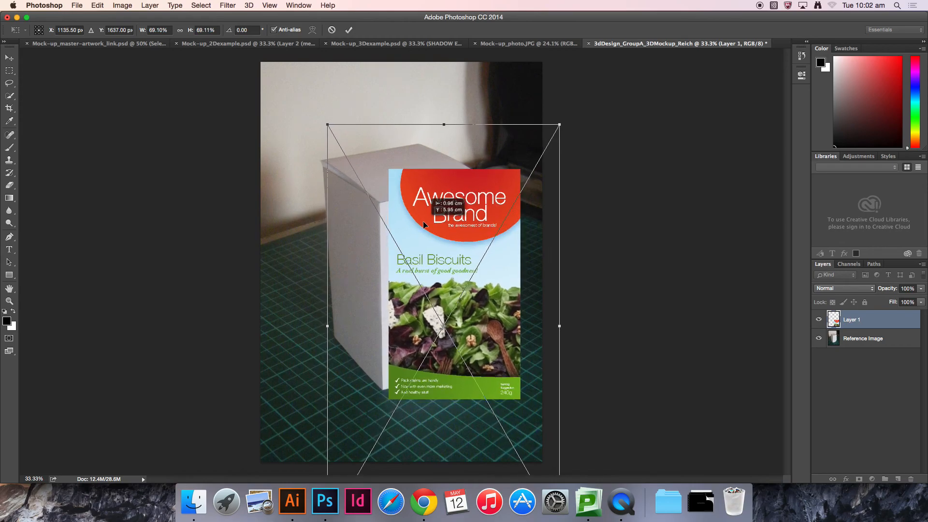
{"action": "left_click_drag", "start_coordinate": [327, 125], "coordinate": [334, 137]}
{"action": "left_click_drag", "start_coordinate": [455, 186], "coordinate": [485, 216]}
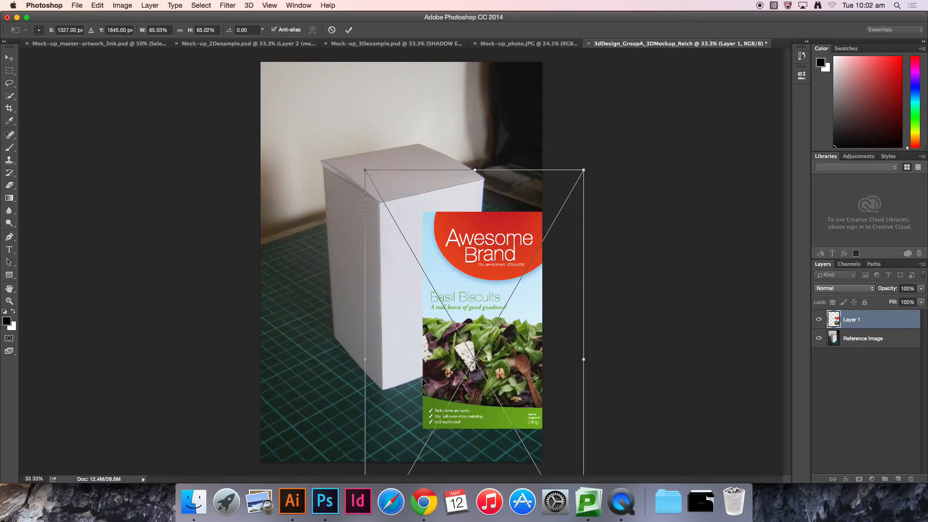
{"action": "left_click_drag", "start_coordinate": [498, 261], "coordinate": [433, 222]}
{"action": "key", "text": "Return"}
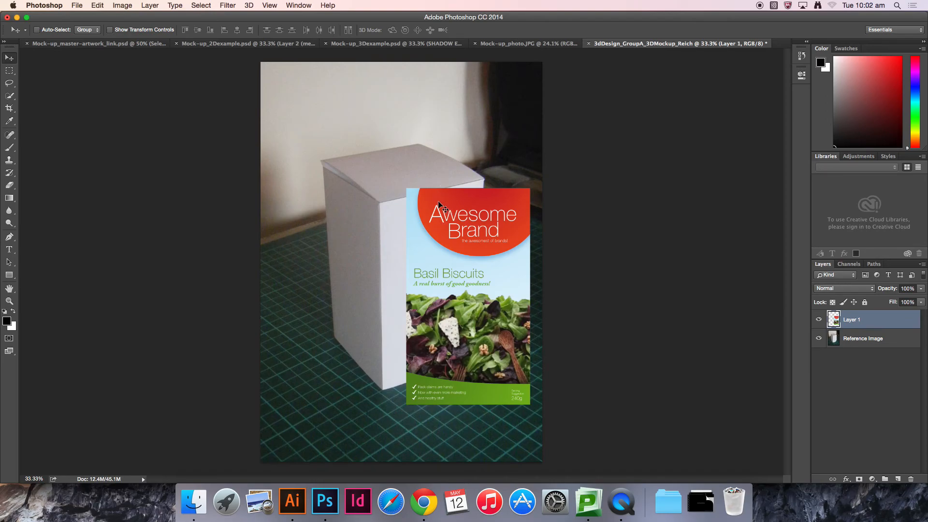
Step: Free Transform the artwork, dragging its corners to distort it into the box front face's perspective
{"action": "key", "text": "super+t"}
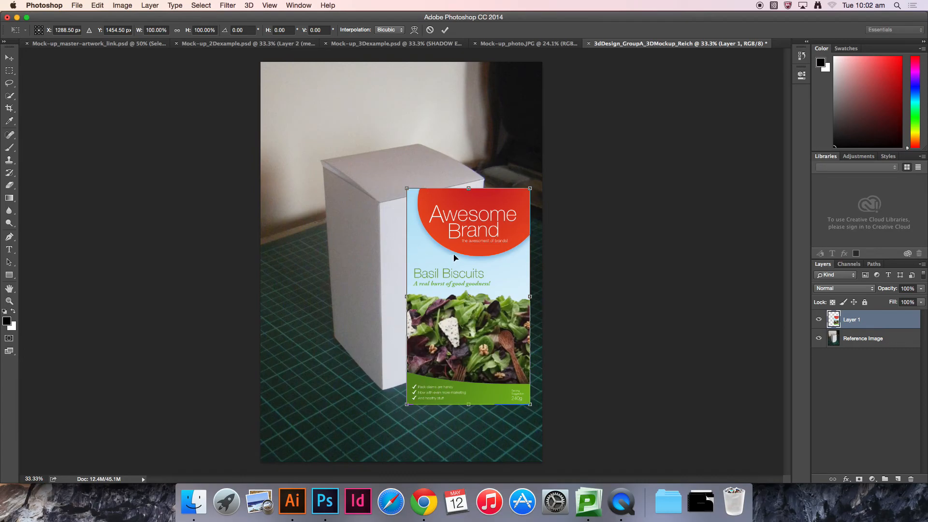
{"action": "key", "text": "super+equal"}
{"action": "key", "text": "super+equal"}
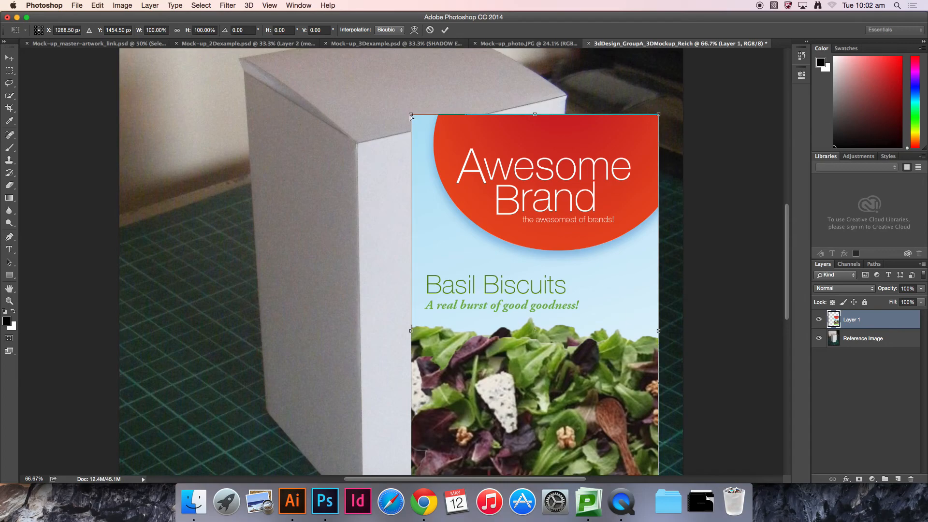
{"action": "left_click_drag", "start_coordinate": [412, 117], "coordinate": [357, 143]}
{"action": "left_click_drag", "start_coordinate": [434, 374], "coordinate": [409, 186]}
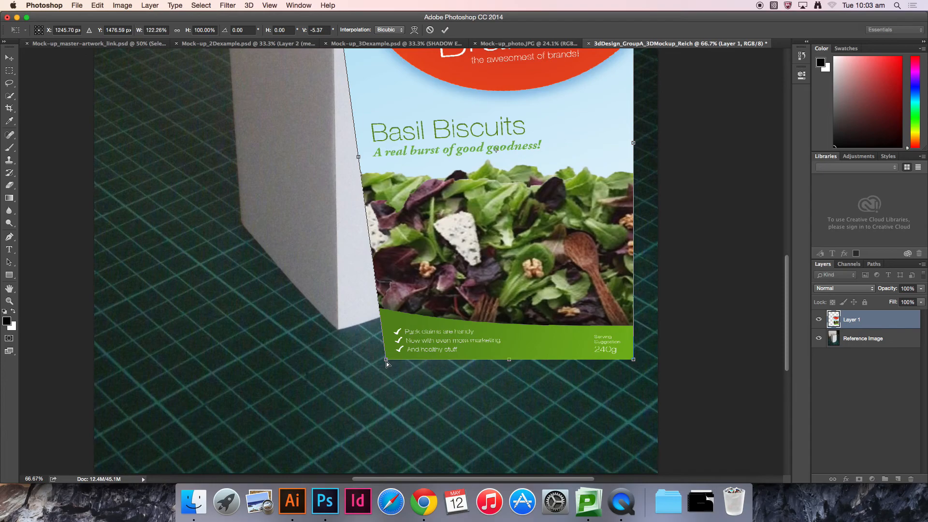
{"action": "left_click_drag", "start_coordinate": [387, 358], "coordinate": [340, 332]}
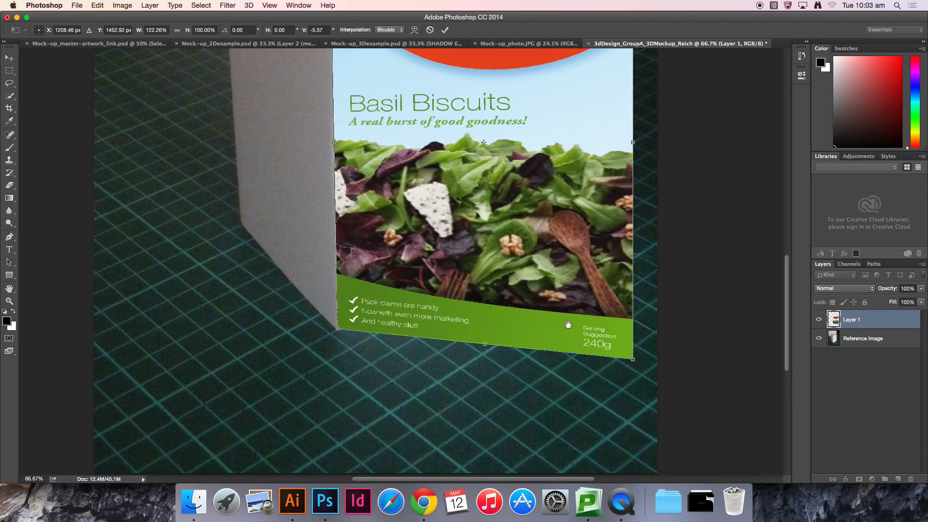
{"action": "left_click_drag", "start_coordinate": [573, 325], "coordinate": [509, 394]}
{"action": "left_click_drag", "start_coordinate": [569, 428], "coordinate": [436, 319]}
{"action": "left_click_drag", "start_coordinate": [451, 325], "coordinate": [452, 325]}
{"action": "scroll", "coordinate": [521, 282], "scroll_direction": "up", "scroll_amount": 10}
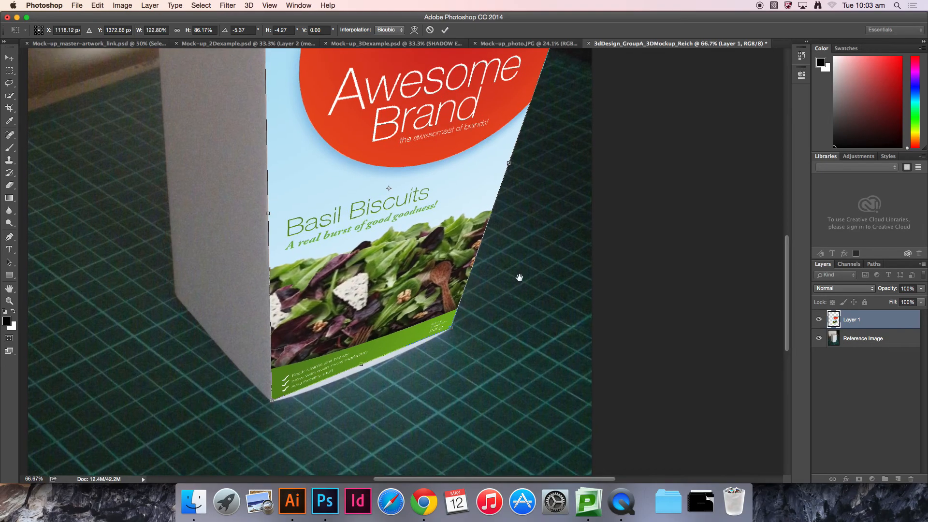
{"action": "left_click_drag", "start_coordinate": [554, 178], "coordinate": [462, 159]}
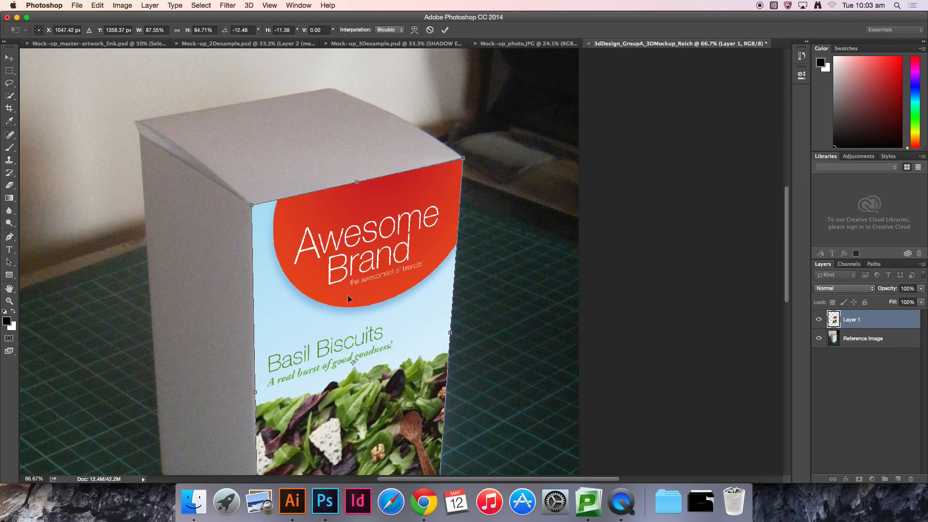
{"action": "left_click_drag", "start_coordinate": [348, 299], "coordinate": [428, 166]}
{"action": "left_click_drag", "start_coordinate": [522, 318], "coordinate": [474, 291]}
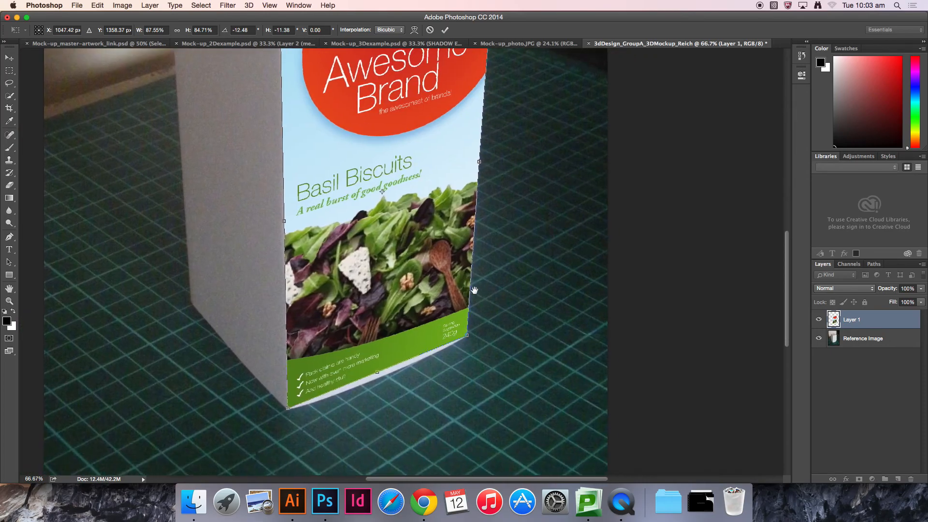
{"action": "left_click_drag", "start_coordinate": [416, 145], "coordinate": [433, 245]}
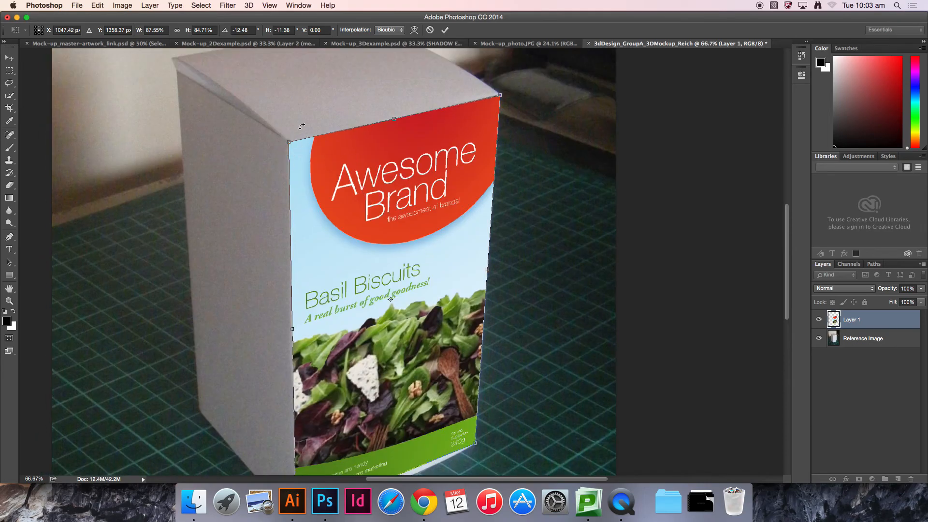
{"action": "left_click_drag", "start_coordinate": [432, 303], "coordinate": [478, 164]}
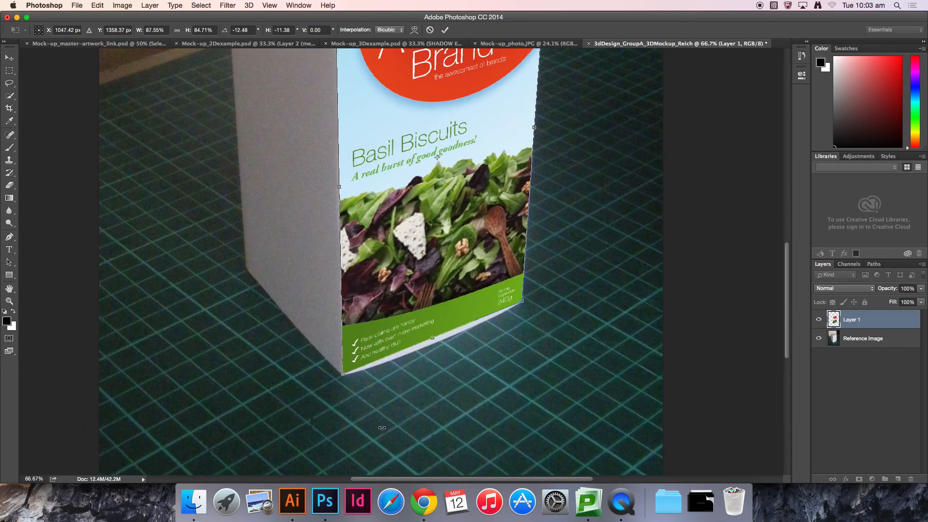
{"action": "key", "text": "super+plus"}
{"action": "key", "text": "super+plus"}
{"action": "left_click_drag", "start_coordinate": [493, 350], "coordinate": [491, 103]}
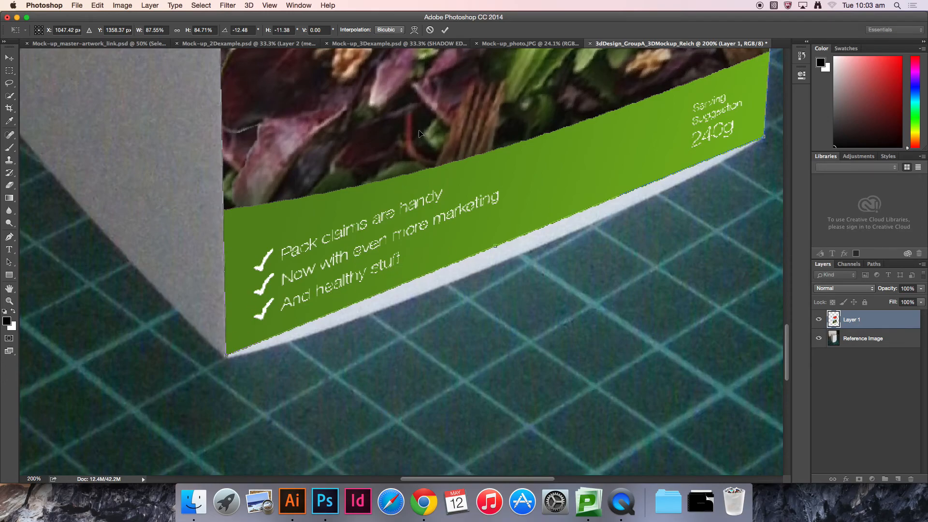
{"action": "key", "text": "super+minus"}
{"action": "key", "text": "super+minus"}
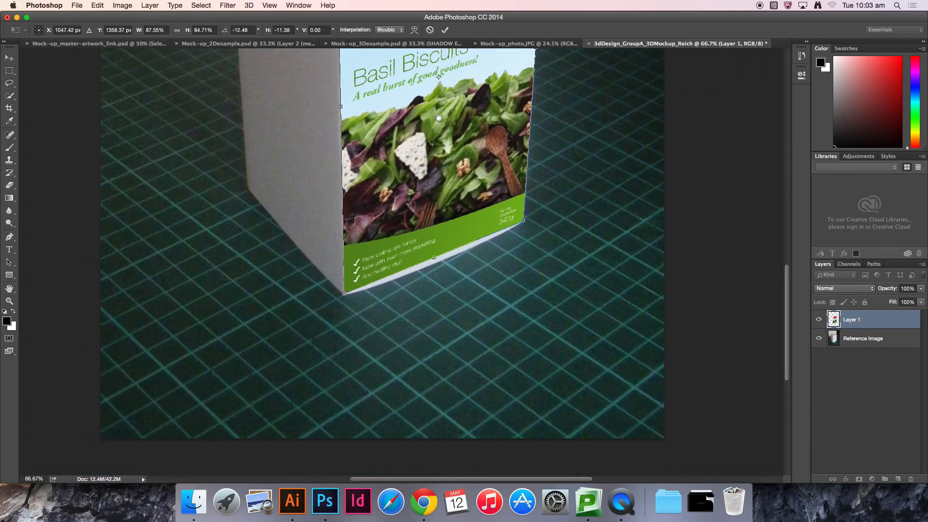
{"action": "left_click_drag", "start_coordinate": [454, 118], "coordinate": [455, 198]}
{"action": "left_click_drag", "start_coordinate": [466, 121], "coordinate": [470, 182]}
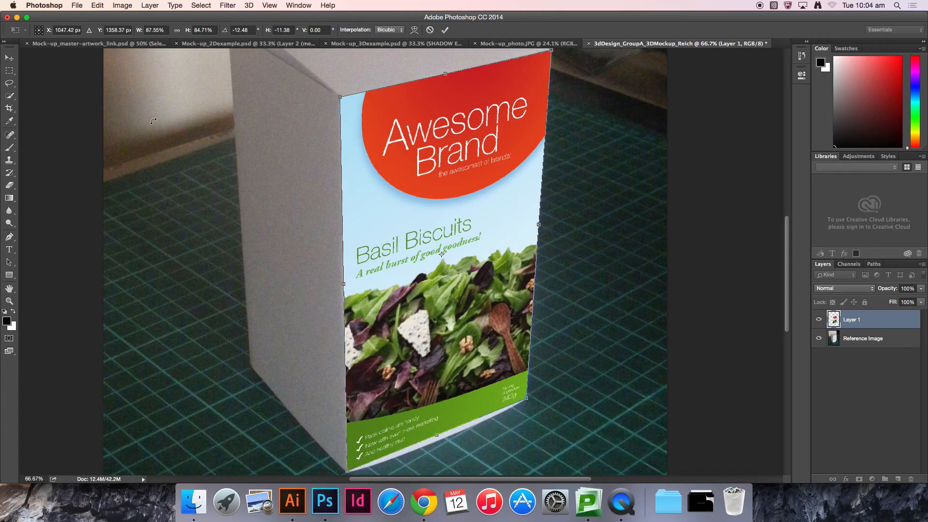
Step: Apply a Warp transform and bend the artwork's bottom edge to follow the box's base
{"action": "left_click", "coordinate": [100, 6]}
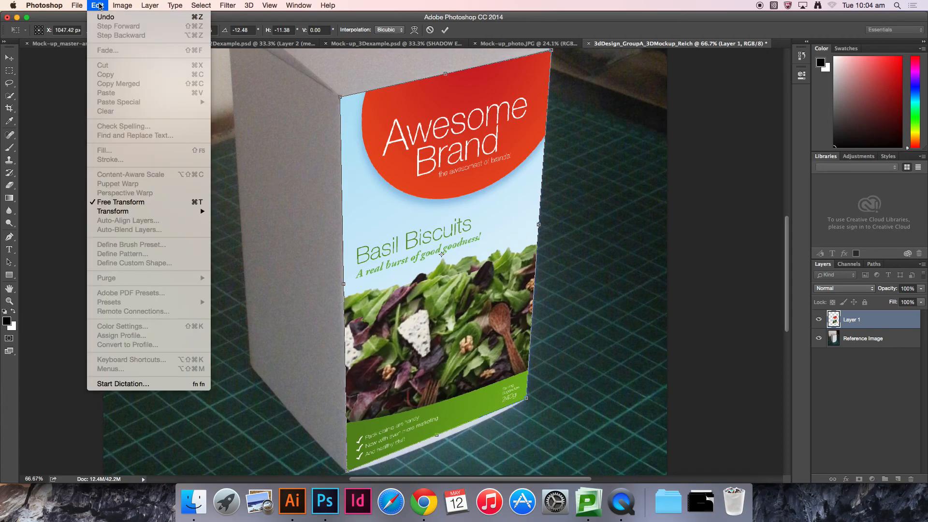
{"action": "mouse_move", "coordinate": [159, 212]}
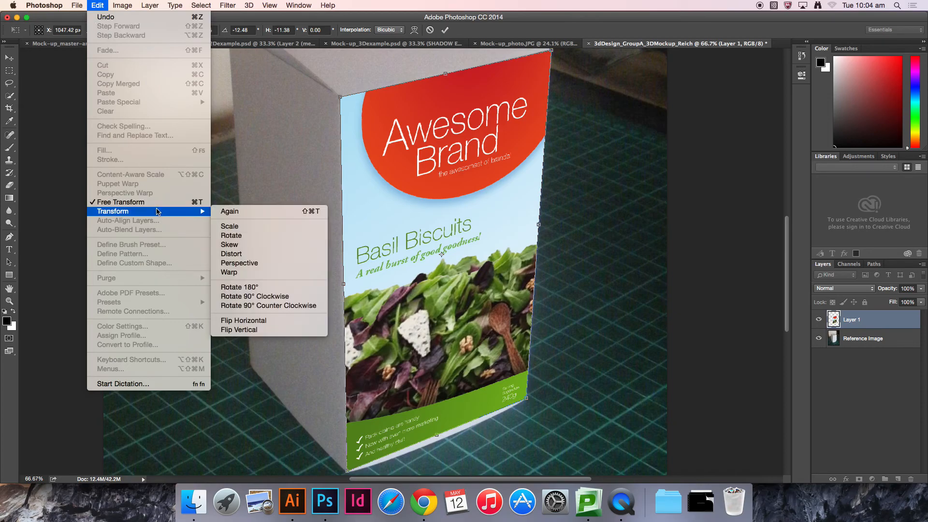
{"action": "left_click", "coordinate": [234, 273]}
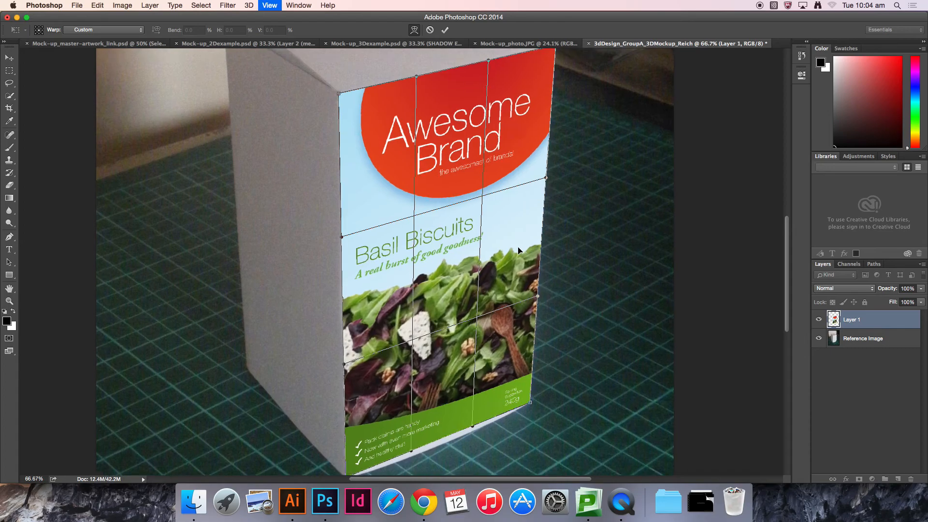
{"action": "key", "text": "super+plus"}
{"action": "left_click_drag", "start_coordinate": [505, 382], "coordinate": [432, 245]}
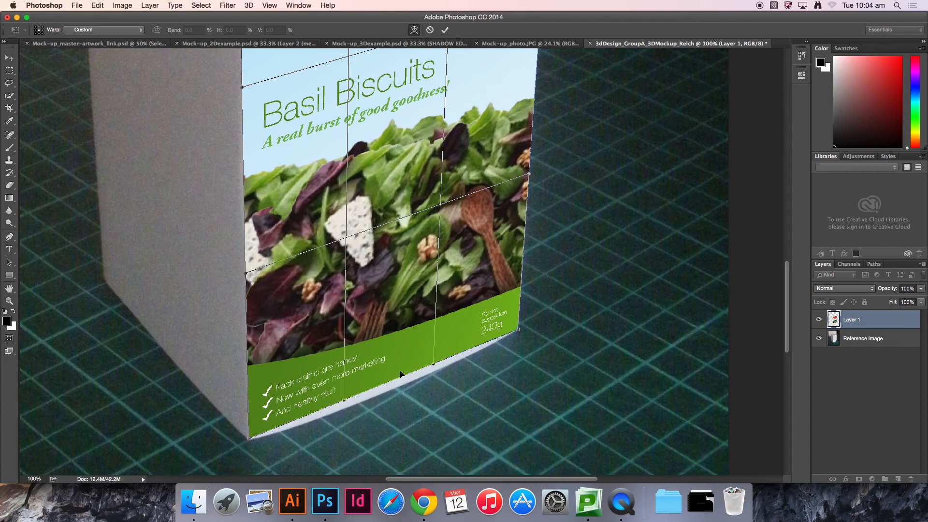
{"action": "left_click_drag", "start_coordinate": [395, 367], "coordinate": [395, 375]}
{"action": "left_click_drag", "start_coordinate": [305, 421], "coordinate": [299, 415]}
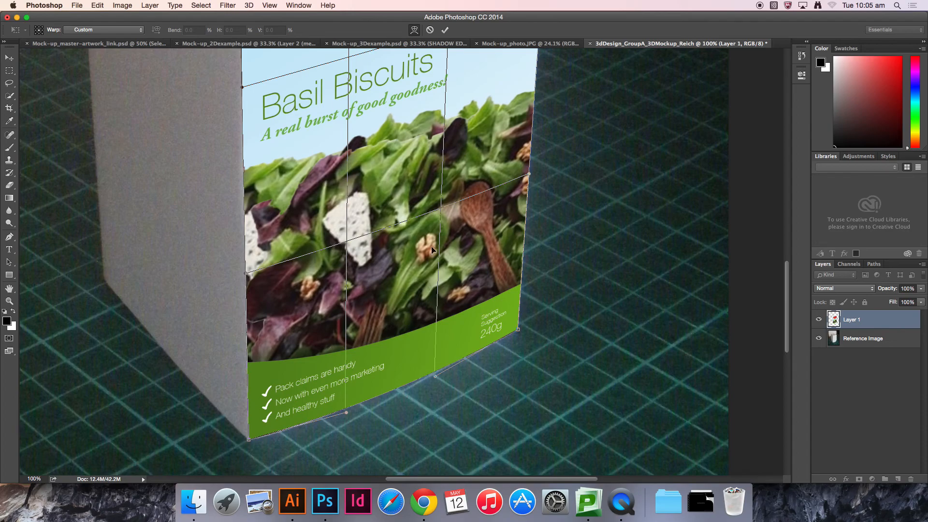
Step: Try warping the artwork's right side outward, then undo it
{"action": "scroll", "coordinate": [395, 227], "scroll_direction": "up", "scroll_amount": 6}
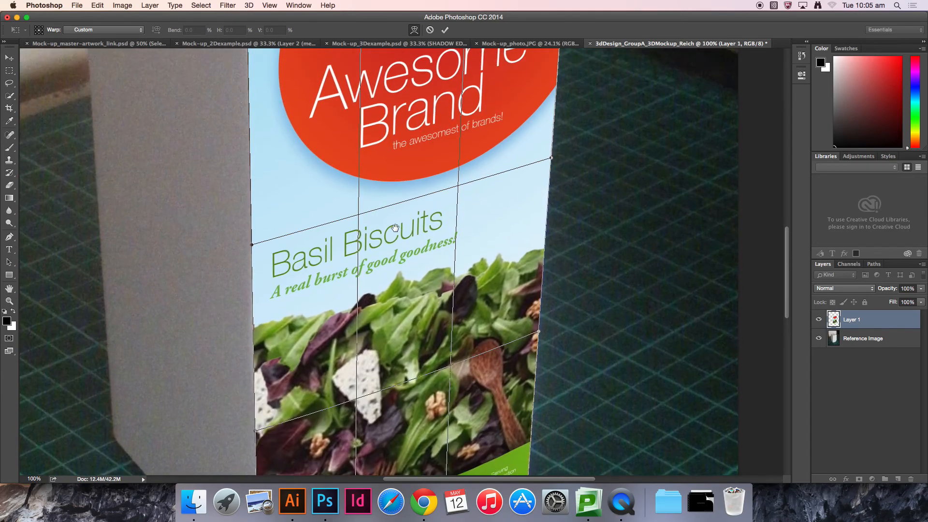
{"action": "left_click_drag", "start_coordinate": [396, 227], "coordinate": [377, 103]}
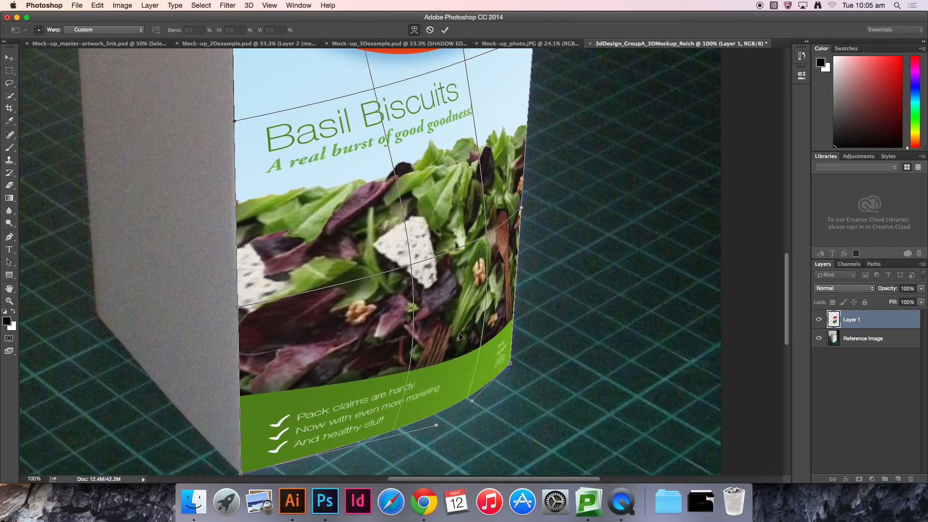
{"action": "left_click_drag", "start_coordinate": [456, 337], "coordinate": [597, 311]}
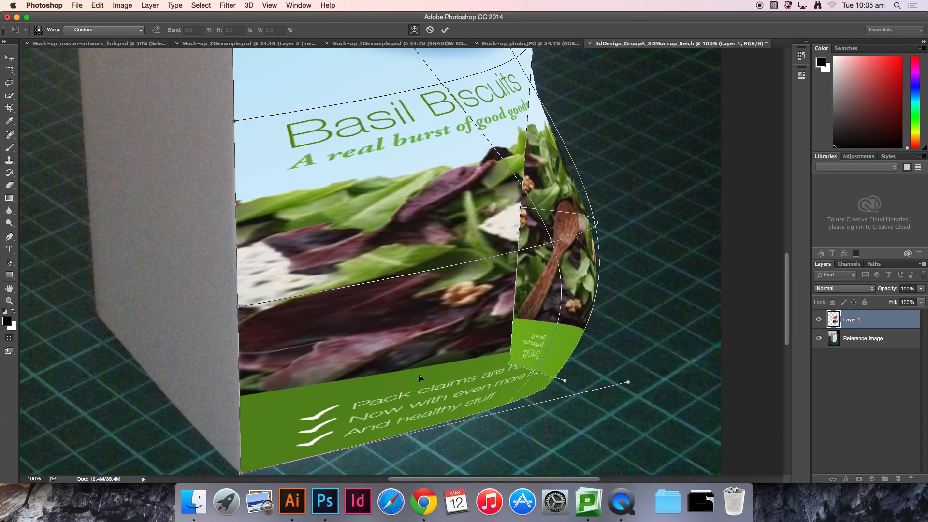
{"action": "key", "text": "super+z"}
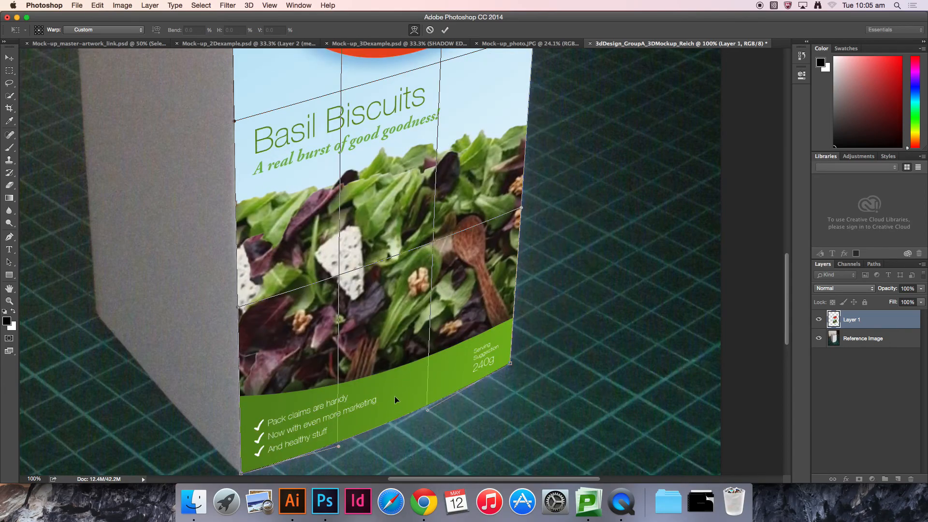
Step: Adjust the warp along the artwork's top edge to match the box's top, then commit the warp
{"action": "left_click_drag", "start_coordinate": [422, 175], "coordinate": [416, 357]}
{"action": "left_click_drag", "start_coordinate": [427, 143], "coordinate": [454, 455]}
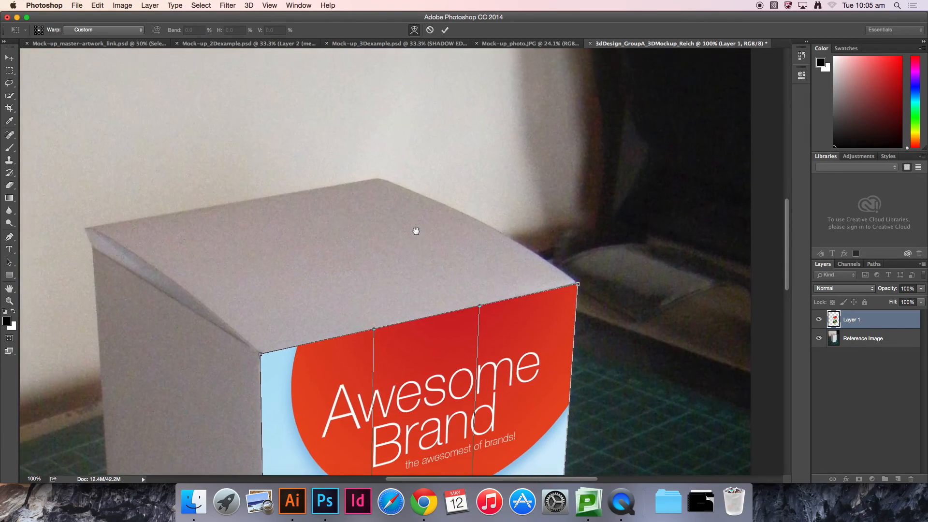
{"action": "left_click_drag", "start_coordinate": [414, 230], "coordinate": [407, 210]}
{"action": "left_click_drag", "start_coordinate": [401, 155], "coordinate": [400, 132]}
{"action": "left_click_drag", "start_coordinate": [402, 199], "coordinate": [402, 198]}
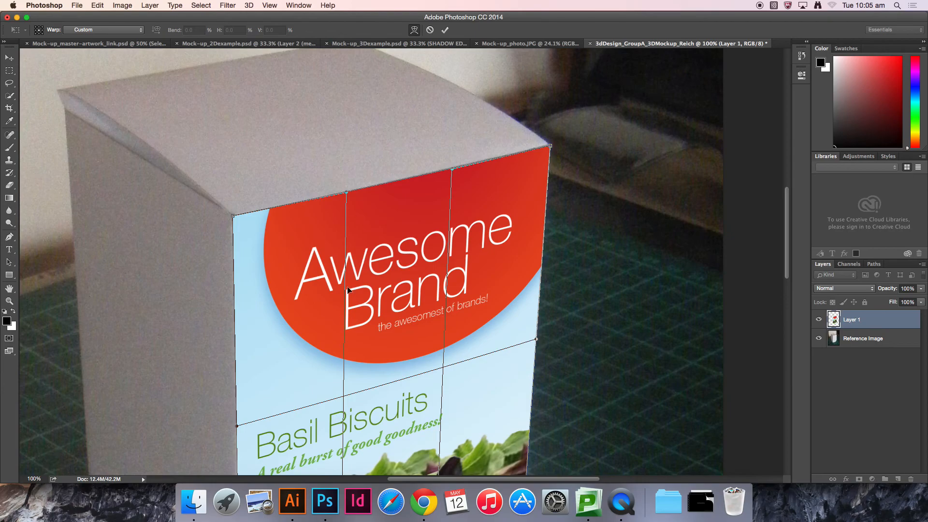
{"action": "left_click_drag", "start_coordinate": [369, 279], "coordinate": [329, 121]}
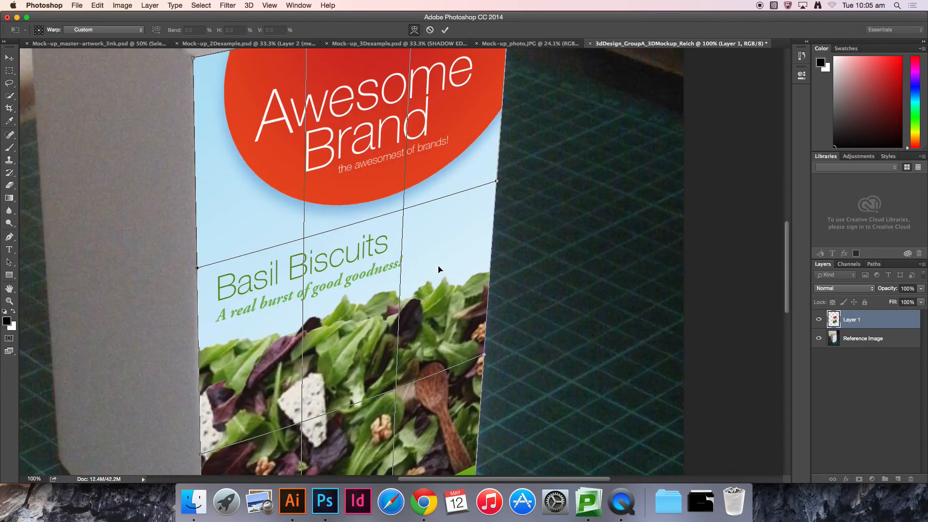
{"action": "key", "text": "Return"}
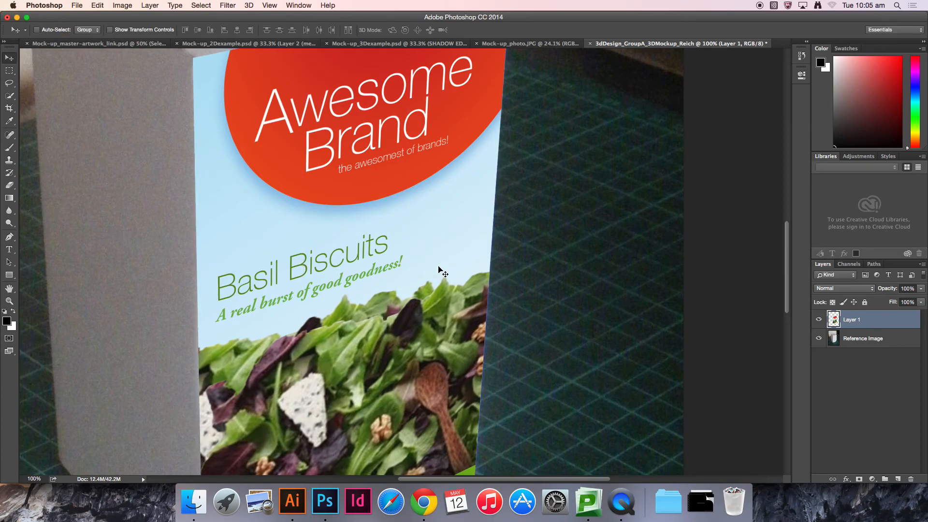
{"action": "key", "text": "super+0"}
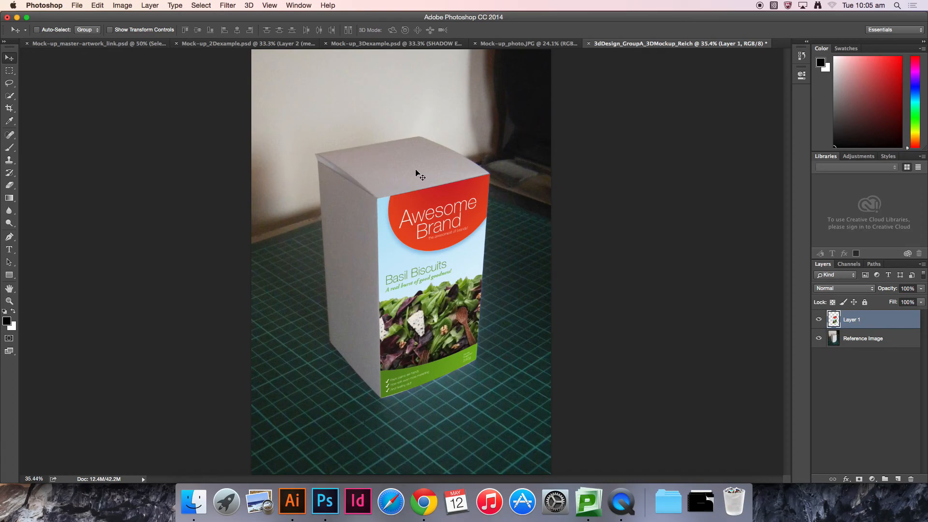
Step: Switch to Illustrator and select the front-panel artwork of the carton for copying
{"action": "left_click", "coordinate": [293, 500]}
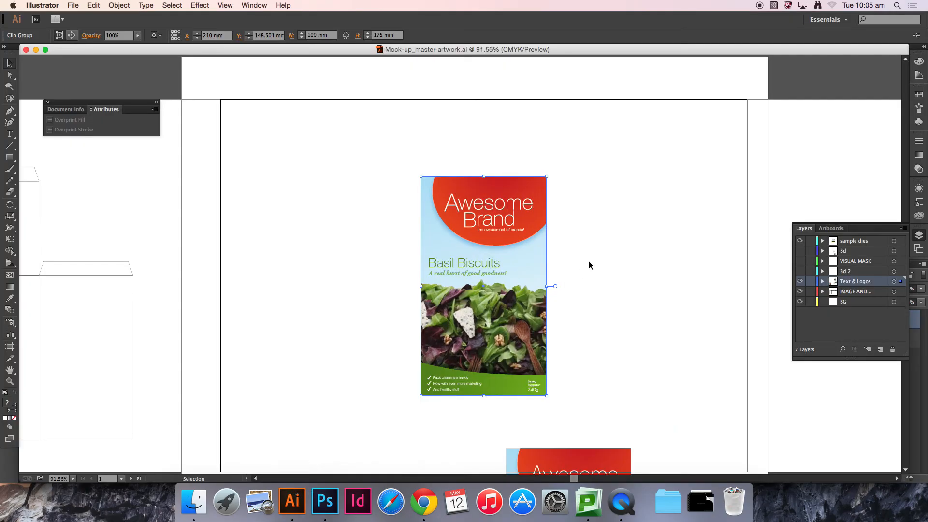
{"action": "left_click_drag", "start_coordinate": [273, 328], "coordinate": [531, 286]}
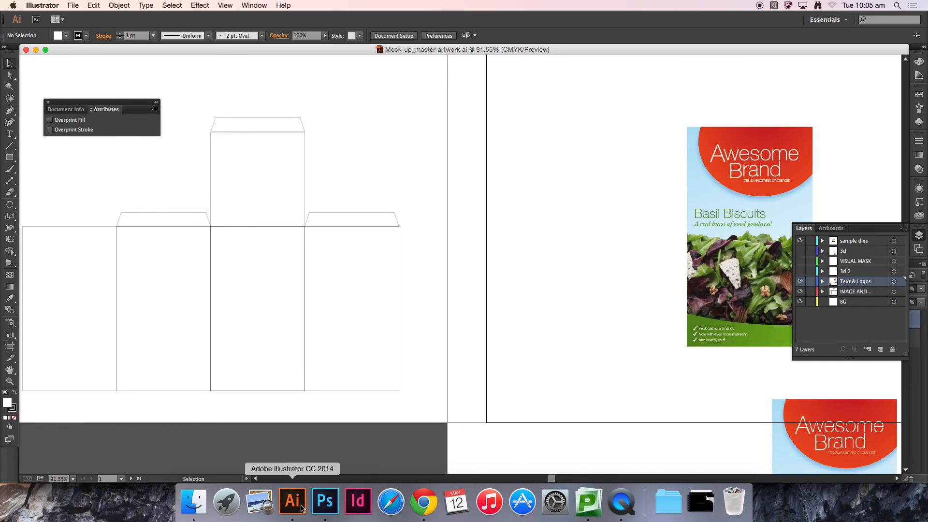
{"action": "left_click", "coordinate": [325, 501]}
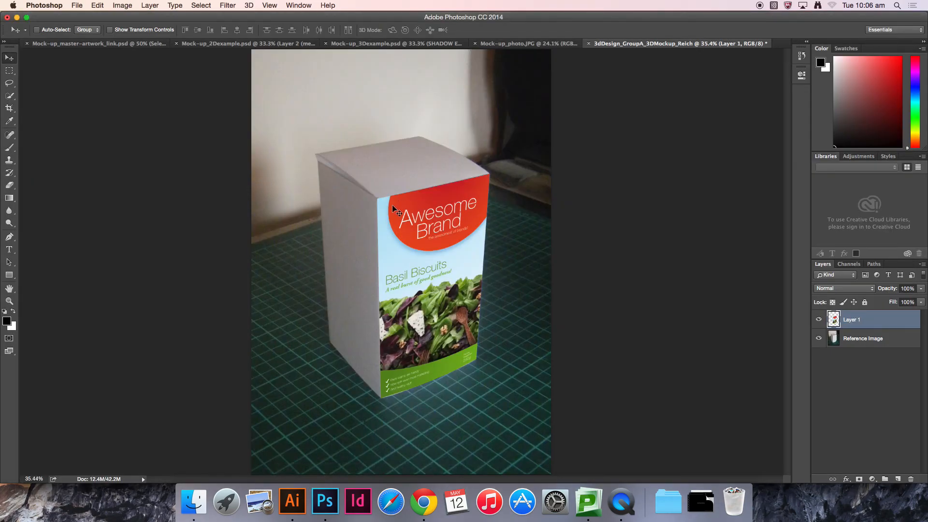
{"action": "left_click", "coordinate": [292, 502]}
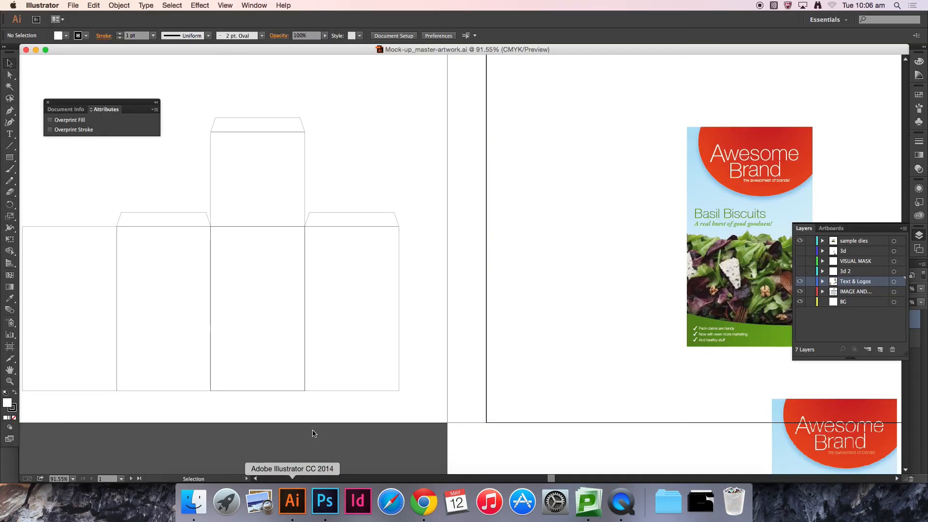
{"action": "left_click_drag", "start_coordinate": [632, 250], "coordinate": [434, 337]}
{"action": "left_click_drag", "start_coordinate": [440, 305], "coordinate": [344, 267]}
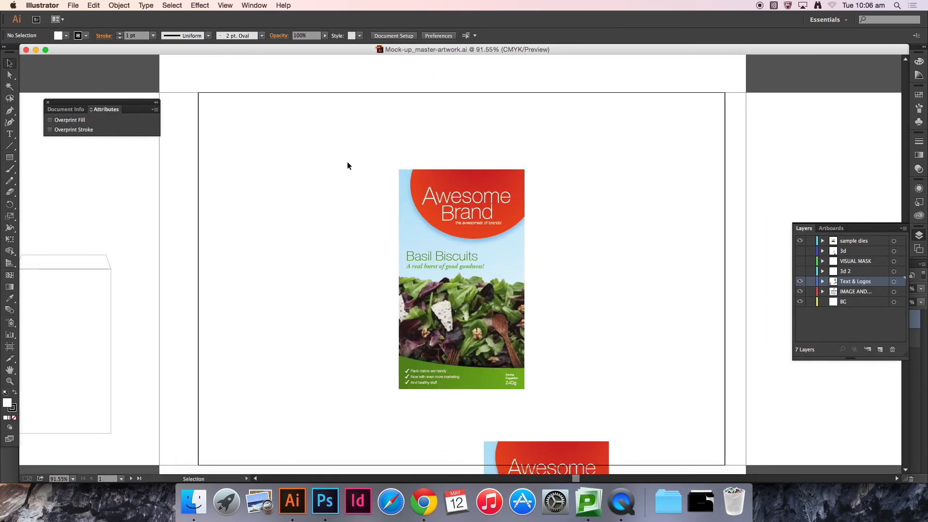
{"action": "left_click_drag", "start_coordinate": [360, 131], "coordinate": [590, 411]}
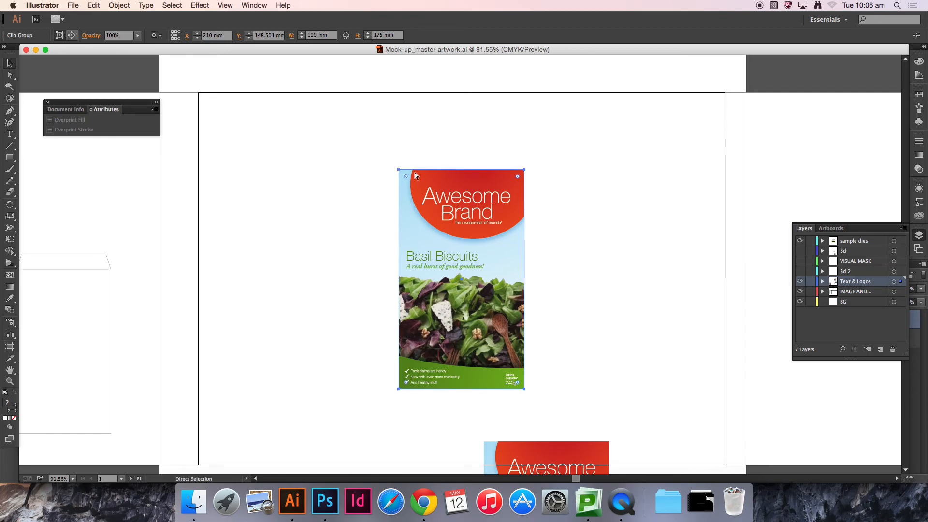
Step: Return to the Photoshop mock-up and paste the artwork as pixels onto a new layer
{"action": "left_click", "coordinate": [315, 507]}
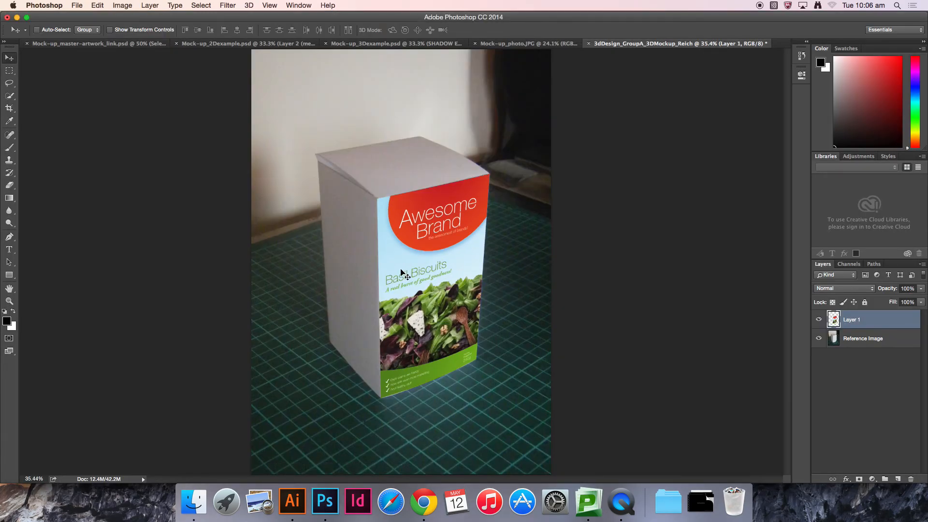
{"action": "key", "text": "super+v"}
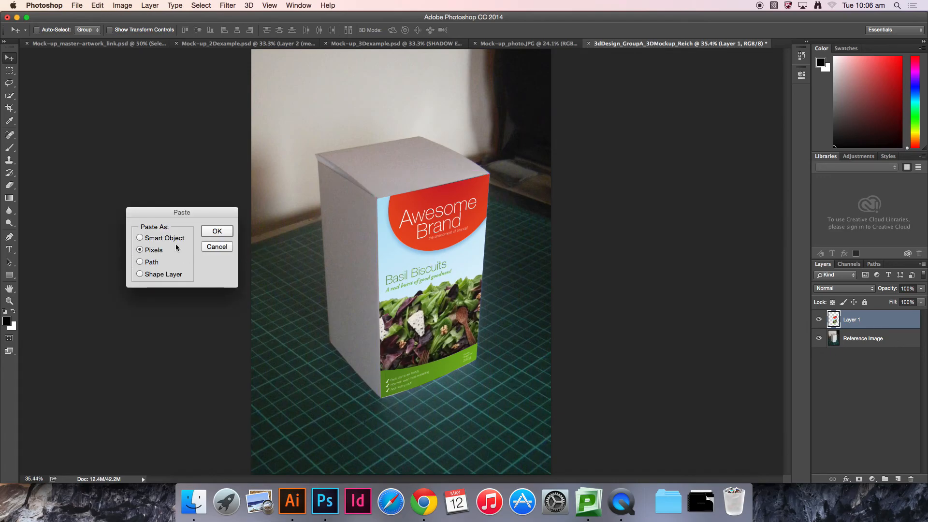
{"action": "left_click", "coordinate": [218, 232]}
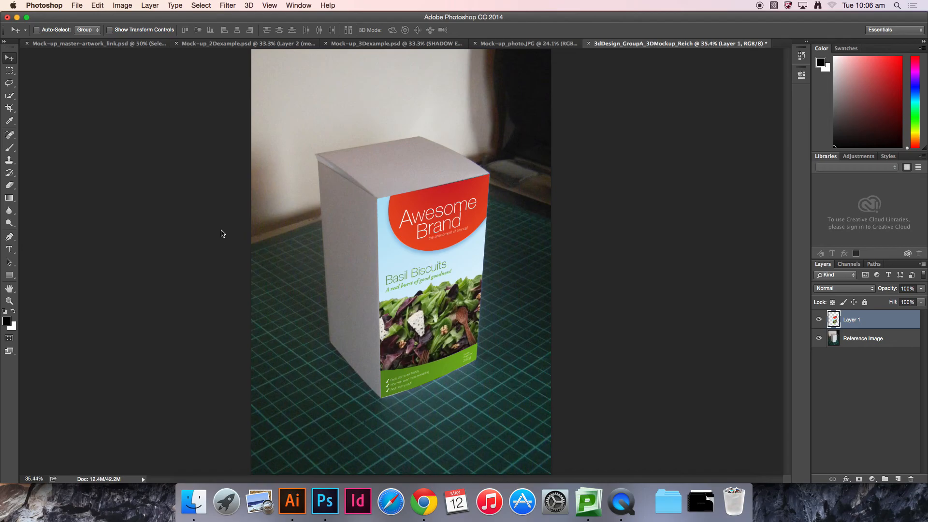
Step: Scale the pasted artwork to about 56% and place it over the box's left side face, then commit
{"action": "left_click_drag", "start_coordinate": [405, 123], "coordinate": [378, 166]}
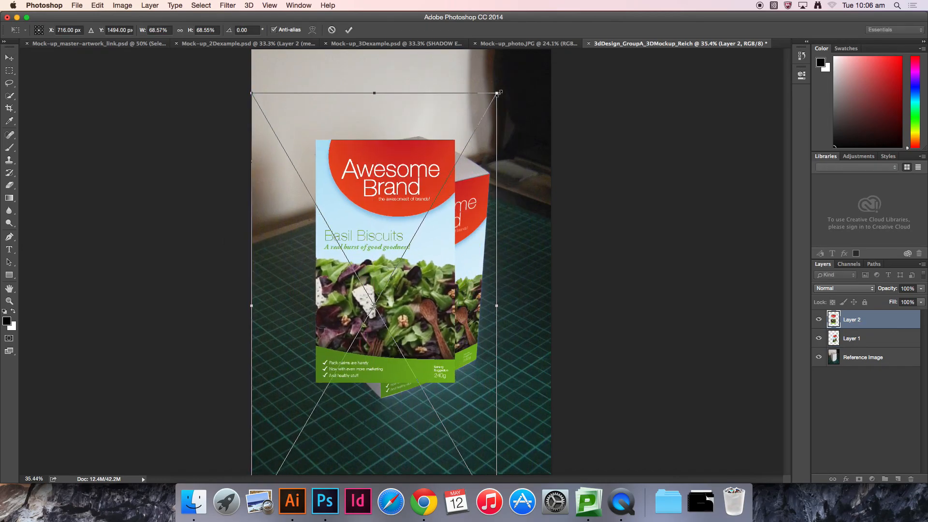
{"action": "left_click_drag", "start_coordinate": [498, 93], "coordinate": [475, 125]}
{"action": "left_click_drag", "start_coordinate": [390, 222], "coordinate": [356, 216]}
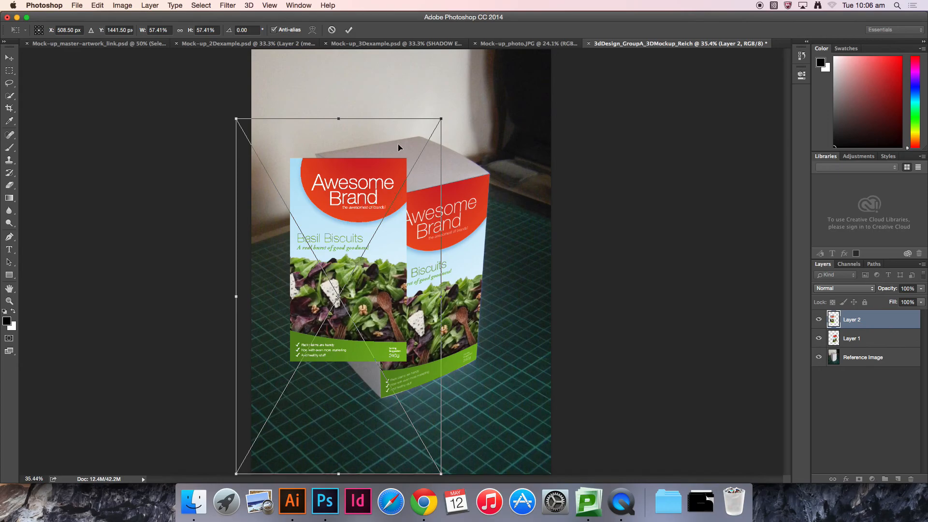
{"action": "left_click_drag", "start_coordinate": [438, 125], "coordinate": [437, 125]}
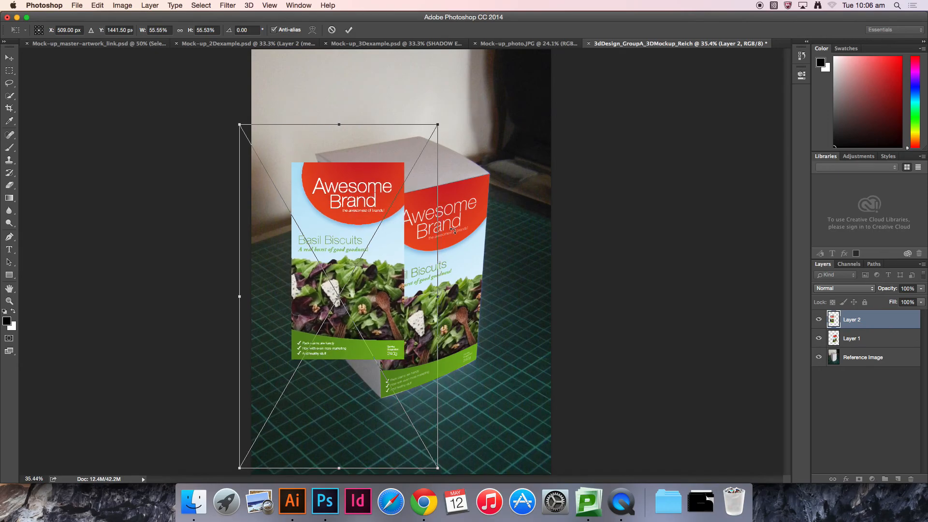
{"action": "key", "text": "Return"}
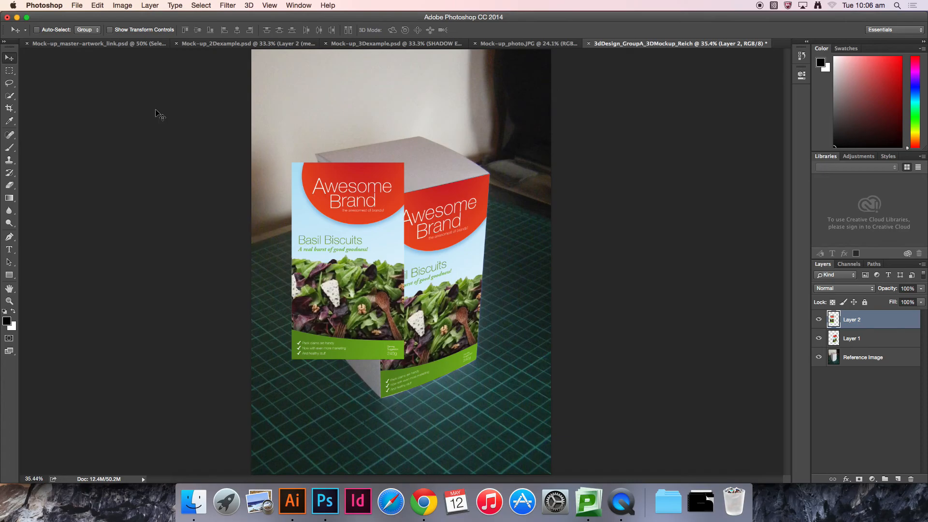
Step: Free Transform the new artwork and drag its corners to distort it onto the box's left side face
{"action": "left_click", "coordinate": [99, 6]}
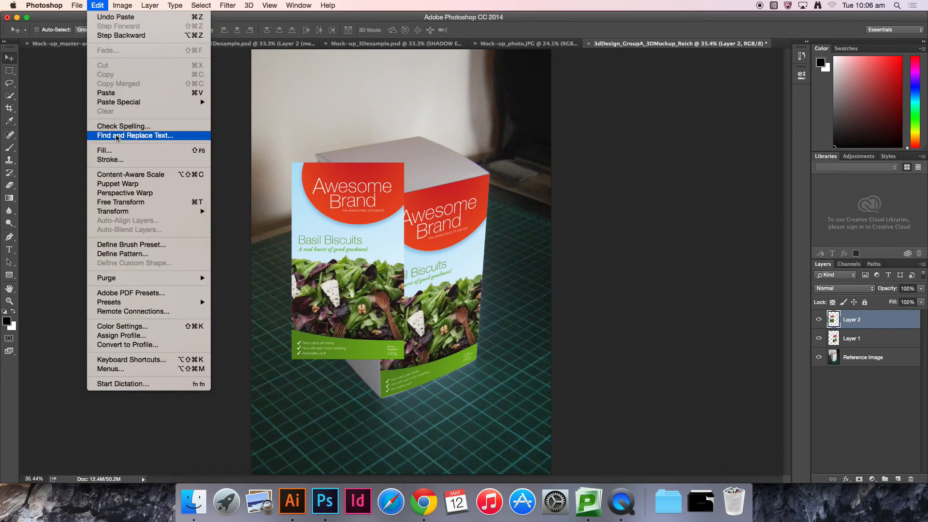
{"action": "left_click", "coordinate": [139, 205]}
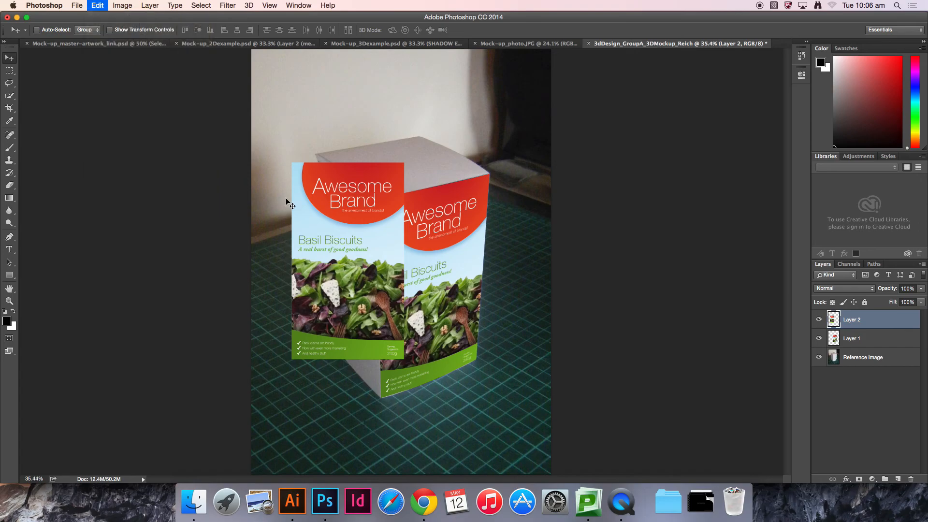
{"action": "key", "text": "super+equal"}
{"action": "key", "text": "super+equal"}
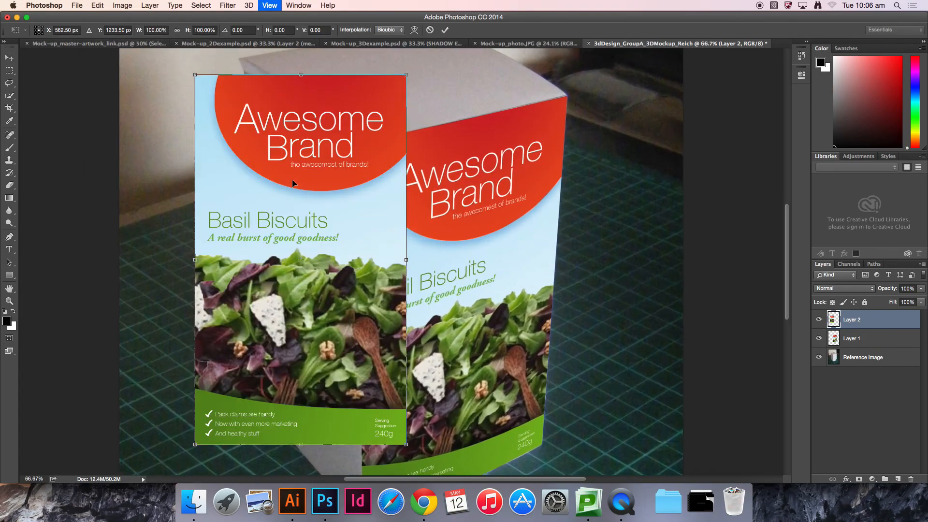
{"action": "scroll", "coordinate": [332, 160], "scroll_direction": "up", "scroll_amount": 2}
{"action": "key", "text": "super+equal"}
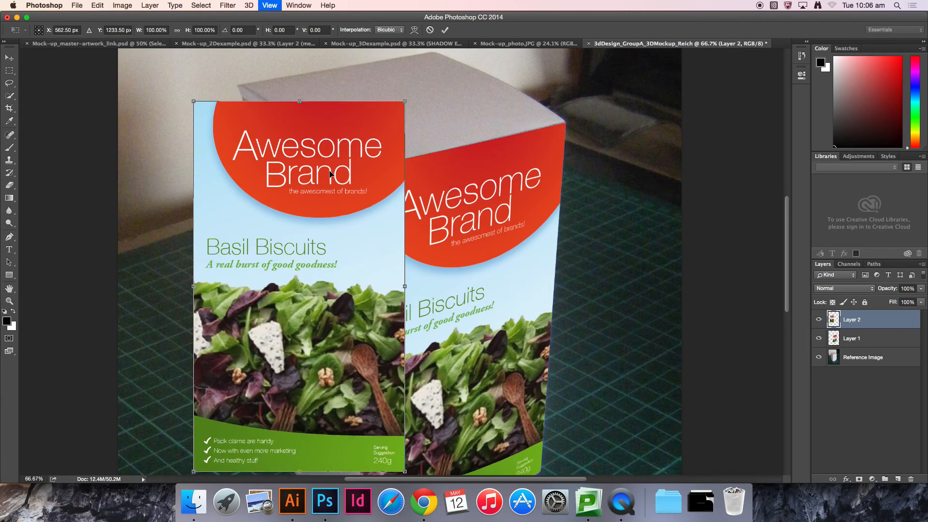
{"action": "scroll", "coordinate": [329, 170], "scroll_direction": "up", "scroll_amount": 4}
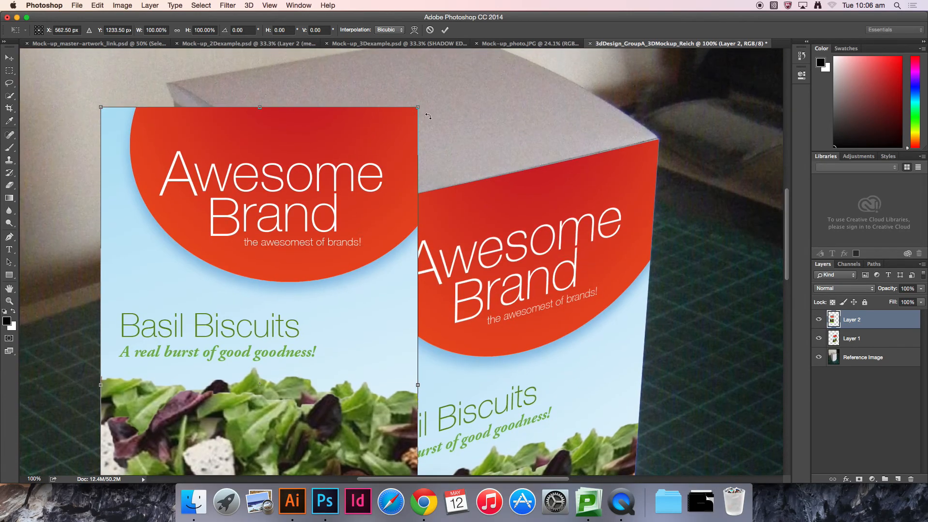
{"action": "left_click_drag", "start_coordinate": [418, 108], "coordinate": [342, 209]}
{"action": "scroll", "coordinate": [371, 271], "scroll_direction": "down", "scroll_amount": 15}
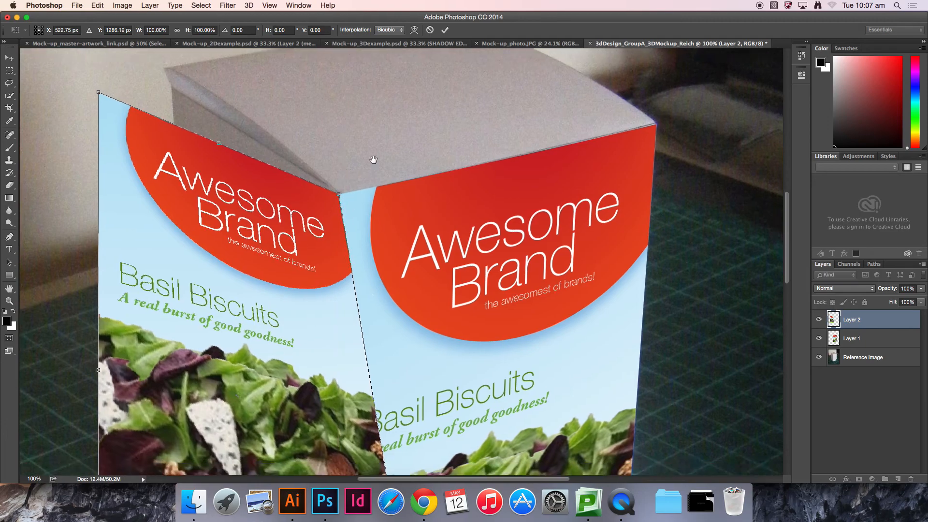
{"action": "left_click_drag", "start_coordinate": [369, 260], "coordinate": [356, 386]}
{"action": "left_click_drag", "start_coordinate": [397, 242], "coordinate": [332, 350]}
{"action": "left_click_drag", "start_coordinate": [258, 222], "coordinate": [345, 346]}
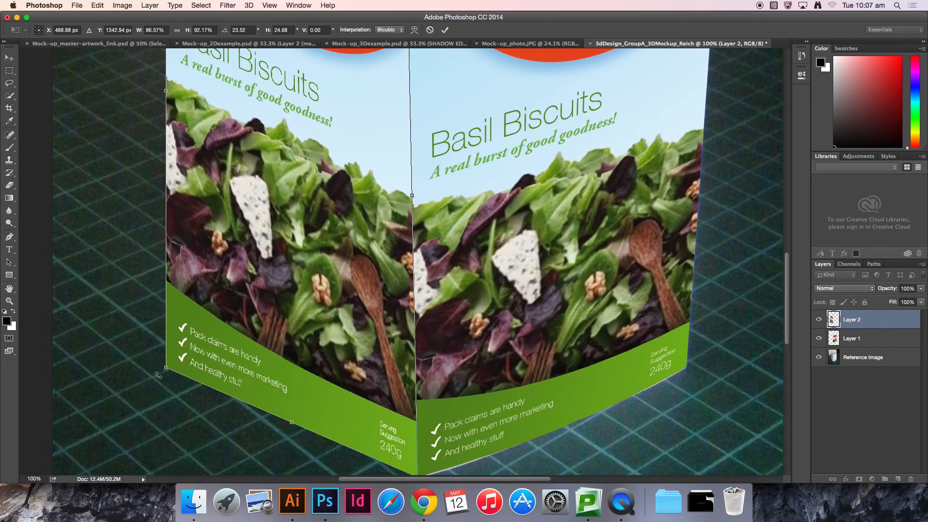
{"action": "left_click_drag", "start_coordinate": [165, 367], "coordinate": [272, 318]}
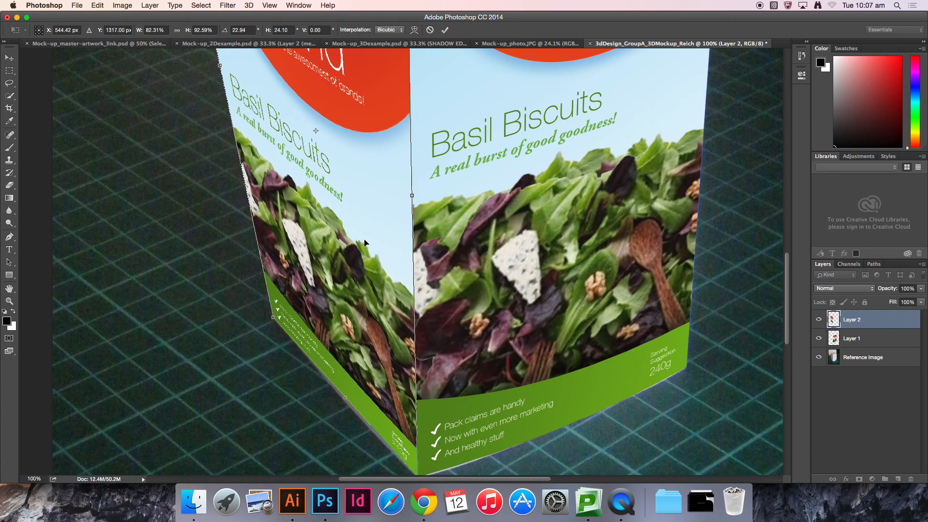
Step: Refine the artwork's shared corner so its edge meets the box's front vertical edge and top corner
{"action": "key", "text": "super+plus"}
{"action": "key", "text": "super+plus"}
{"action": "left_click_drag", "start_coordinate": [437, 197], "coordinate": [416, 367]}
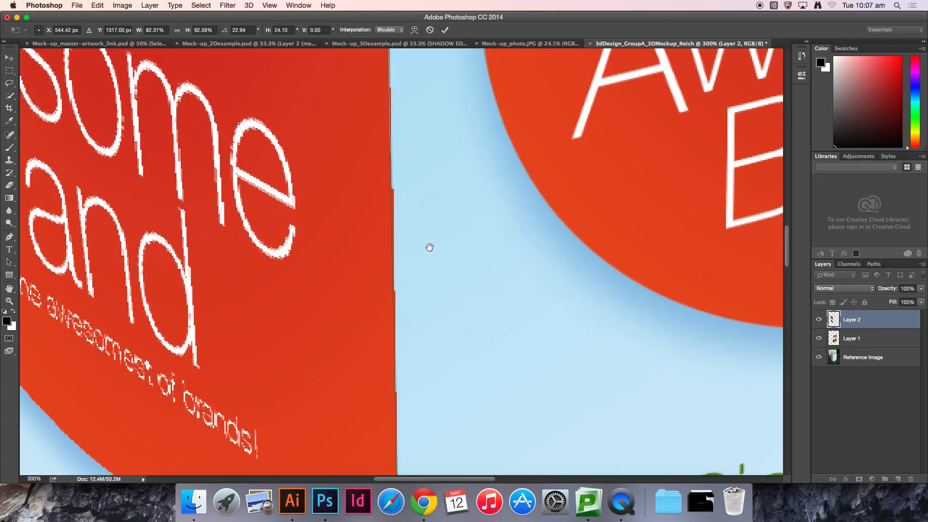
{"action": "left_click_drag", "start_coordinate": [429, 246], "coordinate": [427, 353]}
{"action": "left_click_drag", "start_coordinate": [401, 192], "coordinate": [416, 335]}
{"action": "left_click_drag", "start_coordinate": [423, 203], "coordinate": [423, 218]}
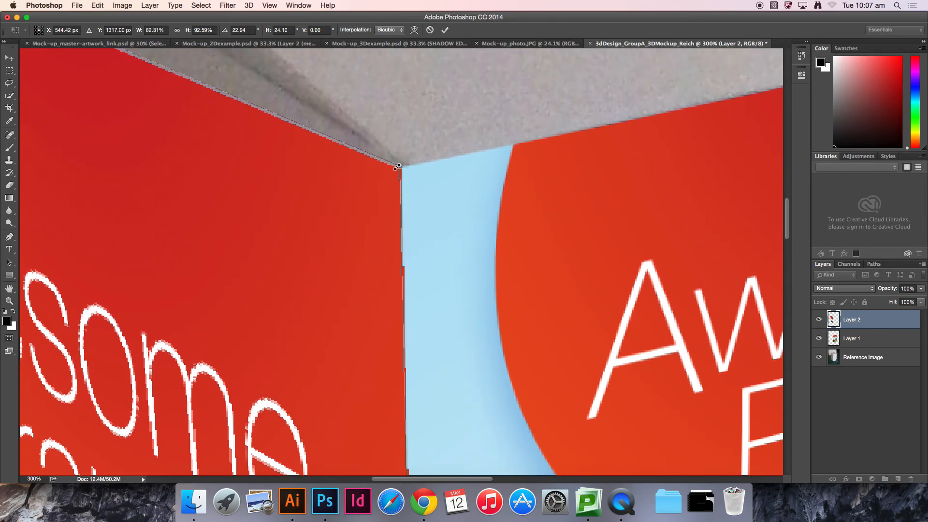
{"action": "left_click_drag", "start_coordinate": [399, 167], "coordinate": [406, 168]}
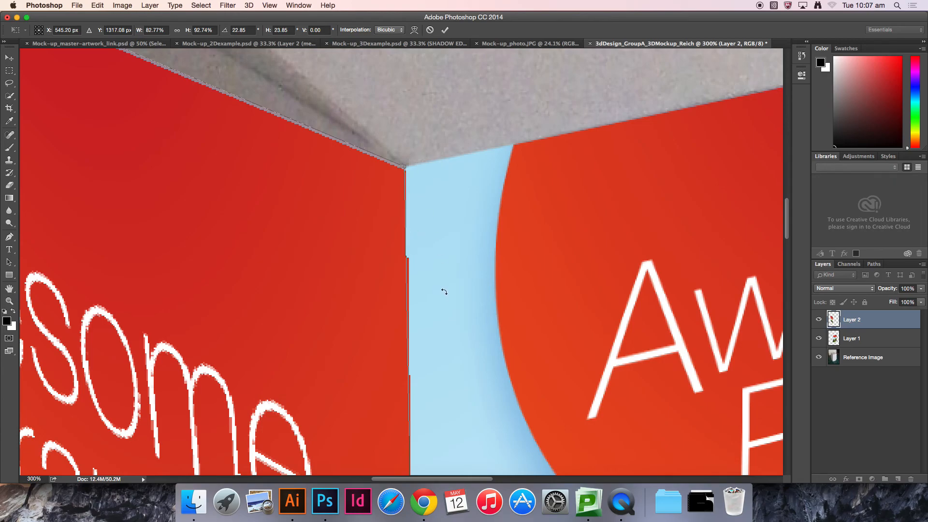
{"action": "left_click_drag", "start_coordinate": [466, 346], "coordinate": [465, 186]}
{"action": "left_click_drag", "start_coordinate": [470, 359], "coordinate": [458, 193]}
{"action": "left_click_drag", "start_coordinate": [465, 364], "coordinate": [466, 155]}
{"action": "left_click_drag", "start_coordinate": [406, 447], "coordinate": [407, 446]}
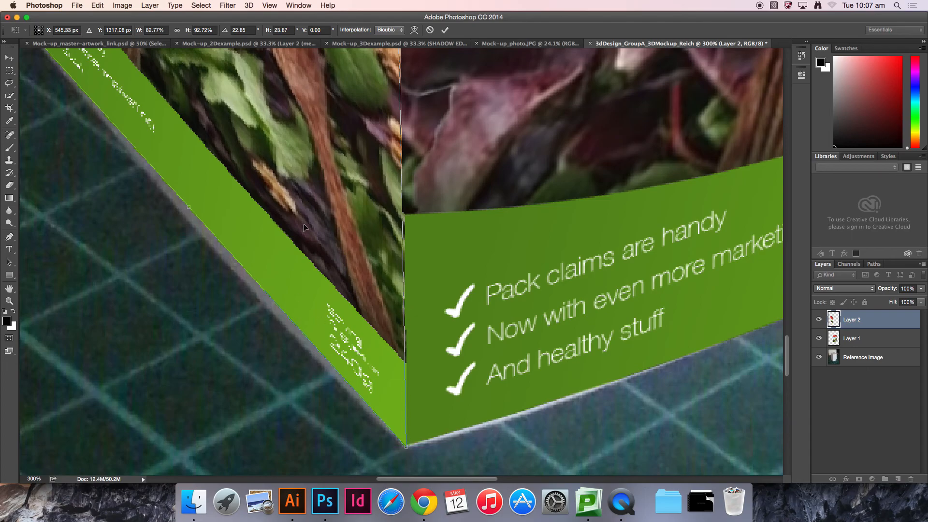
Step: Move the artwork's top-left corner to the box's top-left corner so its top edge follows the box lid
{"action": "left_click_drag", "start_coordinate": [294, 171], "coordinate": [391, 334]}
{"action": "key", "text": "super+minus"}
{"action": "key", "text": "super+minus"}
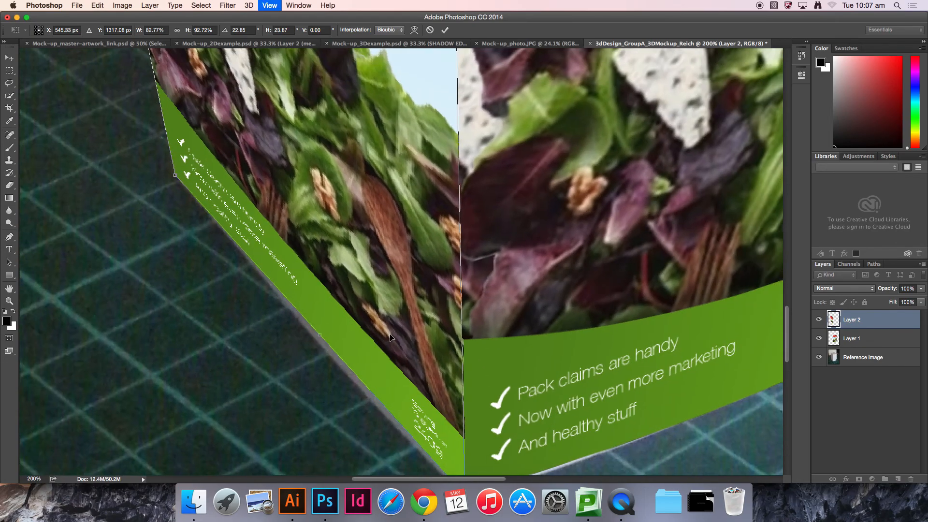
{"action": "left_click_drag", "start_coordinate": [392, 197], "coordinate": [443, 414]}
{"action": "left_click_drag", "start_coordinate": [348, 52], "coordinate": [409, 248]}
{"action": "key", "text": "super+plus"}
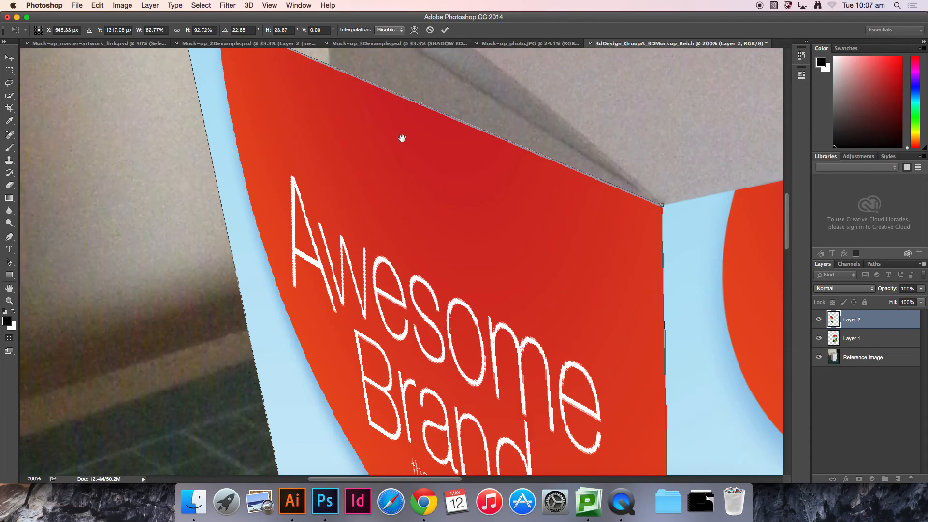
{"action": "left_click_drag", "start_coordinate": [401, 139], "coordinate": [400, 232]}
{"action": "left_click_drag", "start_coordinate": [383, 128], "coordinate": [382, 202]}
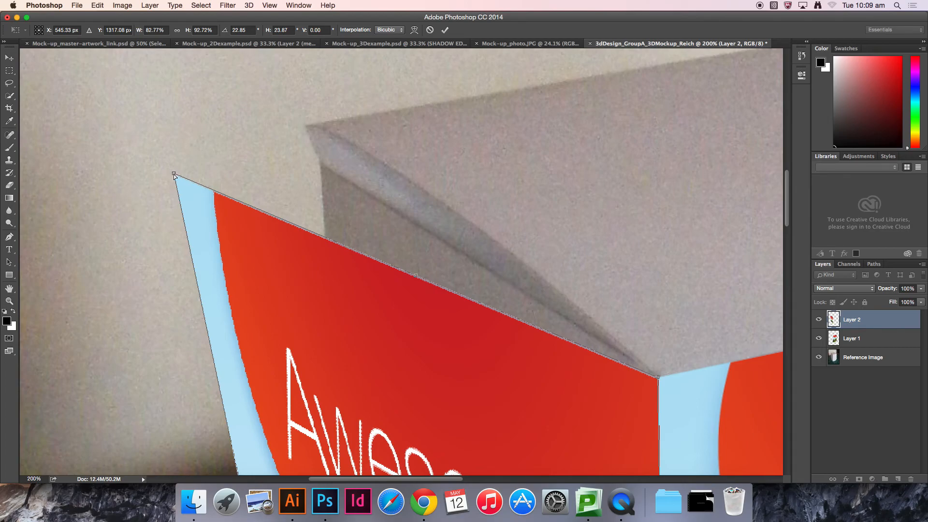
{"action": "left_click_drag", "start_coordinate": [174, 175], "coordinate": [315, 125]}
Step: Apply a Warp transform to the side artwork and bend its bottom edge to follow the box's base
{"action": "left_click_drag", "start_coordinate": [386, 270], "coordinate": [358, 151]}
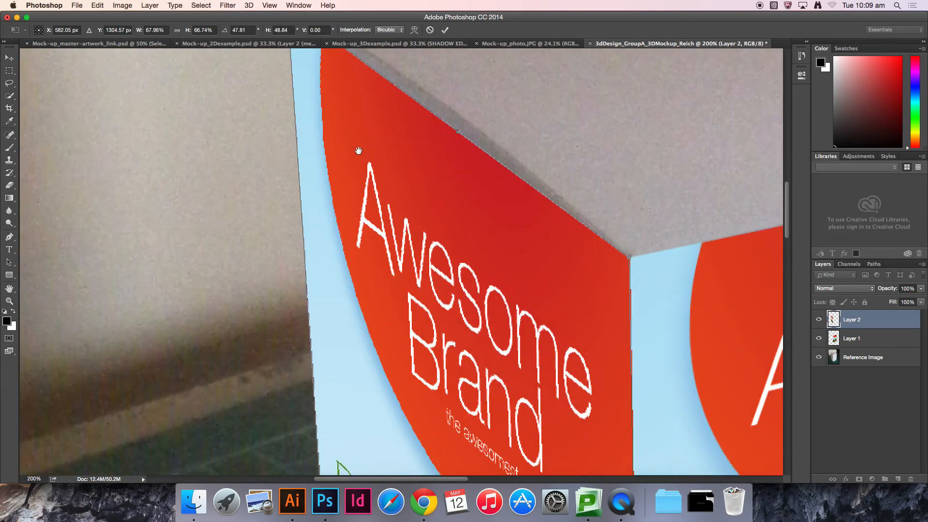
{"action": "left_click_drag", "start_coordinate": [377, 339], "coordinate": [360, 145]}
{"action": "left_click_drag", "start_coordinate": [418, 426], "coordinate": [360, 92]}
{"action": "left_click_drag", "start_coordinate": [445, 449], "coordinate": [385, 158]}
{"action": "left_click", "coordinate": [96, 5]}
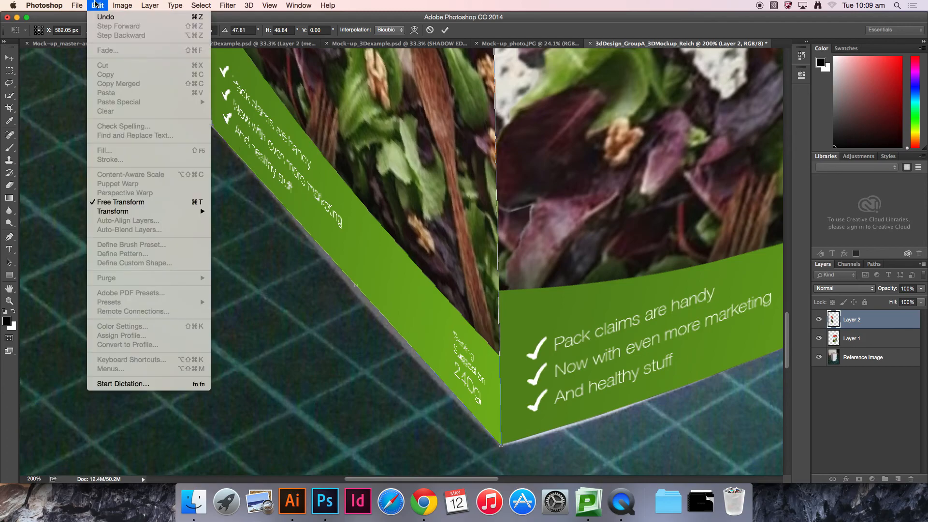
{"action": "mouse_move", "coordinate": [175, 213]}
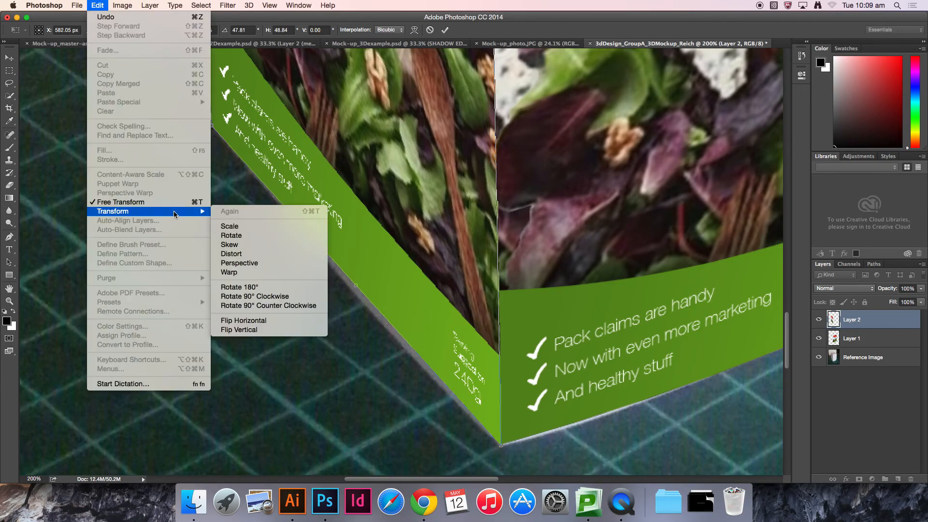
{"action": "left_click", "coordinate": [230, 272]}
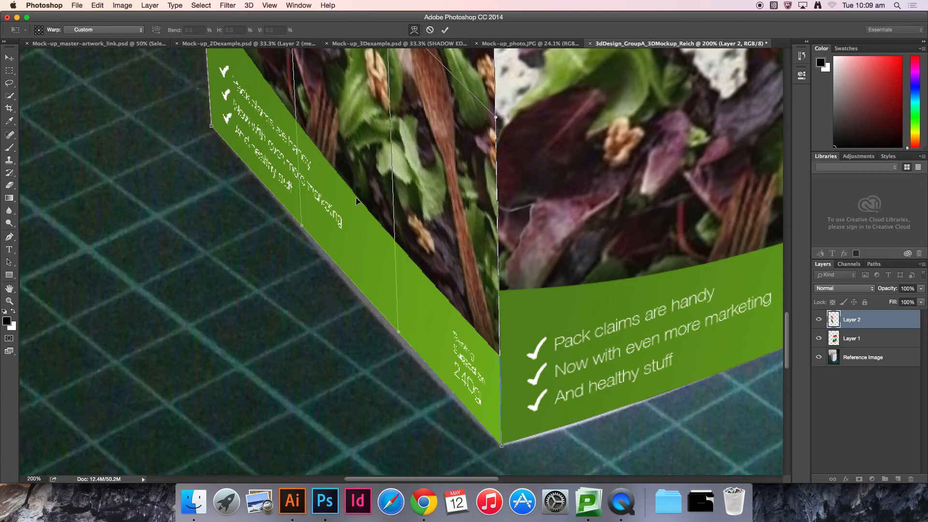
{"action": "left_click_drag", "start_coordinate": [384, 263], "coordinate": [383, 269]}
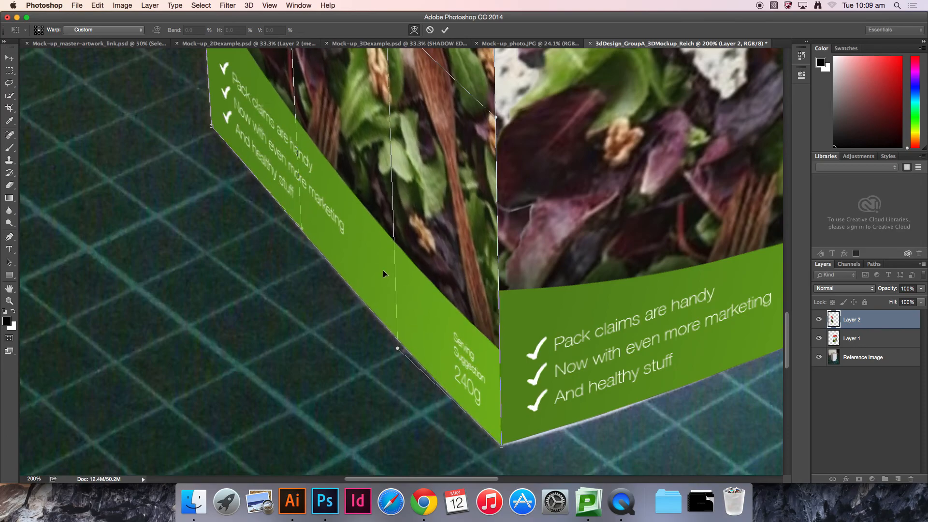
Step: Continue warping the side artwork so its edges follow the box's base and lid, then commit the warp
{"action": "left_click_drag", "start_coordinate": [437, 82], "coordinate": [390, 354]}
{"action": "left_click_drag", "start_coordinate": [367, 197], "coordinate": [395, 339]}
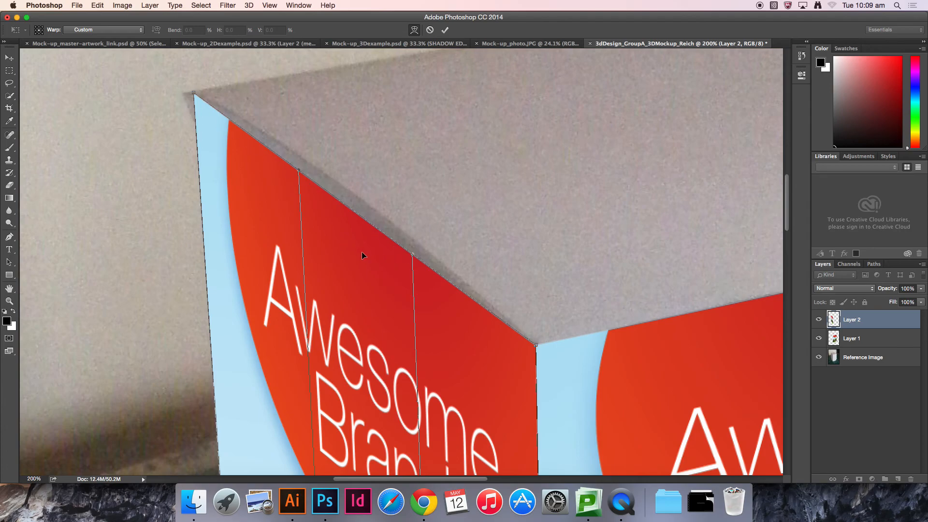
{"action": "left_click_drag", "start_coordinate": [362, 250], "coordinate": [363, 247]}
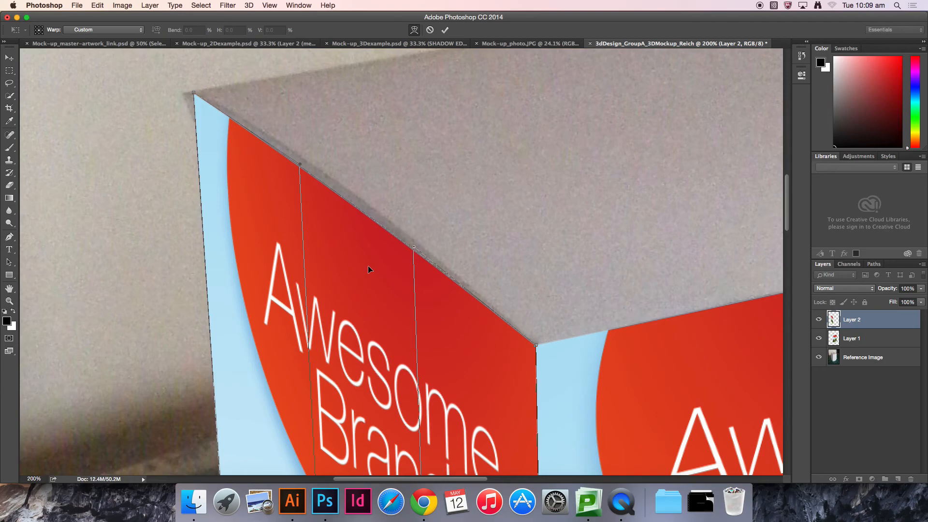
{"action": "key", "text": "Return"}
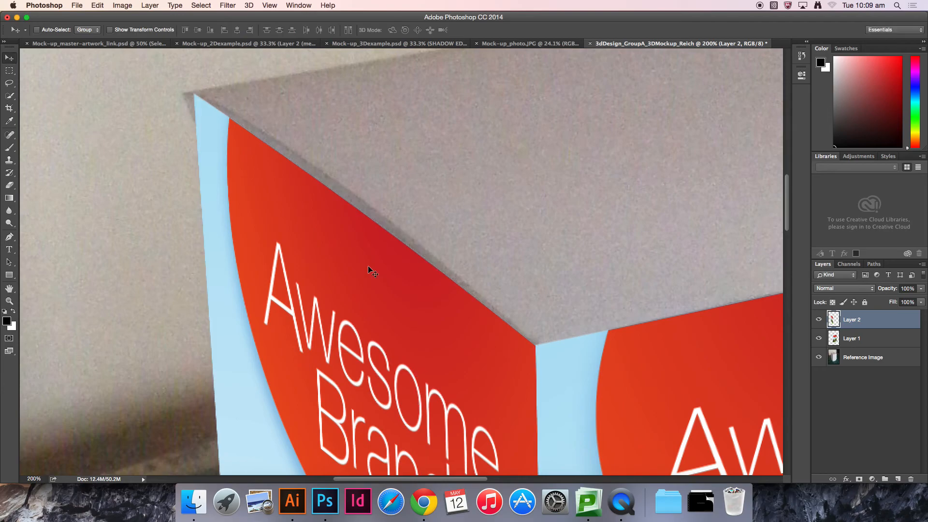
Step: Switch to Illustrator, select the top-panel artwork with the Awesome Brand logo and copy it
{"action": "key", "text": "super+0"}
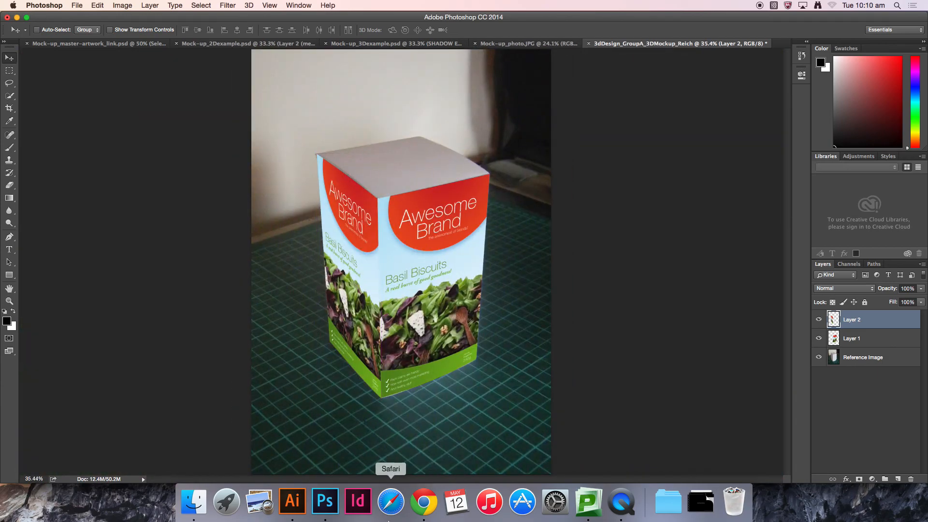
{"action": "left_click", "coordinate": [298, 504]}
{"action": "left_click_drag", "start_coordinate": [230, 335], "coordinate": [402, 151]}
{"action": "left_click_drag", "start_coordinate": [414, 415], "coordinate": [259, 199]}
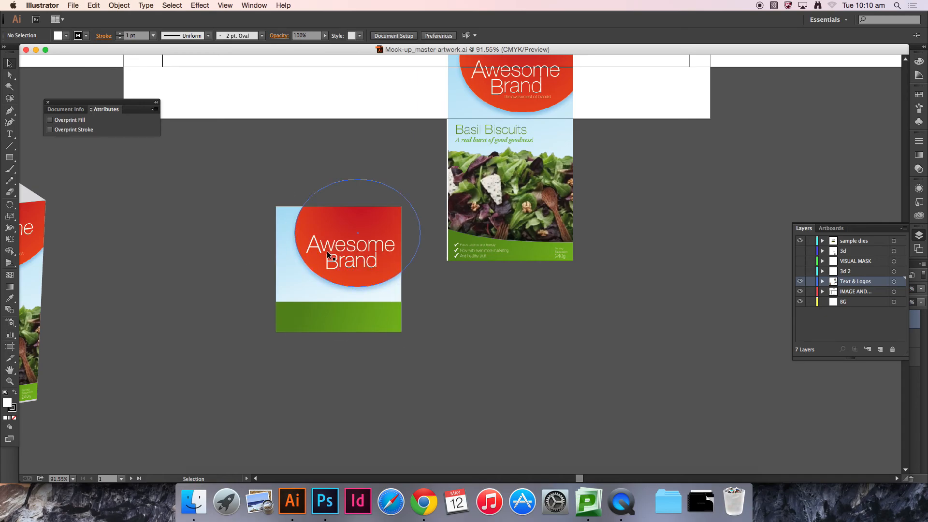
{"action": "left_click_drag", "start_coordinate": [227, 167], "coordinate": [428, 372]}
{"action": "key", "text": "a"}
{"action": "key", "text": "v"}
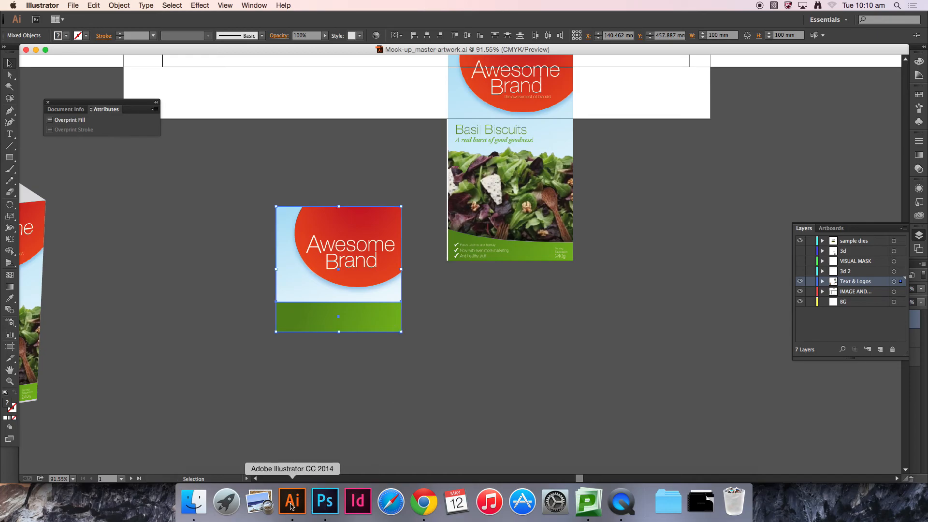
Step: Paste the top artwork into Photoshop as Pixels, then scale it down and place it above the box
{"action": "left_click", "coordinate": [325, 503]}
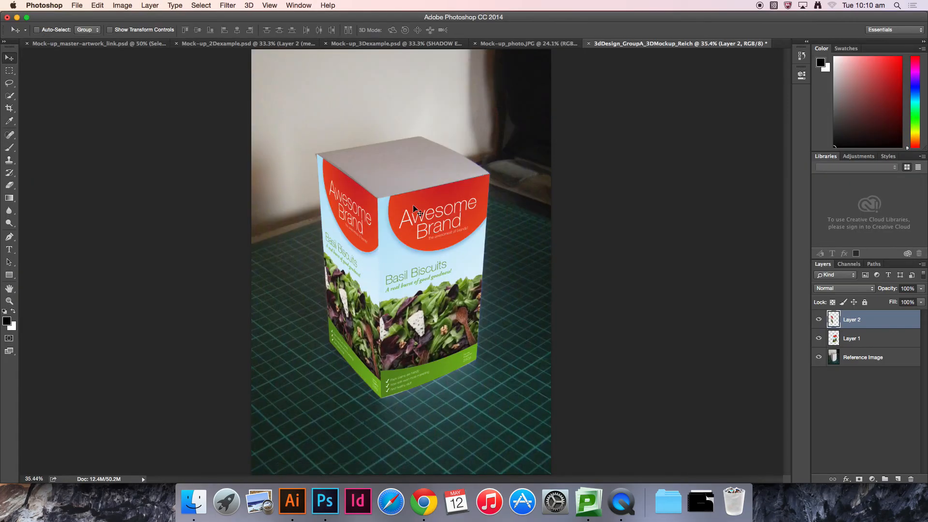
{"action": "key", "text": "super+v"}
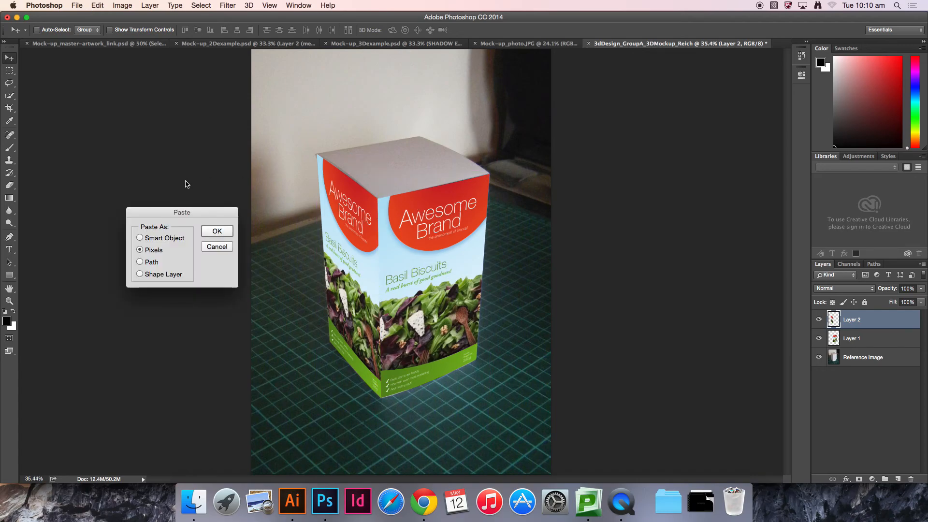
{"action": "left_click", "coordinate": [218, 233]}
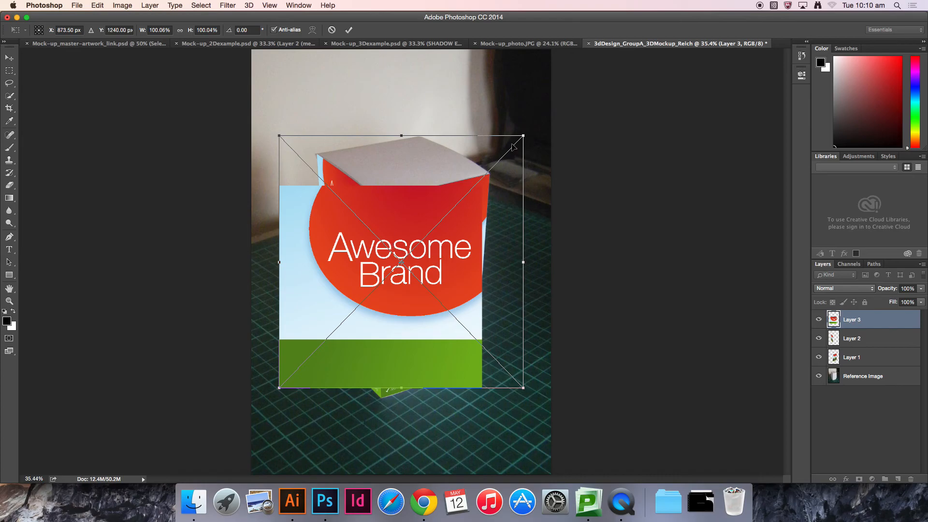
{"action": "left_click_drag", "start_coordinate": [523, 134], "coordinate": [464, 175]}
{"action": "left_click_drag", "start_coordinate": [407, 309], "coordinate": [431, 200]}
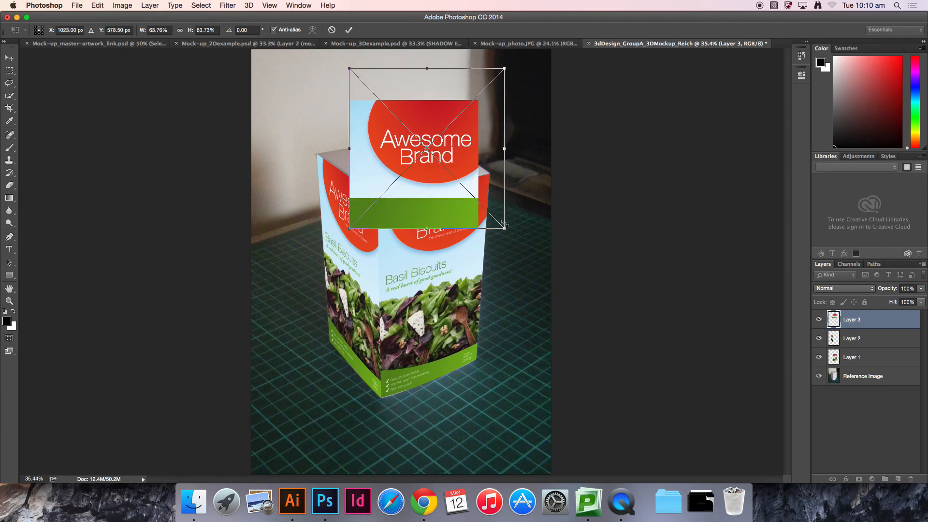
{"action": "left_click_drag", "start_coordinate": [503, 227], "coordinate": [499, 201]}
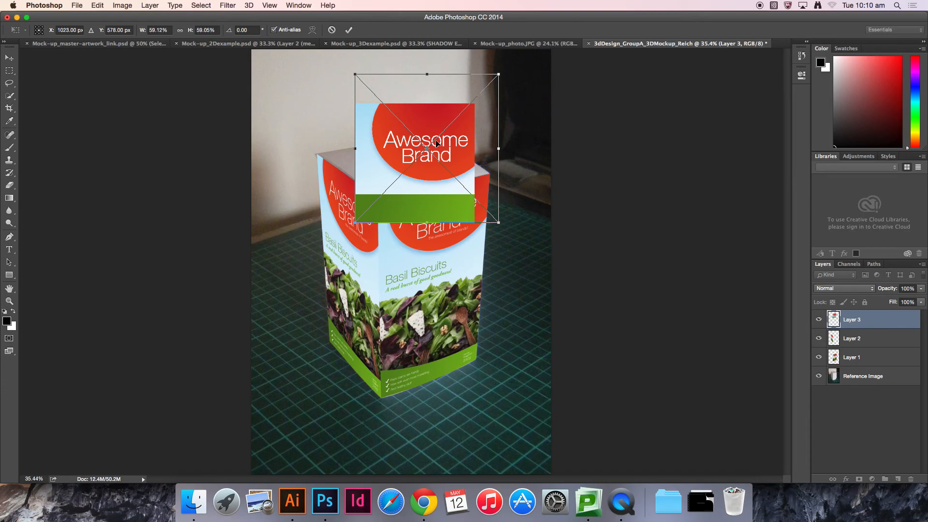
{"action": "key", "text": "Return"}
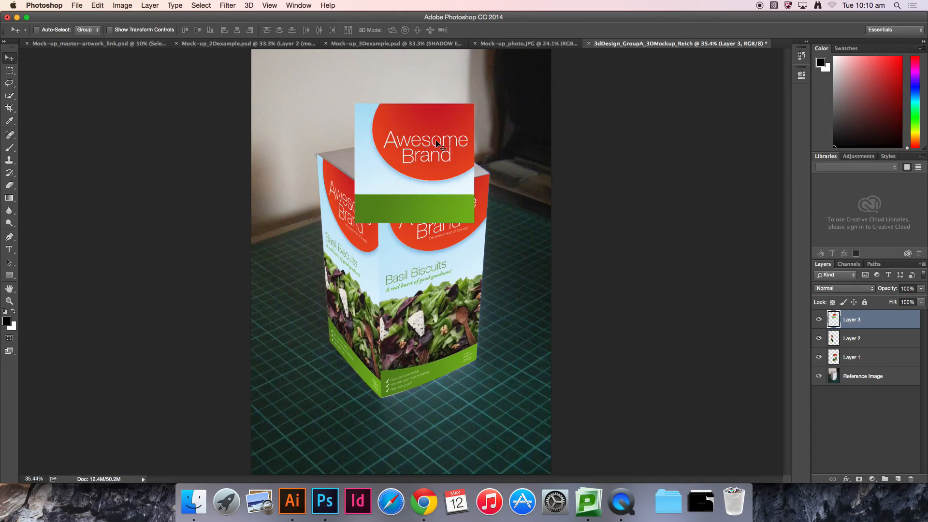
Step: Free Transform the top artwork and drag its corners to distort it onto the box's lid
{"action": "key", "text": "super+equal"}
{"action": "key", "text": "super+equal"}
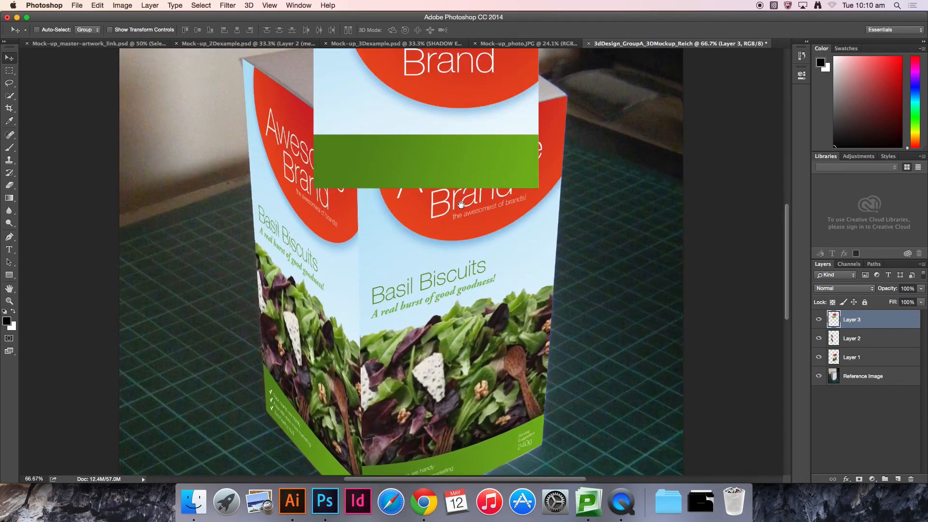
{"action": "left_click_drag", "start_coordinate": [460, 170], "coordinate": [535, 335]}
{"action": "key", "text": "super+t"}
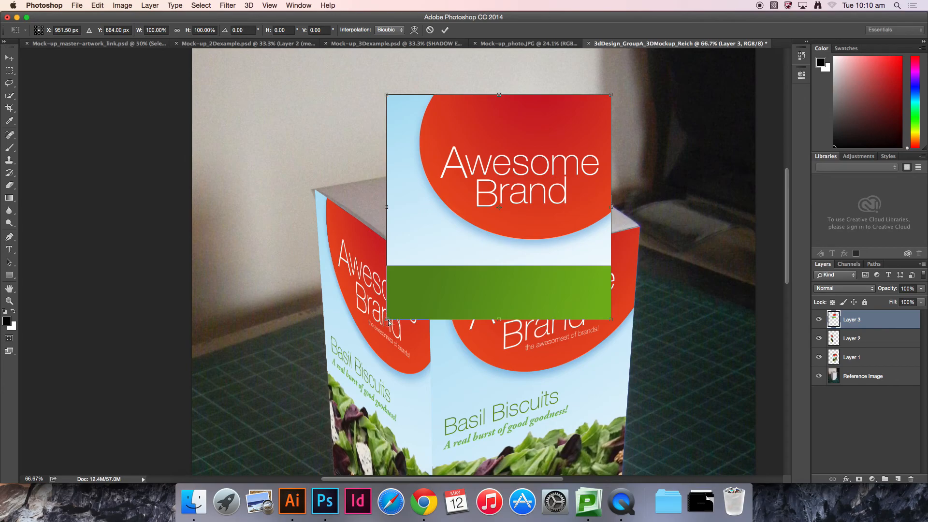
{"action": "left_click_drag", "start_coordinate": [387, 321], "coordinate": [431, 276]}
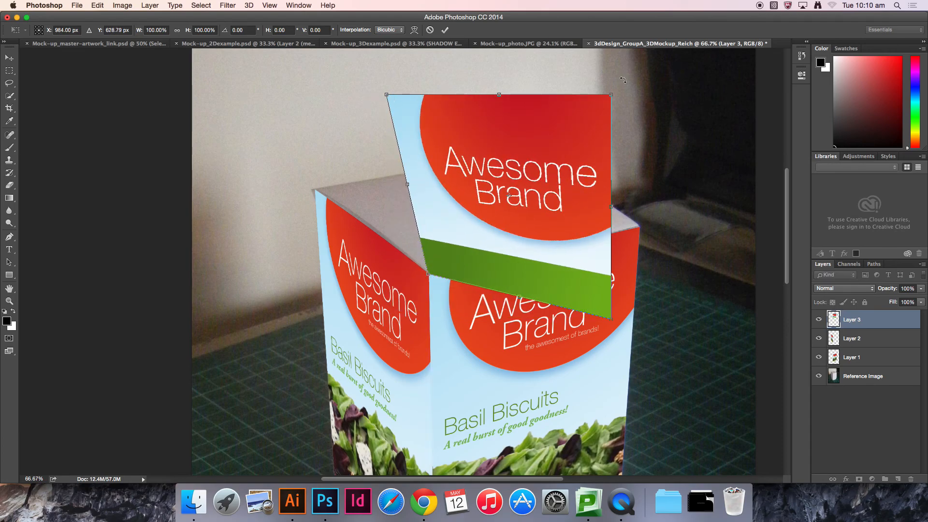
{"action": "left_click_drag", "start_coordinate": [611, 318], "coordinate": [641, 227]}
{"action": "left_click_drag", "start_coordinate": [613, 98], "coordinate": [501, 149]}
{"action": "left_click_drag", "start_coordinate": [386, 95], "coordinate": [316, 189]}
{"action": "mouse_move", "coordinate": [502, 150]}
{"action": "left_mouse_down"}
{"action": "mouse_move", "coordinate": [501, 161]}
{"action": "mouse_move", "coordinate": [509, 156]}
{"action": "left_mouse_up"}
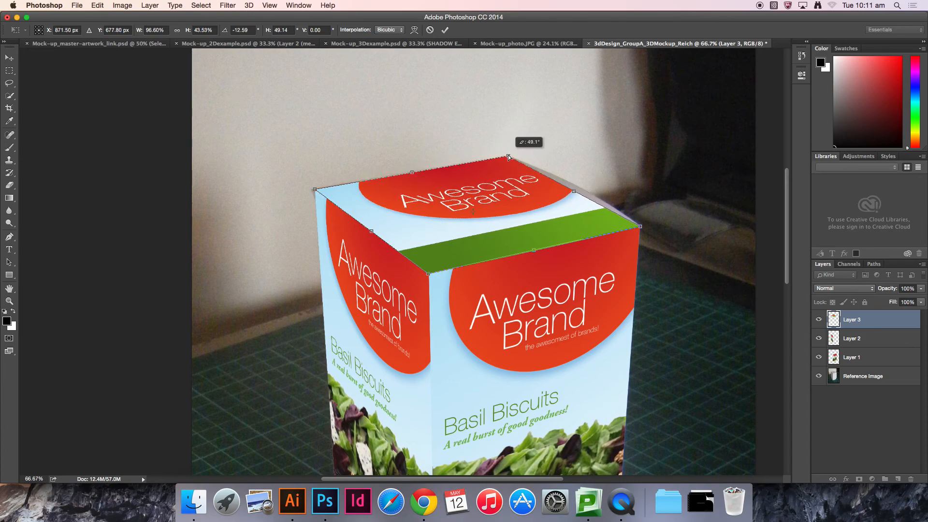
Step: Refine the top artwork's corners so its edges meet the lid's front and side edges
{"action": "key", "text": "super+plus"}
{"action": "key", "text": "super+plus"}
{"action": "left_click_drag", "start_coordinate": [639, 172], "coordinate": [402, 267]}
{"action": "left_click_drag", "start_coordinate": [592, 177], "coordinate": [409, 237]}
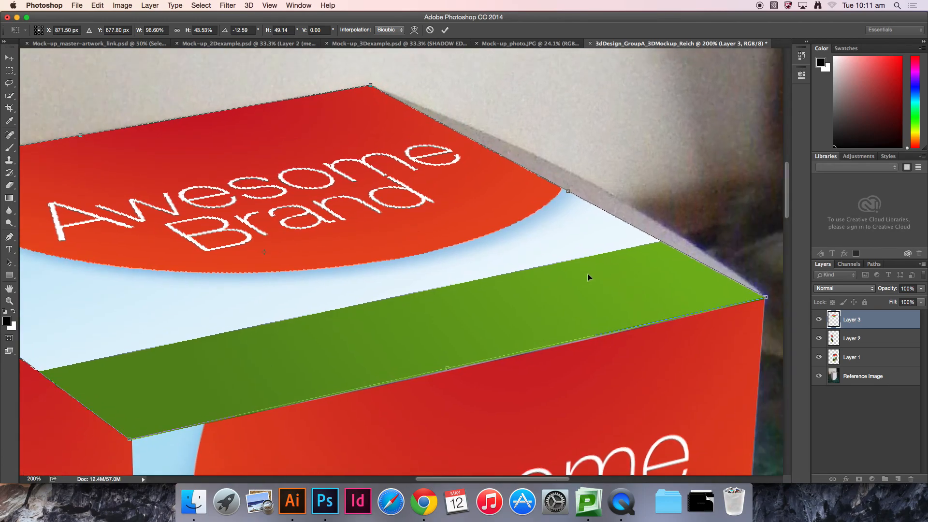
{"action": "left_click_drag", "start_coordinate": [309, 306], "coordinate": [465, 240]}
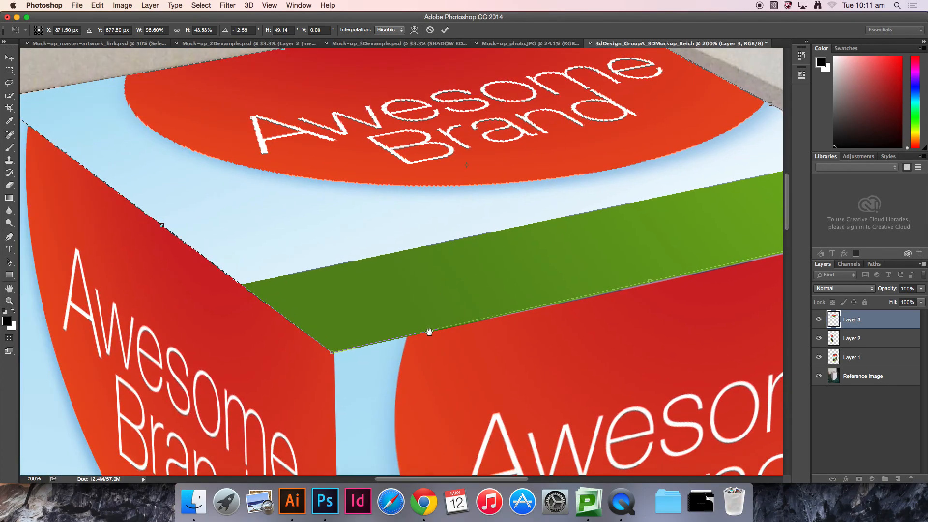
{"action": "left_click_drag", "start_coordinate": [334, 355], "coordinate": [339, 354]}
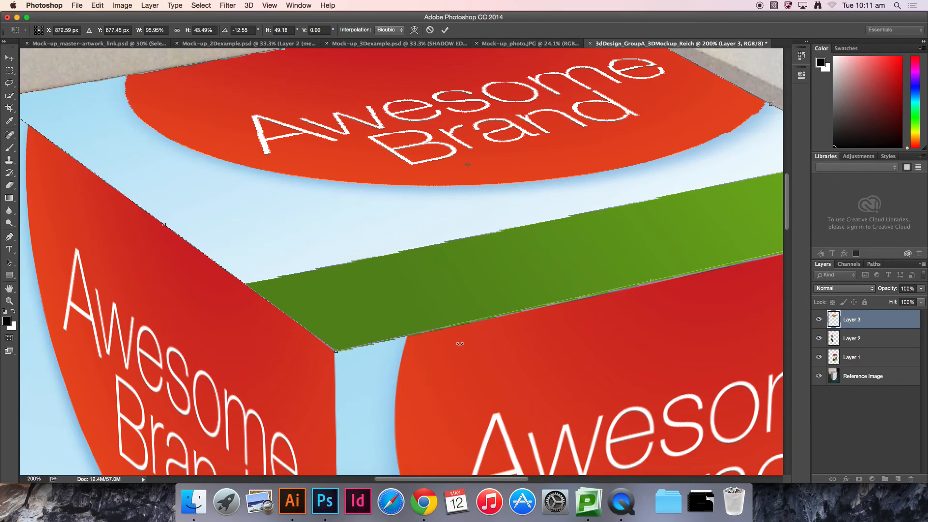
{"action": "left_click_drag", "start_coordinate": [627, 343], "coordinate": [404, 342]}
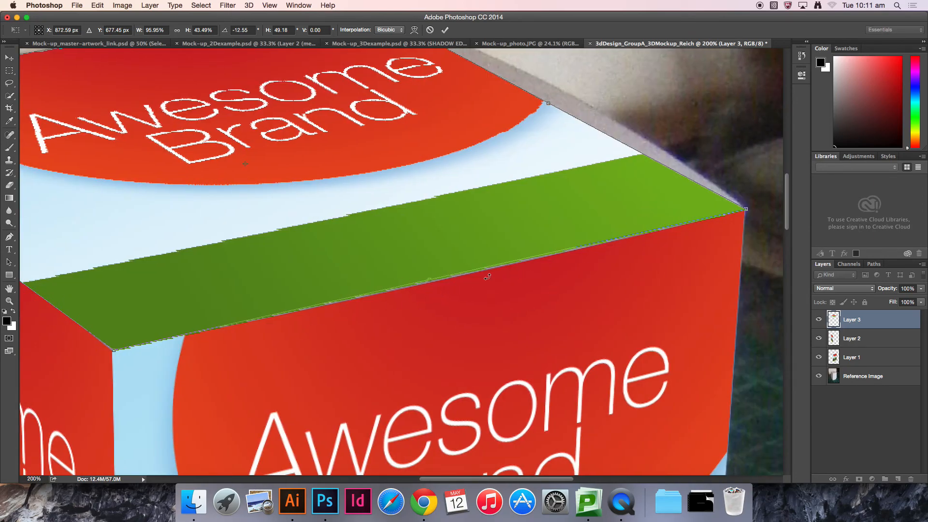
{"action": "left_click_drag", "start_coordinate": [346, 293], "coordinate": [519, 268]}
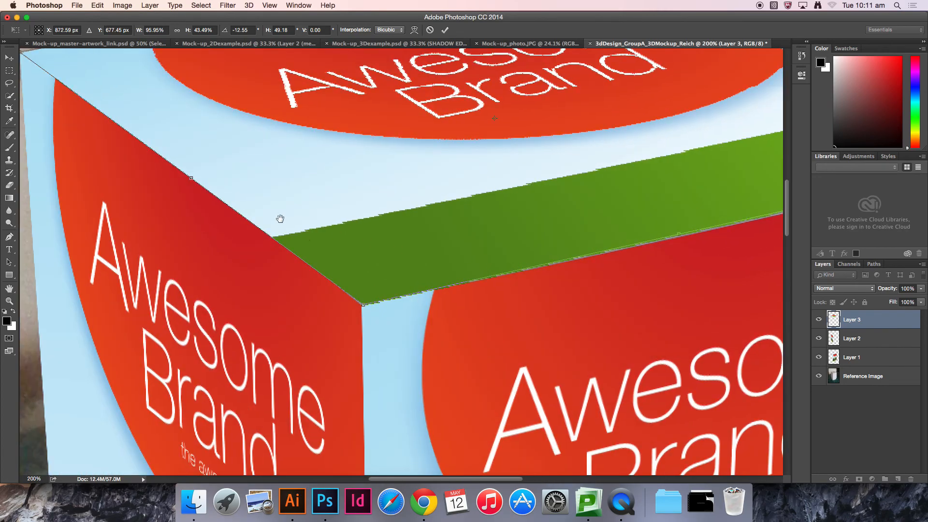
{"action": "left_click_drag", "start_coordinate": [280, 218], "coordinate": [357, 274]}
{"action": "left_click_drag", "start_coordinate": [494, 204], "coordinate": [353, 251]}
Step: Apply a Warp transform to the top artwork and bend its back edges to follow the lid
{"action": "left_click", "coordinate": [97, 5]}
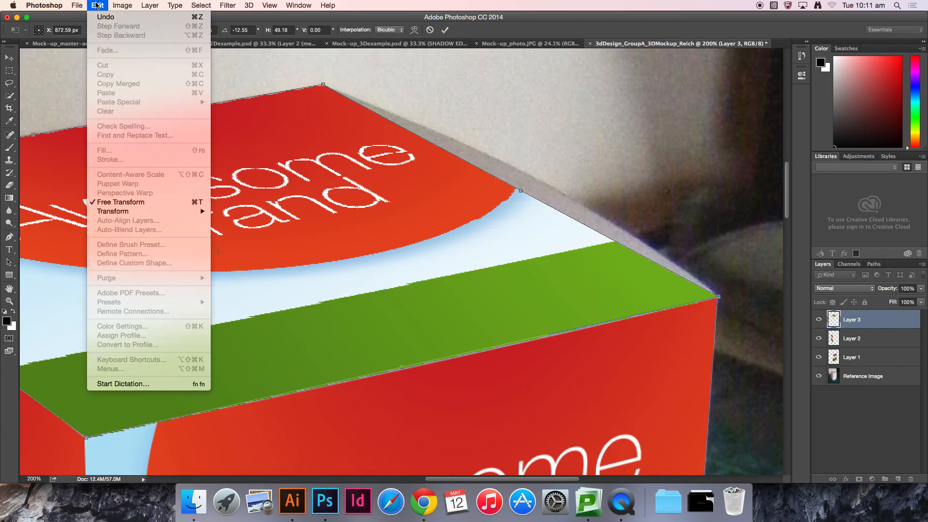
{"action": "mouse_move", "coordinate": [194, 211]}
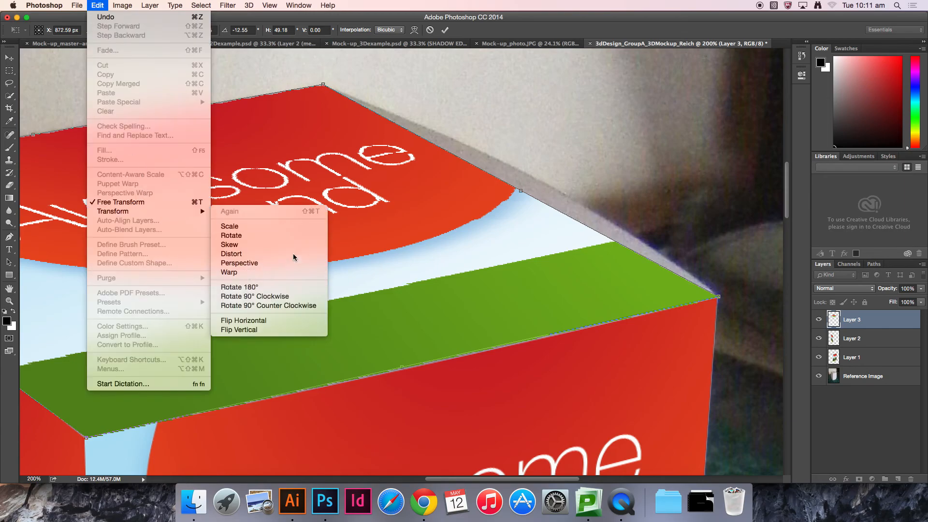
{"action": "left_click", "coordinate": [257, 270]}
{"action": "mouse_move", "coordinate": [487, 208]}
{"action": "left_mouse_down"}
{"action": "mouse_move", "coordinate": [499, 216]}
{"action": "mouse_move", "coordinate": [501, 207]}
{"action": "left_mouse_up"}
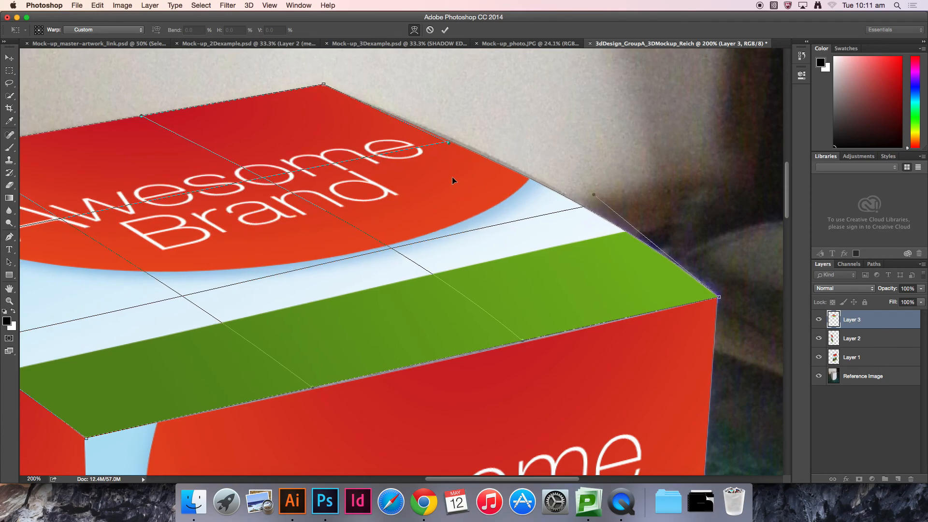
{"action": "left_click_drag", "start_coordinate": [452, 178], "coordinate": [452, 177]}
{"action": "left_click_drag", "start_coordinate": [347, 284], "coordinate": [575, 217]}
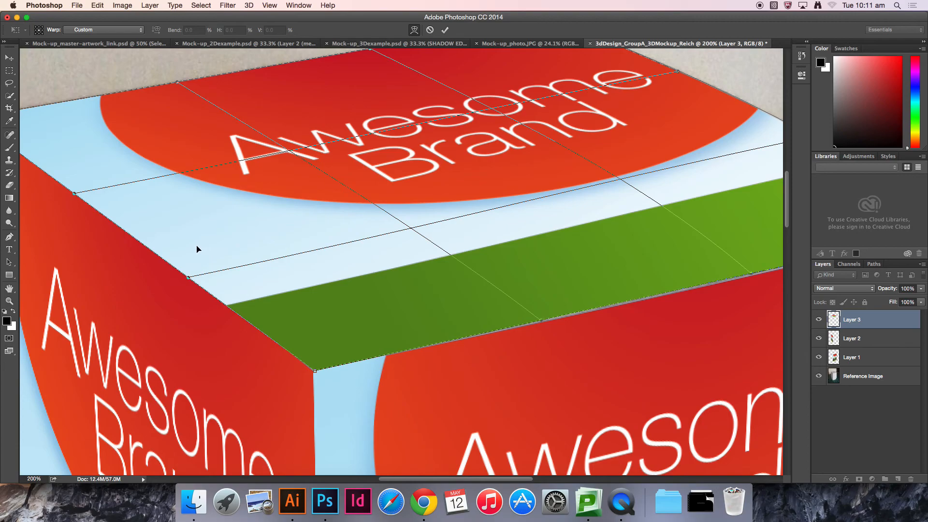
{"action": "mouse_move", "coordinate": [198, 248]}
{"action": "left_mouse_down"}
{"action": "mouse_move", "coordinate": [197, 264]}
{"action": "mouse_move", "coordinate": [203, 244]}
{"action": "left_mouse_up"}
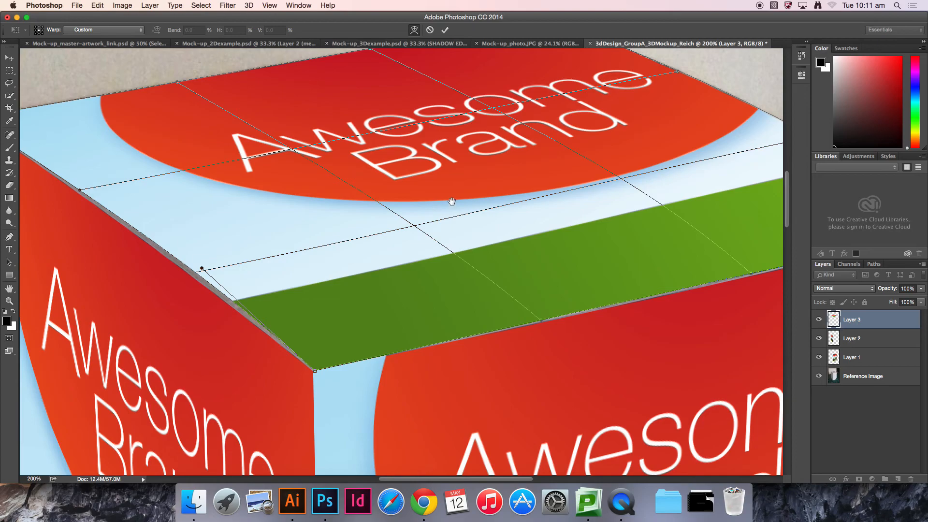
{"action": "left_click_drag", "start_coordinate": [452, 202], "coordinate": [229, 250]}
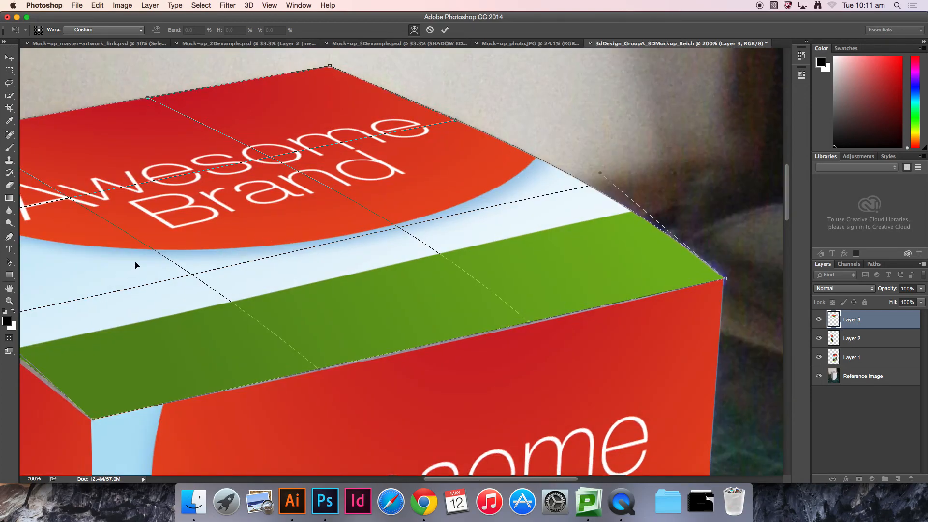
Step: Bend the warped top artwork's front edge to match the box's curved lid edge and commit the warp
{"action": "left_click_drag", "start_coordinate": [137, 266], "coordinate": [284, 240]}
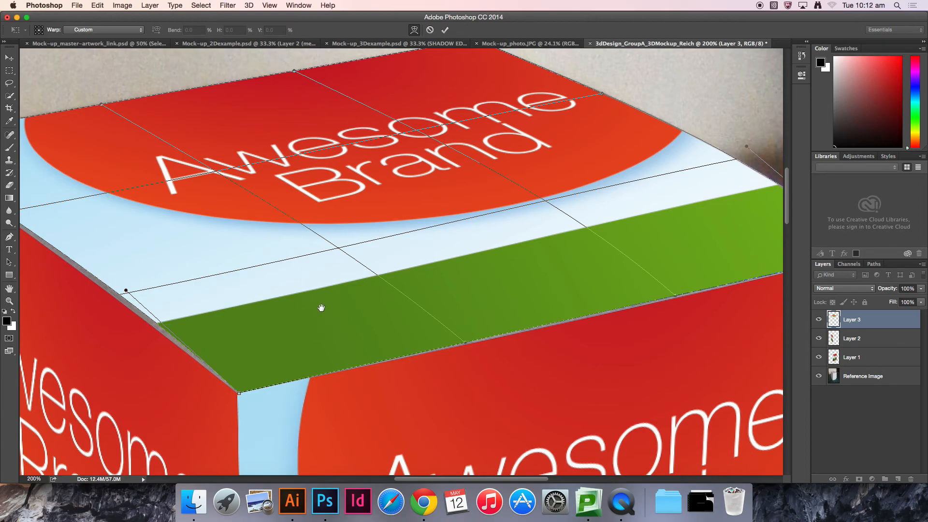
{"action": "scroll", "coordinate": [290, 256], "scroll_direction": "right", "scroll_amount": 5}
{"action": "scroll", "coordinate": [290, 256], "scroll_direction": "down", "scroll_amount": 4}
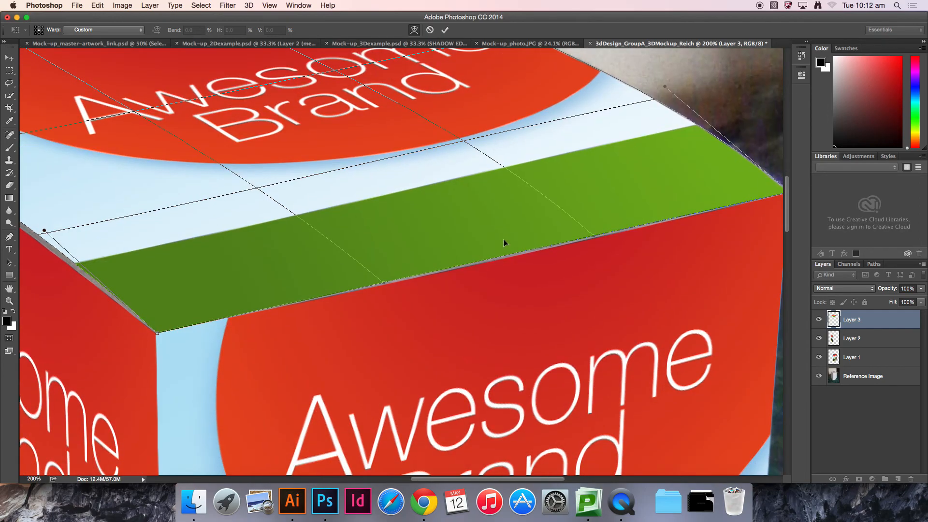
{"action": "left_click_drag", "start_coordinate": [504, 239], "coordinate": [504, 240]}
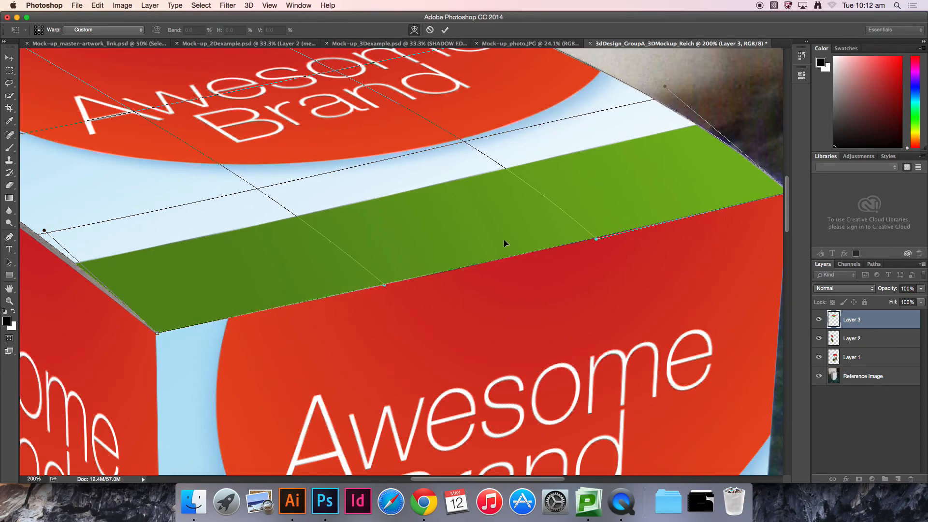
{"action": "left_click_drag", "start_coordinate": [343, 266], "coordinate": [345, 268]}
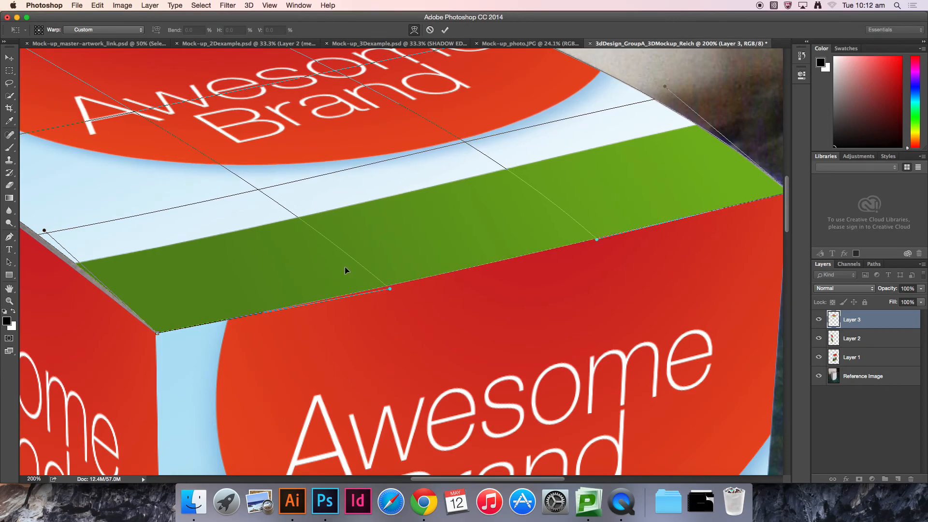
{"action": "left_click_drag", "start_coordinate": [564, 218], "coordinate": [433, 228]}
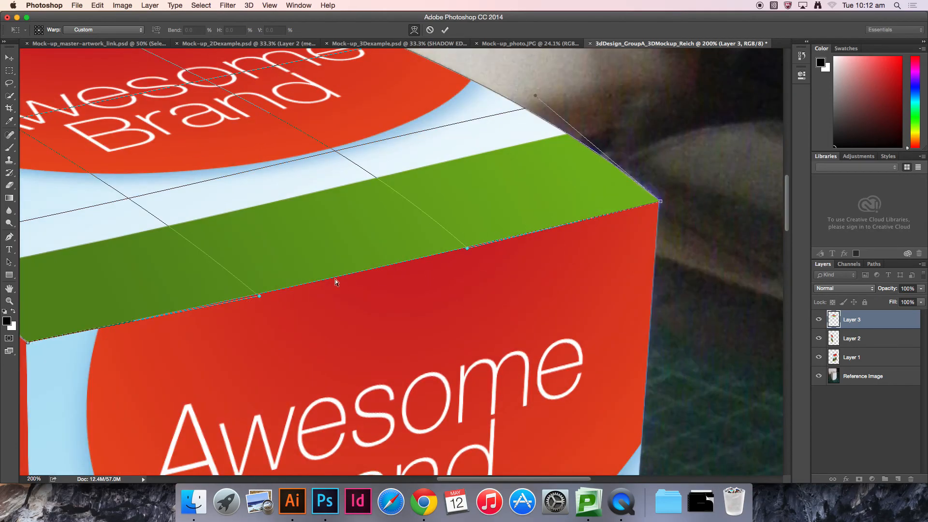
{"action": "left_click_drag", "start_coordinate": [261, 257], "coordinate": [518, 277]}
{"action": "left_click_drag", "start_coordinate": [329, 274], "coordinate": [432, 285]}
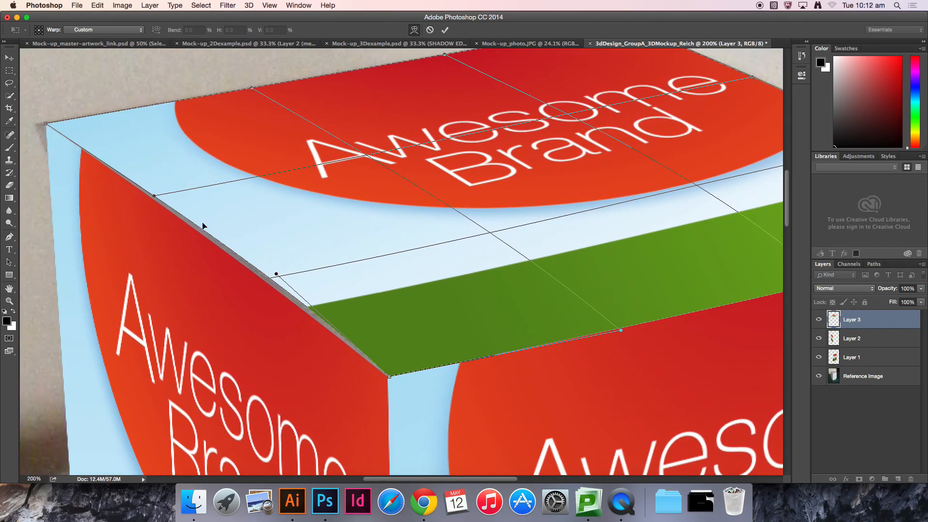
{"action": "left_click_drag", "start_coordinate": [447, 251], "coordinate": [324, 334]}
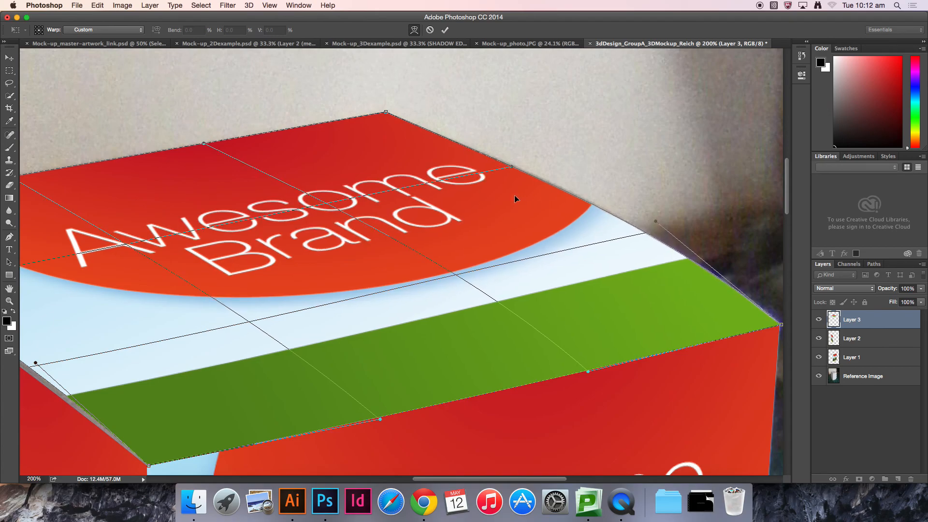
{"action": "key", "text": "Return"}
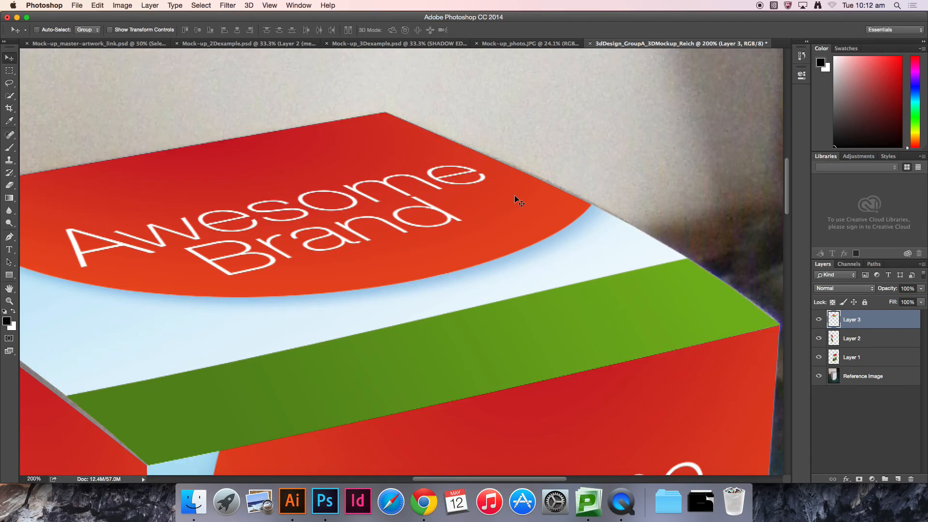
Step: Rename the front artwork layer as FOP
{"action": "key", "text": "super+0"}
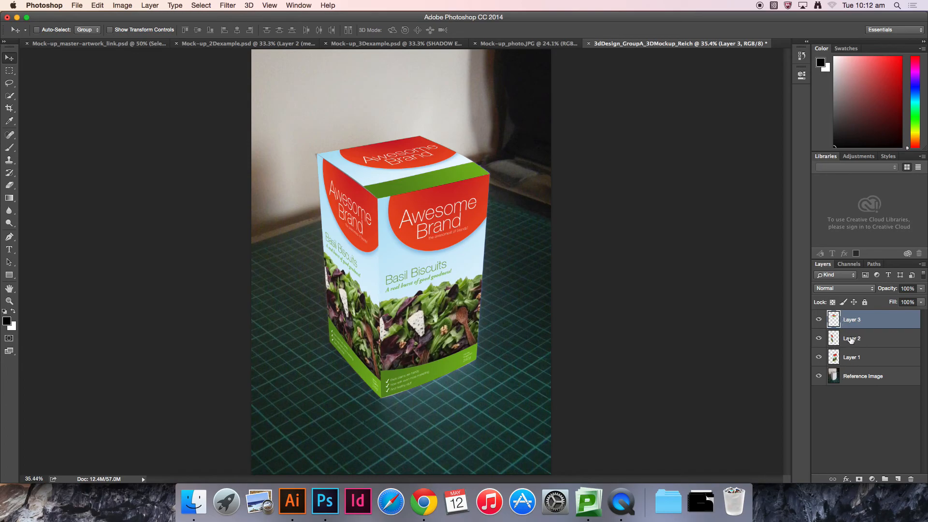
{"action": "left_click", "coordinate": [859, 363]}
{"action": "left_click", "coordinate": [868, 342]}
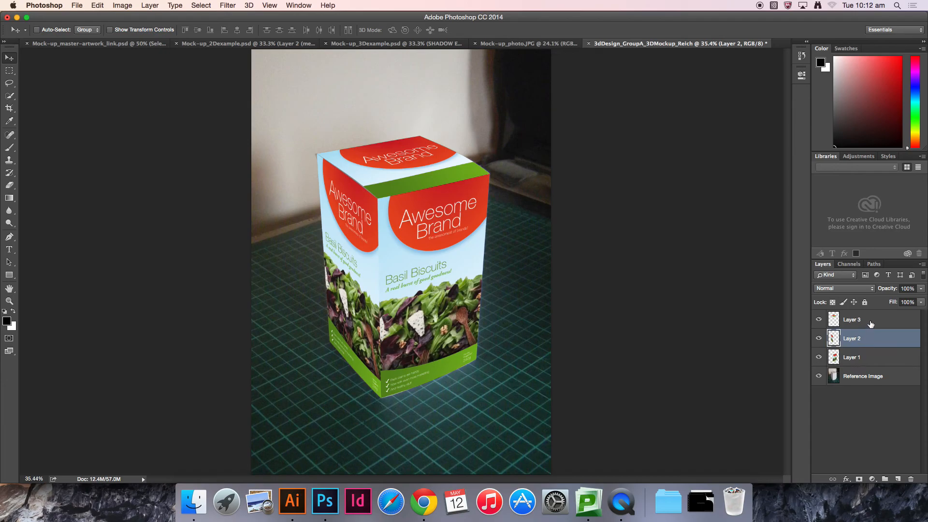
{"action": "left_click", "coordinate": [871, 325]}
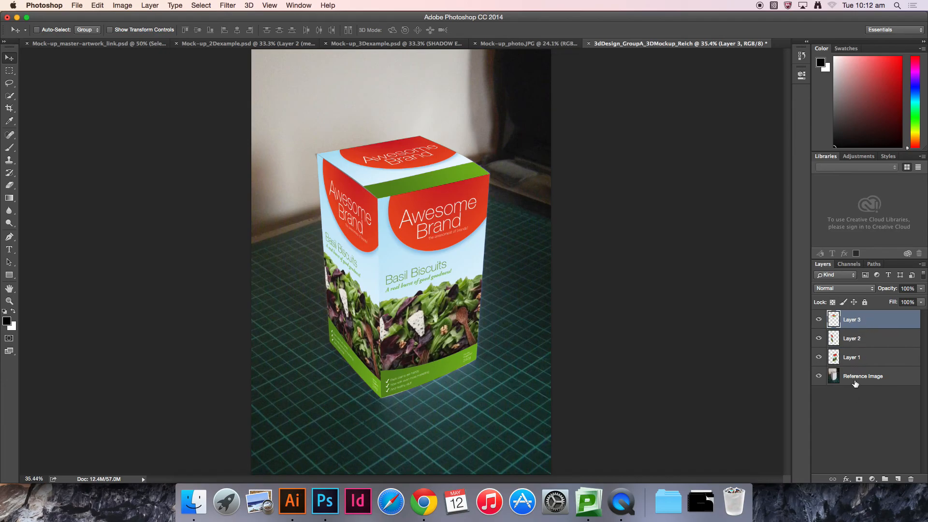
{"action": "double_click", "coordinate": [852, 358]}
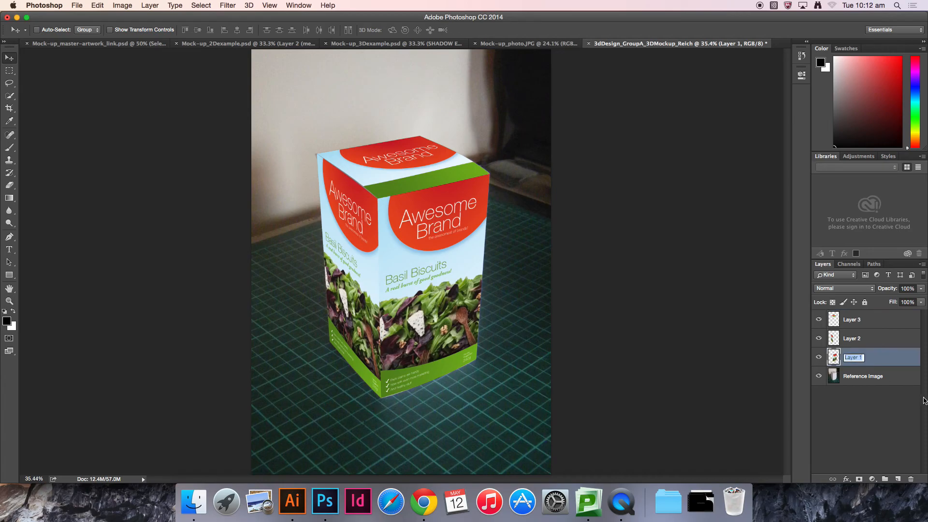
{"action": "type", "text": "F"}
{"action": "key", "text": "Return"}
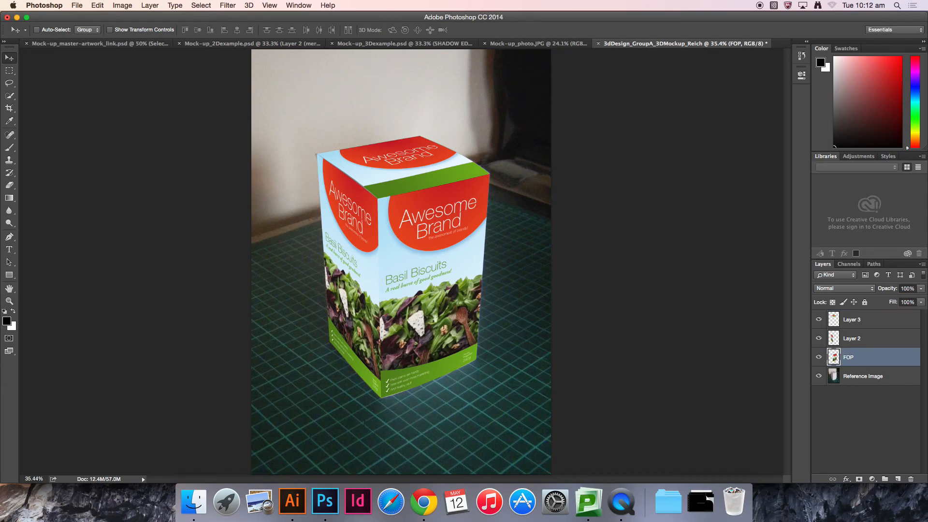
Step: Rename the side artwork layer as SOP and the top artwork layer as TOP
{"action": "double_click", "coordinate": [854, 340]}
{"action": "type", "text": "S"}
{"action": "key", "text": "Return"}
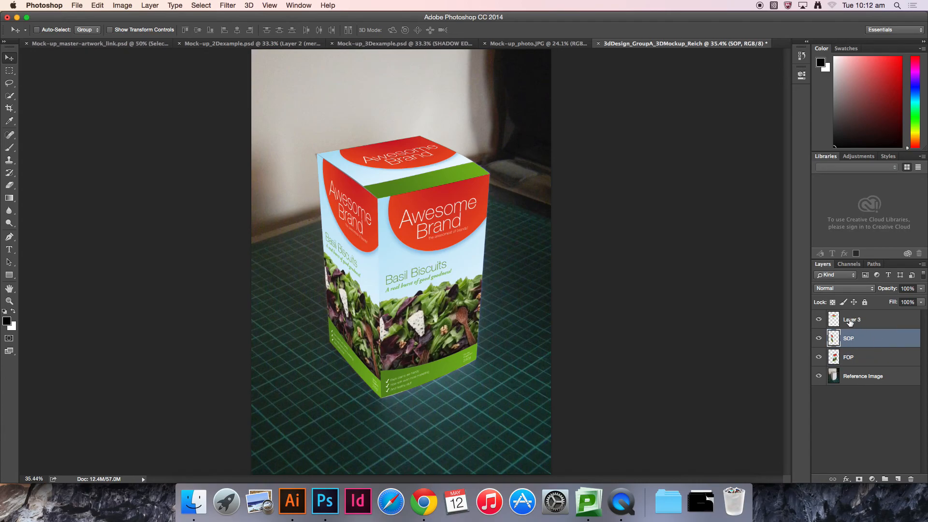
{"action": "left_click", "coordinate": [851, 322]}
{"action": "double_click", "coordinate": [851, 322]}
{"action": "type", "text": "TOP"}
{"action": "key", "text": "Return"}
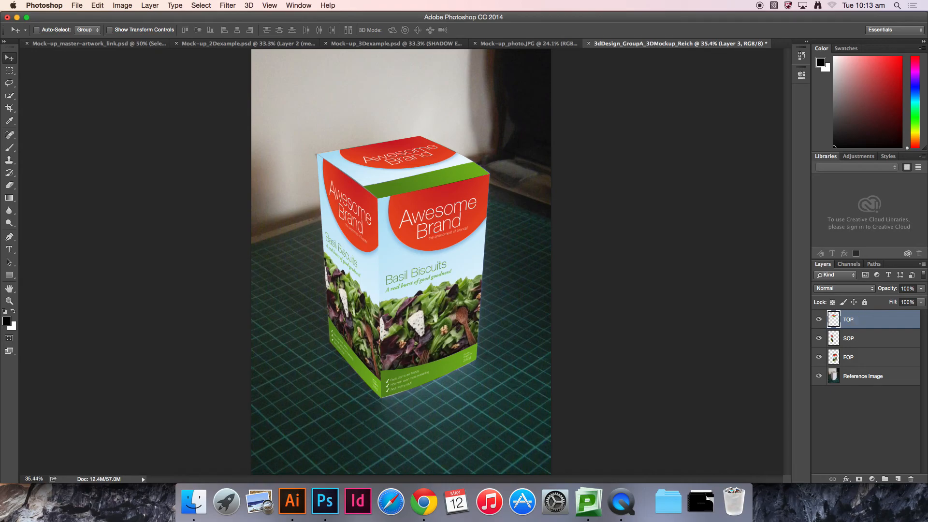
Step: Toggle the reference photo's visibility to view the artwork layers on their own
{"action": "left_click", "coordinate": [842, 441]}
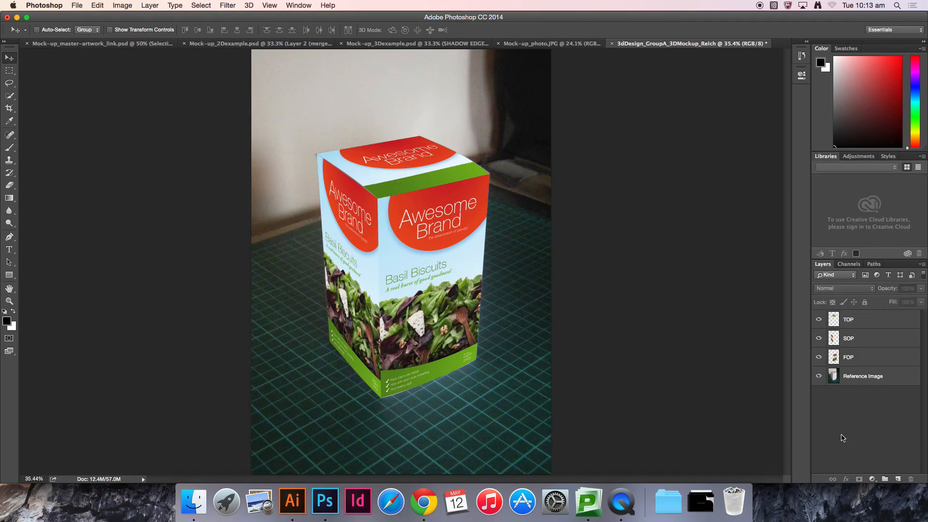
{"action": "left_click", "coordinate": [888, 381]}
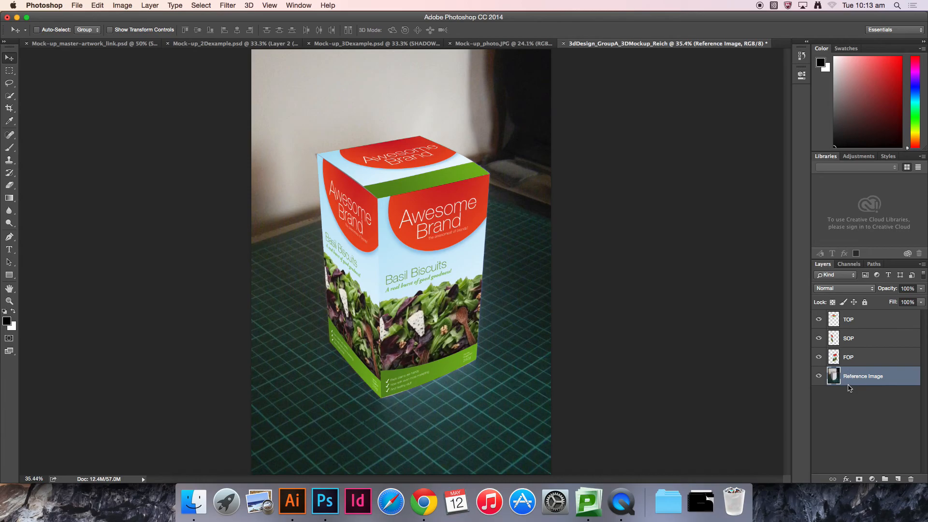
{"action": "left_click", "coordinate": [820, 376]}
Step: Add a new layer beneath the artwork and fill it with white using the Paint Bucket
{"action": "left_click", "coordinate": [897, 479]}
{"action": "left_click", "coordinate": [4, 97]}
{"action": "key", "text": "v"}
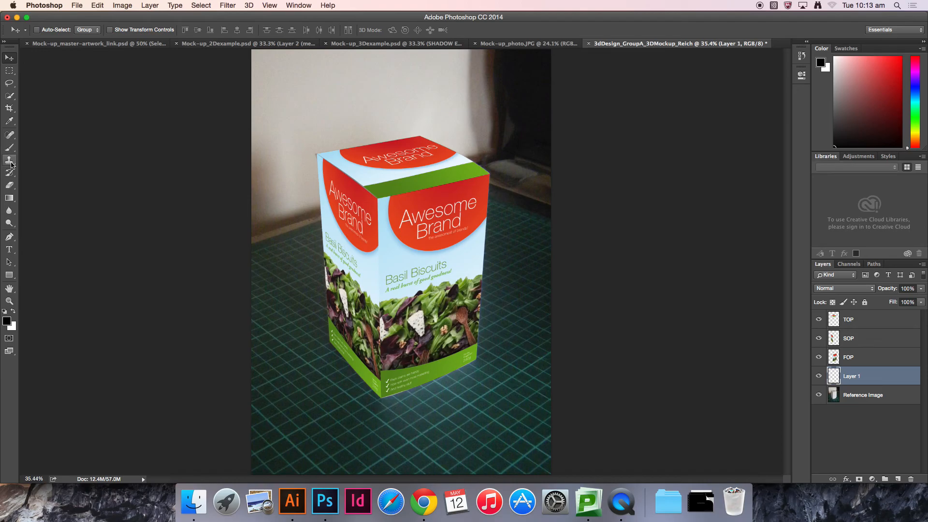
{"action": "left_click", "coordinate": [10, 201]}
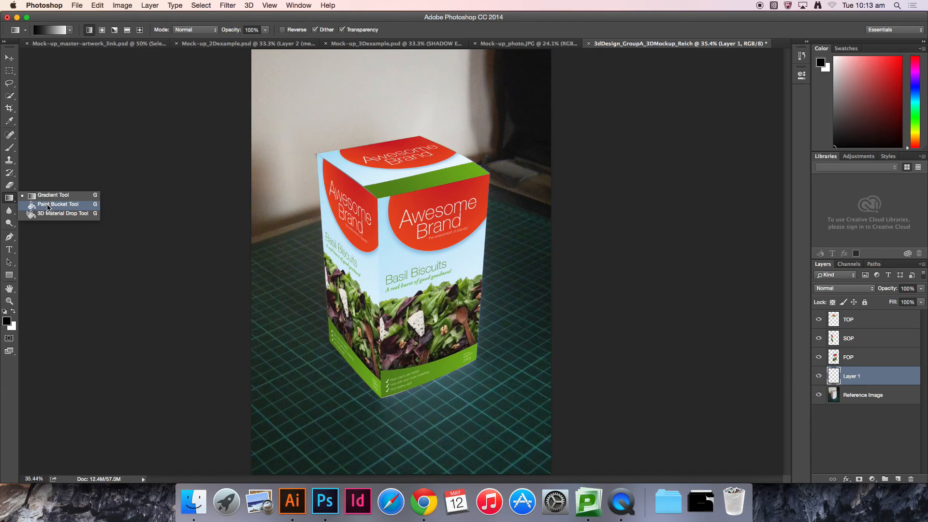
{"action": "left_click", "coordinate": [49, 208]}
{"action": "left_click", "coordinate": [292, 114]}
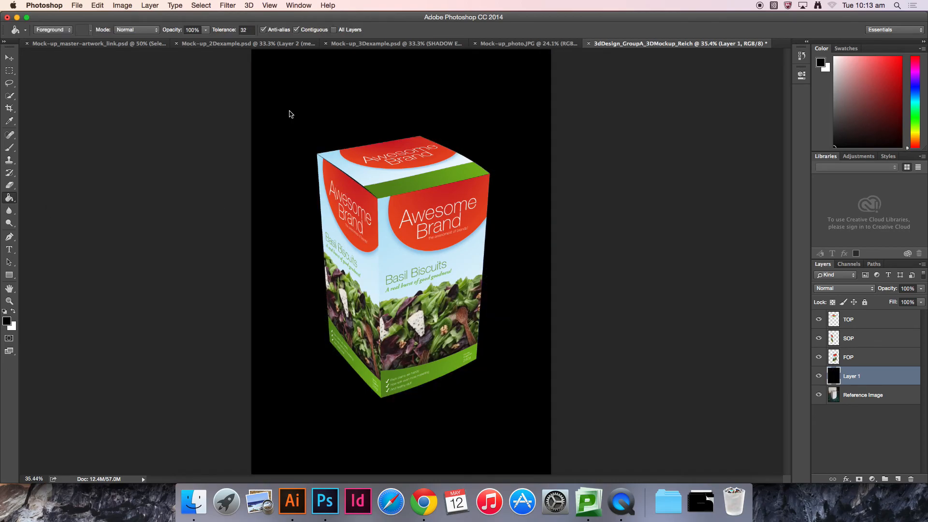
{"action": "key", "text": "super+z"}
{"action": "left_click", "coordinate": [13, 311]}
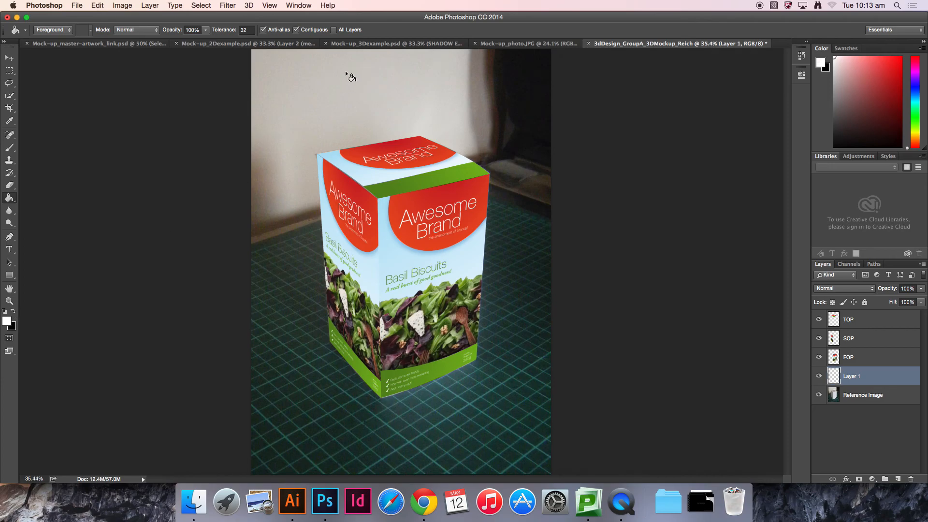
{"action": "left_click", "coordinate": [349, 62]}
Step: Try moving the white layer, undo the move, and delete the white layer
{"action": "left_click", "coordinate": [9, 58]}
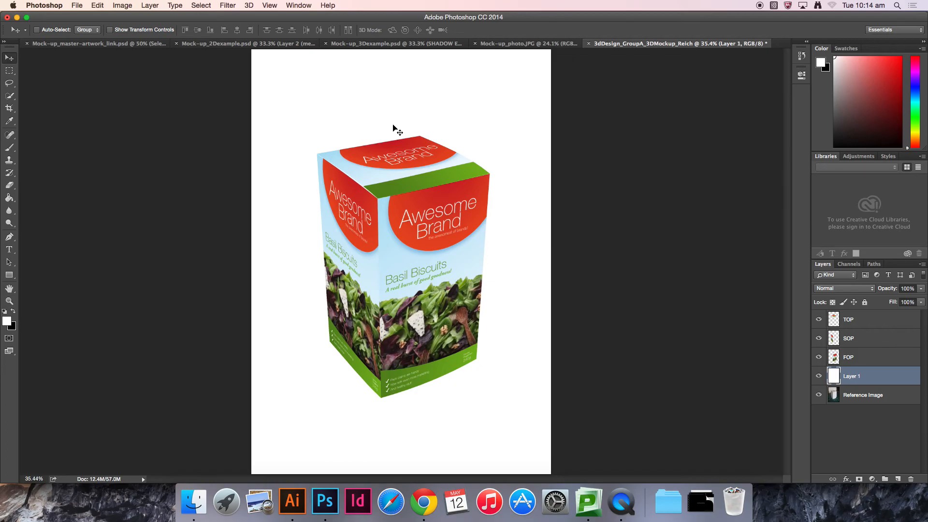
{"action": "left_click_drag", "start_coordinate": [263, 91], "coordinate": [426, 109]}
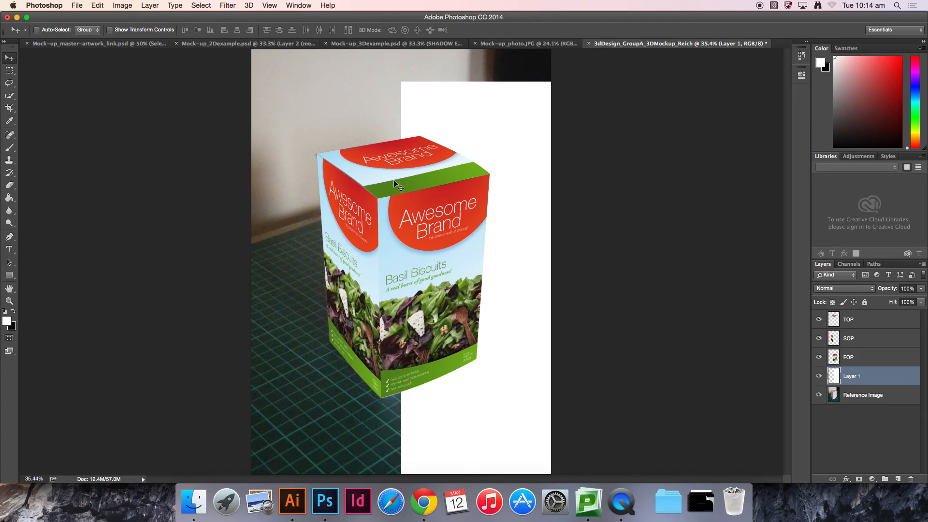
{"action": "key", "text": "super+z"}
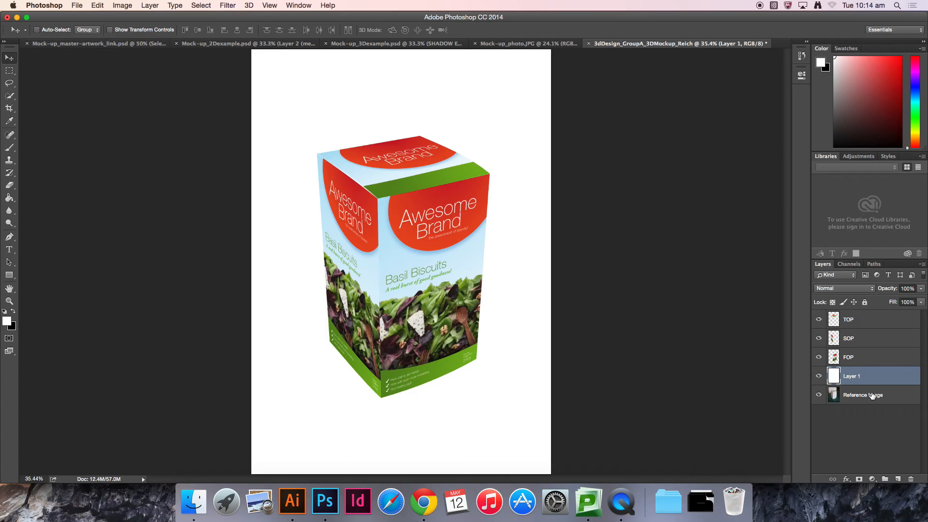
{"action": "left_click_drag", "start_coordinate": [873, 379], "coordinate": [912, 478]}
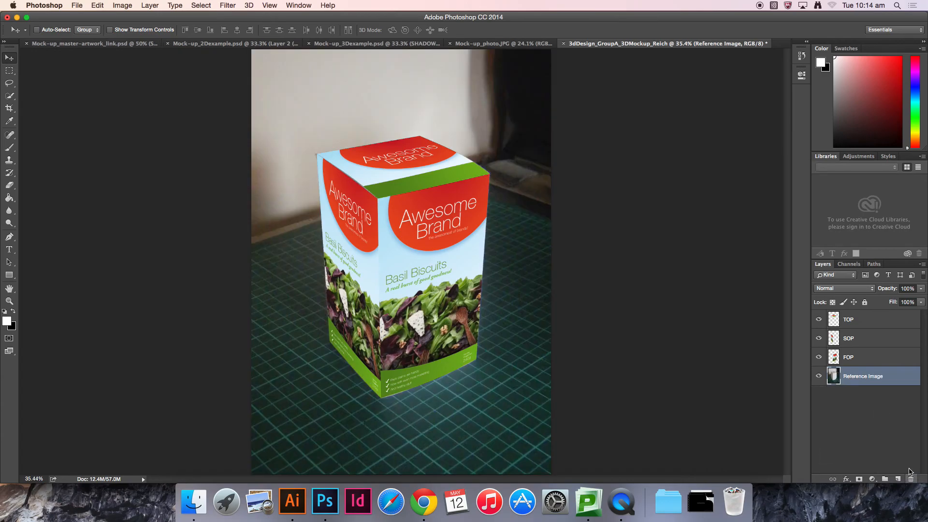
Step: Add a Solid Color fill layer above the reference photo
{"action": "left_click", "coordinate": [872, 480]}
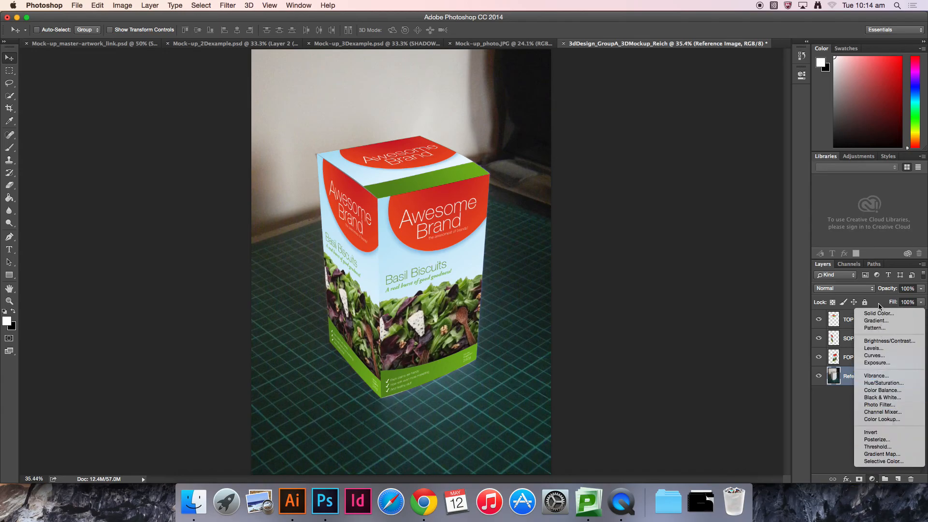
{"action": "left_click", "coordinate": [879, 313]}
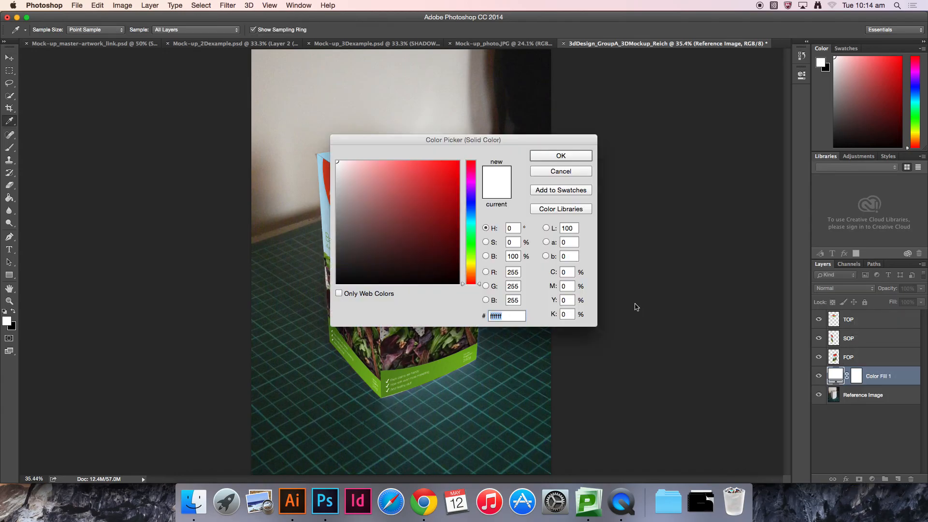
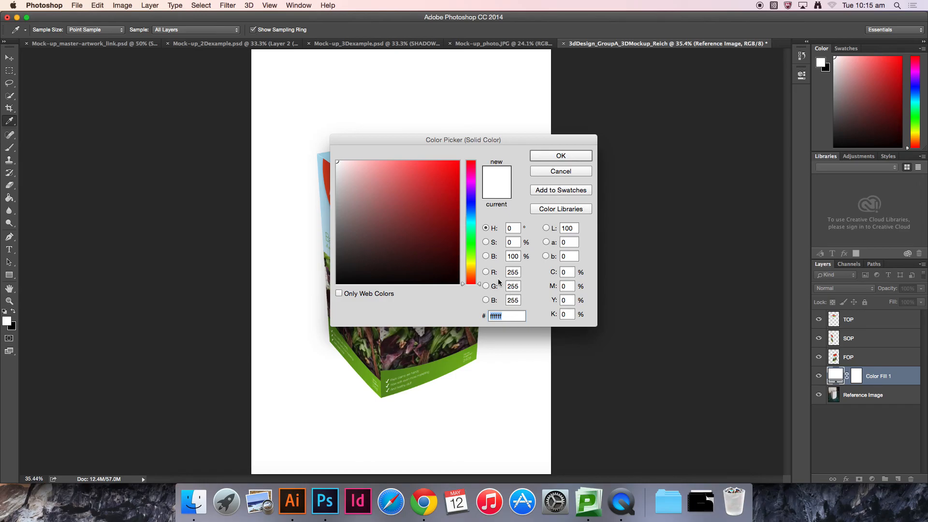
Step: Confirm white as the Solid Color fill layer's colour
{"action": "left_click", "coordinate": [550, 156]}
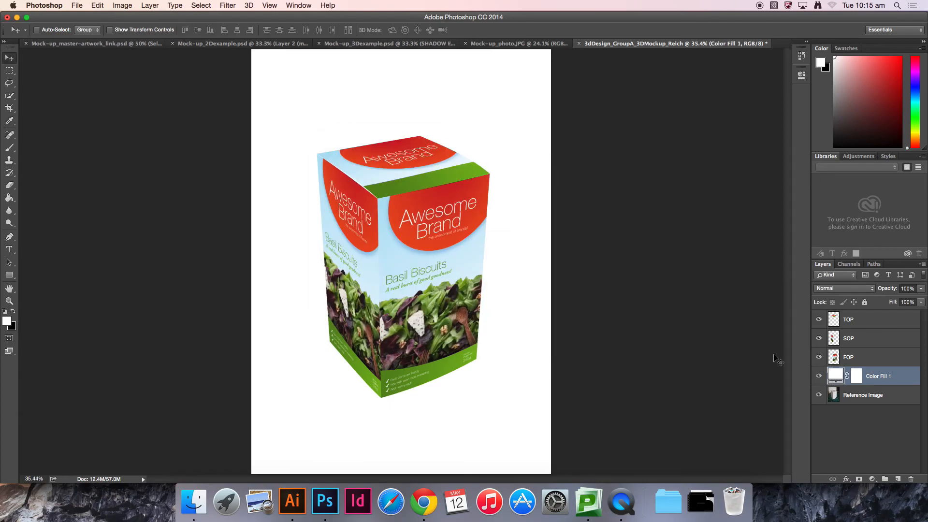
{"action": "double_click", "coordinate": [836, 376]}
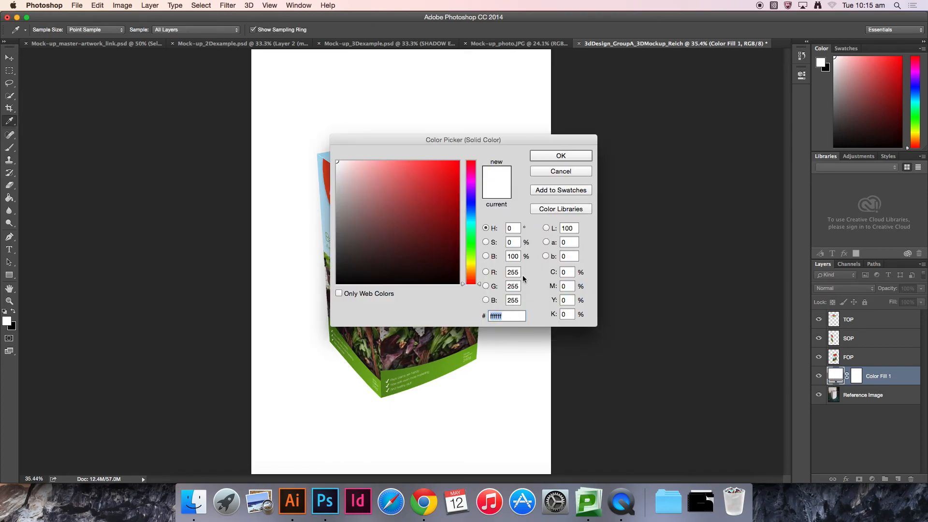
{"action": "double_click", "coordinate": [511, 286]}
{"action": "type", "text": "0"}
{"action": "key", "text": "Tab"}
{"action": "type", "text": "0"}
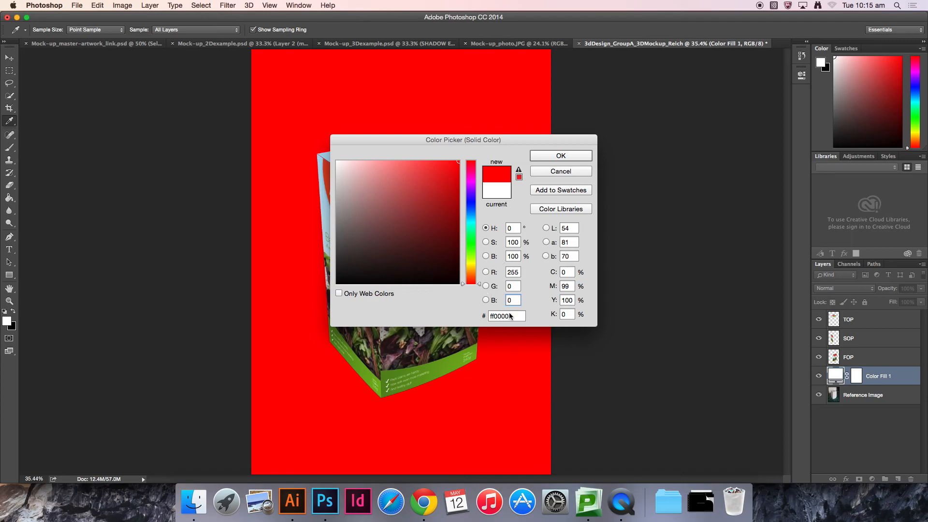
{"action": "left_click", "coordinate": [577, 172]}
Step: Rename the Solid Color fill layer to Background Colour
{"action": "key", "text": "v"}
{"action": "left_click", "coordinate": [858, 374]}
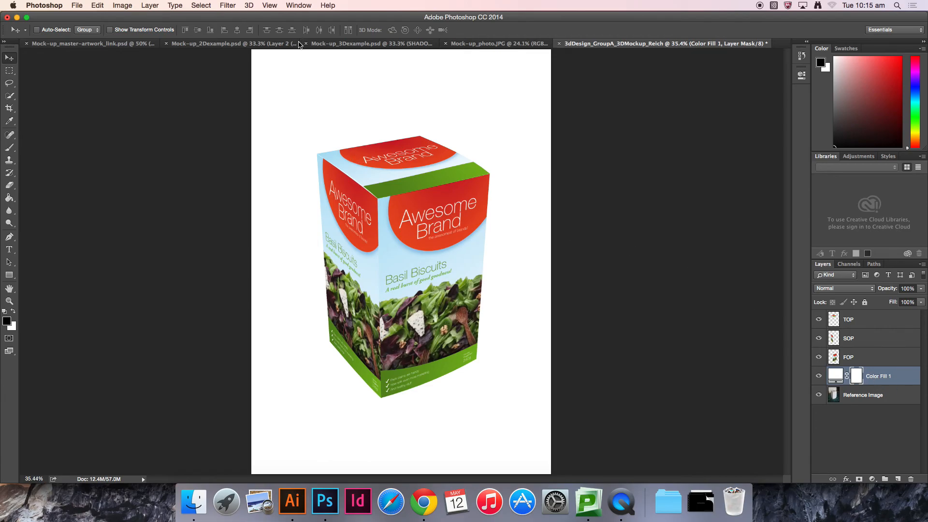
{"action": "double_click", "coordinate": [886, 377]}
{"action": "type", "text": "Background Colour"}
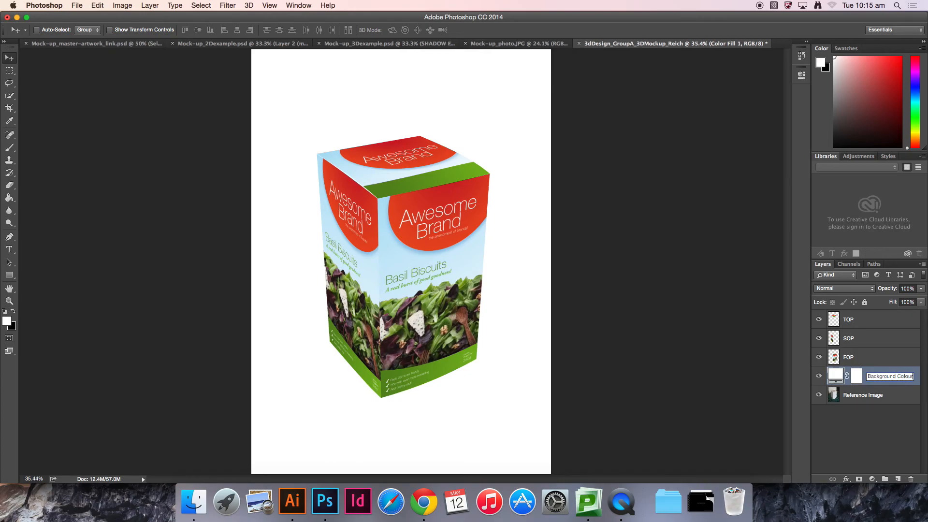
{"action": "key", "text": "Return"}
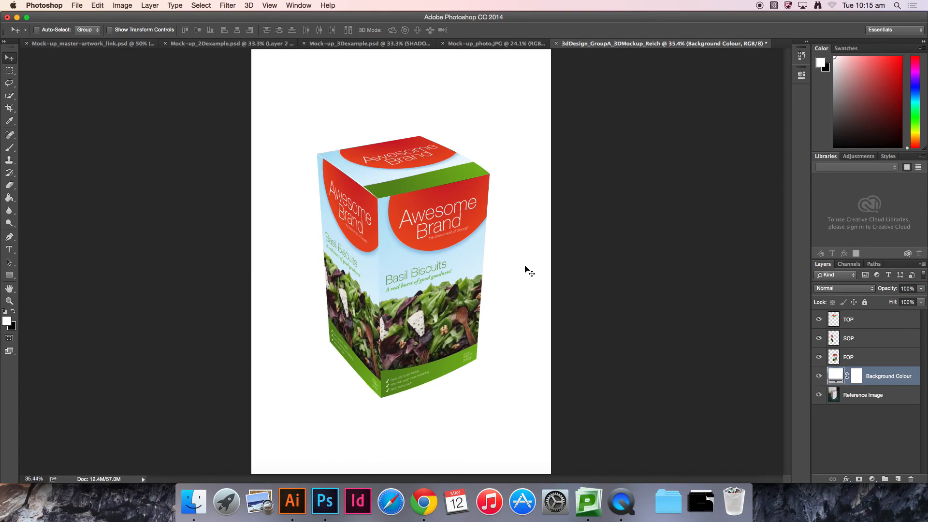
Step: Inspect the mock-up's faces, corners and edges up close across the whole box
{"action": "key", "text": "z"}
{"action": "left_click", "coordinate": [385, 168]}
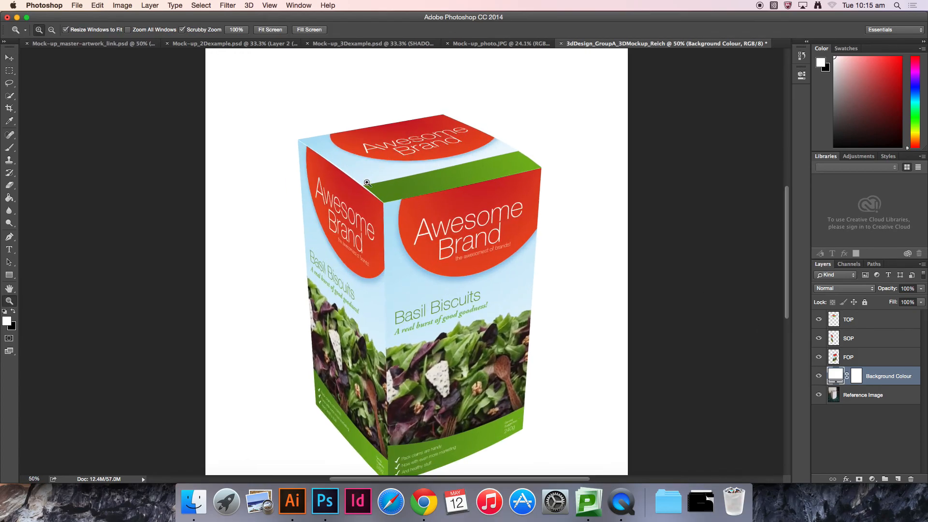
{"action": "left_click", "coordinate": [386, 168]}
{"action": "key", "text": "v"}
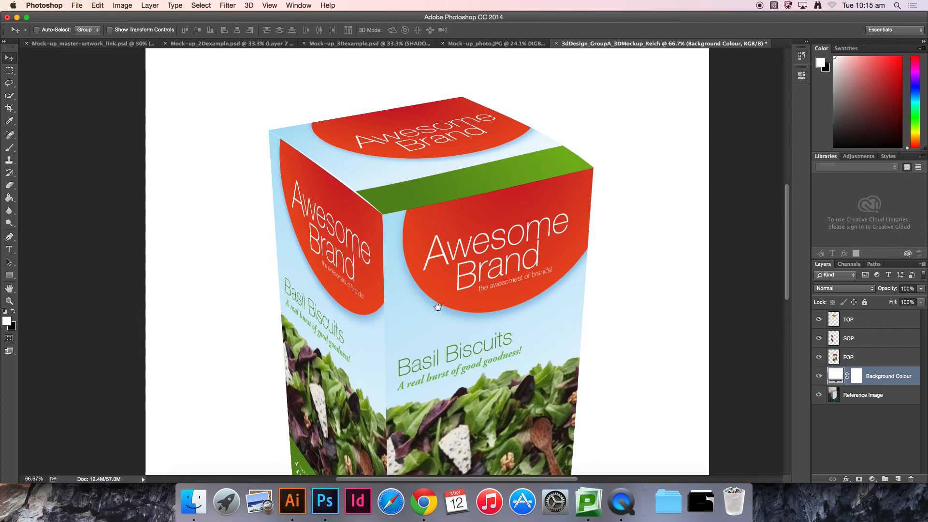
{"action": "left_click_drag", "start_coordinate": [439, 305], "coordinate": [436, 126]}
{"action": "key", "text": "z"}
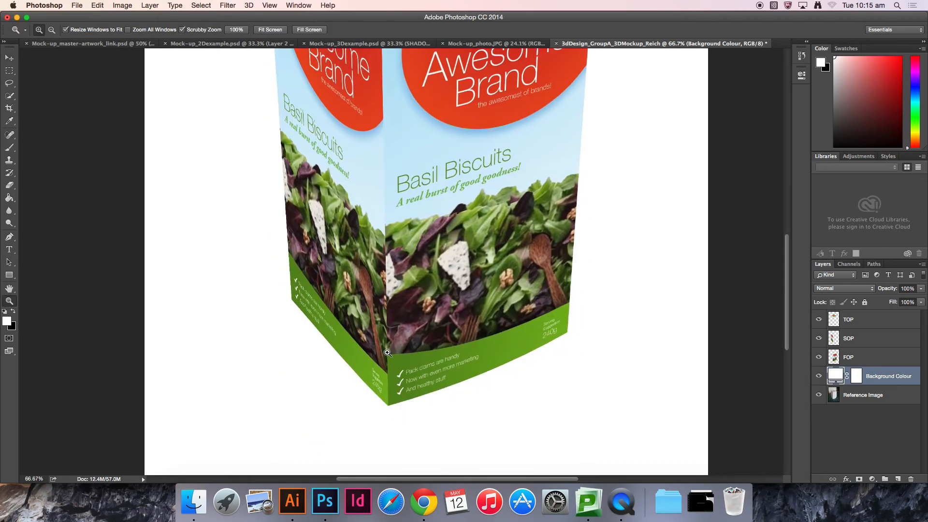
{"action": "left_click", "coordinate": [388, 353]}
{"action": "left_click", "coordinate": [394, 373]}
{"action": "key", "text": "v"}
{"action": "left_click_drag", "start_coordinate": [393, 336], "coordinate": [392, 222]}
{"action": "scroll", "coordinate": [392, 222], "scroll_direction": "up", "scroll_amount": 10}
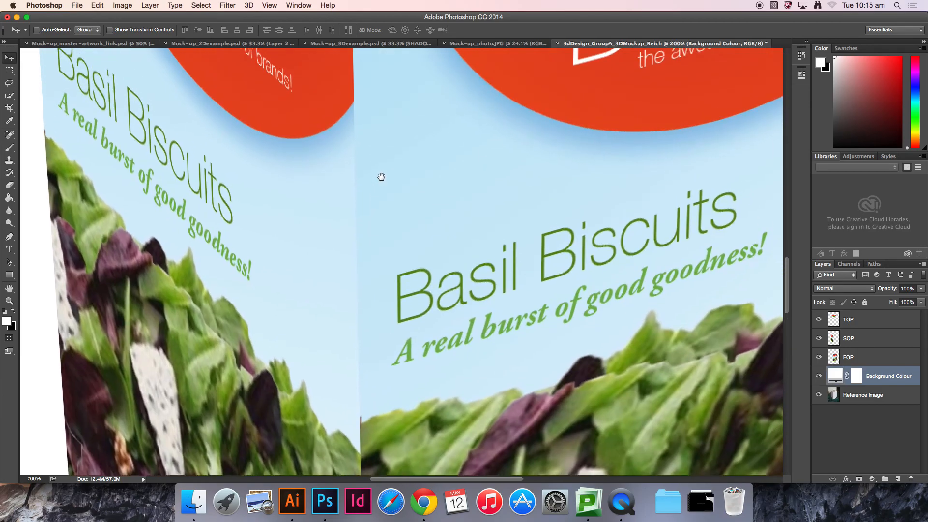
{"action": "scroll", "coordinate": [392, 298], "scroll_direction": "up", "scroll_amount": 8}
{"action": "scroll", "coordinate": [391, 298], "scroll_direction": "right", "scroll_amount": 5}
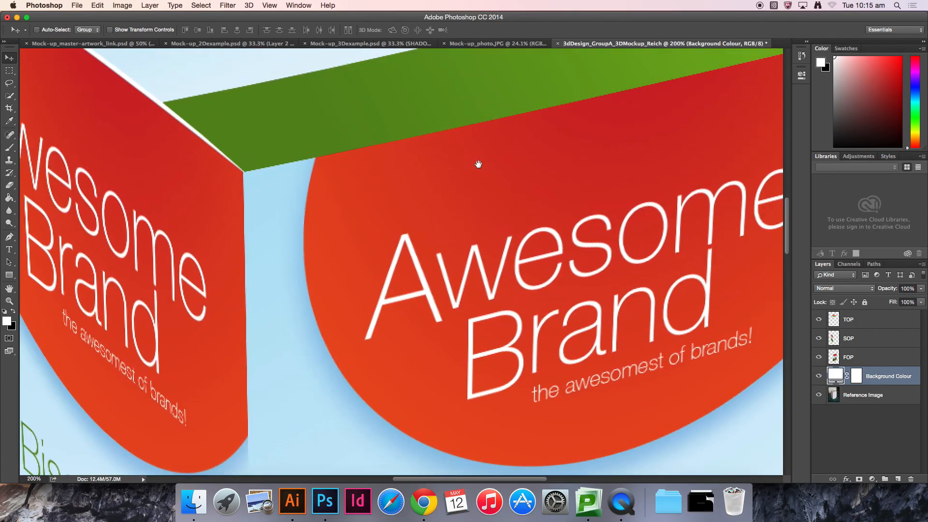
{"action": "scroll", "coordinate": [367, 179], "scroll_direction": "left", "scroll_amount": 10}
{"action": "scroll", "coordinate": [368, 179], "scroll_direction": "up", "scroll_amount": 3}
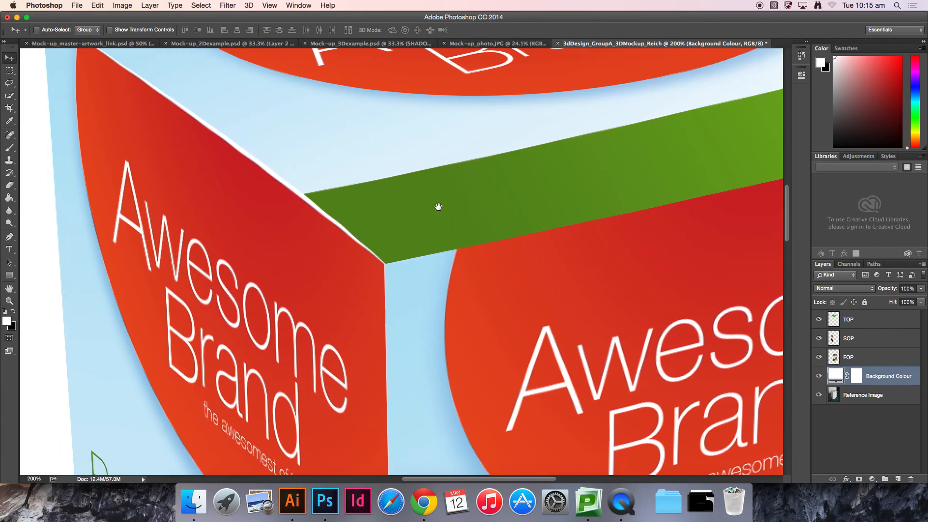
{"action": "left_click_drag", "start_coordinate": [439, 207], "coordinate": [555, 283]}
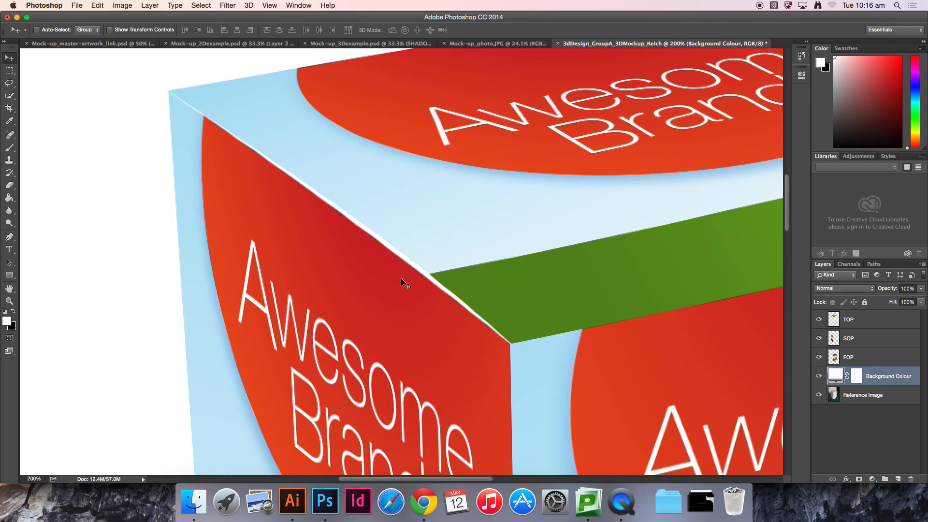
{"action": "left_click_drag", "start_coordinate": [512, 400], "coordinate": [352, 74]}
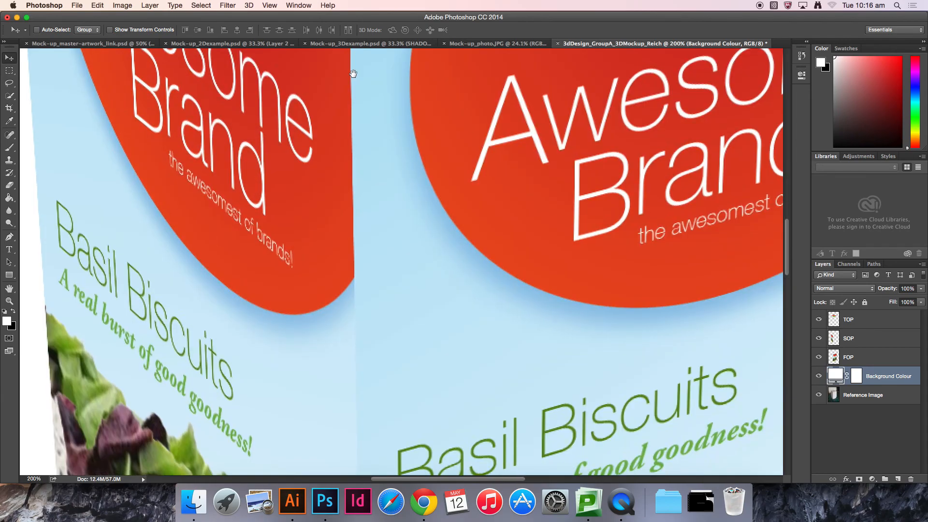
{"action": "left_click_drag", "start_coordinate": [391, 327], "coordinate": [379, 111]}
{"action": "left_click_drag", "start_coordinate": [377, 376], "coordinate": [369, 238]}
{"action": "left_click_drag", "start_coordinate": [370, 317], "coordinate": [368, 234]}
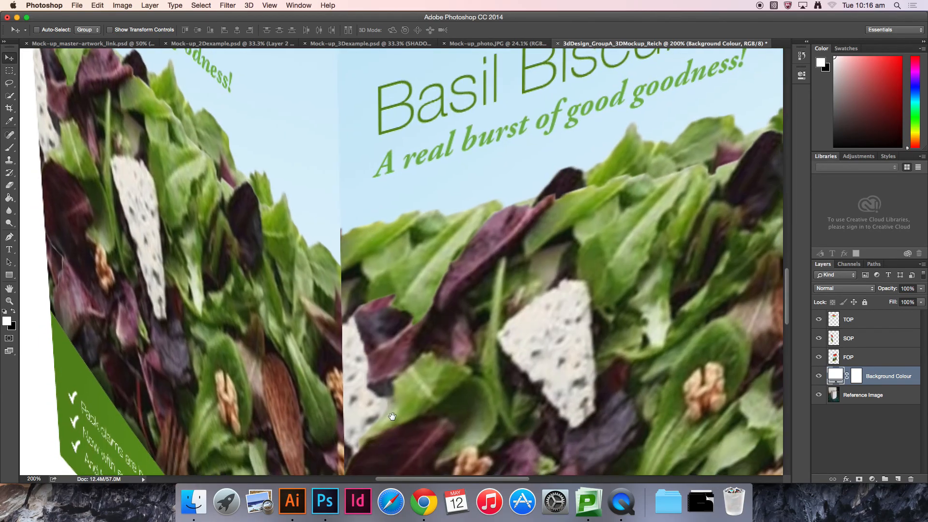
{"action": "left_click_drag", "start_coordinate": [392, 416], "coordinate": [396, 187]}
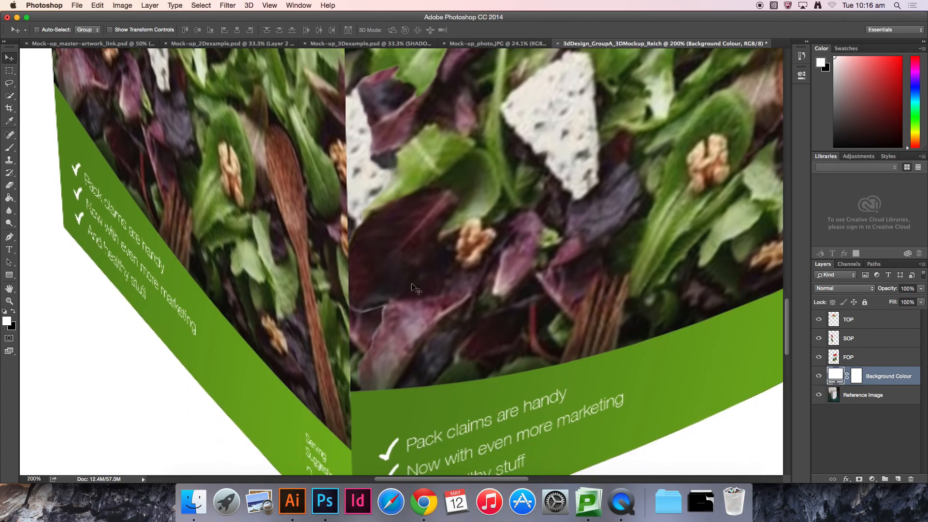
{"action": "scroll", "coordinate": [406, 263], "scroll_direction": "down", "scroll_amount": 5}
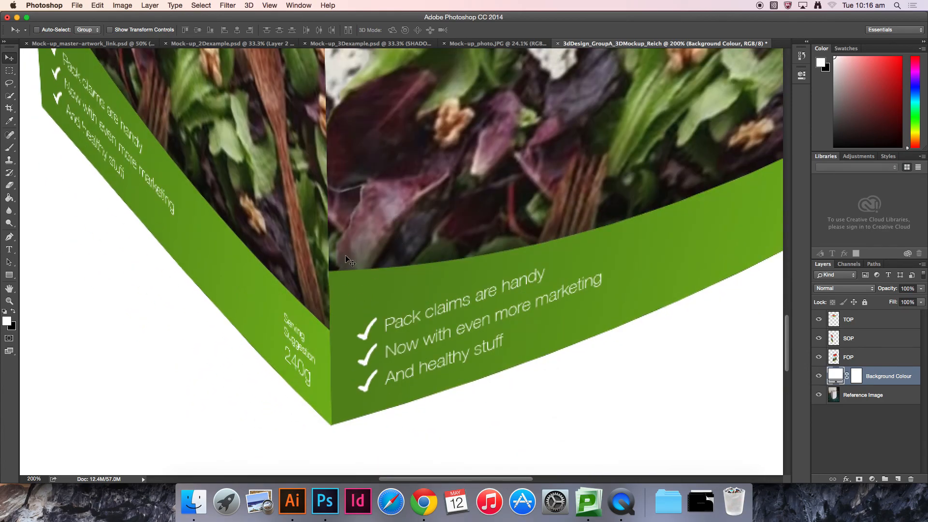
{"action": "key", "text": "super+minus"}
{"action": "key", "text": "super+minus"}
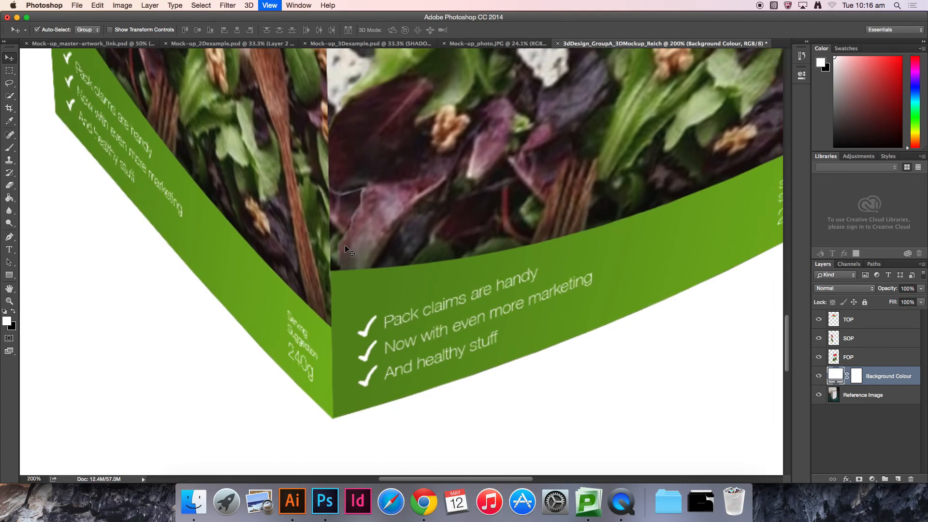
{"action": "left_click_drag", "start_coordinate": [440, 179], "coordinate": [428, 242]}
{"action": "scroll", "coordinate": [427, 242], "scroll_direction": "up", "scroll_amount": 5}
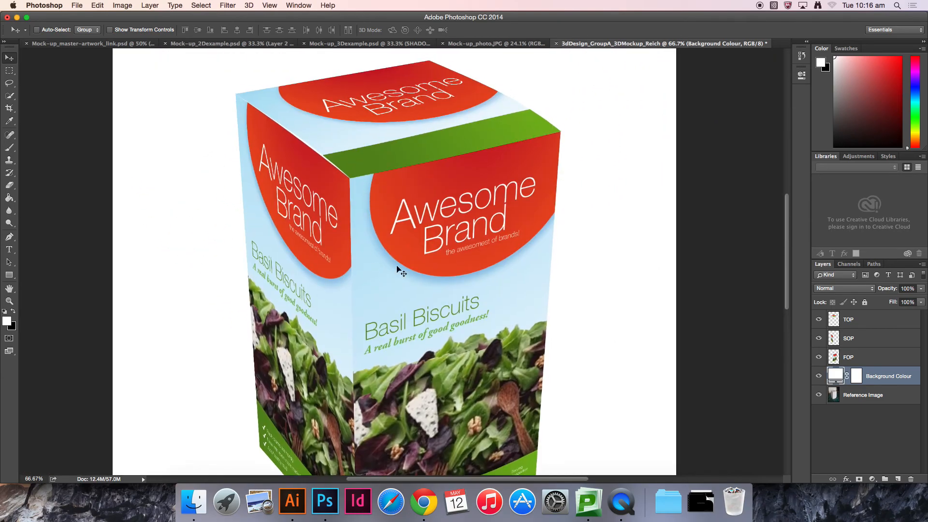
{"action": "left_click_drag", "start_coordinate": [468, 270], "coordinate": [499, 267]}
{"action": "left_click_drag", "start_coordinate": [426, 171], "coordinate": [521, 197]}
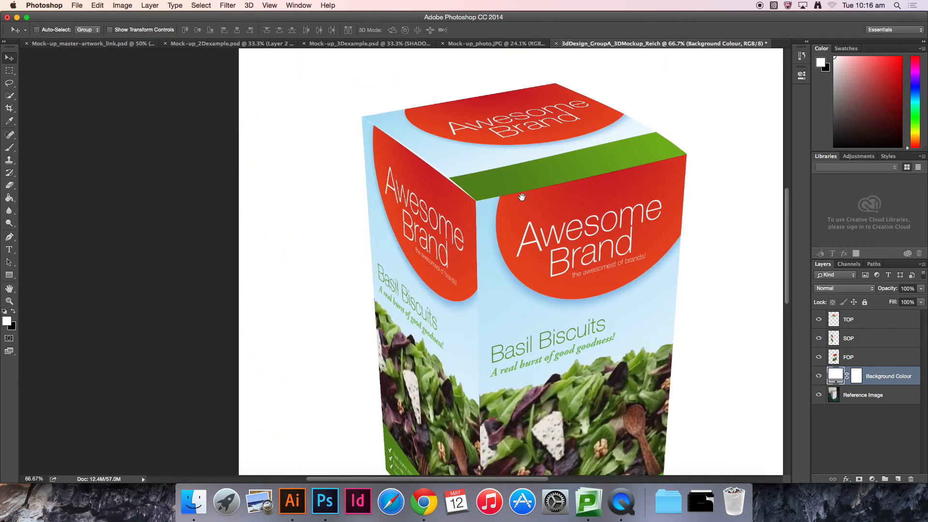
Step: Compare the mock-up with the 3D example file and the 3D box artwork in Illustrator
{"action": "left_click", "coordinate": [346, 45]}
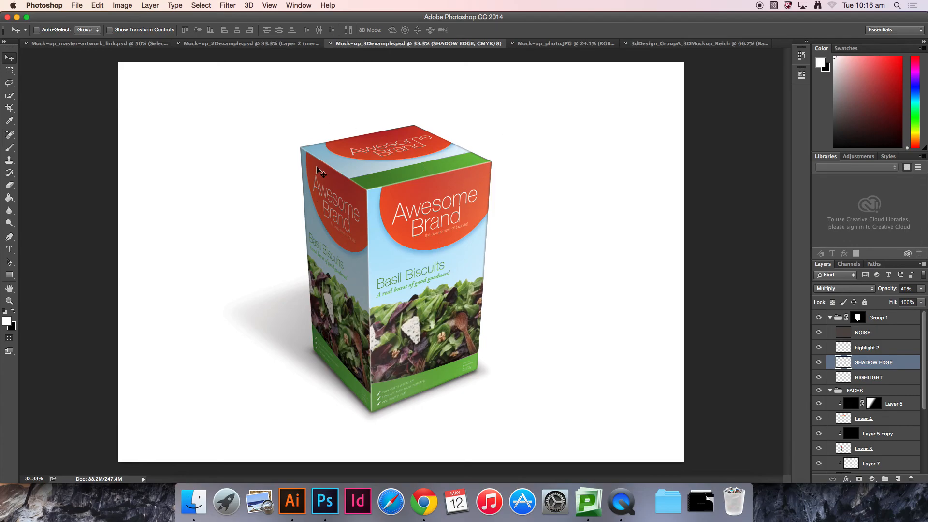
{"action": "left_click", "coordinate": [733, 43]}
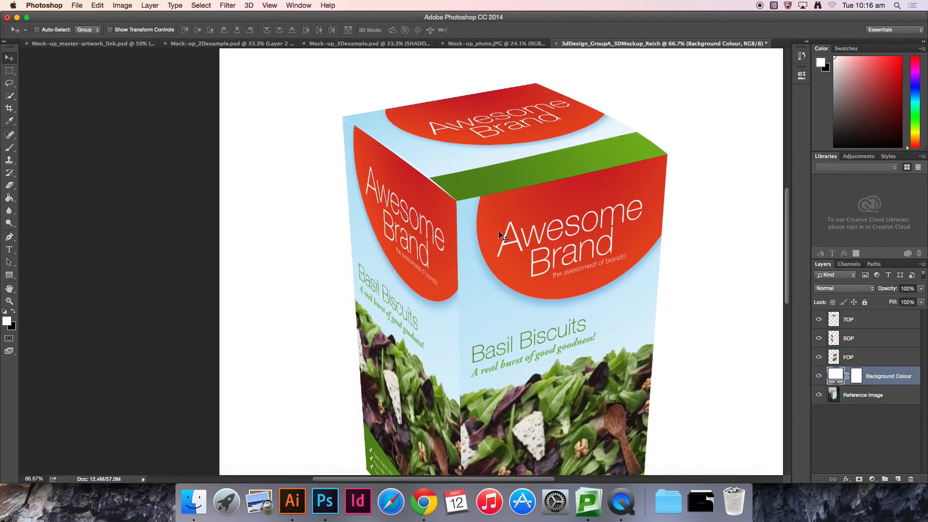
{"action": "left_click", "coordinate": [288, 505]}
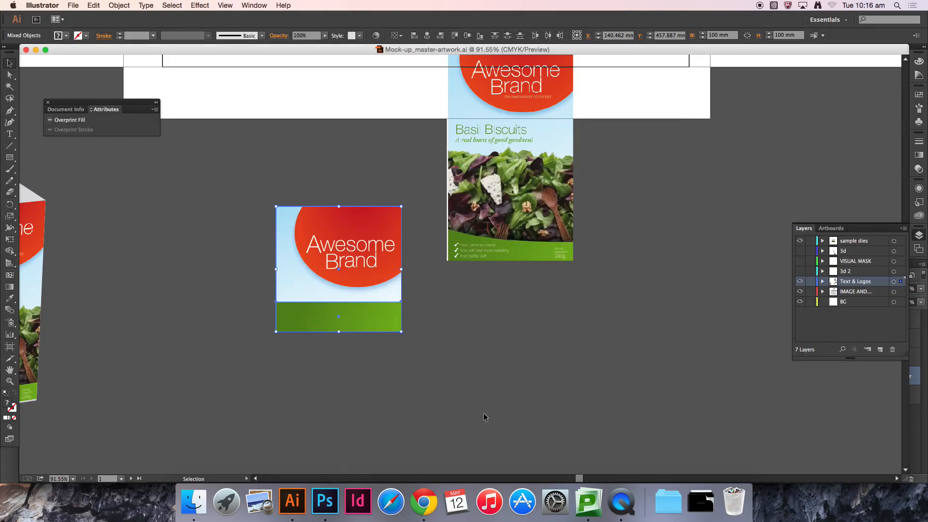
{"action": "left_click_drag", "start_coordinate": [216, 373], "coordinate": [414, 357]}
{"action": "left_click_drag", "start_coordinate": [276, 319], "coordinate": [484, 342]}
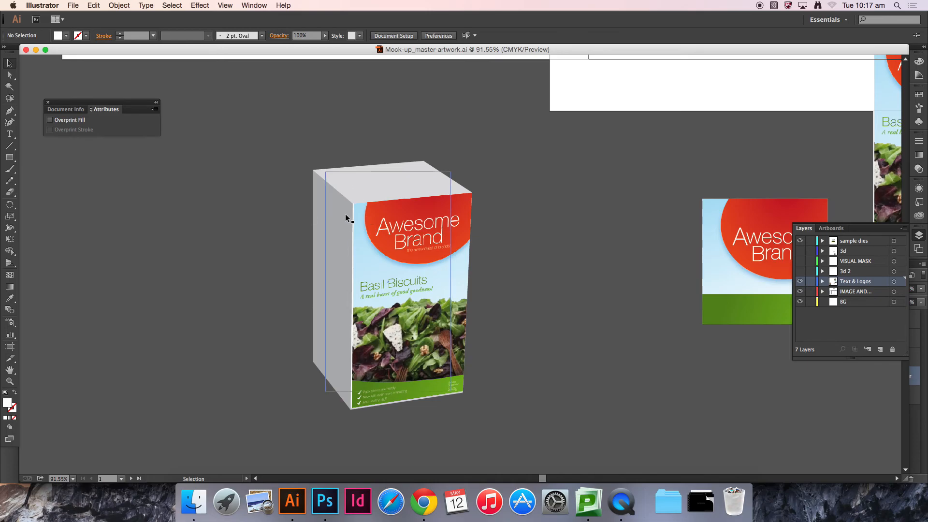
{"action": "left_click", "coordinate": [325, 501]}
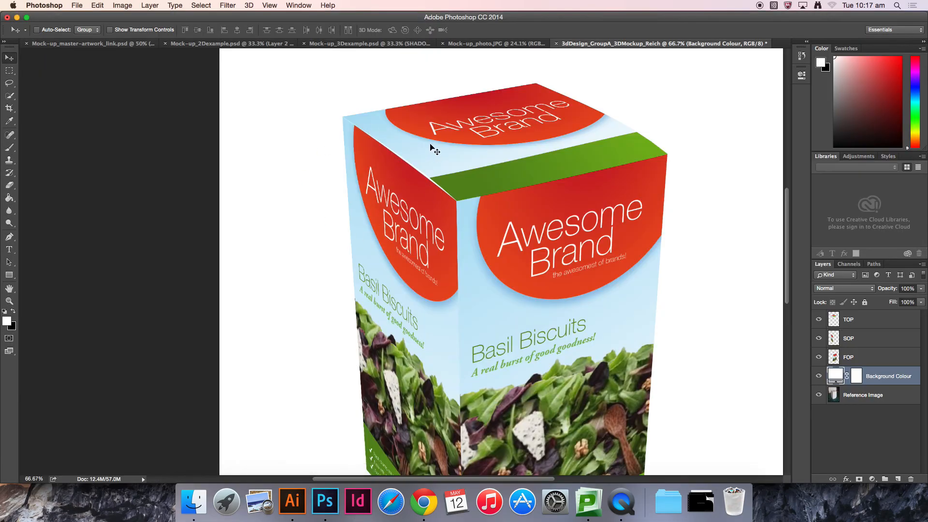
{"action": "left_click", "coordinate": [293, 501]}
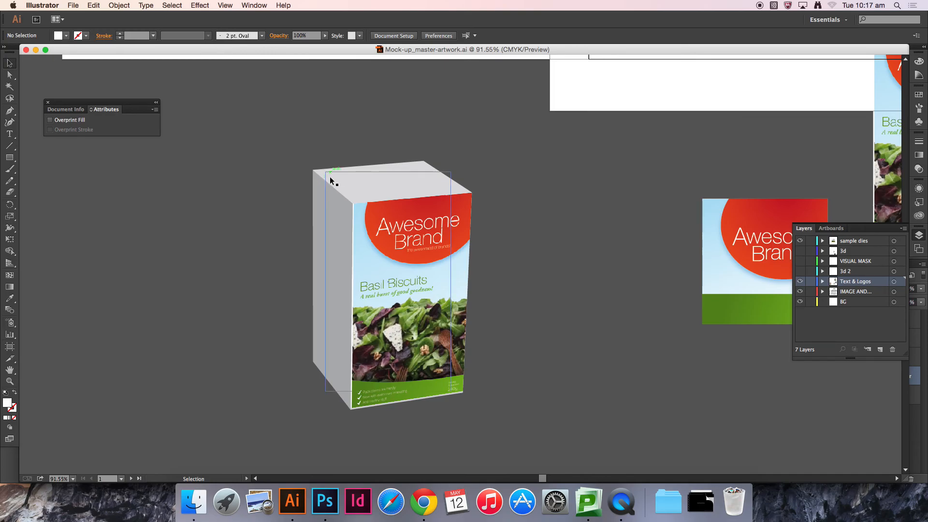
{"action": "left_click", "coordinate": [325, 501]}
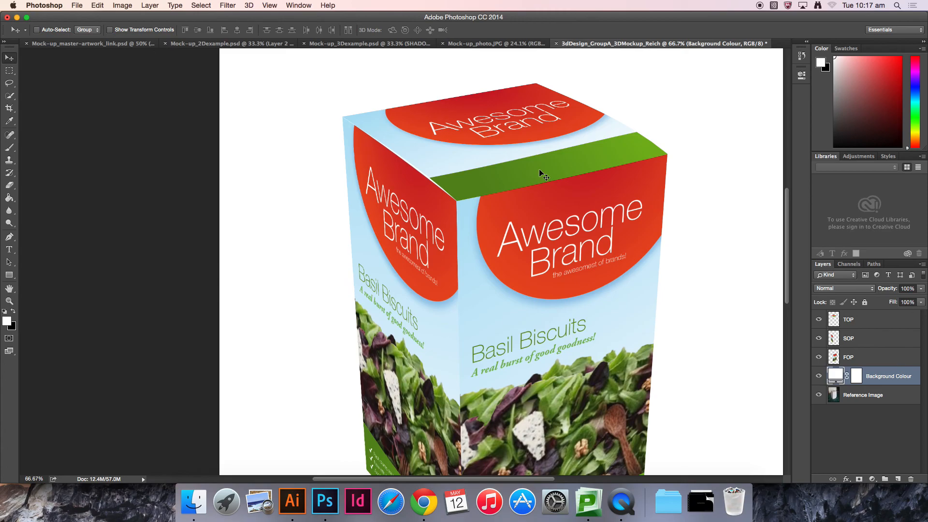
{"action": "left_click", "coordinate": [291, 503]}
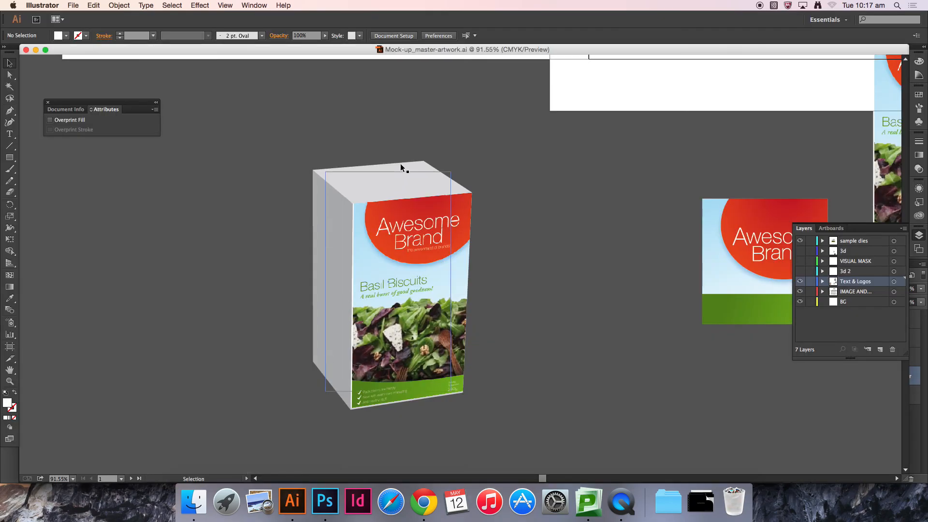
{"action": "left_click", "coordinate": [325, 502]}
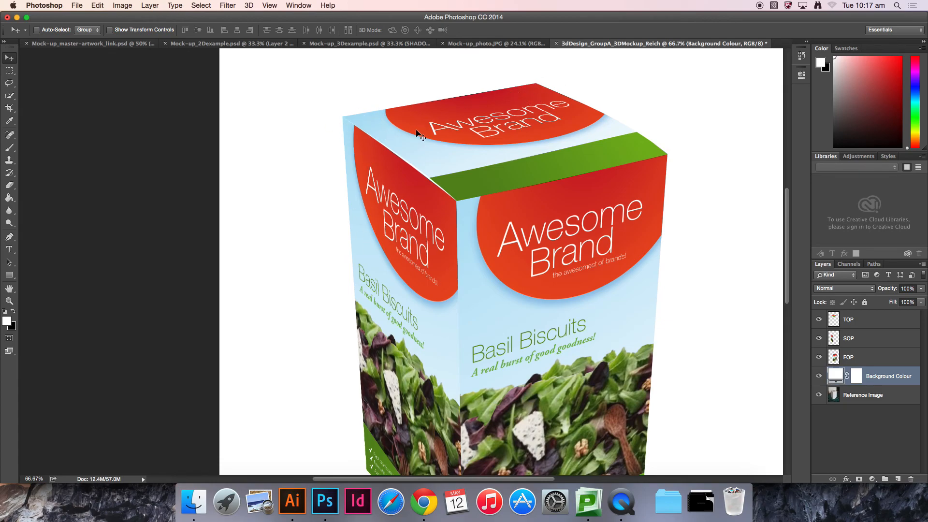
Step: Inspect the top face and its edges closely, then review the whole mock-up
{"action": "key", "text": "z"}
{"action": "left_click", "coordinate": [563, 92]}
{"action": "left_click", "coordinate": [563, 92]}
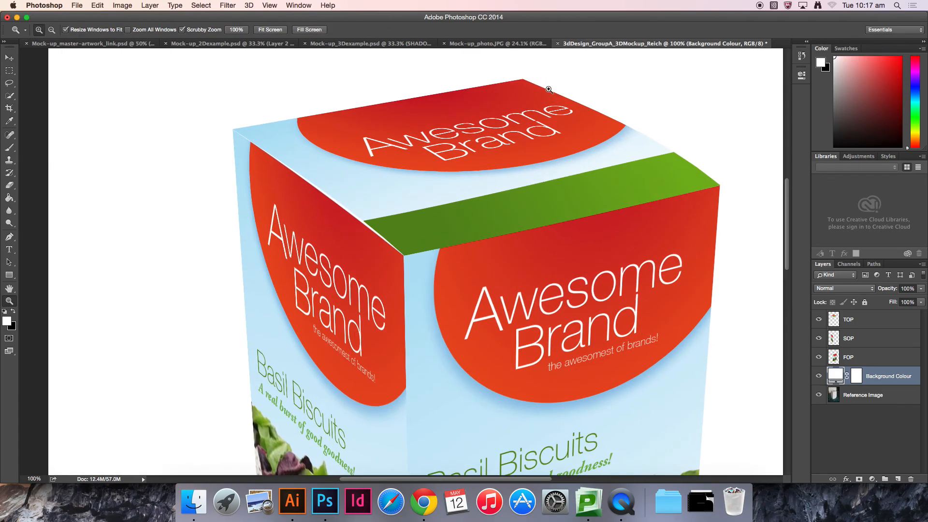
{"action": "left_click", "coordinate": [547, 88]}
{"action": "key", "text": "v"}
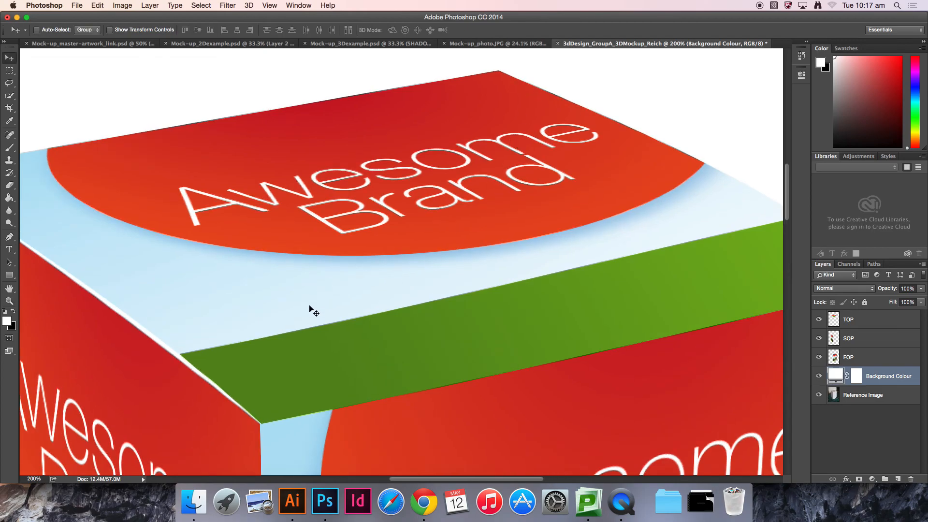
{"action": "left_click_drag", "start_coordinate": [277, 326], "coordinate": [391, 321]}
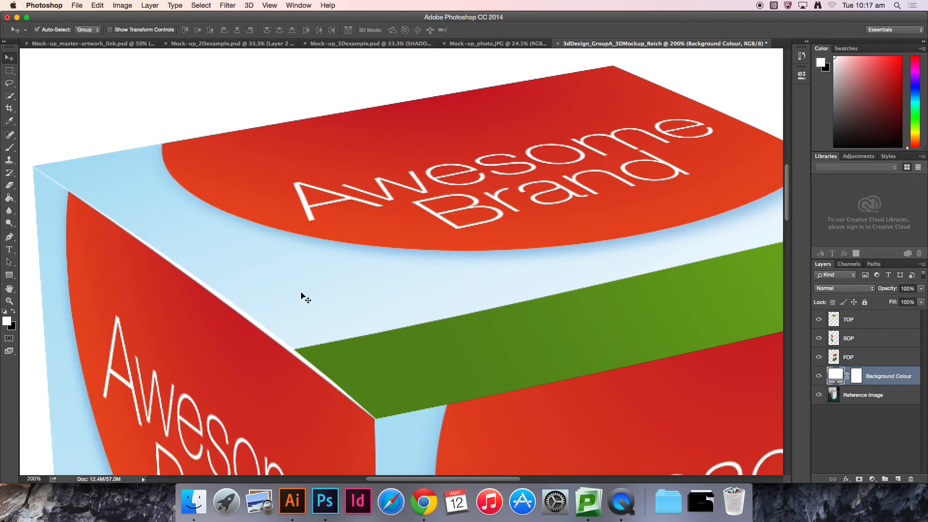
{"action": "key", "text": "super+0"}
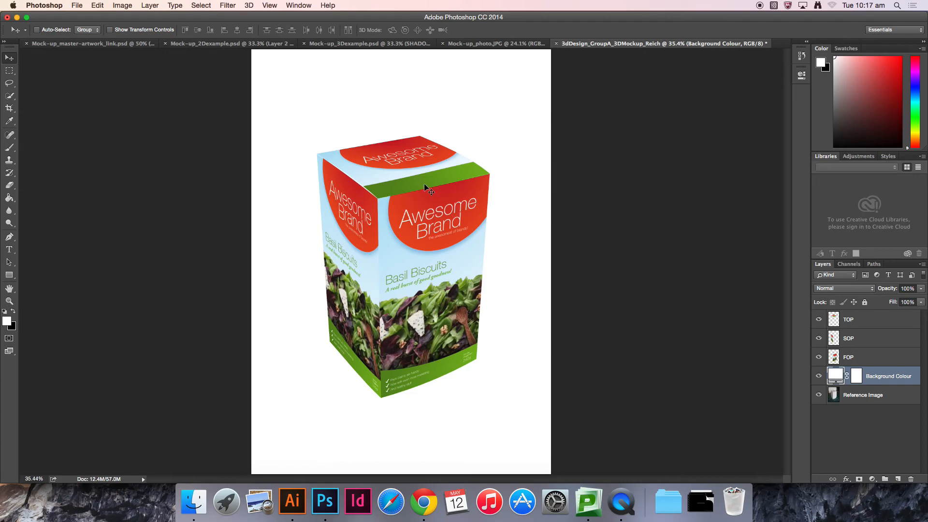
{"action": "key", "text": "super+plus"}
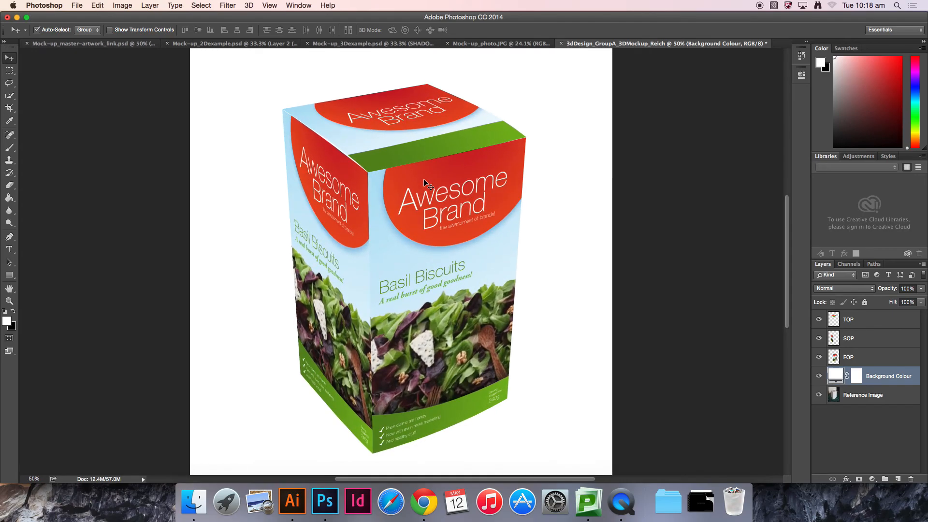
{"action": "left_click_drag", "start_coordinate": [451, 204], "coordinate": [454, 245]}
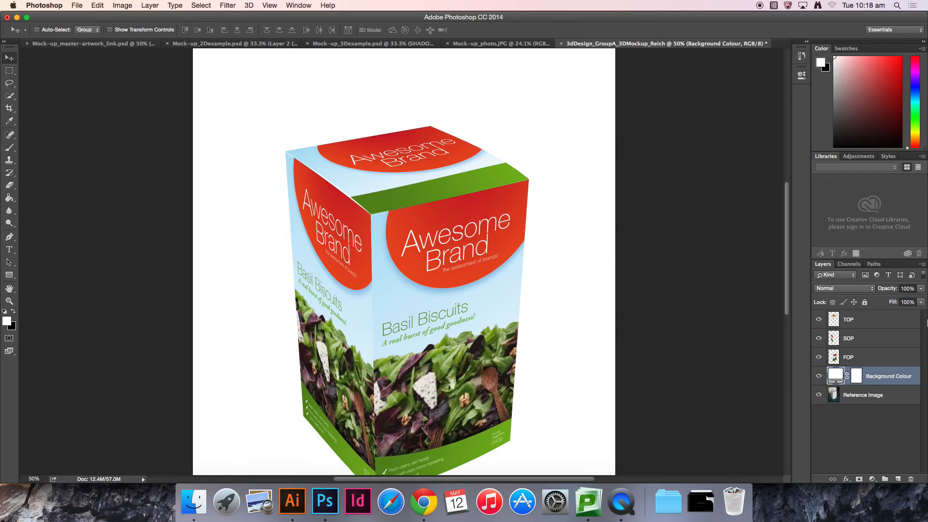
Step: Create a new layer group and name it FOP
{"action": "left_click", "coordinate": [889, 325]}
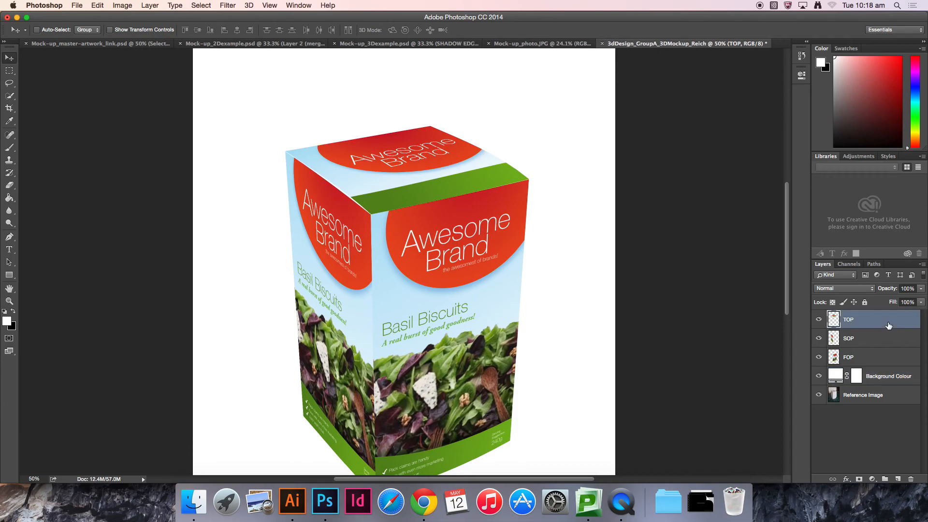
{"action": "left_click", "coordinate": [886, 480]}
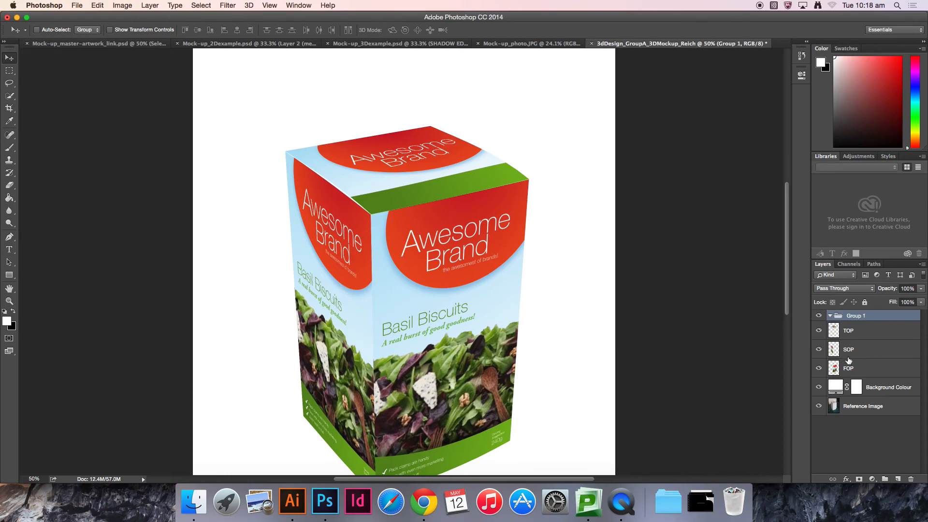
{"action": "double_click", "coordinate": [856, 316]}
{"action": "type", "text": "FOP"}
{"action": "key", "text": "Return"}
Step: Create another layer group and name it SOP
{"action": "left_click", "coordinate": [863, 352]}
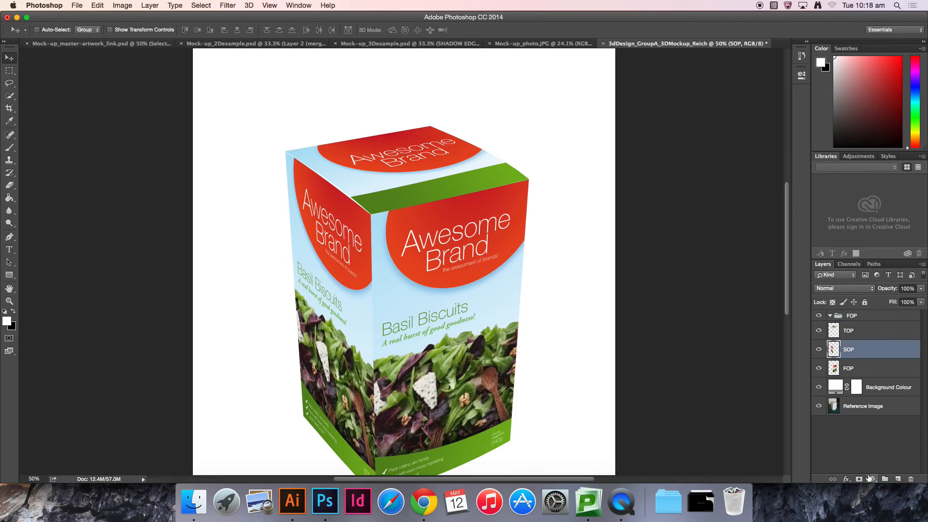
{"action": "left_click", "coordinate": [885, 478]}
{"action": "double_click", "coordinate": [858, 346]}
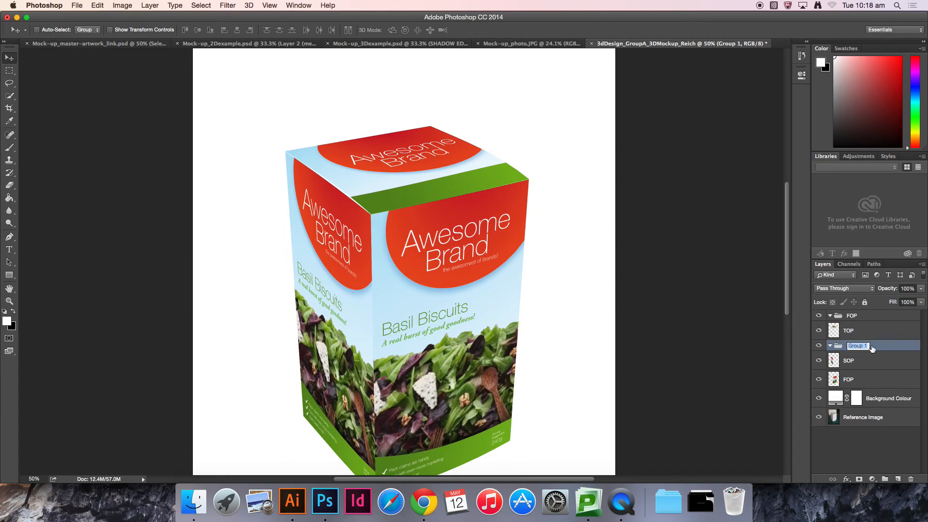
{"action": "type", "text": "SOP"}
{"action": "key", "text": "Return"}
Step: Create a third layer group and name it TOP
{"action": "left_click", "coordinate": [897, 379]}
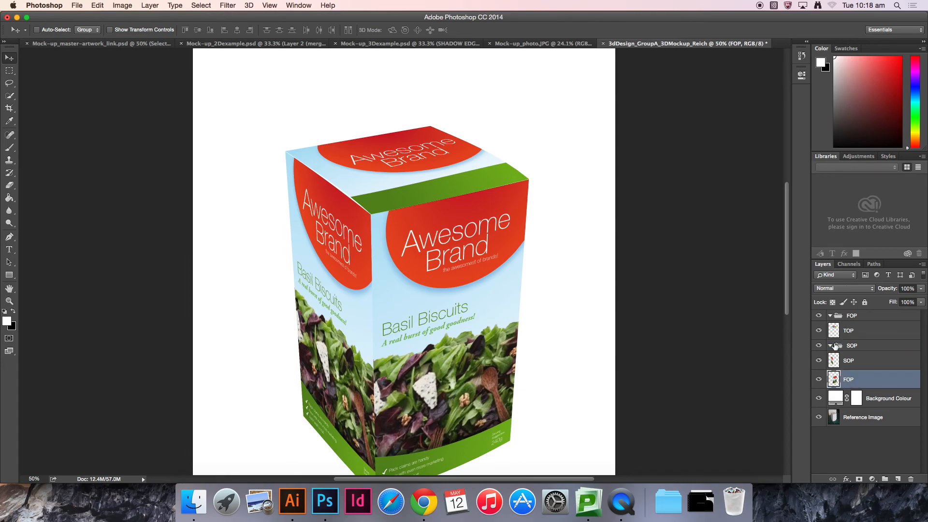
{"action": "left_click", "coordinate": [885, 479]}
{"action": "double_click", "coordinate": [853, 377]}
{"action": "type", "text": "TOP"}
{"action": "key", "text": "Return"}
Step: Move the FOP, TOP and SOP artwork layers into their matching groups
{"action": "left_click_drag", "start_coordinate": [861, 332], "coordinate": [863, 325]}
{"action": "left_click", "coordinate": [855, 343]}
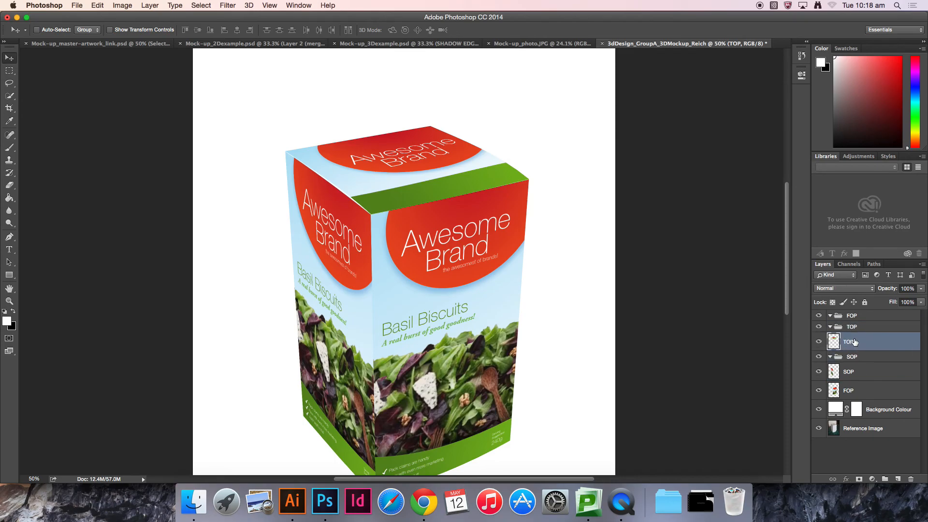
{"action": "left_click_drag", "start_coordinate": [856, 391], "coordinate": [859, 318]}
{"action": "left_click_drag", "start_coordinate": [852, 393], "coordinate": [863, 378]}
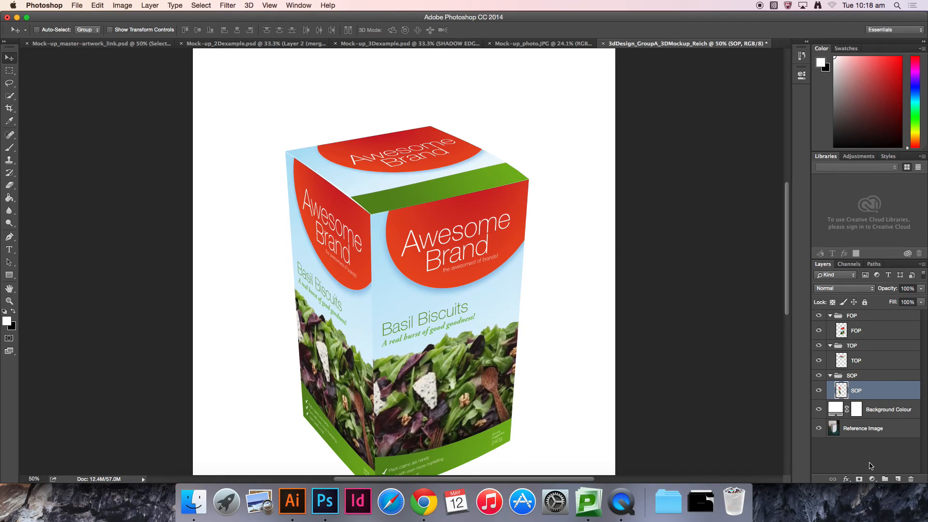
{"action": "left_click", "coordinate": [871, 466]}
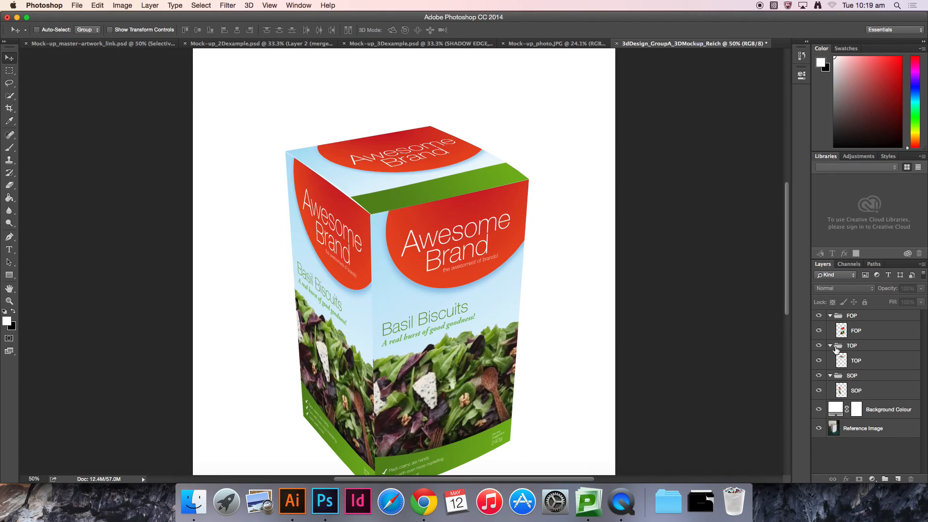
Step: Colour-code the FOP group red, the TOP group orange and the SOP group yellow
{"action": "right_click", "coordinate": [825, 315]}
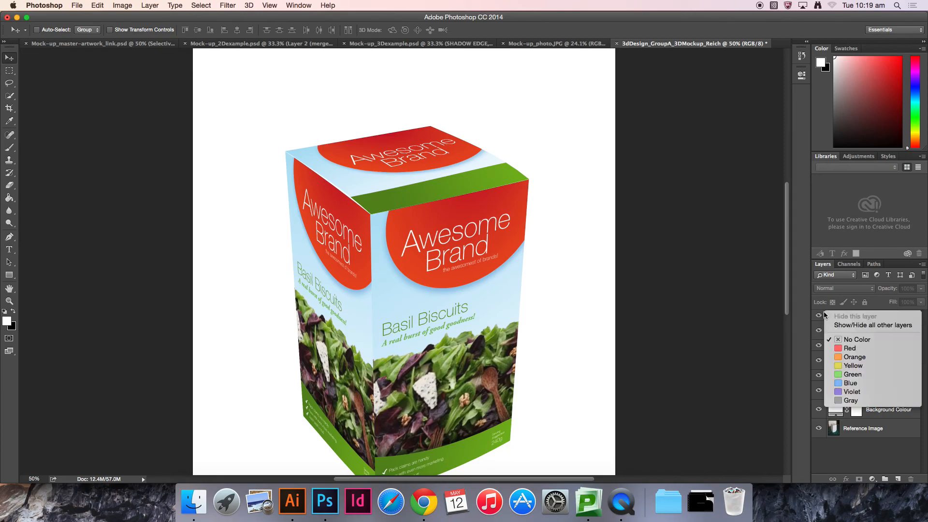
{"action": "left_click", "coordinate": [850, 349]}
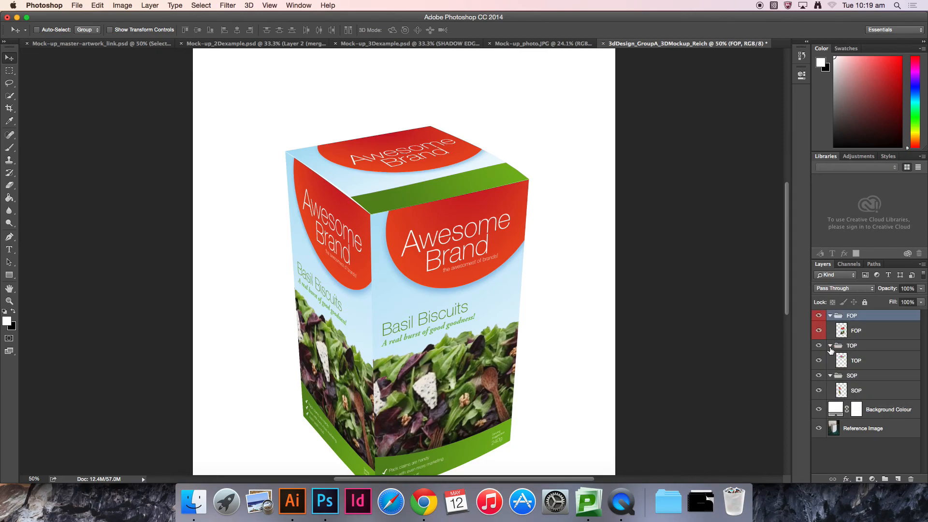
{"action": "right_click", "coordinate": [823, 343]}
{"action": "left_click", "coordinate": [845, 388]}
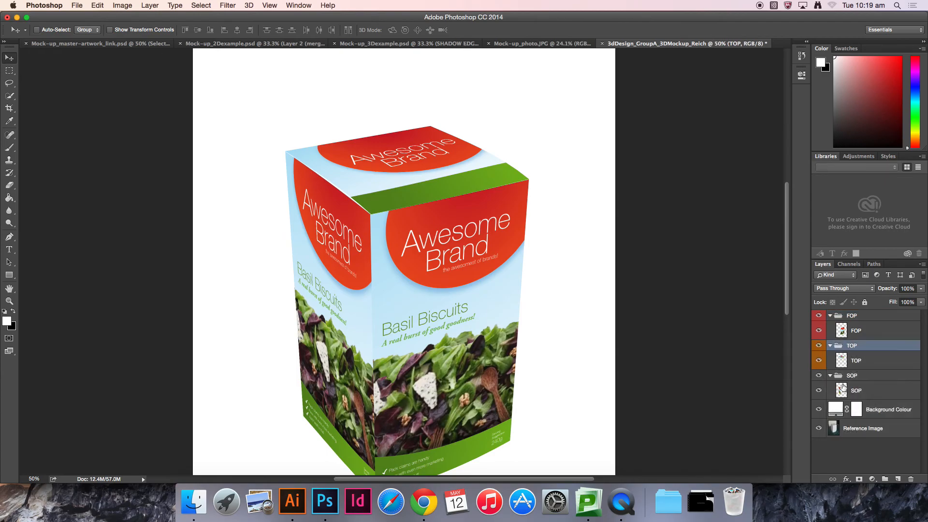
{"action": "right_click", "coordinate": [820, 374]}
{"action": "left_click", "coordinate": [840, 424]}
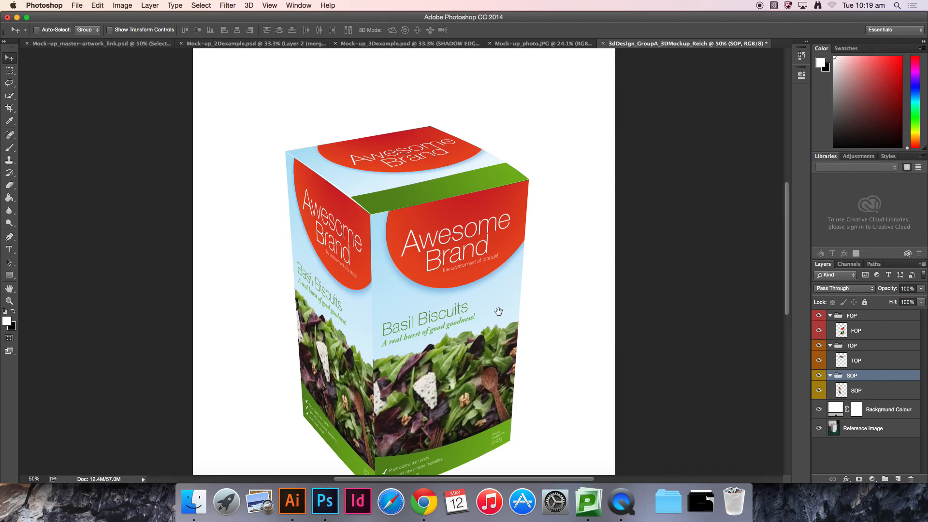
Step: Hide and reshow the Background Colour layer to compare the mock-up with the reference photo
{"action": "left_click_drag", "start_coordinate": [499, 311], "coordinate": [465, 268]}
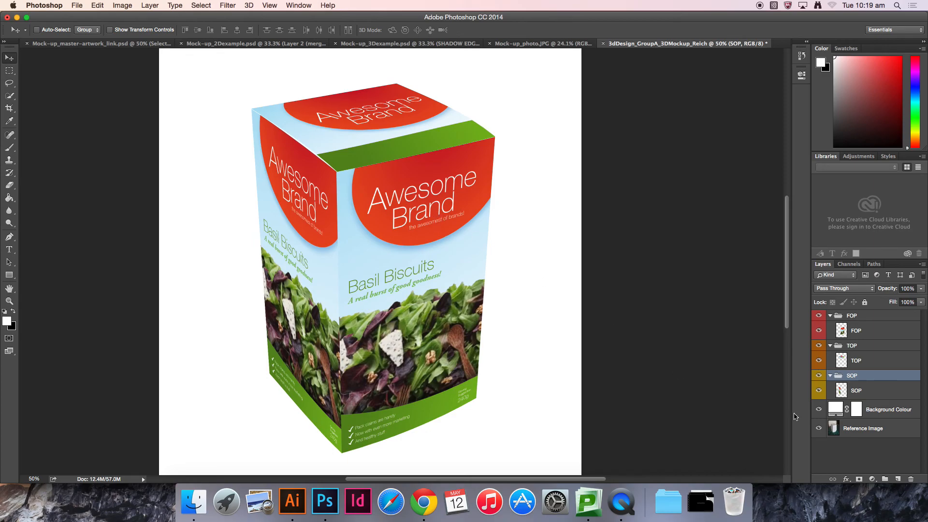
{"action": "left_click", "coordinate": [818, 428], "text": "alt"}
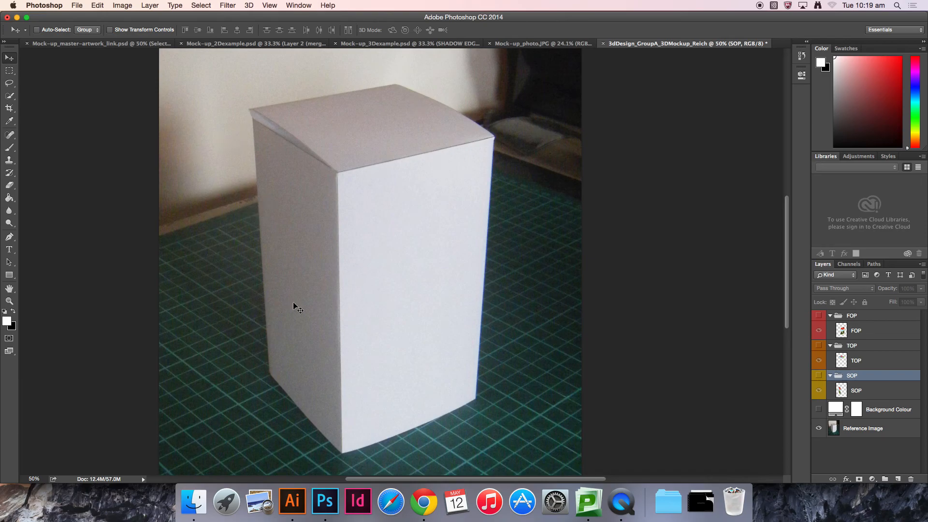
{"action": "left_click", "coordinate": [820, 429], "text": "alt"}
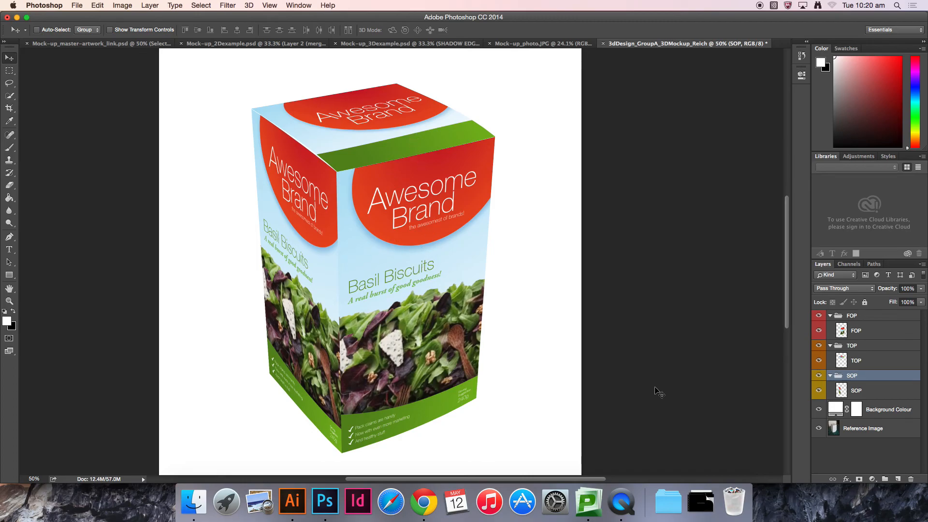
Step: Add a Solid Color fill of RGB 200, 200, 200 over the top face's selection and set its blend mode to Multiply
{"action": "left_click", "coordinate": [886, 366]}
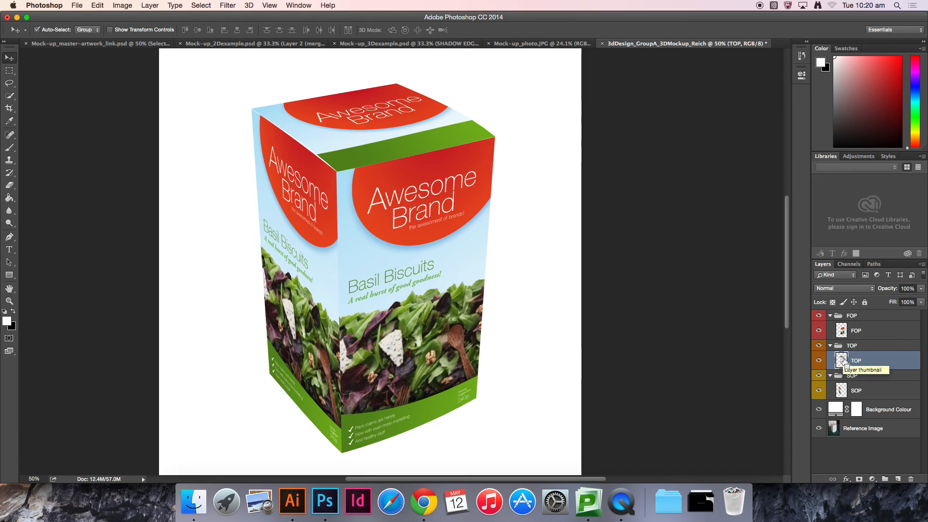
{"action": "left_click", "coordinate": [842, 362], "text": "super"}
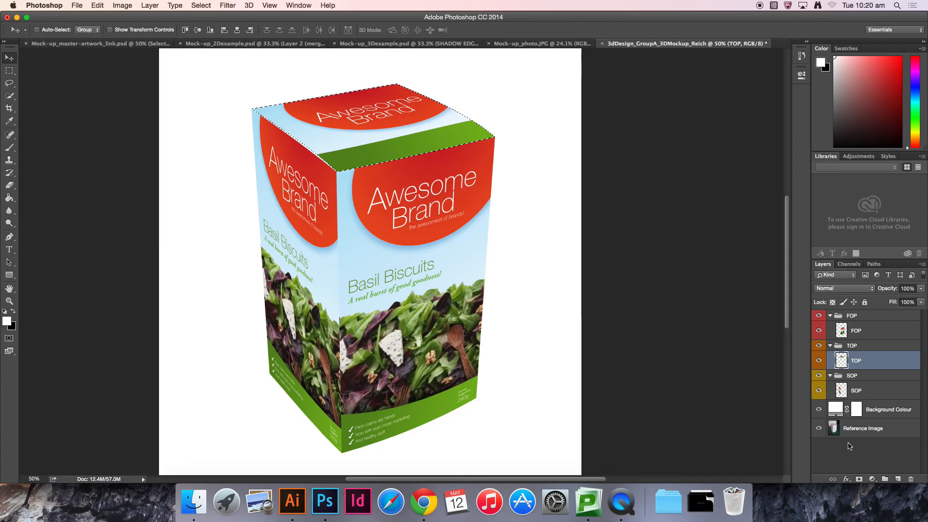
{"action": "left_click", "coordinate": [872, 479]}
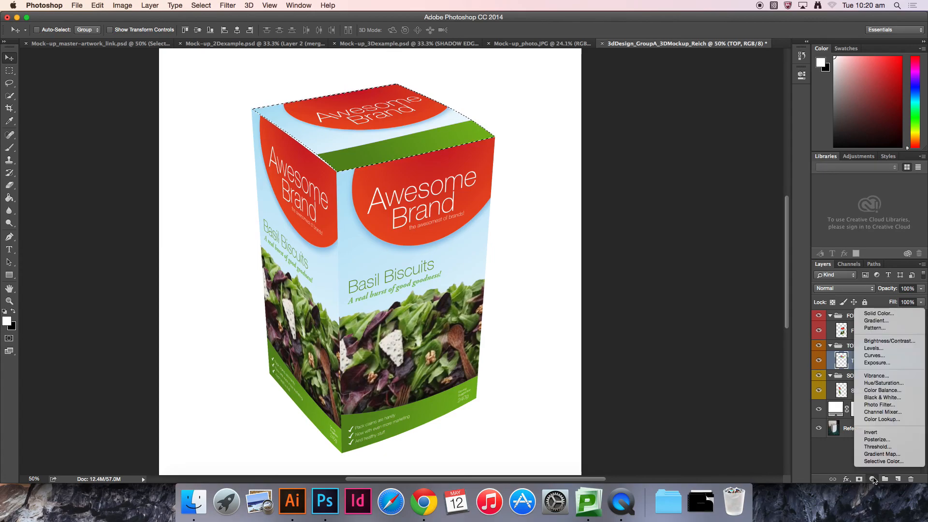
{"action": "left_click", "coordinate": [895, 314]}
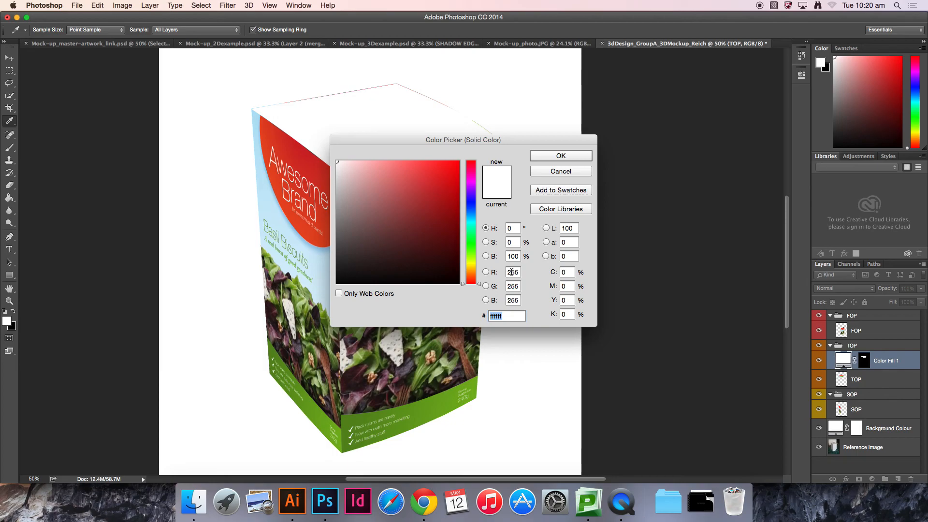
{"action": "left_click", "coordinate": [512, 274]}
{"action": "type", "text": "200"}
{"action": "key", "text": "Tab"}
{"action": "type", "text": "200"}
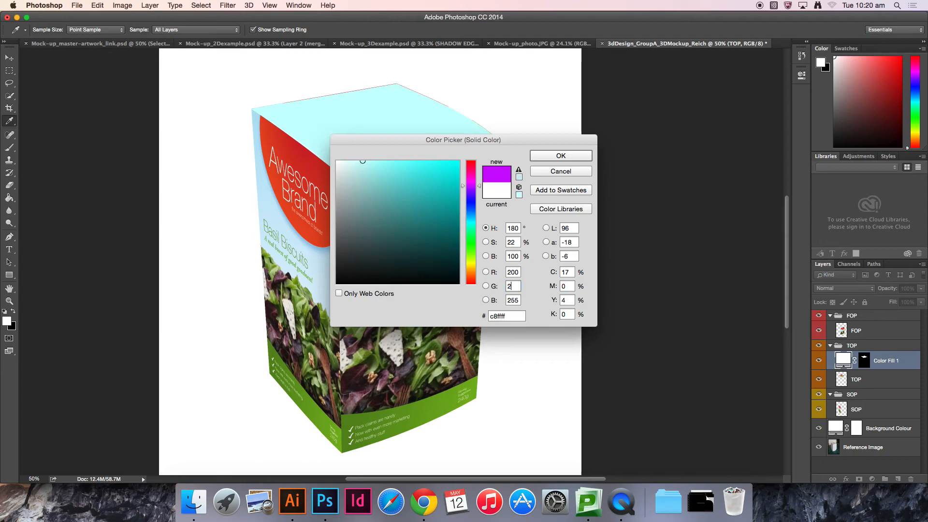
{"action": "key", "text": "Tab"}
{"action": "type", "text": "200"}
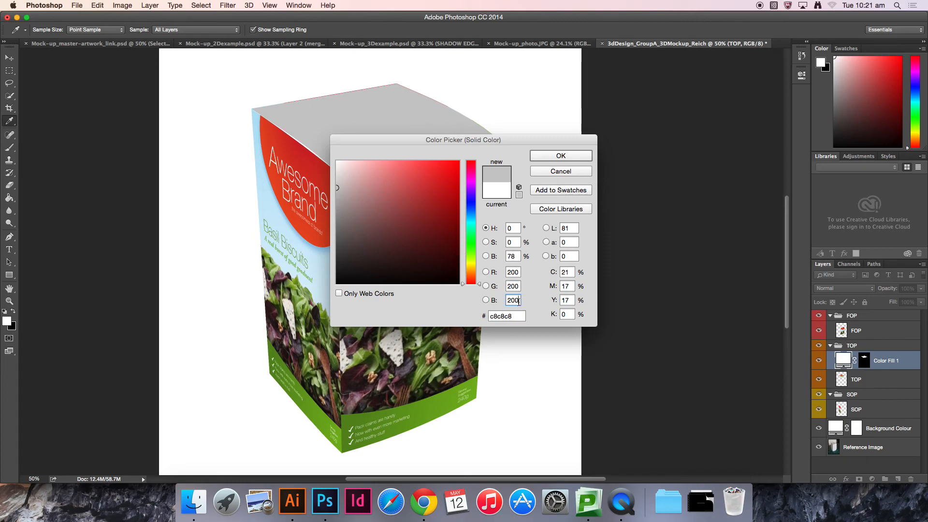
{"action": "left_click", "coordinate": [558, 159]}
{"action": "key", "text": "v"}
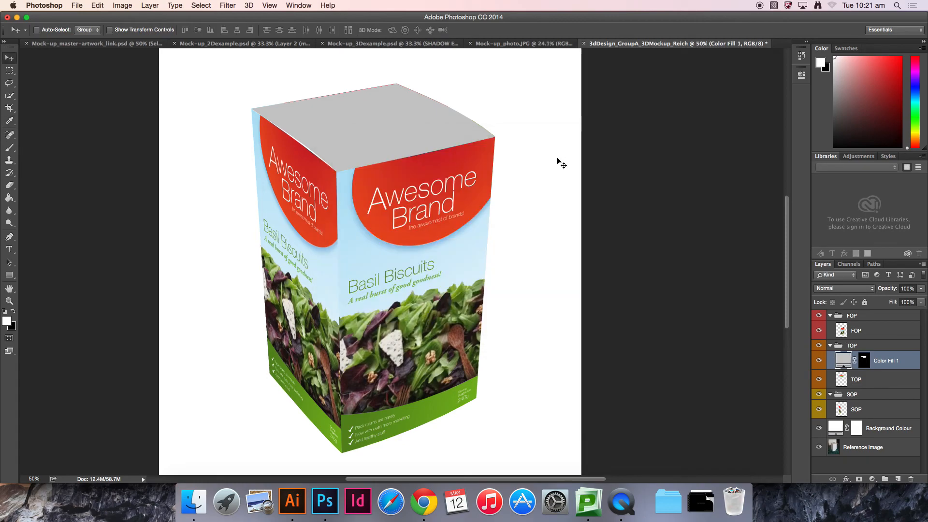
{"action": "left_click", "coordinate": [830, 290]}
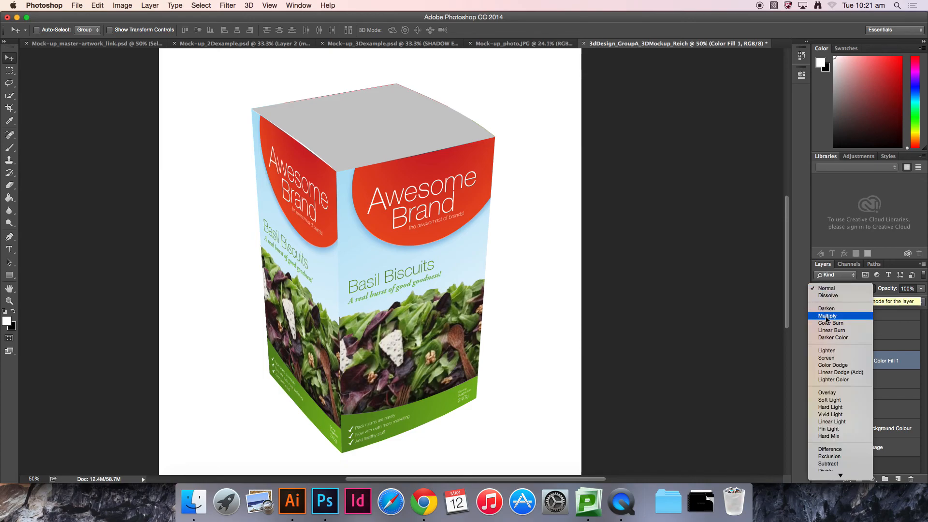
{"action": "left_click", "coordinate": [827, 316]}
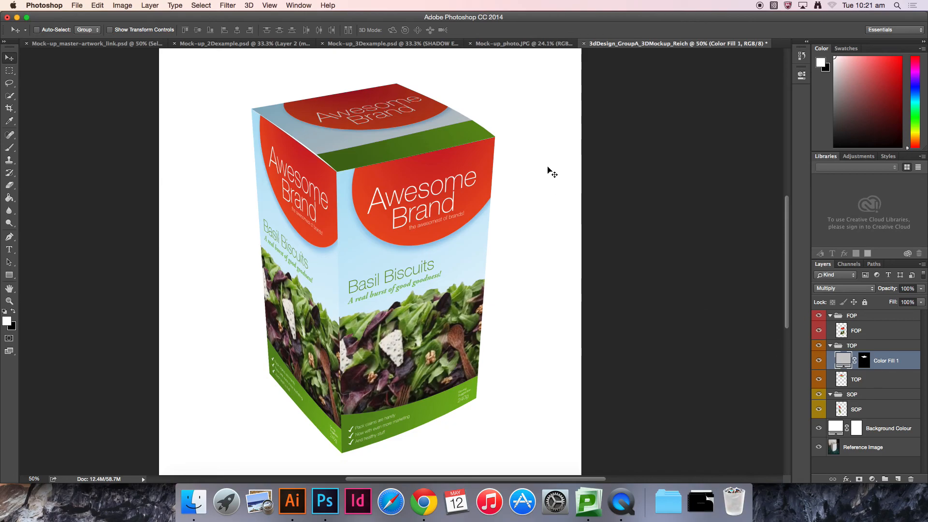
Step: Inspect the top face's shading fill and its layer mask edges up close, then fit the canvas to the screen
{"action": "key", "text": "super+plus"}
{"action": "key", "text": "super+plus"}
{"action": "left_click_drag", "start_coordinate": [471, 214], "coordinate": [527, 310]}
{"action": "key", "text": "super+plus"}
{"action": "key", "text": "super+plus"}
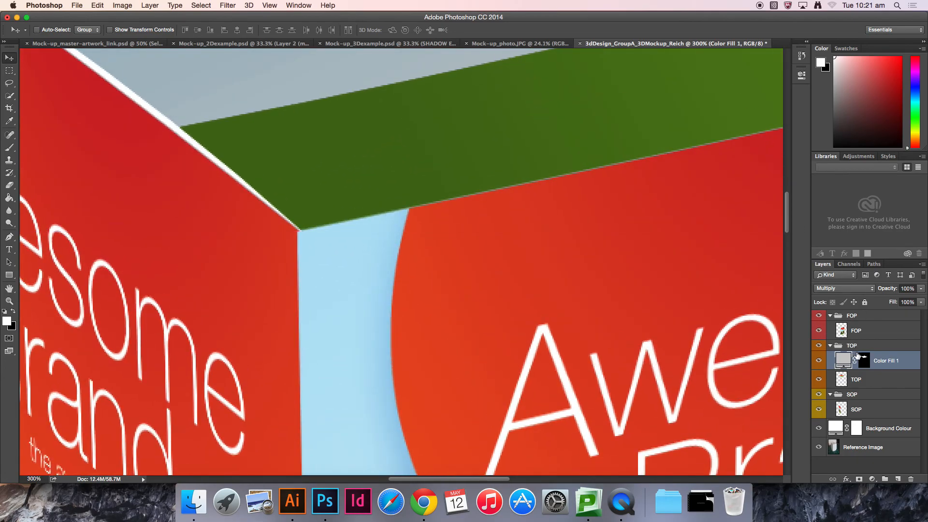
{"action": "left_click", "coordinate": [866, 359], "text": "alt"}
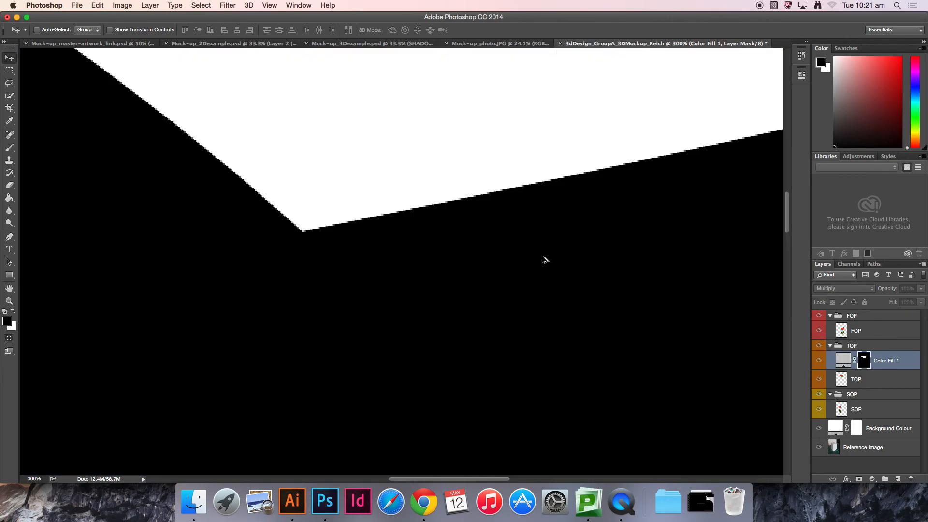
{"action": "left_click_drag", "start_coordinate": [482, 246], "coordinate": [629, 335]}
{"action": "left_click_drag", "start_coordinate": [467, 284], "coordinate": [696, 433]}
{"action": "left_click_drag", "start_coordinate": [430, 203], "coordinate": [271, 271]}
{"action": "left_click_drag", "start_coordinate": [491, 240], "coordinate": [312, 257]}
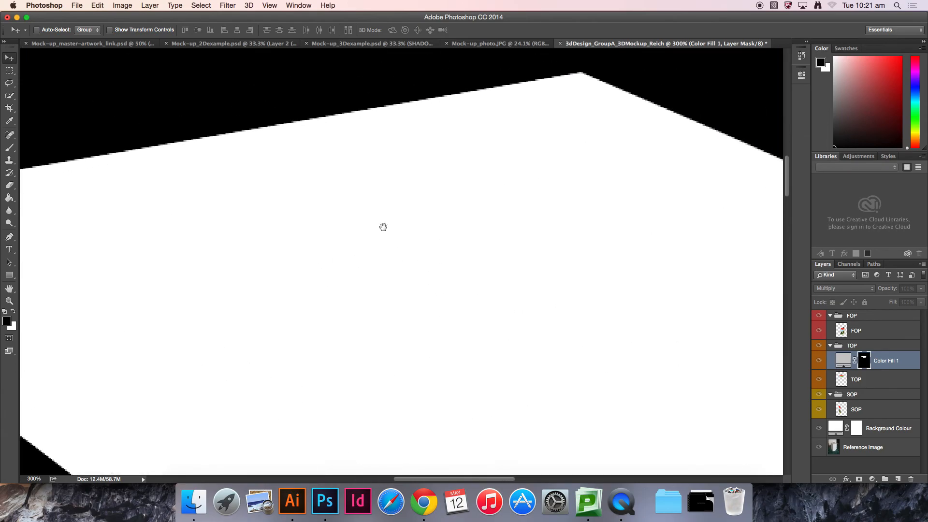
{"action": "left_click_drag", "start_coordinate": [611, 303], "coordinate": [415, 304]}
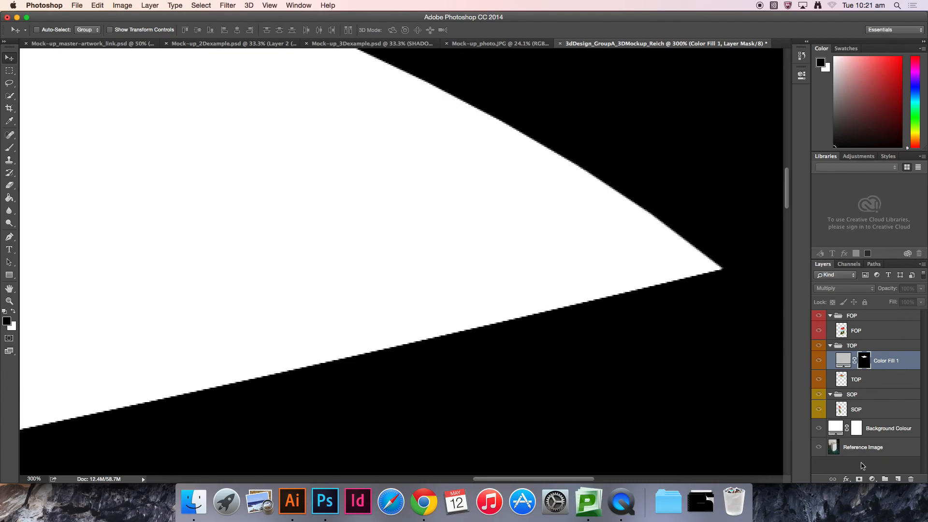
{"action": "left_click", "coordinate": [862, 466]}
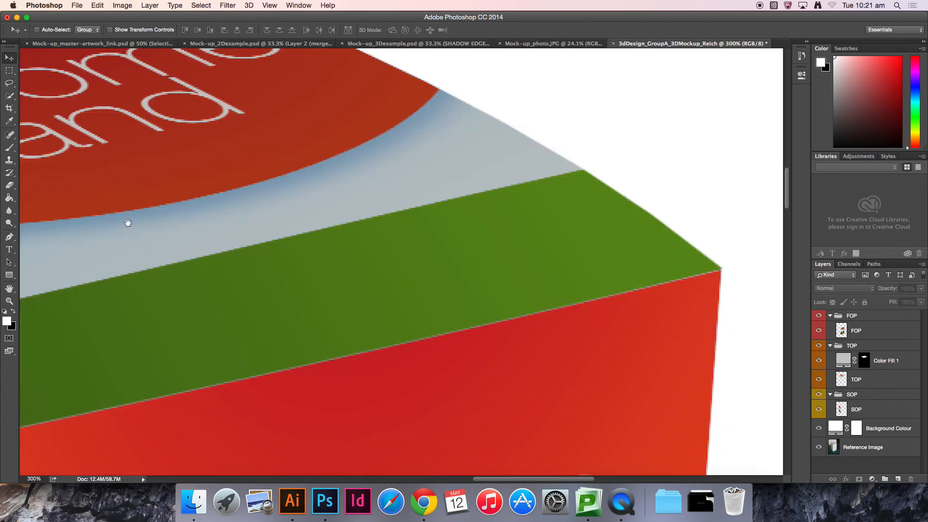
{"action": "left_click_drag", "start_coordinate": [129, 222], "coordinate": [381, 246]}
{"action": "left_click_drag", "start_coordinate": [167, 276], "coordinate": [429, 274]}
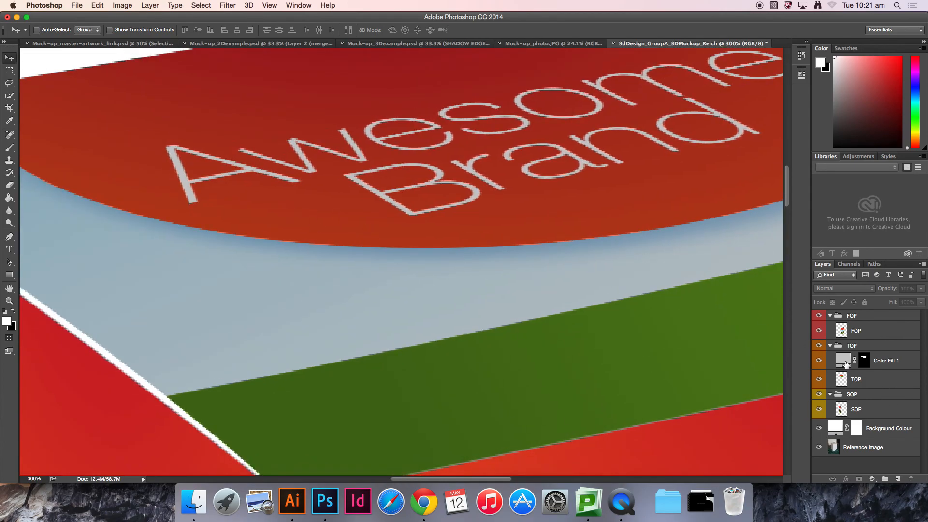
{"action": "key", "text": "super+0"}
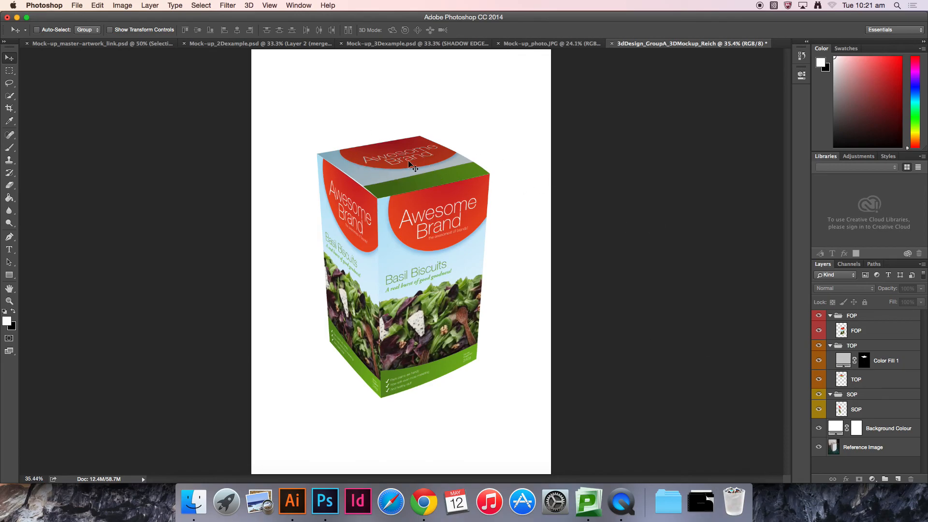
Step: Change the top-face fill colour to RGB 225, 225, 225
{"action": "double_click", "coordinate": [842, 361]}
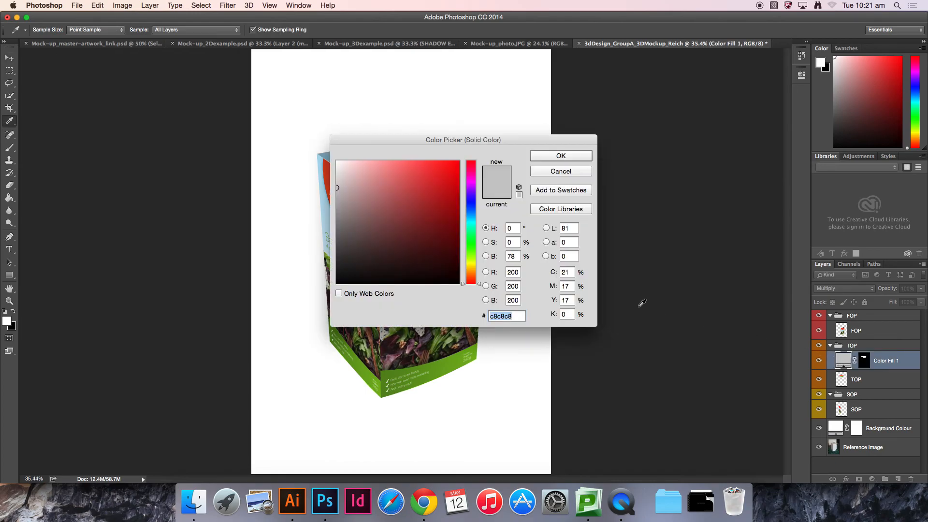
{"action": "double_click", "coordinate": [513, 273]}
{"action": "type", "text": "225"}
{"action": "key", "text": "Tab"}
{"action": "type", "text": "225"}
{"action": "key", "text": "Tab"}
{"action": "type", "text": "225"}
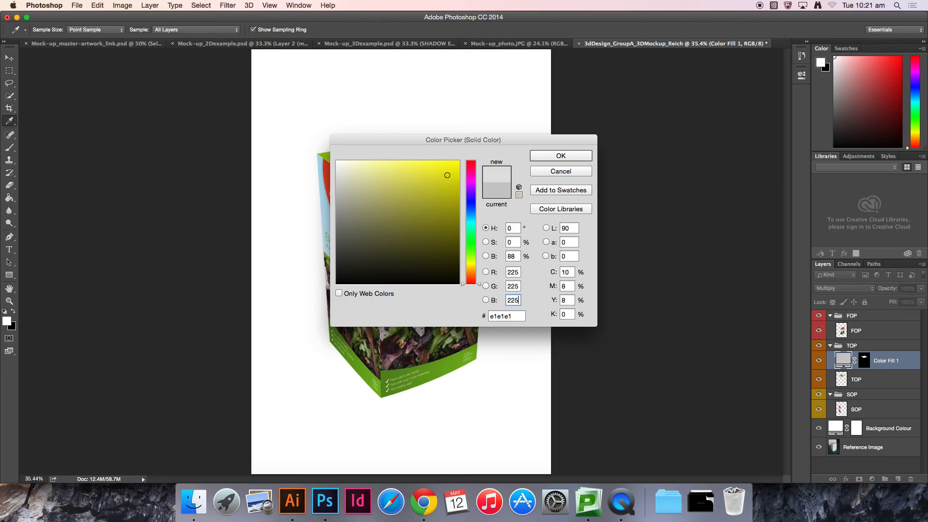
{"action": "left_click", "coordinate": [578, 155]}
{"action": "key", "text": "v"}
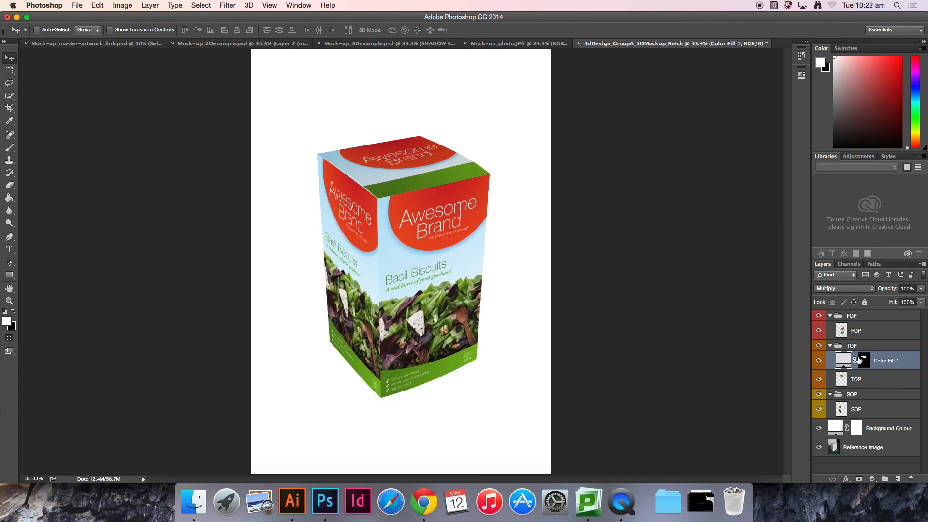
Step: Add a Solid Color fill of RGB 180, 180, 180 over the side face's selection and set its blend mode to Multiply
{"action": "left_click", "coordinate": [872, 411]}
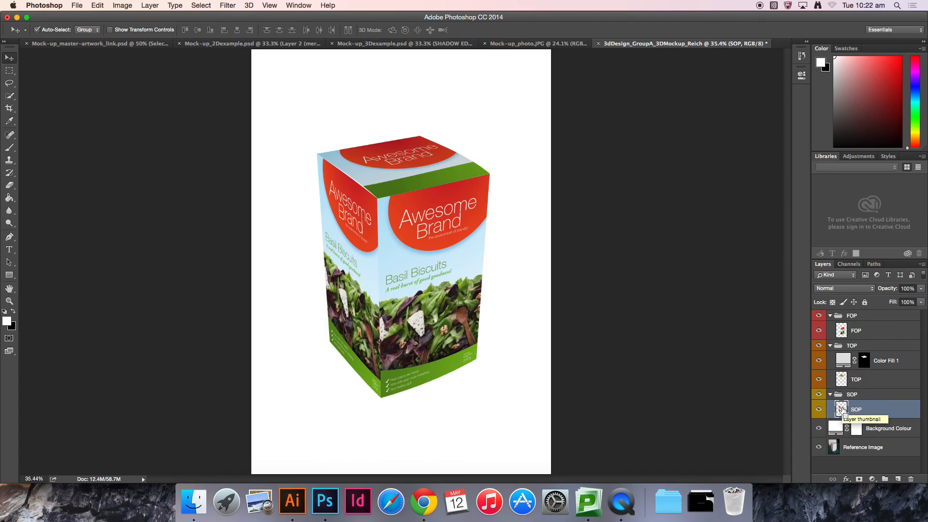
{"action": "left_click", "coordinate": [842, 410], "text": "super"}
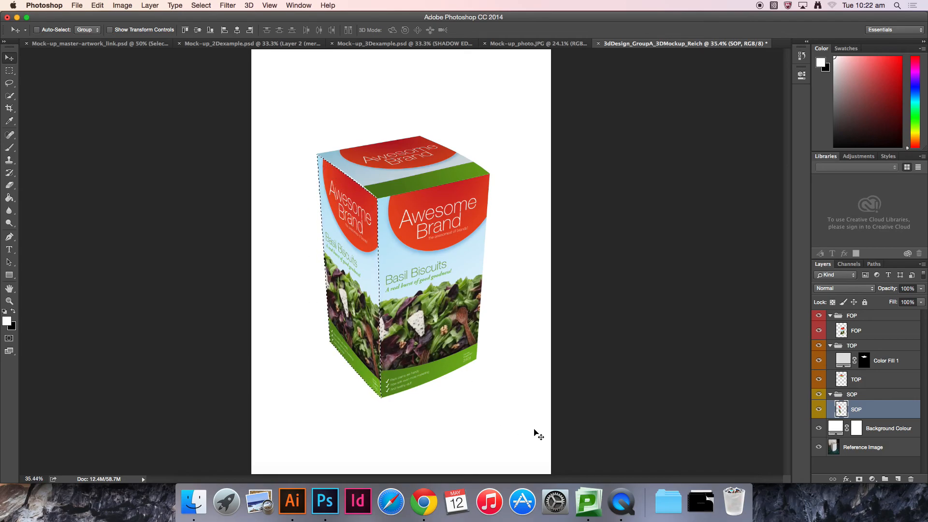
{"action": "left_click", "coordinate": [872, 479]}
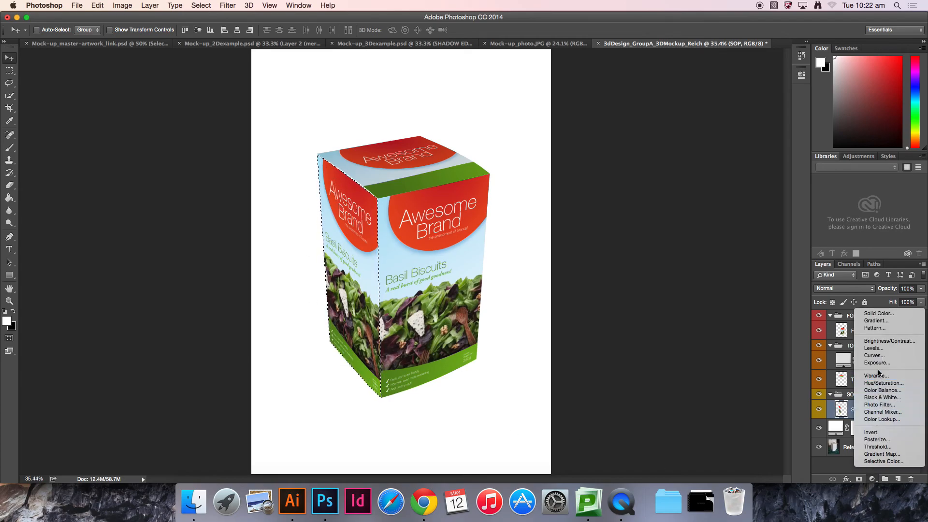
{"action": "left_click", "coordinate": [880, 314]}
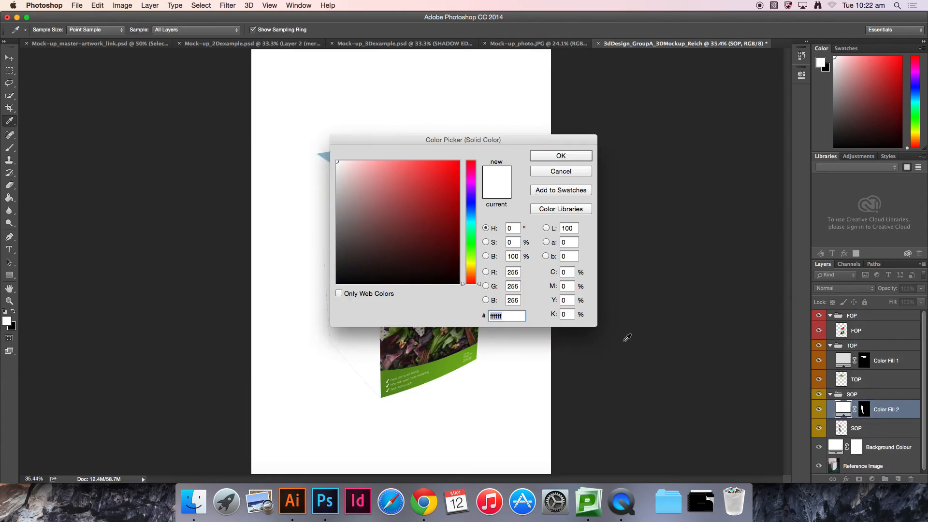
{"action": "left_click", "coordinate": [512, 272]}
{"action": "type", "text": "180"}
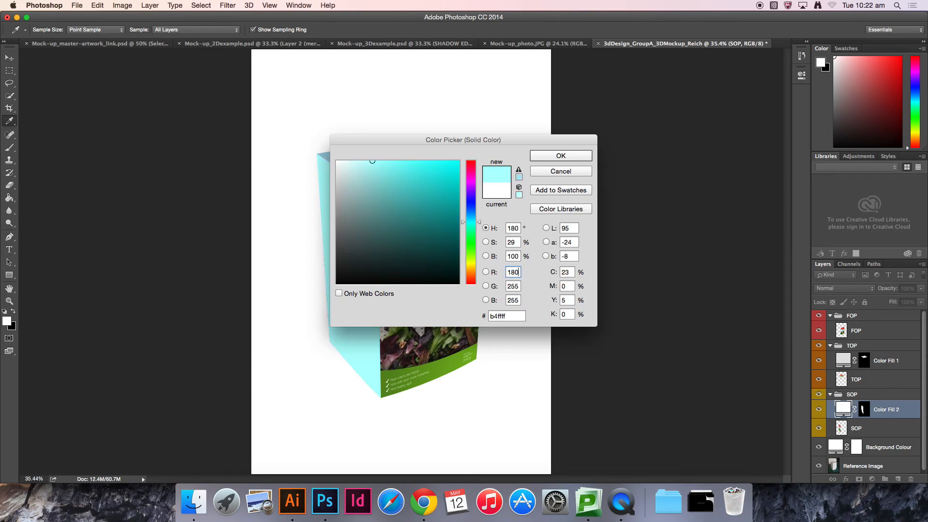
{"action": "key", "text": "Tab"}
{"action": "type", "text": "180"}
{"action": "key", "text": "Tab"}
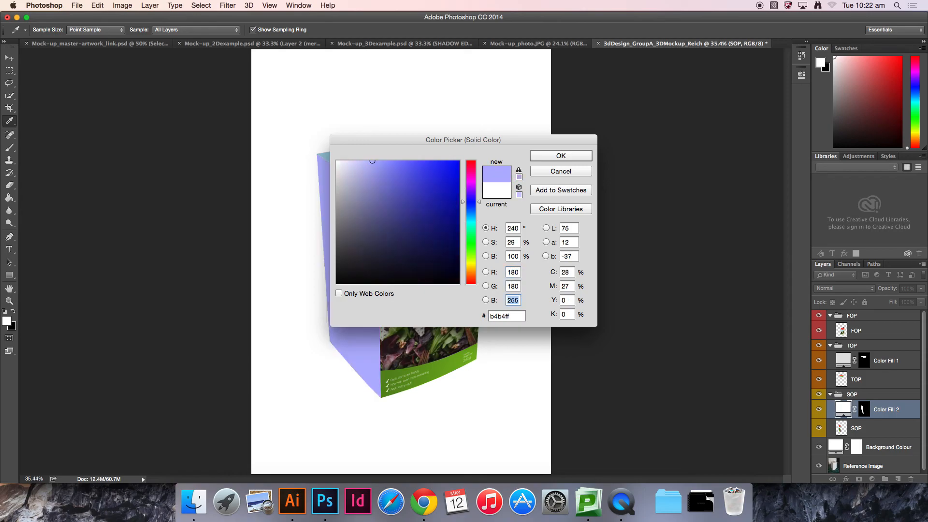
{"action": "type", "text": "180"}
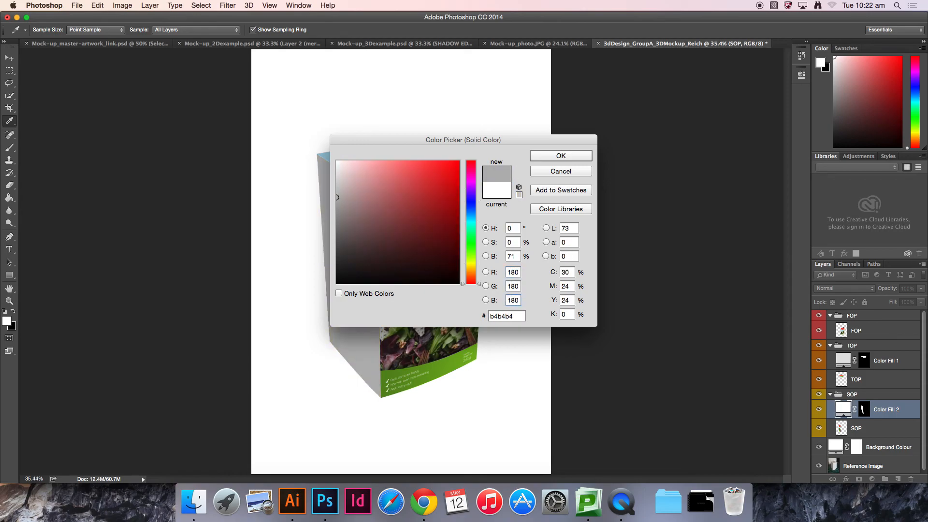
{"action": "left_click", "coordinate": [561, 156]}
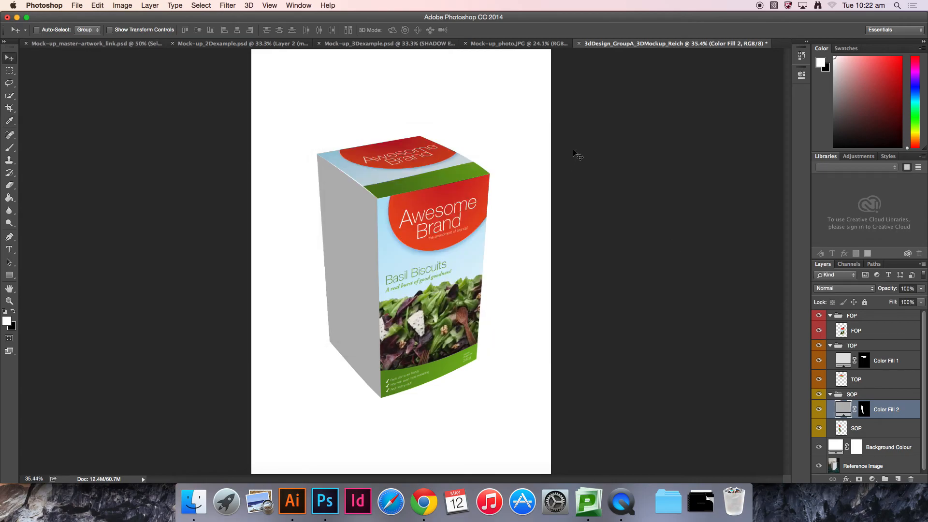
{"action": "left_click", "coordinate": [844, 289]}
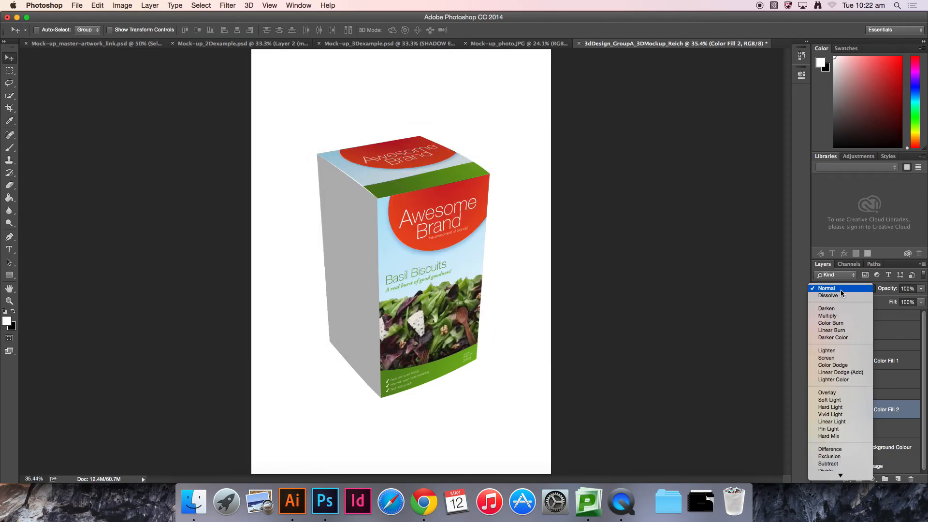
{"action": "left_click", "coordinate": [833, 316]}
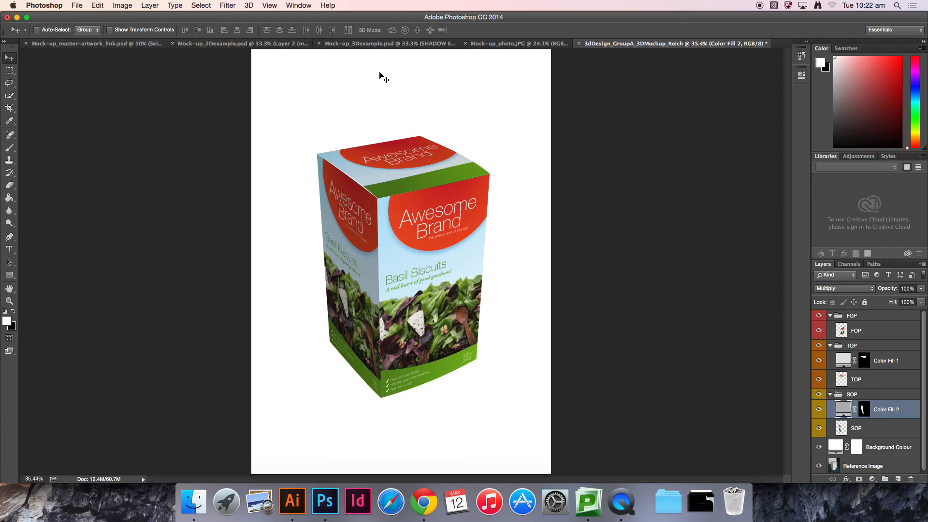
Step: Check the 3D example document, then duplicate the top face's Color Fill 1 layer
{"action": "left_click", "coordinate": [354, 44]}
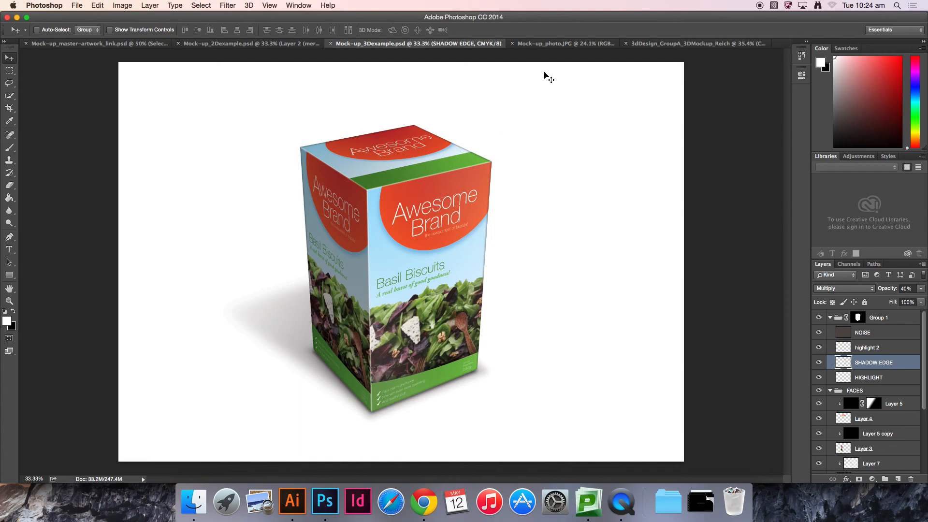
{"action": "left_click", "coordinate": [679, 44]}
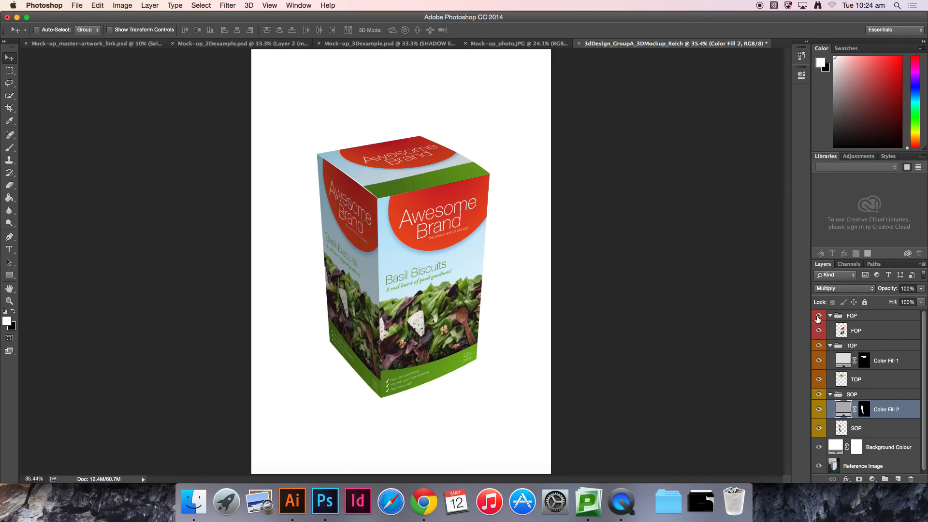
{"action": "left_click", "coordinate": [874, 382]}
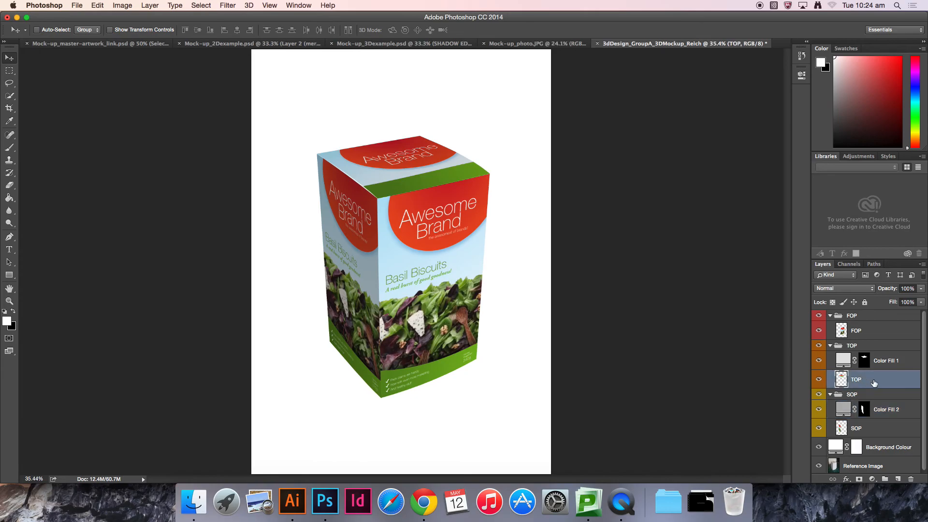
{"action": "left_click", "coordinate": [894, 361]}
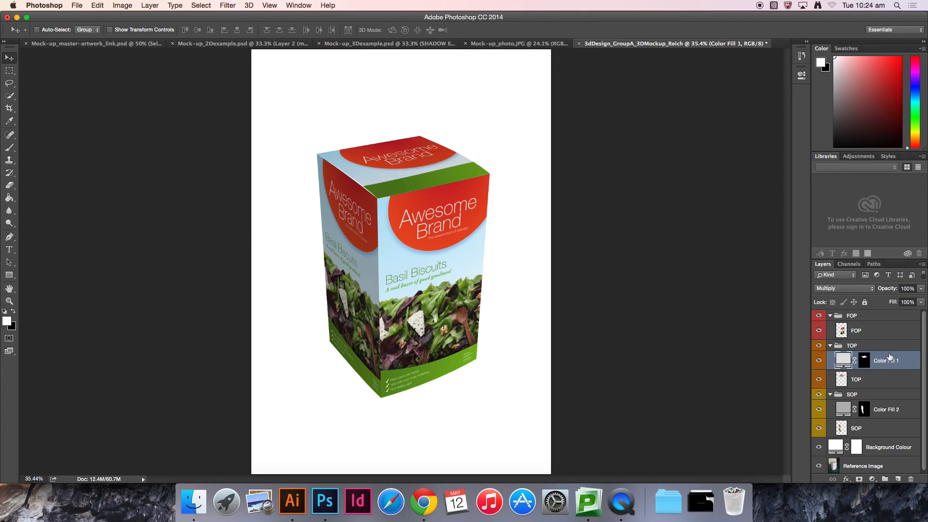
{"action": "left_click", "coordinate": [923, 264]}
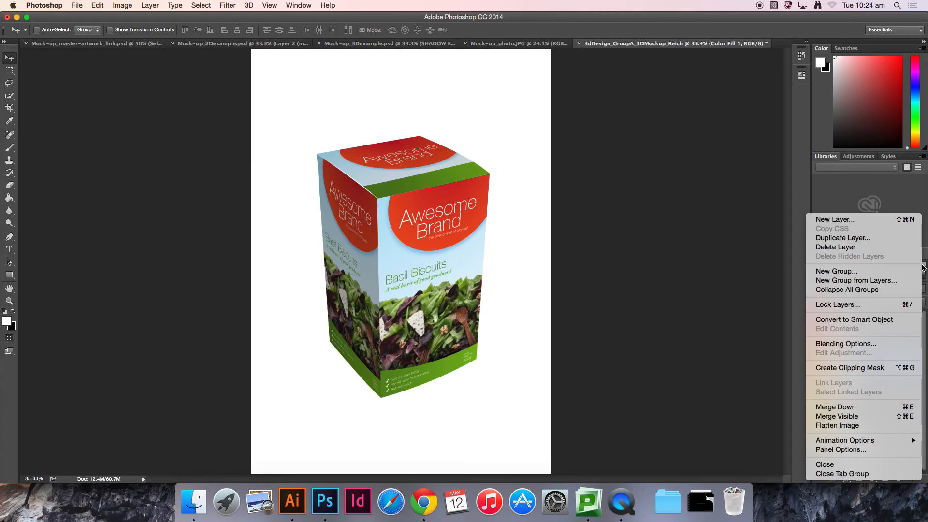
{"action": "left_click", "coordinate": [860, 238]}
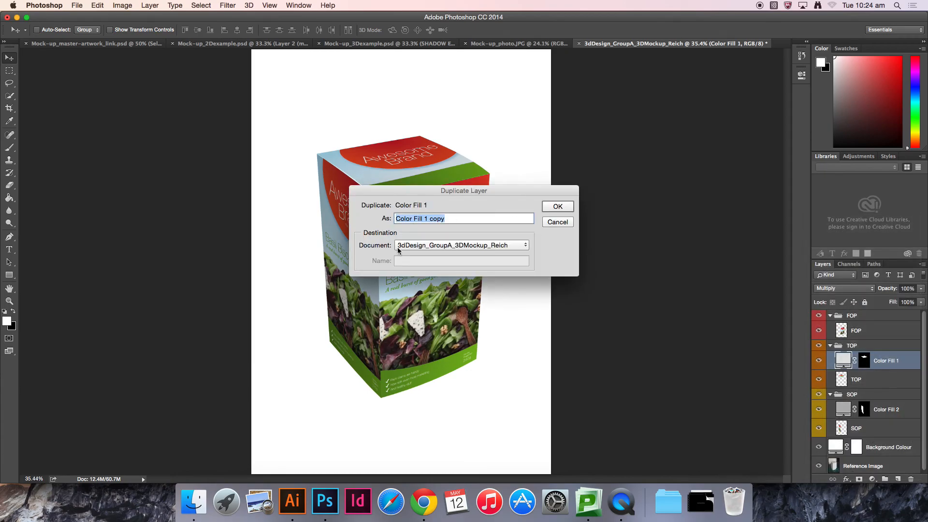
{"action": "left_click", "coordinate": [558, 222]}
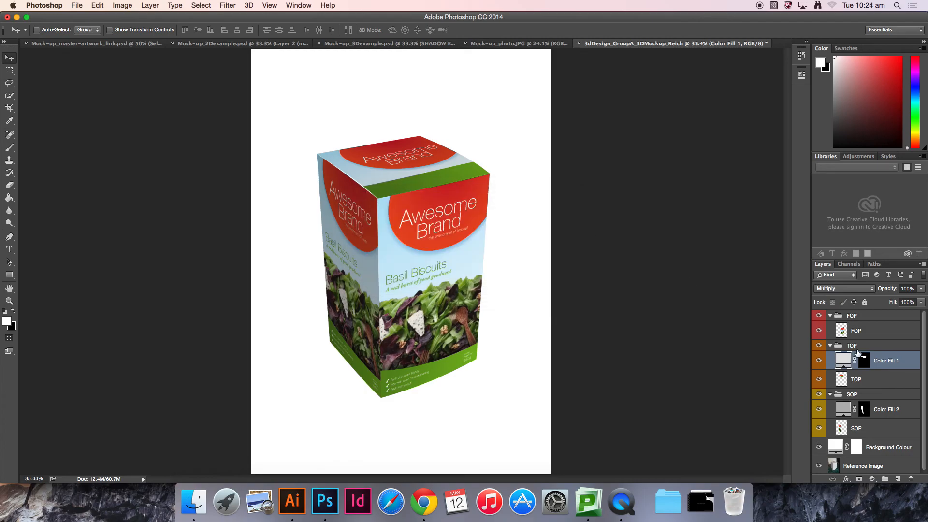
{"action": "left_click_drag", "start_coordinate": [888, 360], "coordinate": [891, 356], "text": "alt"}
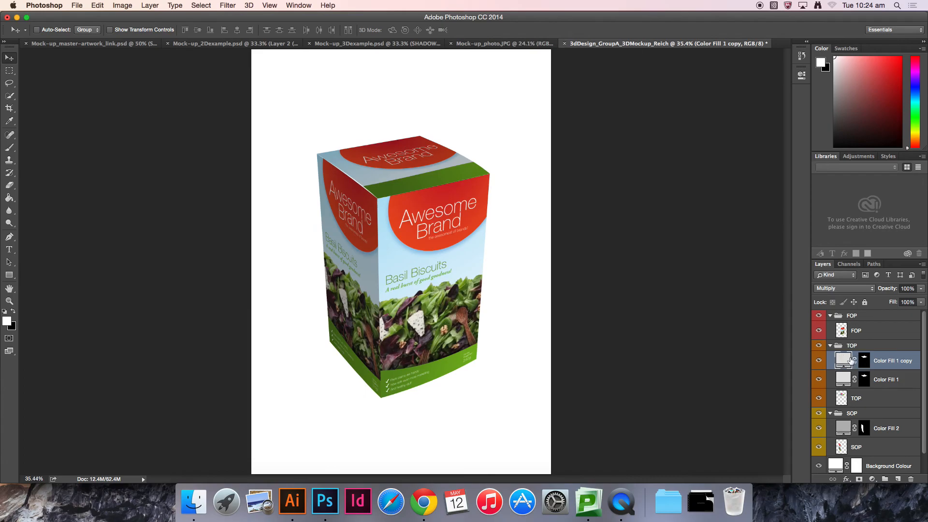
{"action": "key", "text": "super+z"}
{"action": "key", "text": "super+z"}
Step: Change the duplicated top-face fill to RGB 255, 255, 255 and set its blend mode to Screen
{"action": "double_click", "coordinate": [844, 360]}
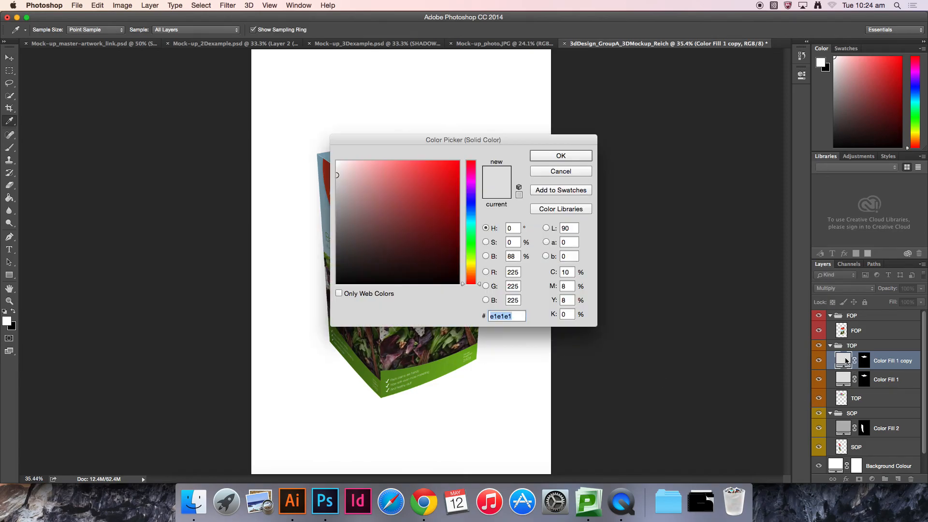
{"action": "double_click", "coordinate": [511, 272]}
{"action": "type", "text": "255"}
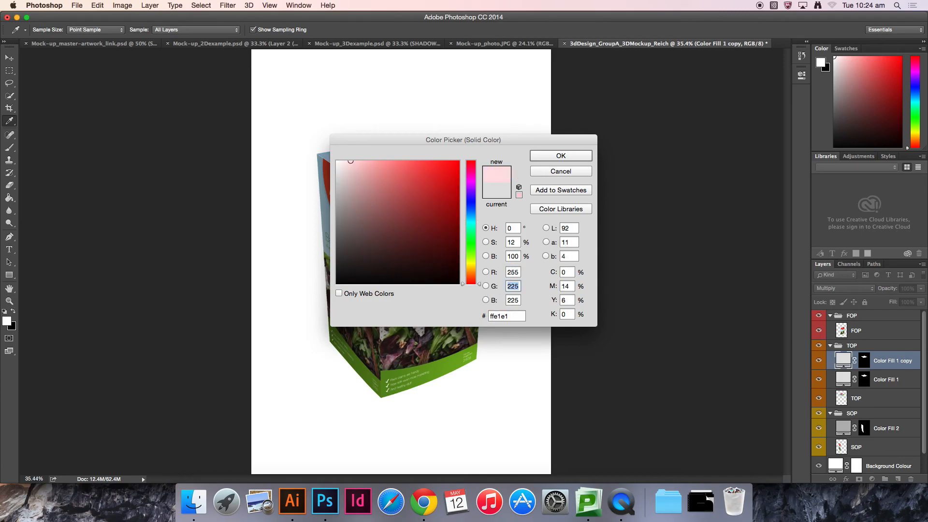
{"action": "key", "text": "Tab"}
{"action": "type", "text": "255"}
{"action": "key", "text": "Tab"}
{"action": "type", "text": "255"}
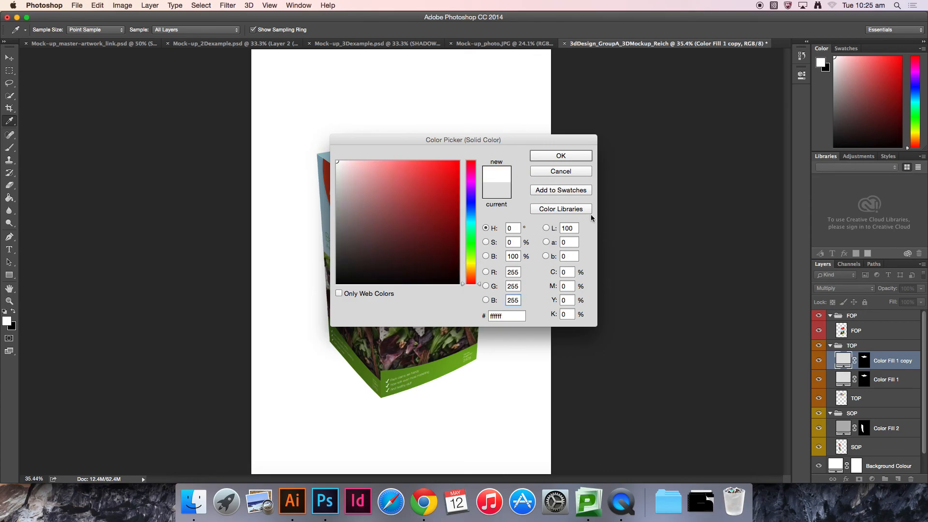
{"action": "left_click", "coordinate": [581, 157]}
{"action": "key", "text": "v"}
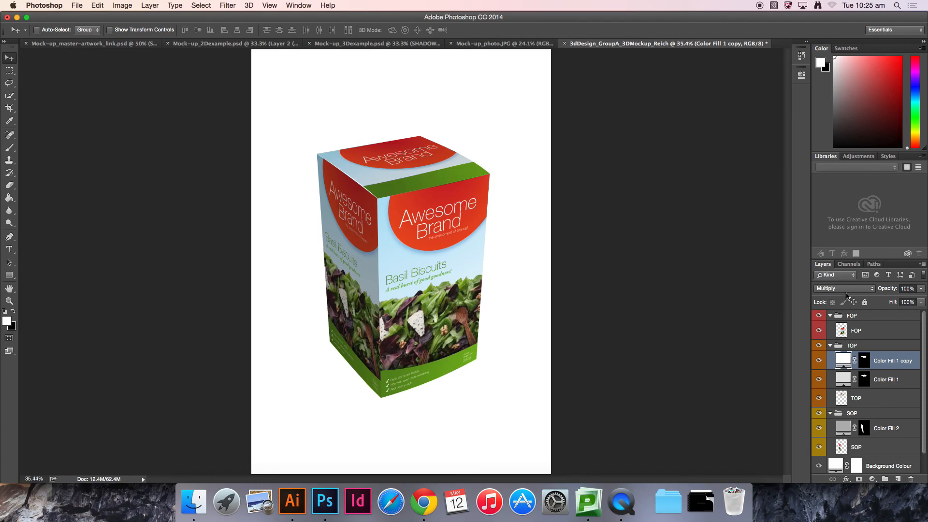
{"action": "left_click", "coordinate": [847, 290]}
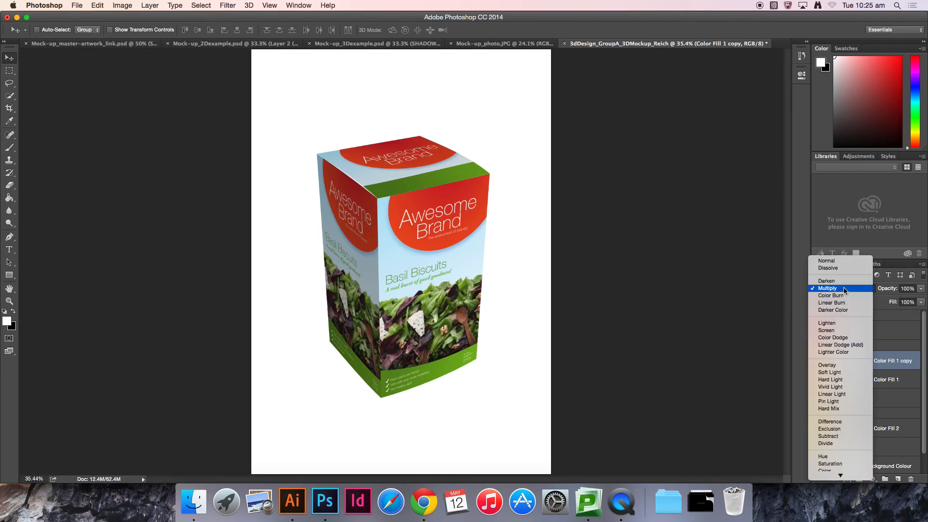
{"action": "left_click", "coordinate": [847, 331]}
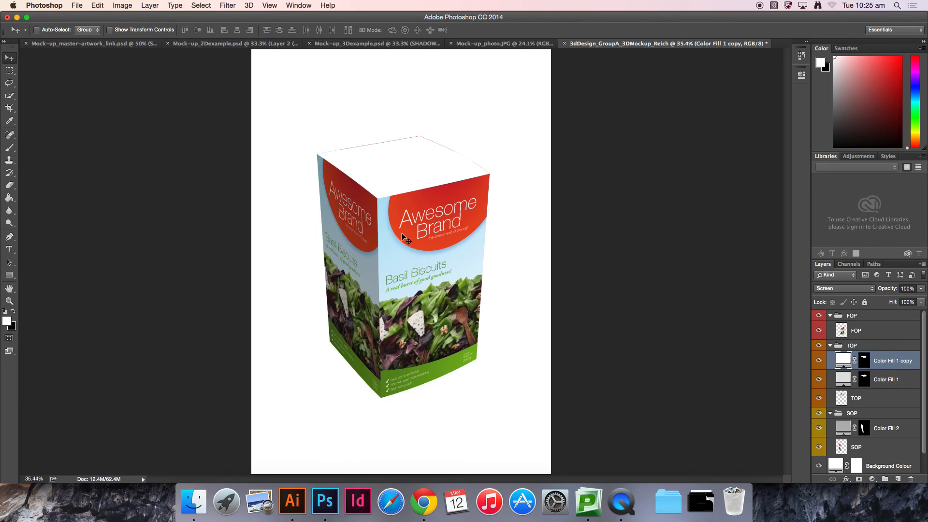
Step: Paint black on the duplicate fill's layer mask with a soft brush about 1000 px near the top face's left corner
{"action": "key", "text": "super+equal"}
{"action": "key", "text": "super+equal"}
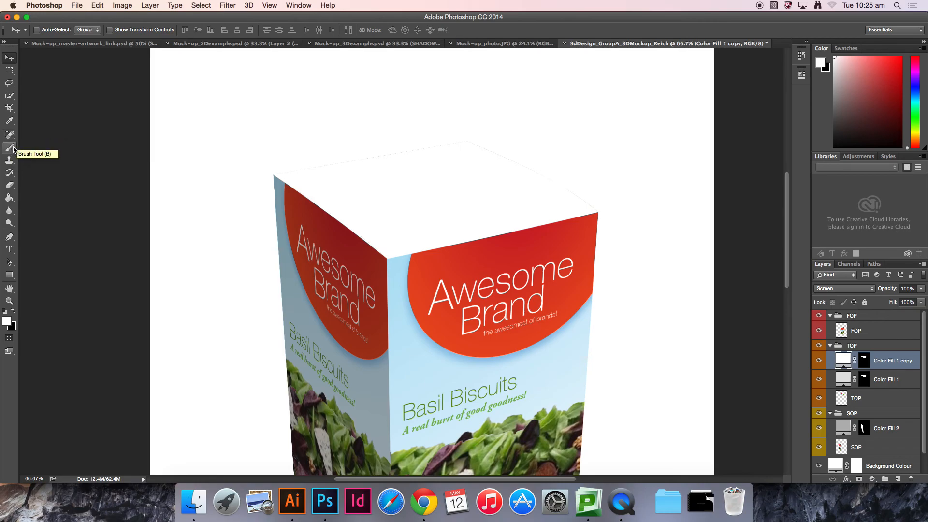
{"action": "left_click", "coordinate": [10, 148]}
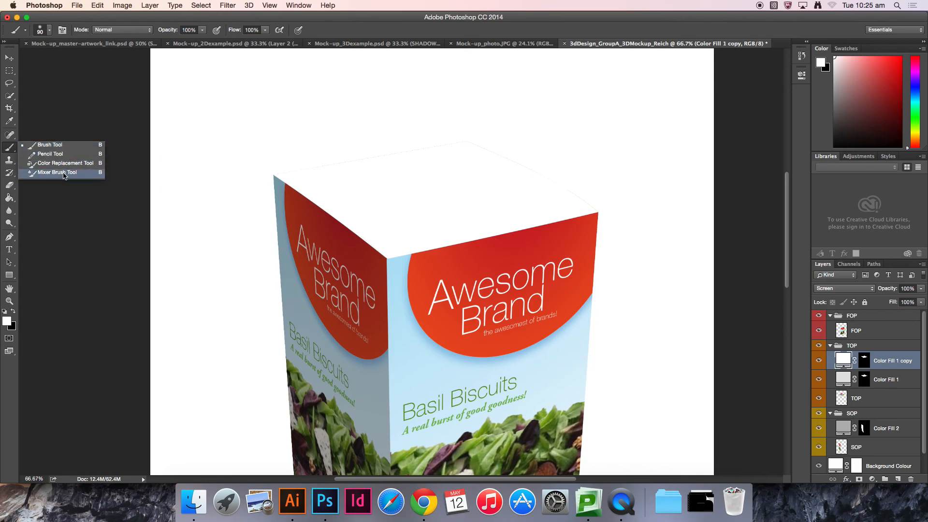
{"action": "left_click", "coordinate": [59, 146]}
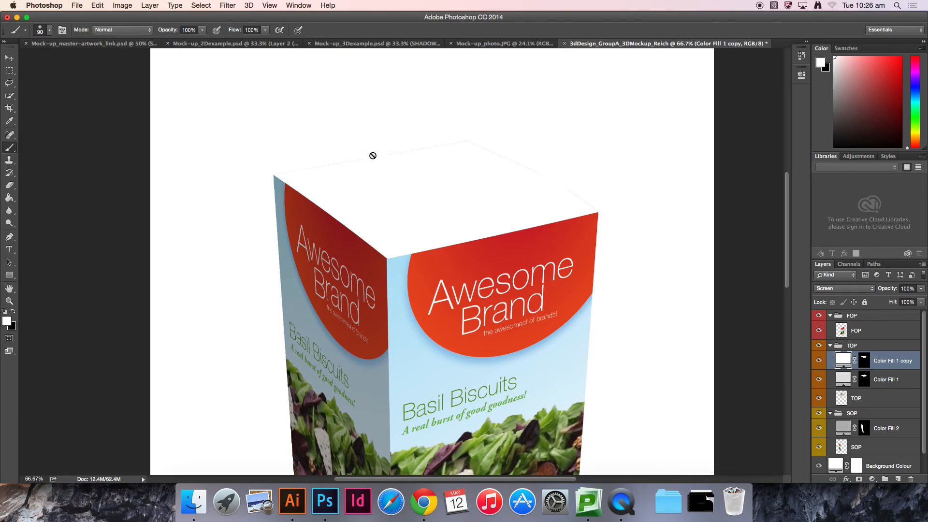
{"action": "left_click", "coordinate": [865, 362]}
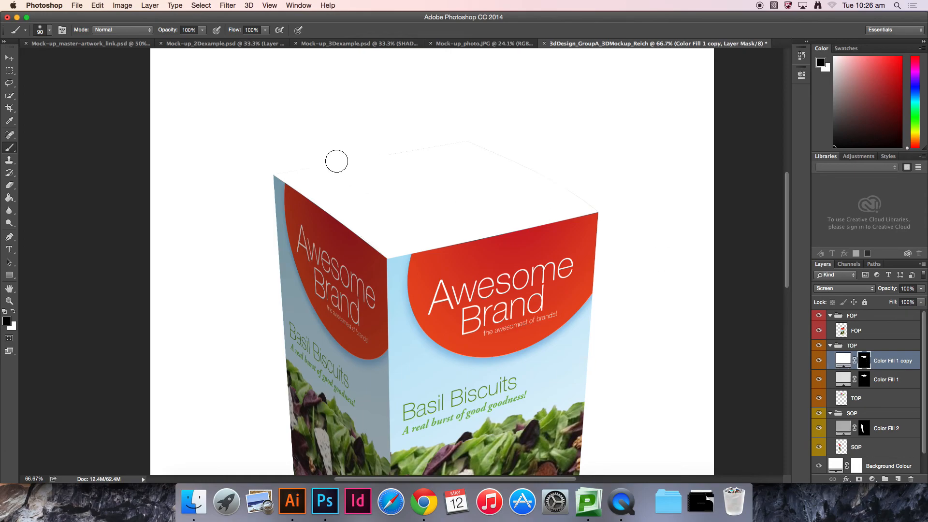
{"action": "left_click", "coordinate": [50, 30]}
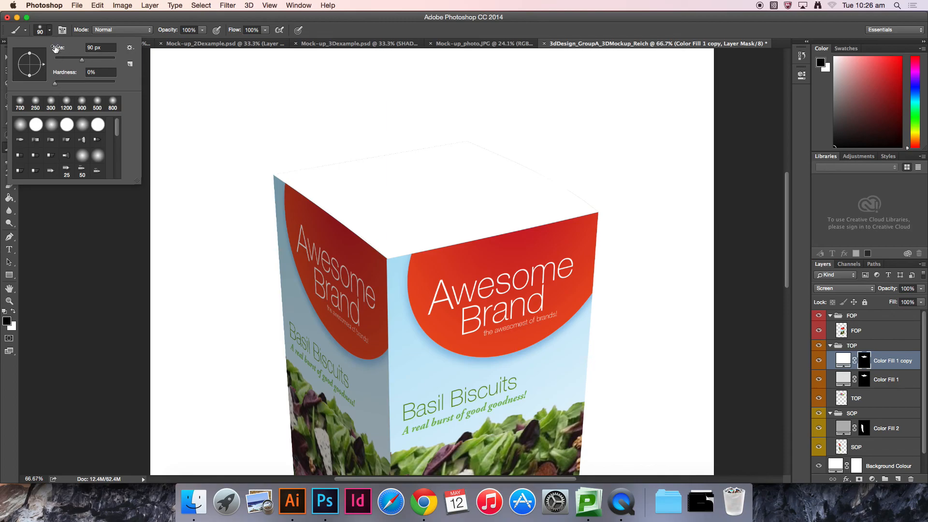
{"action": "left_click", "coordinate": [50, 33]}
{"action": "key", "text": "bracketright"}
{"action": "key", "text": "bracketright"}
{"action": "key", "text": "bracketright"}
{"action": "key", "text": "bracketright"}
{"action": "key", "text": "bracketright"}
{"action": "key", "text": "bracketright"}
{"action": "key", "text": "bracketright"}
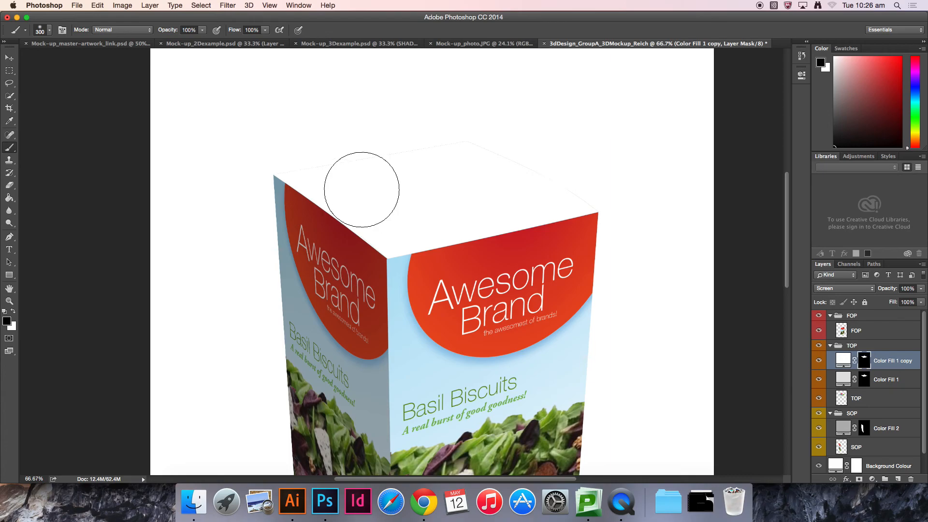
{"action": "key", "text": "bracketright"}
{"action": "key", "text": "bracketright"}
{"action": "key", "text": "bracketright"}
{"action": "key", "text": "bracketright"}
{"action": "key", "text": "bracketright"}
{"action": "key", "text": "bracketright"}
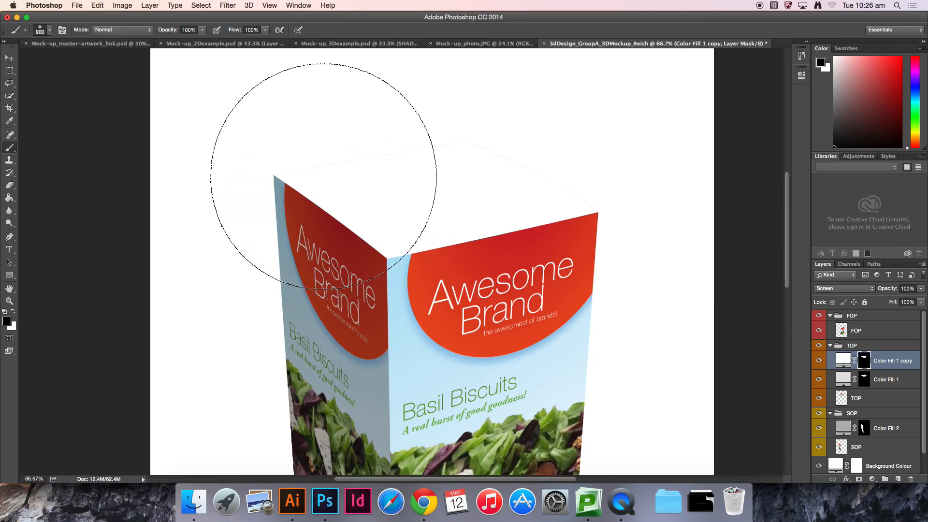
{"action": "key", "text": "bracketleft"}
{"action": "key", "text": "bracketleft"}
{"action": "key", "text": "bracketleft"}
{"action": "key", "text": "bracketleft"}
{"action": "key", "text": "bracketleft"}
{"action": "key", "text": "bracketleft"}
{"action": "key", "text": "bracketleft"}
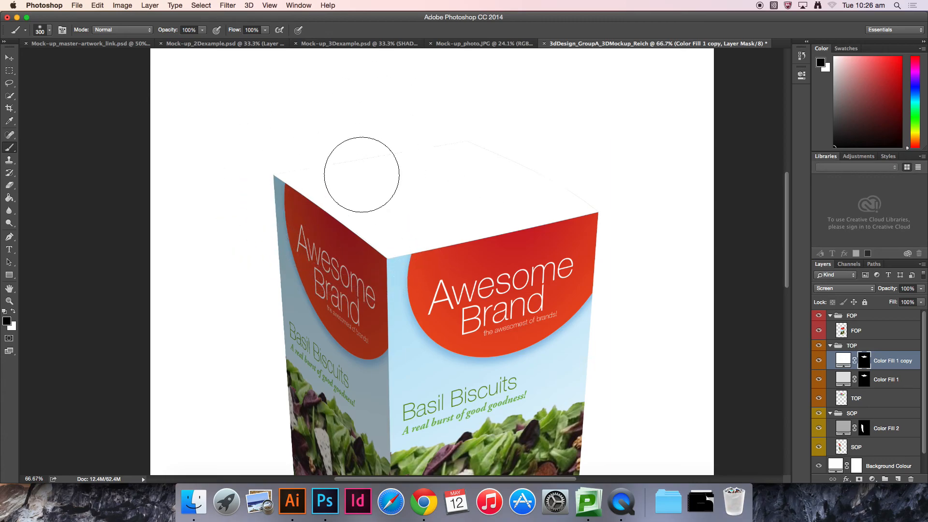
{"action": "key", "text": "bracketright"}
{"action": "key", "text": "bracketright"}
{"action": "key", "text": "bracketright"}
{"action": "key", "text": "bracketright"}
{"action": "key", "text": "bracketright"}
{"action": "key", "text": "bracketright"}
{"action": "key", "text": "bracketright"}
{"action": "key", "text": "bracketright"}
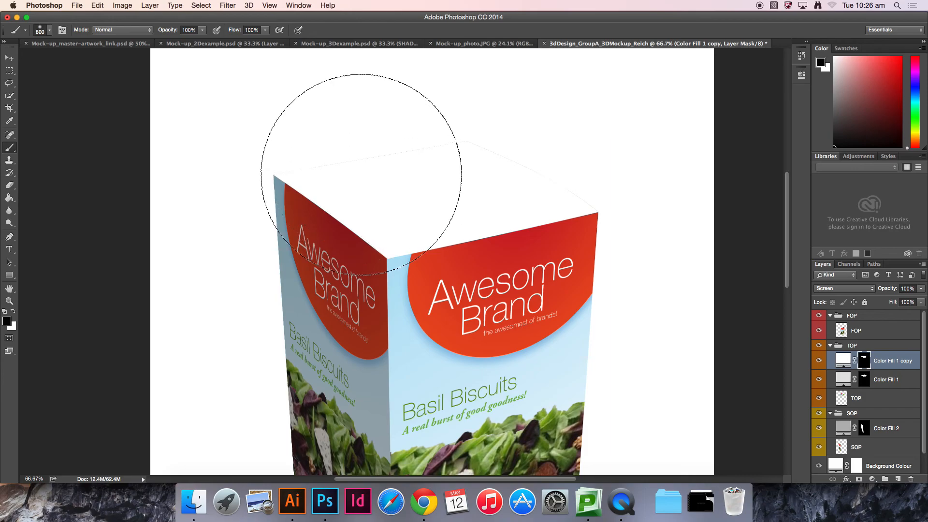
{"action": "left_click", "coordinate": [344, 175]}
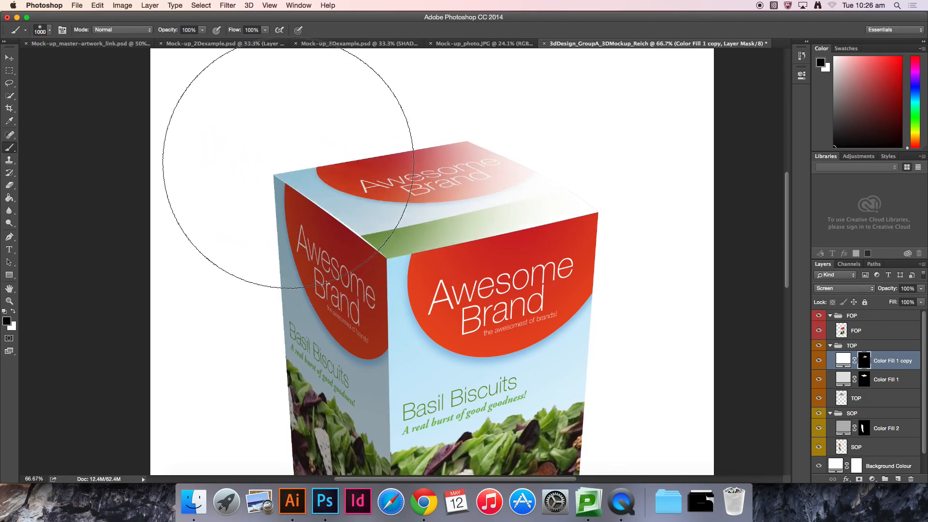
{"action": "key", "text": "v"}
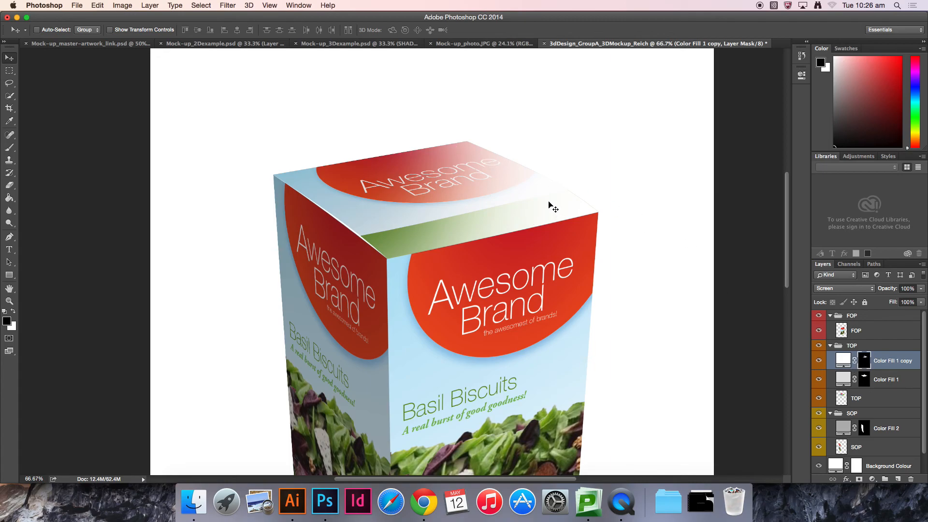
Step: Paint black on the top-face highlight mask near the top face's left side, viewing the mask to check the gradient
{"action": "left_click", "coordinate": [865, 361], "text": "alt"}
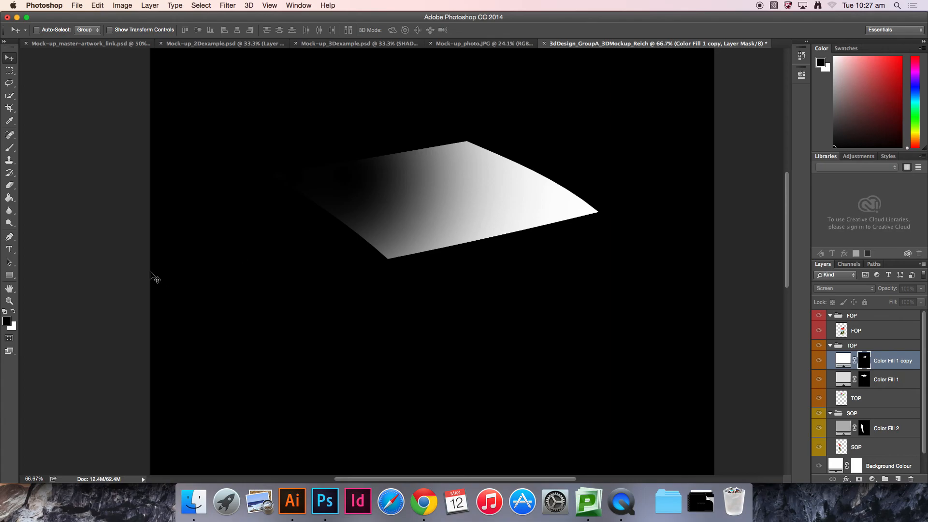
{"action": "left_click", "coordinate": [875, 347]}
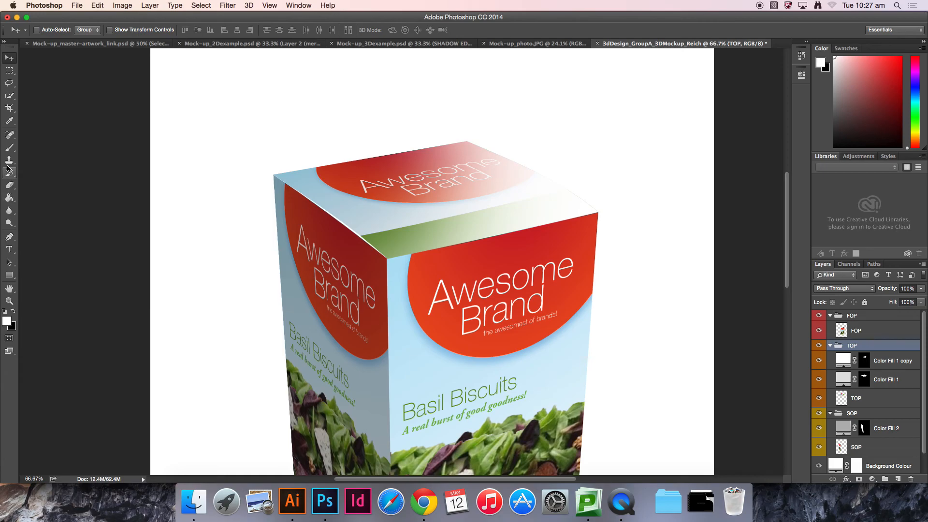
{"action": "left_click", "coordinate": [10, 148]}
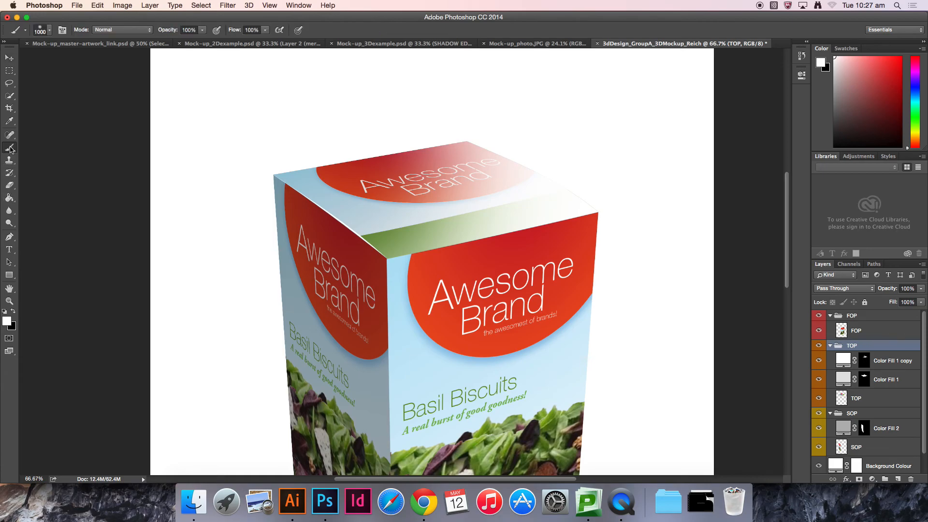
{"action": "left_click", "coordinate": [13, 311]}
{"action": "left_click", "coordinate": [865, 361]}
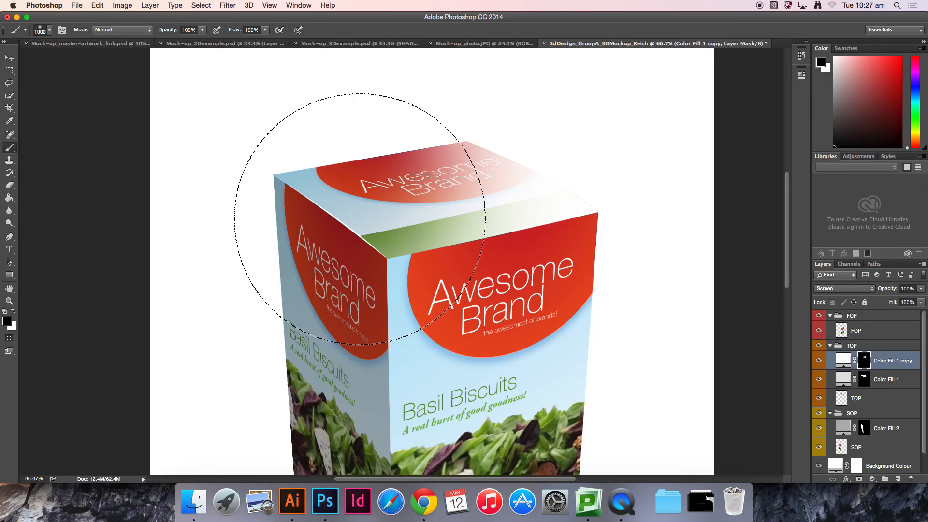
{"action": "left_click", "coordinate": [364, 191]}
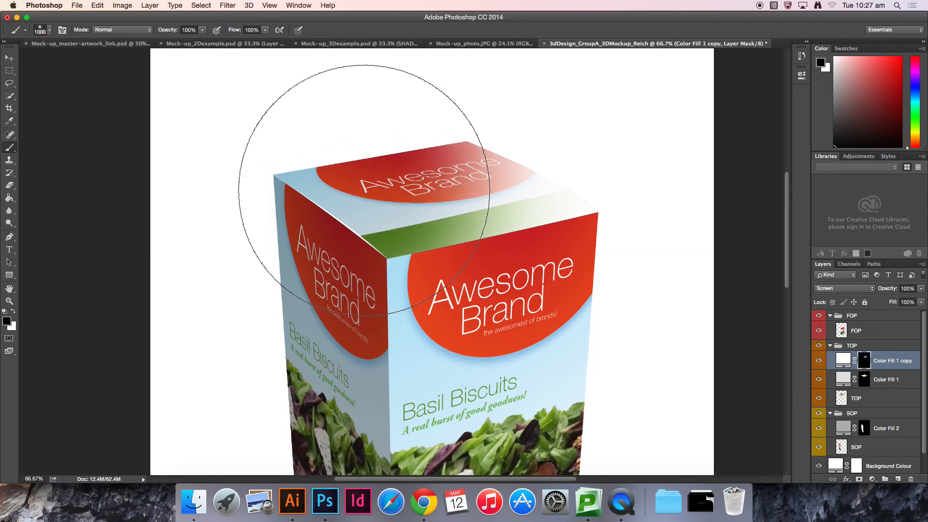
{"action": "left_click", "coordinate": [863, 361], "text": "alt"}
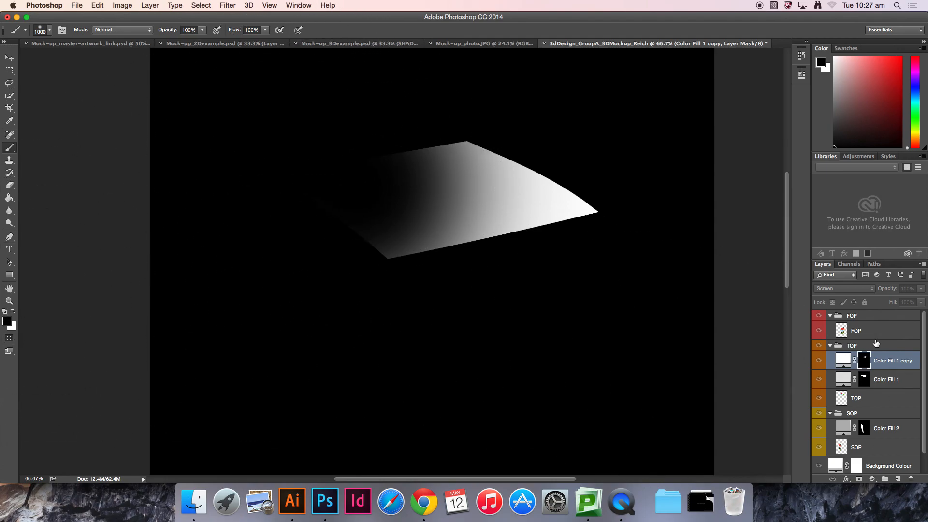
{"action": "left_click", "coordinate": [865, 346]}
Step: Paint white on the highlight mask across the centre of the top face and check the mask
{"action": "left_click", "coordinate": [14, 312]}
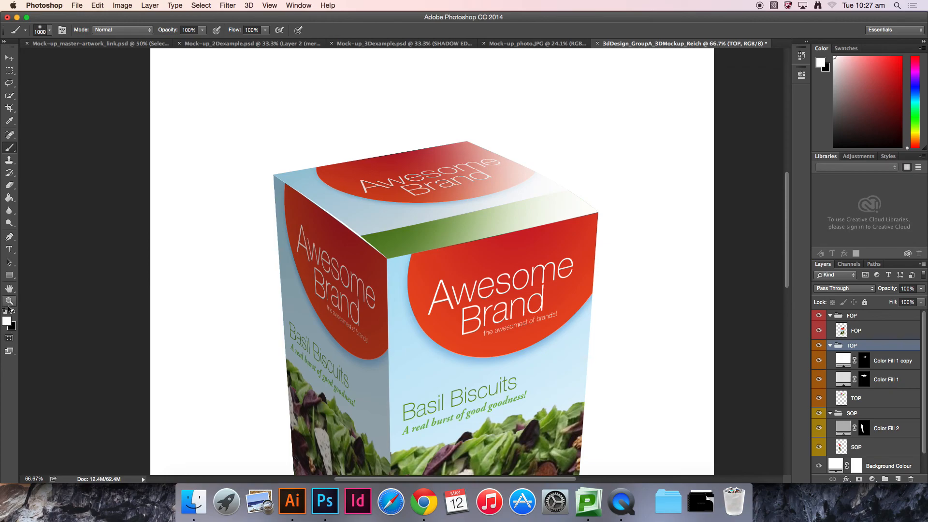
{"action": "left_click", "coordinate": [867, 364]}
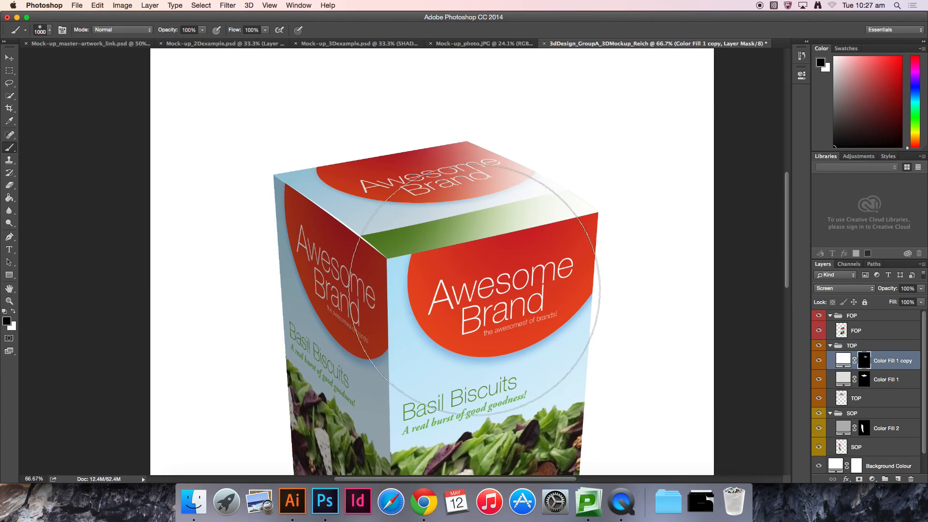
{"action": "left_click", "coordinate": [364, 213]}
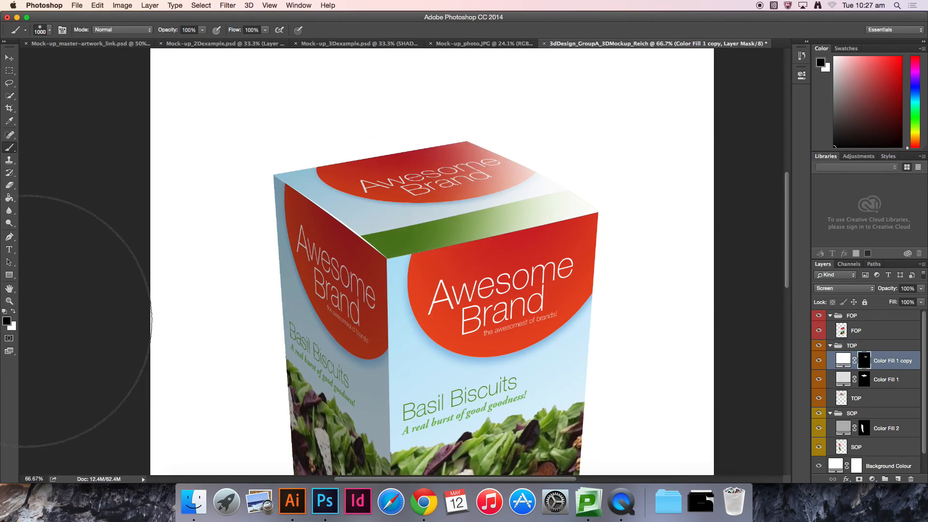
{"action": "left_click", "coordinate": [13, 311]}
{"action": "left_click", "coordinate": [424, 204]}
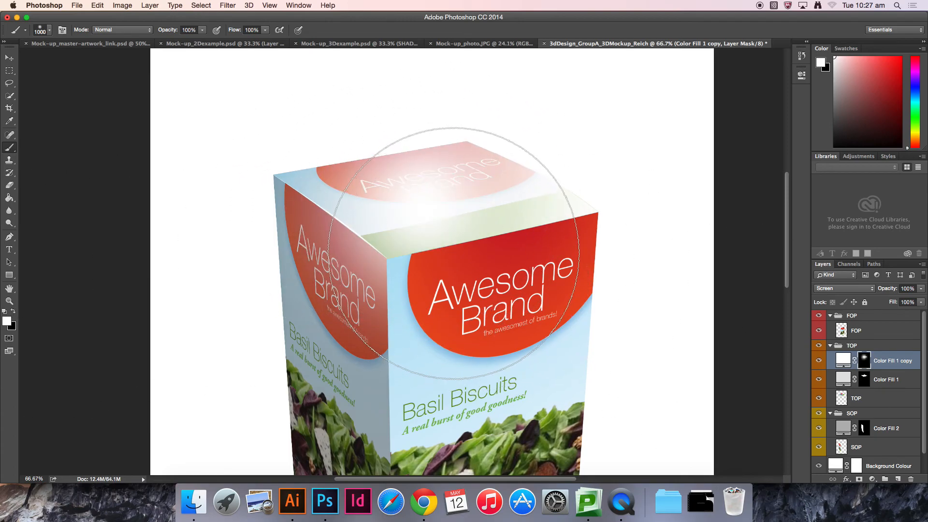
{"action": "left_click", "coordinate": [864, 361], "text": "alt"}
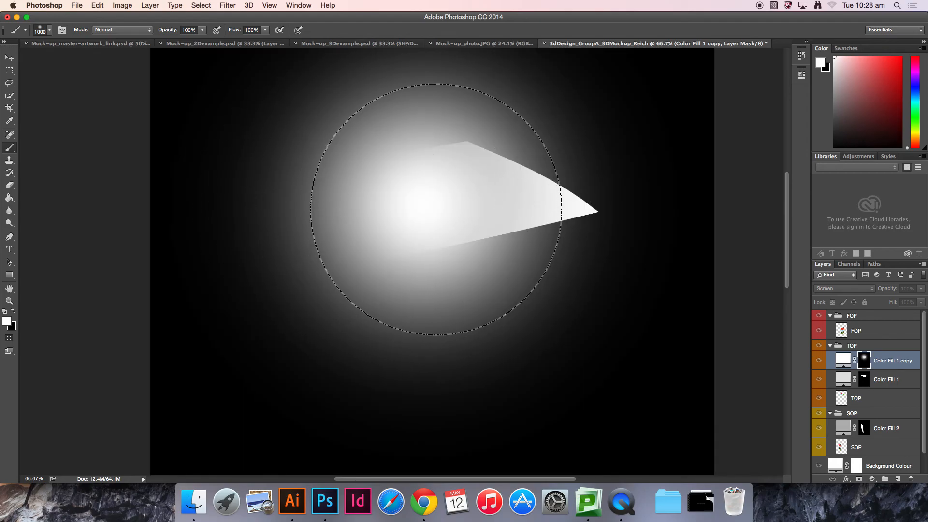
{"action": "left_click", "coordinate": [877, 347]}
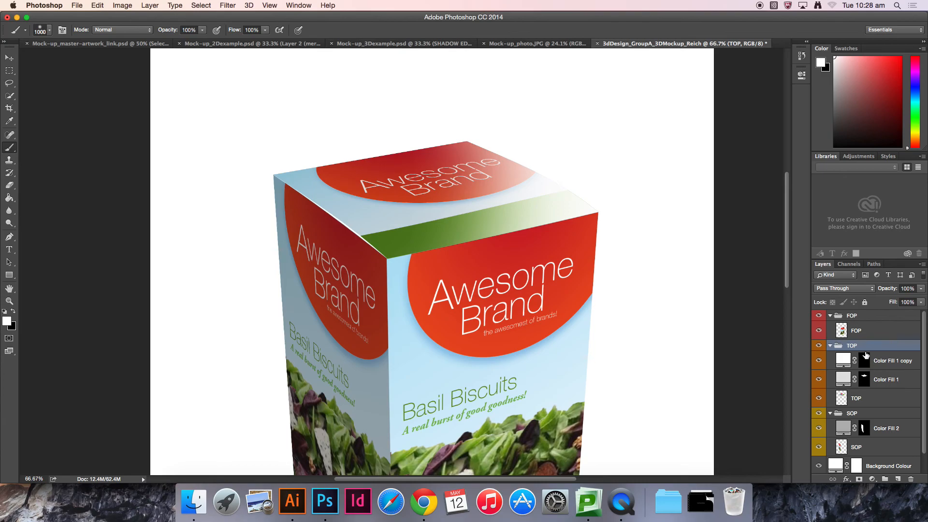
Step: Set the Color Fill 1 copy layer's fill to 40%
{"action": "key", "text": "v"}
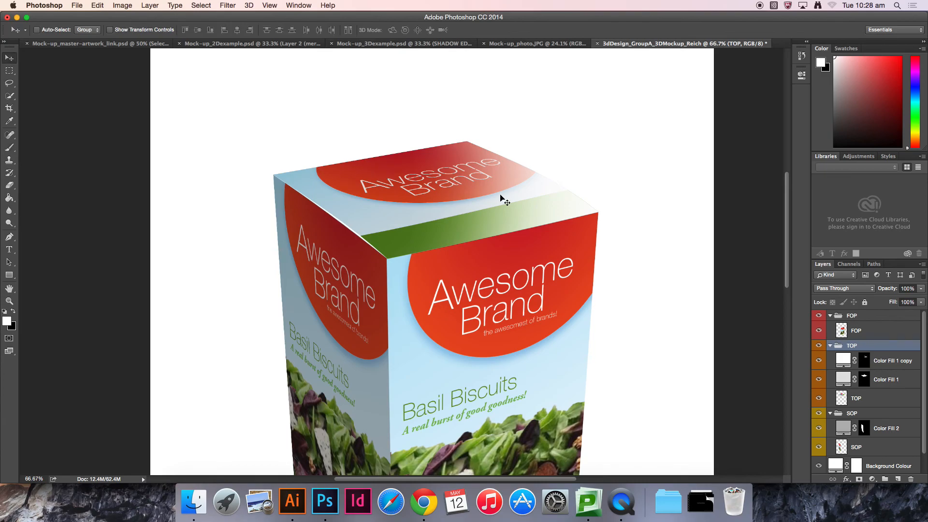
{"action": "left_click", "coordinate": [887, 367]}
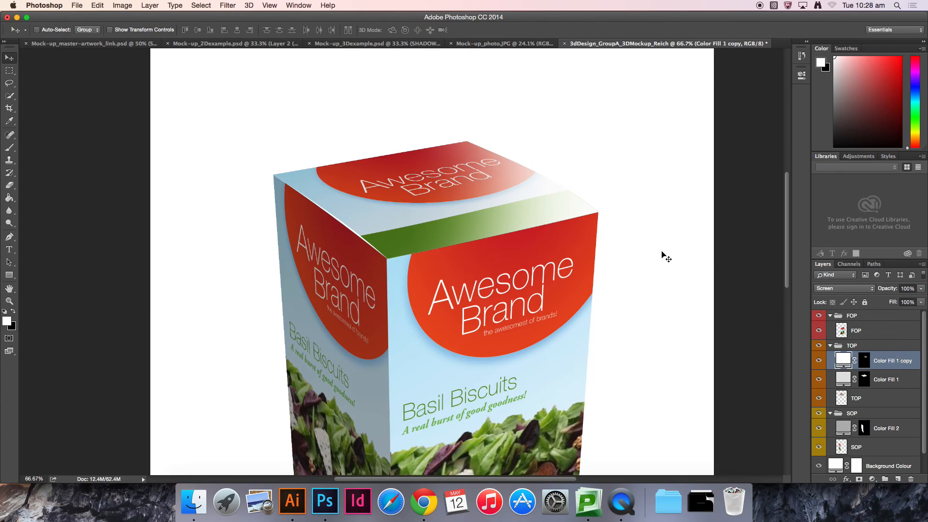
{"action": "left_click", "coordinate": [905, 303]}
{"action": "type", "text": "35"}
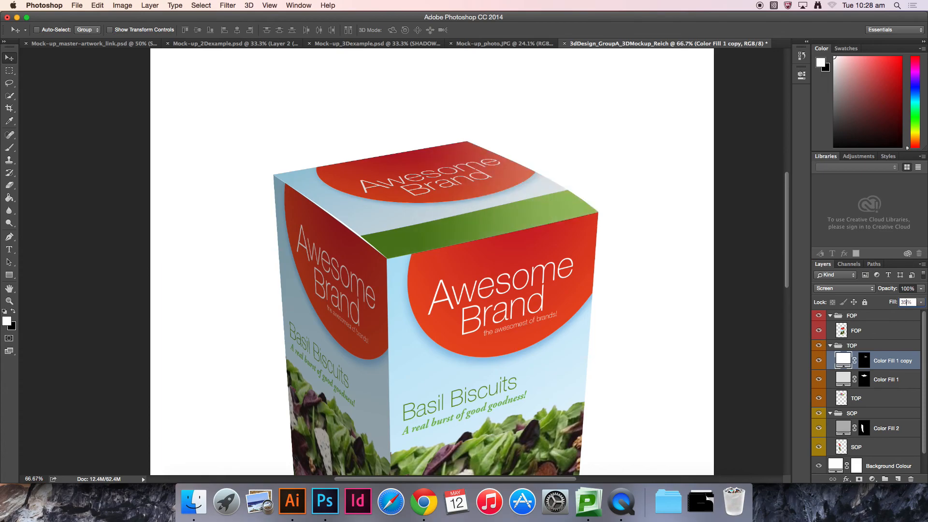
{"action": "type", "text": "40"}
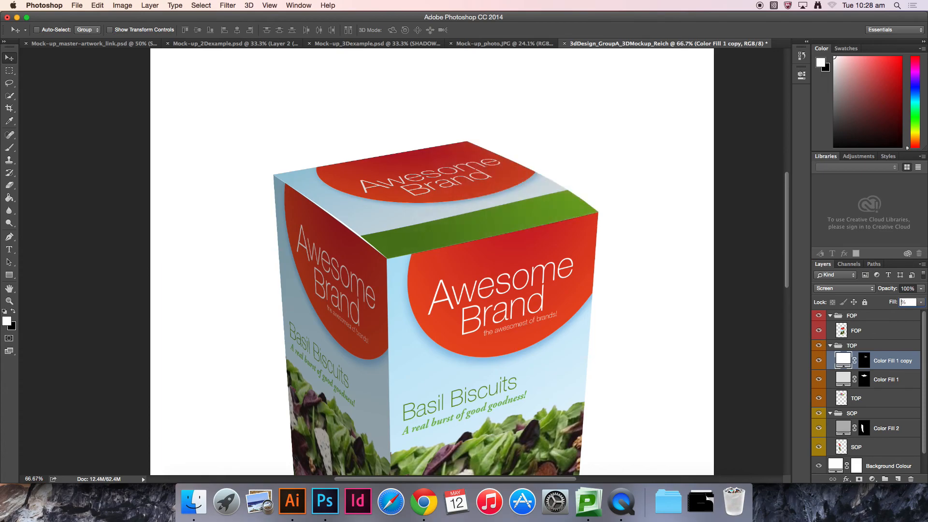
{"action": "key", "text": "Return"}
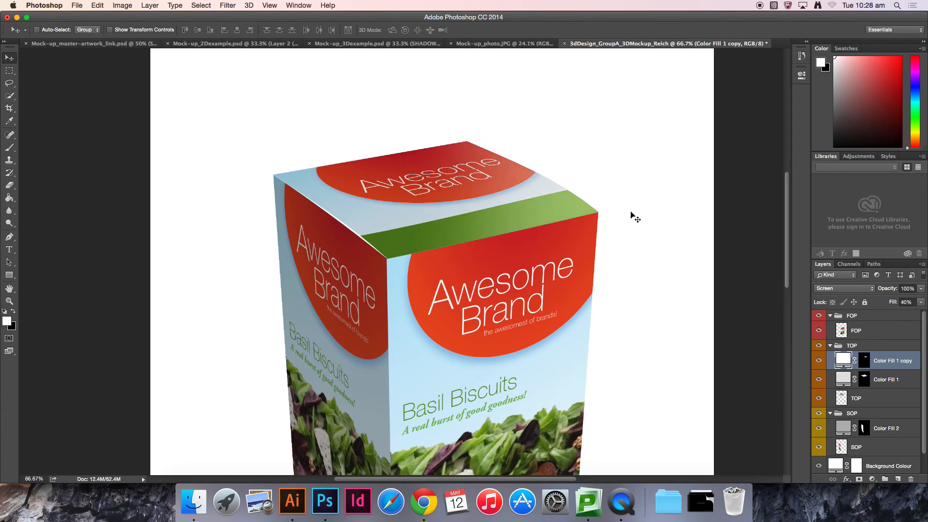
Step: Fit the document in the window and toggle the top-face highlight on and off to compare the shading
{"action": "key", "text": "super+minus"}
{"action": "key", "text": "super+0"}
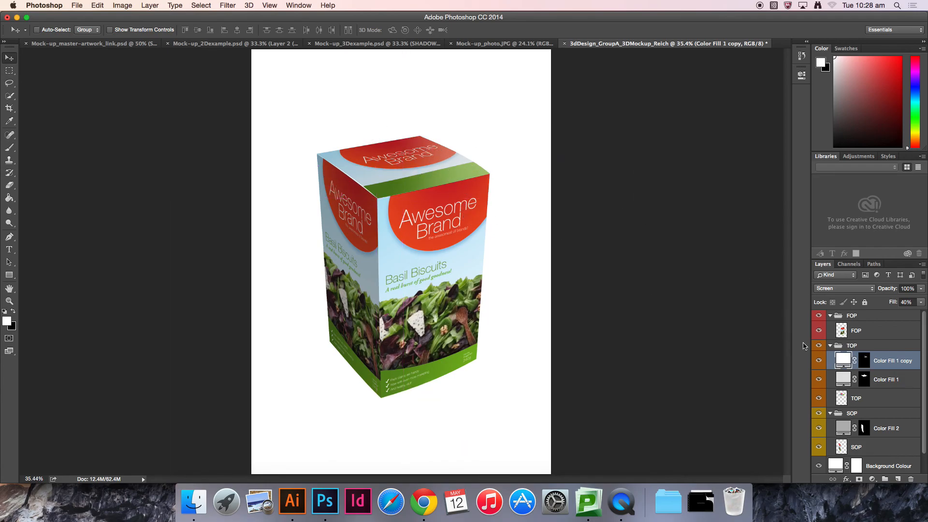
{"action": "left_click", "coordinate": [821, 360]}
{"action": "left_click", "coordinate": [821, 359]}
{"action": "left_click", "coordinate": [821, 359]}
{"action": "left_click", "coordinate": [820, 360]}
{"action": "left_click", "coordinate": [820, 359]}
{"action": "left_click", "coordinate": [821, 360]}
{"action": "left_click", "coordinate": [821, 359]}
{"action": "left_click", "coordinate": [820, 359]}
Step: Collapse the TOP group and load the front face's selection from the FOP layer's thumbnail
{"action": "scroll", "coordinate": [924, 346], "scroll_direction": "down", "scroll_amount": 2}
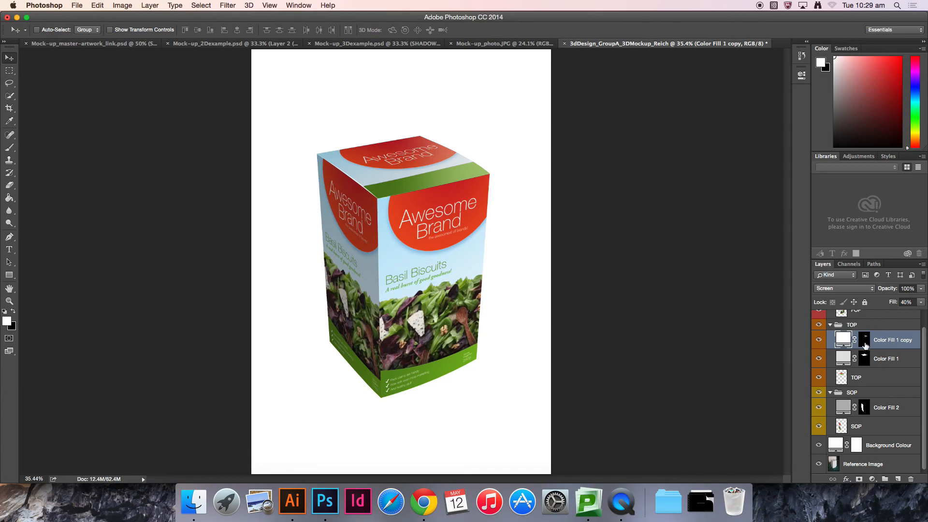
{"action": "left_click", "coordinate": [832, 326]}
{"action": "left_click", "coordinate": [868, 347]}
{"action": "left_click", "coordinate": [868, 333]}
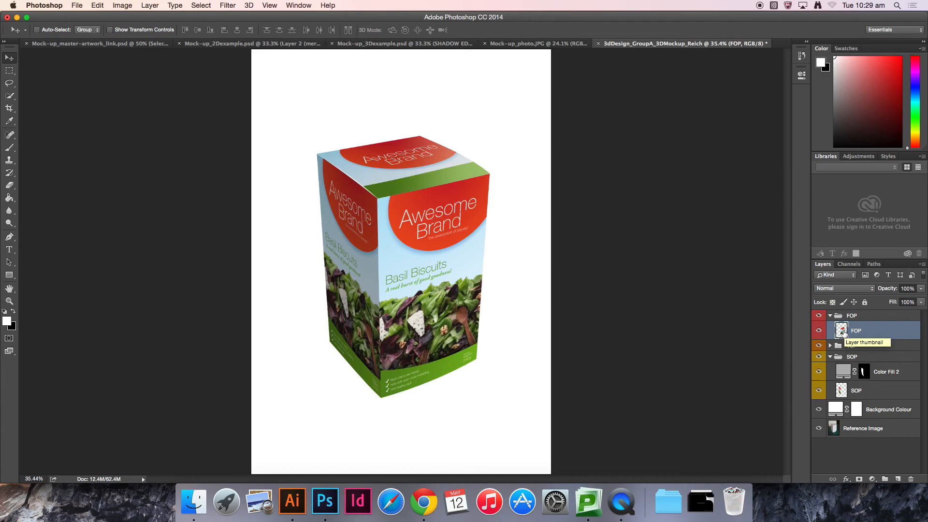
{"action": "left_click", "coordinate": [842, 331], "text": "super"}
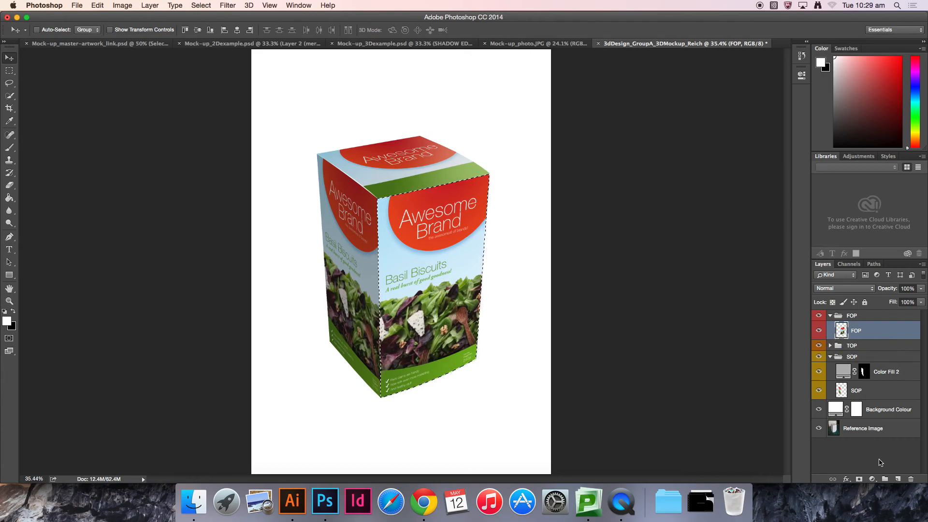
Step: Add a white Solid Color fill (RGB 255, 255, 255) over the front face and set its blend mode to Screen
{"action": "left_click", "coordinate": [872, 480]}
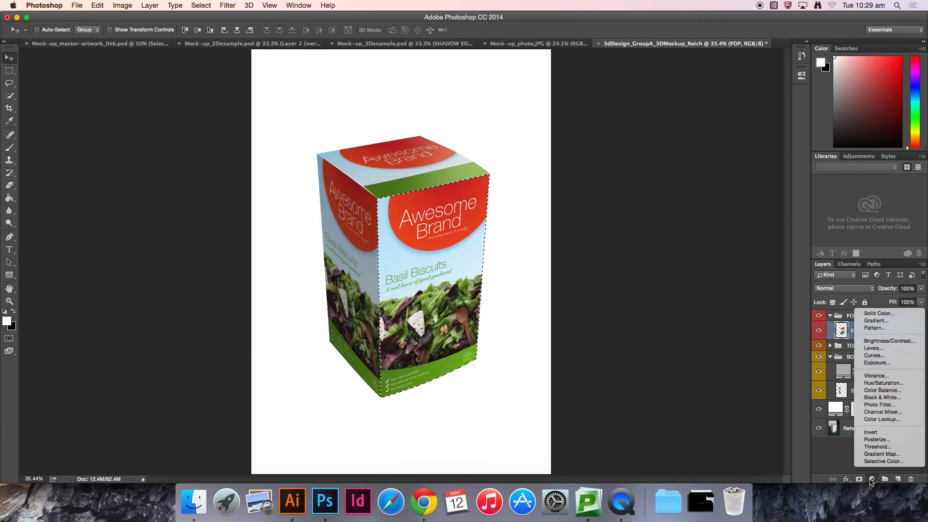
{"action": "left_click", "coordinate": [869, 314]}
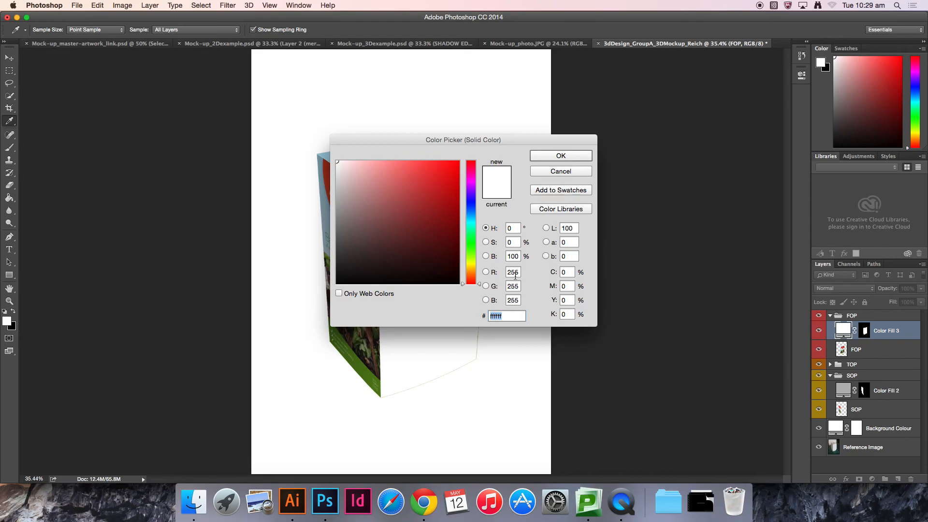
{"action": "left_click", "coordinate": [561, 156]}
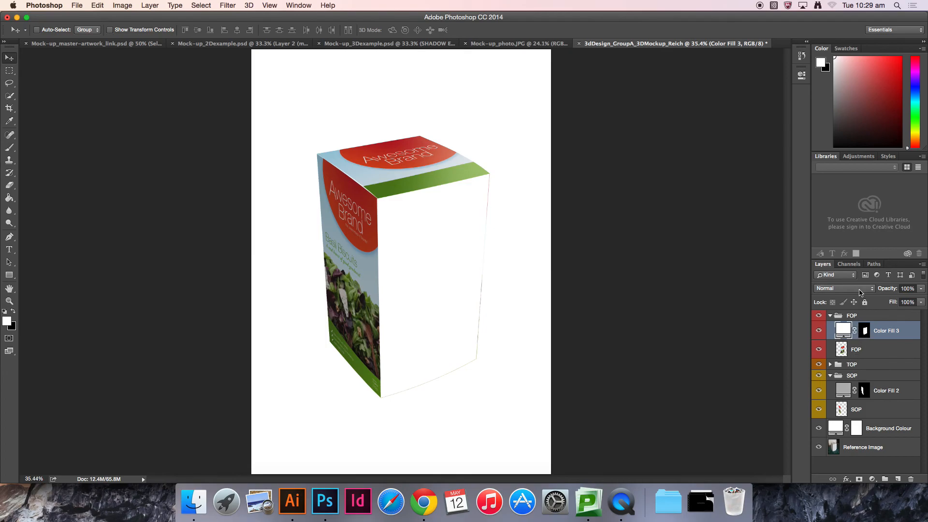
{"action": "left_click", "coordinate": [860, 290]}
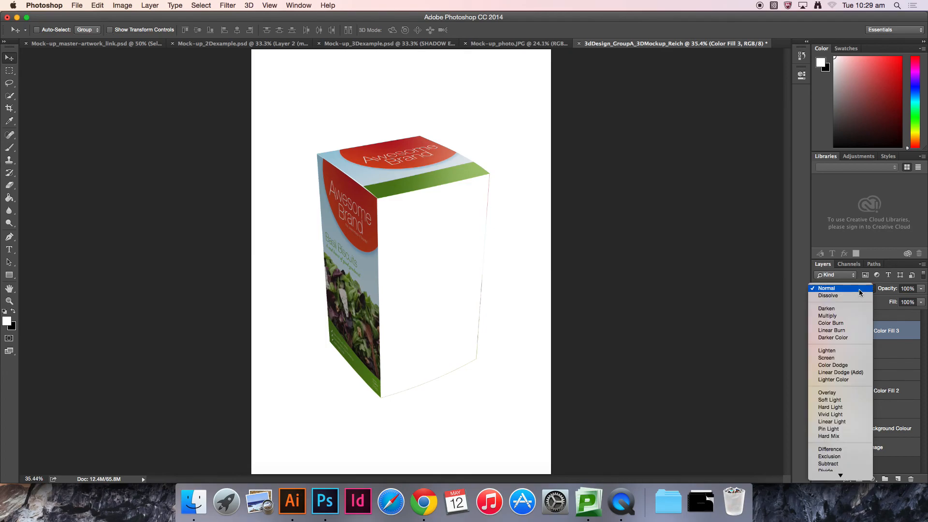
{"action": "left_click", "coordinate": [844, 358]}
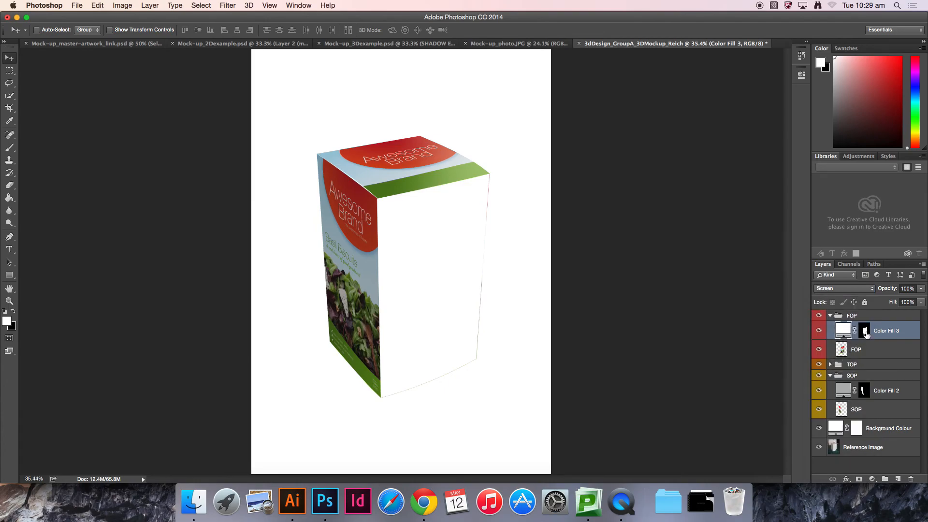
Step: Paint black on the front-face fill's mask with a soft brush about 1200 px across the face's upper-left area
{"action": "left_click", "coordinate": [865, 332]}
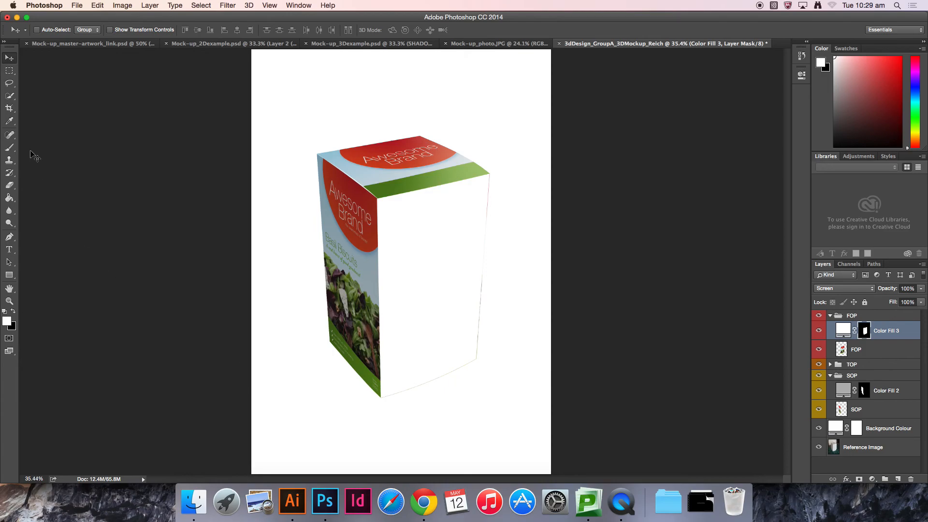
{"action": "left_click", "coordinate": [9, 148]}
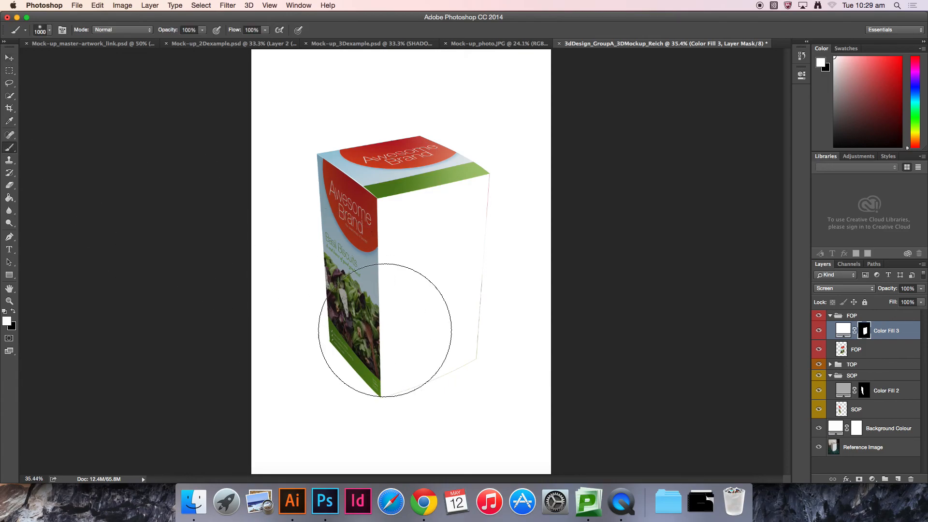
{"action": "left_click", "coordinate": [12, 312]}
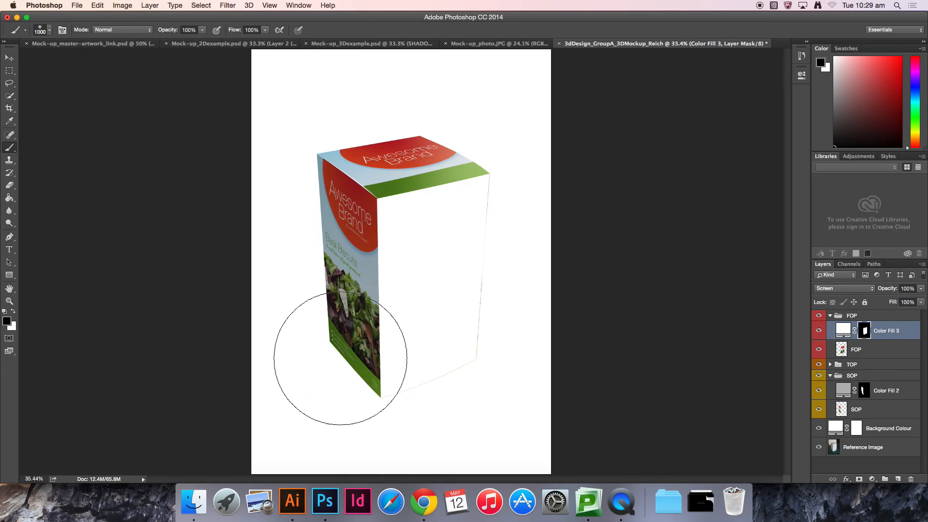
{"action": "key", "text": "bracketright"}
{"action": "key", "text": "bracketright"}
{"action": "key", "text": "bracketright"}
{"action": "key", "text": "bracketright"}
{"action": "key", "text": "bracketright"}
{"action": "key", "text": "bracketright"}
{"action": "key", "text": "bracketright"}
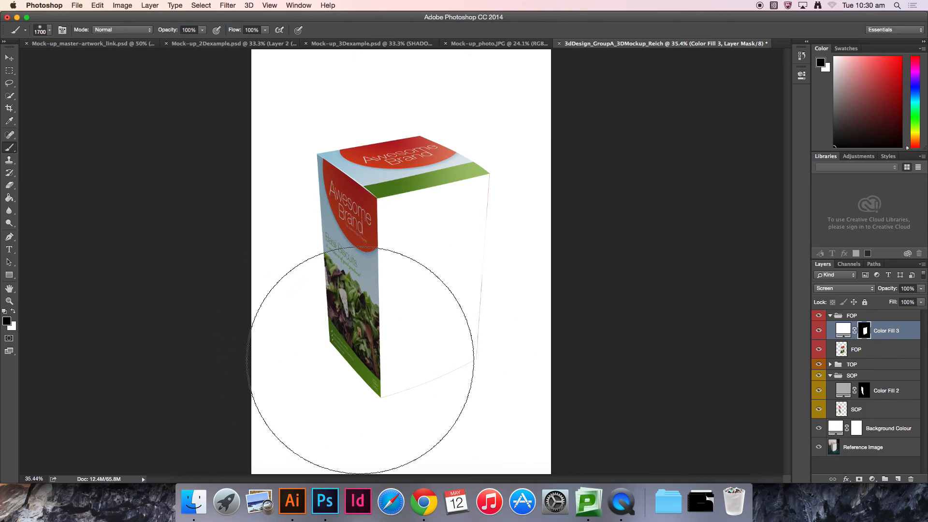
{"action": "key", "text": "bracketleft"}
{"action": "key", "text": "bracketleft"}
{"action": "key", "text": "bracketleft"}
{"action": "key", "text": "bracketleft"}
{"action": "key", "text": "bracketleft"}
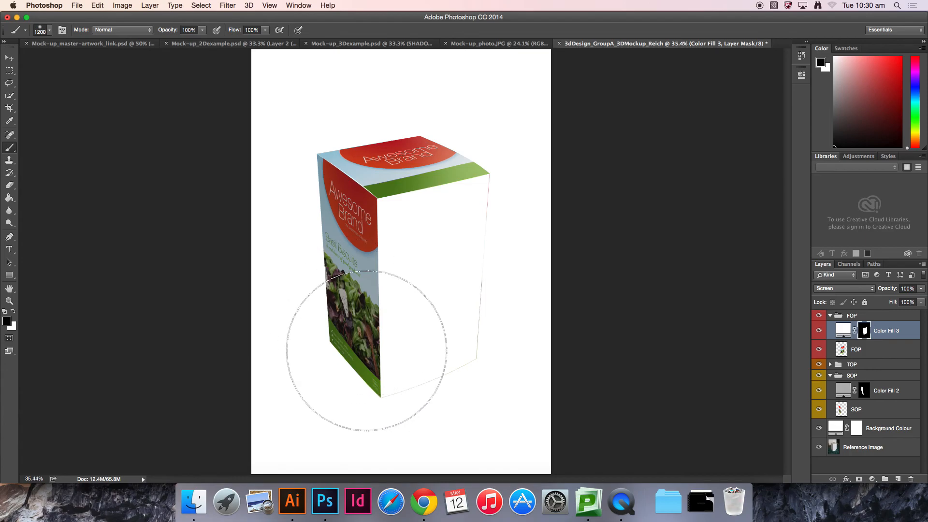
{"action": "mouse_move", "coordinate": [298, 300]}
{"action": "left_mouse_down"}
{"action": "mouse_move", "coordinate": [479, 386]}
{"action": "mouse_move", "coordinate": [388, 336]}
{"action": "mouse_move", "coordinate": [275, 250]}
{"action": "mouse_move", "coordinate": [338, 329]}
{"action": "mouse_move", "coordinate": [413, 383]}
{"action": "mouse_move", "coordinate": [389, 375]}
{"action": "mouse_move", "coordinate": [404, 357]}
{"action": "mouse_move", "coordinate": [500, 312]}
{"action": "left_mouse_up"}
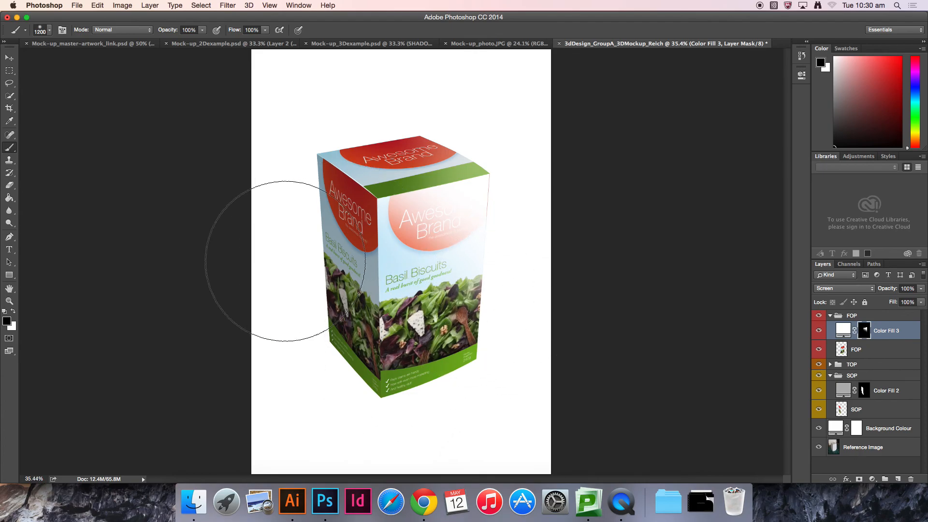
Step: Paint another black stroke across the front face's lower half on the mask, then view the mask
{"action": "key", "text": "v"}
{"action": "key", "text": "b"}
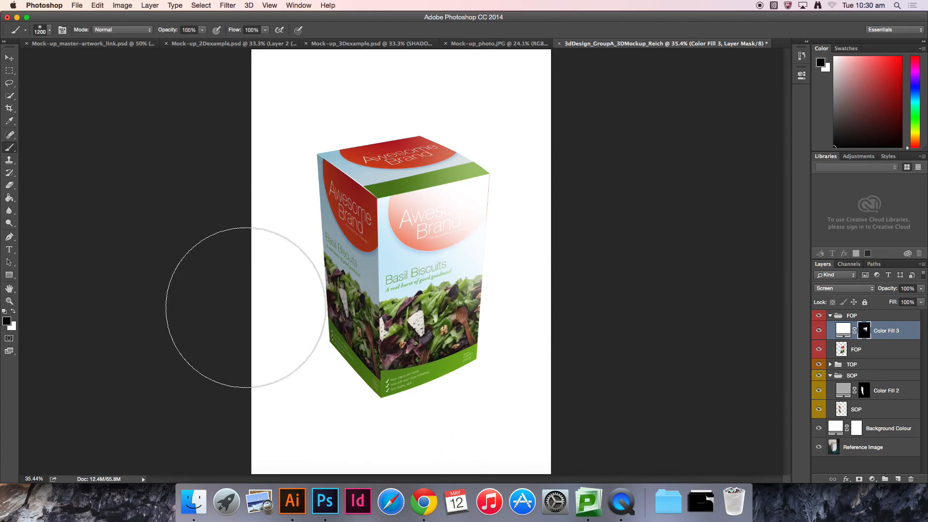
{"action": "mouse_move", "coordinate": [343, 285]}
{"action": "left_mouse_down"}
{"action": "mouse_move", "coordinate": [438, 343]}
{"action": "mouse_move", "coordinate": [360, 322]}
{"action": "mouse_move", "coordinate": [287, 276]}
{"action": "mouse_move", "coordinate": [436, 362]}
{"action": "left_mouse_up"}
{"action": "key", "text": "v"}
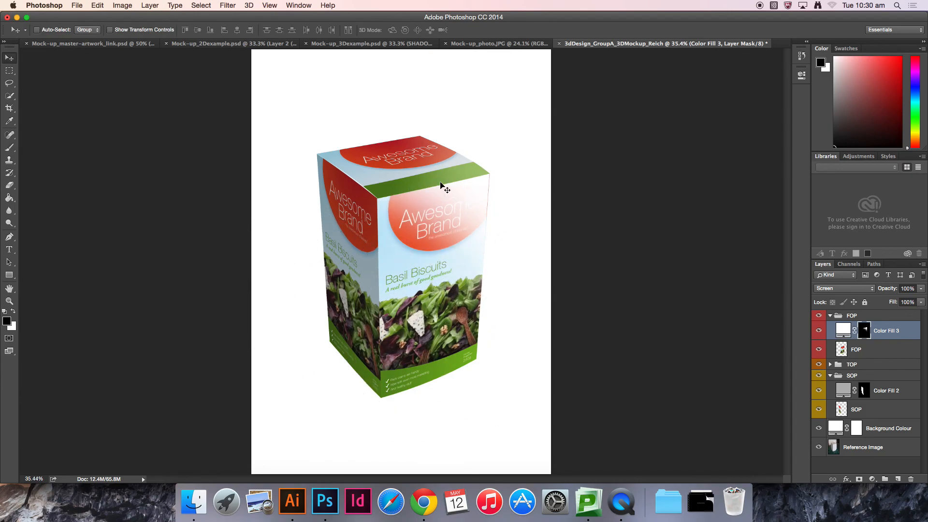
{"action": "left_click", "coordinate": [864, 332], "text": "alt"}
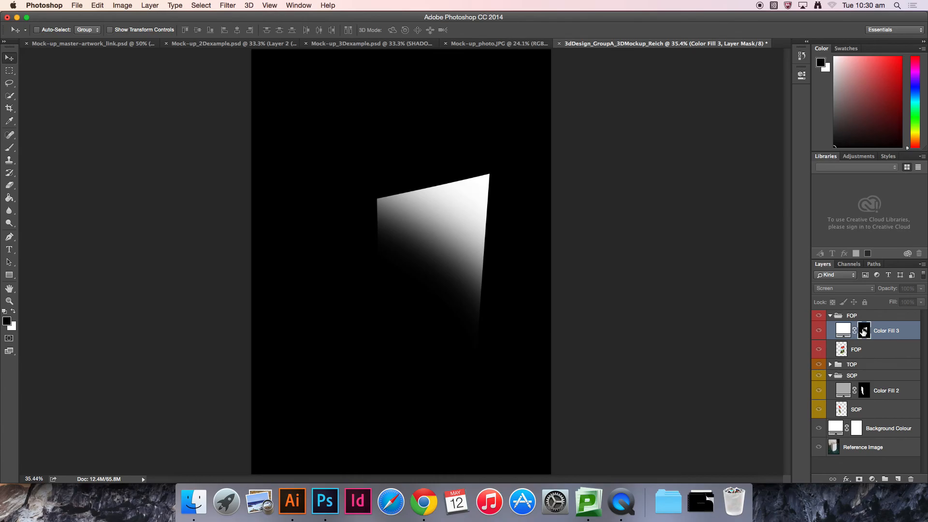
Step: Return to the composite view and set the front-face fill layer's Fill to 25%
{"action": "left_click", "coordinate": [864, 331], "text": "alt"}
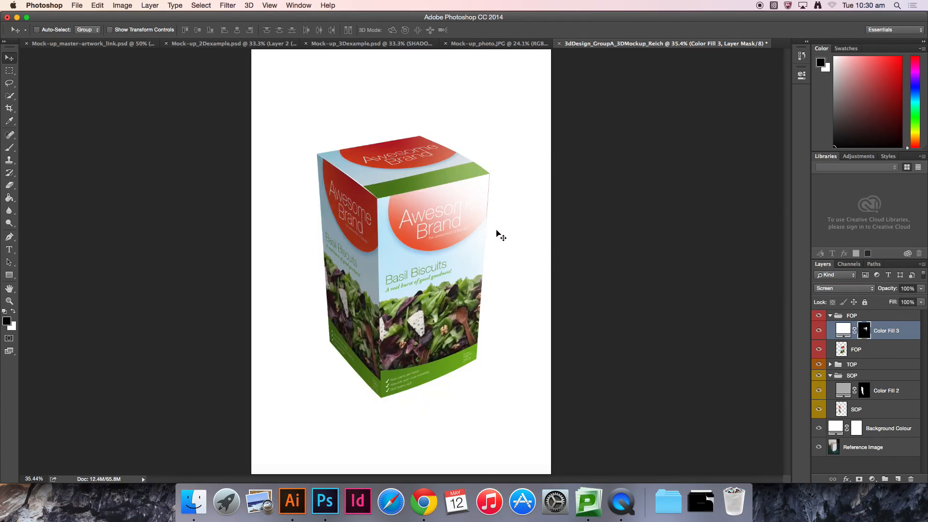
{"action": "left_click", "coordinate": [865, 331], "text": "alt"}
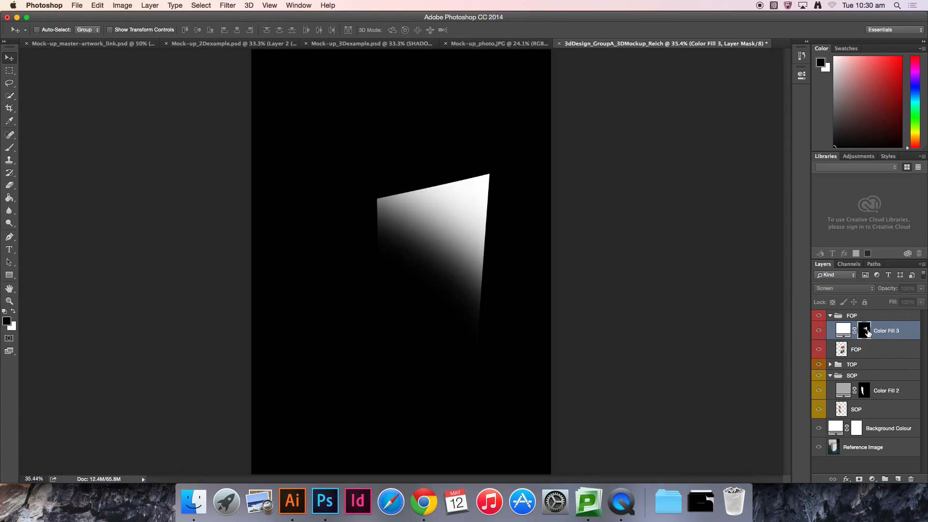
{"action": "left_click", "coordinate": [865, 331], "text": "alt"}
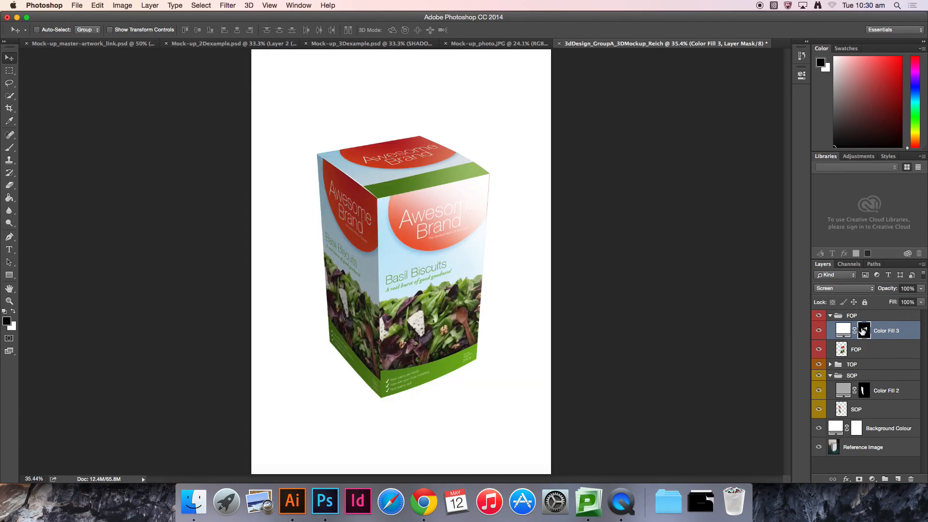
{"action": "left_click", "coordinate": [904, 303]}
{"action": "type", "text": "40"}
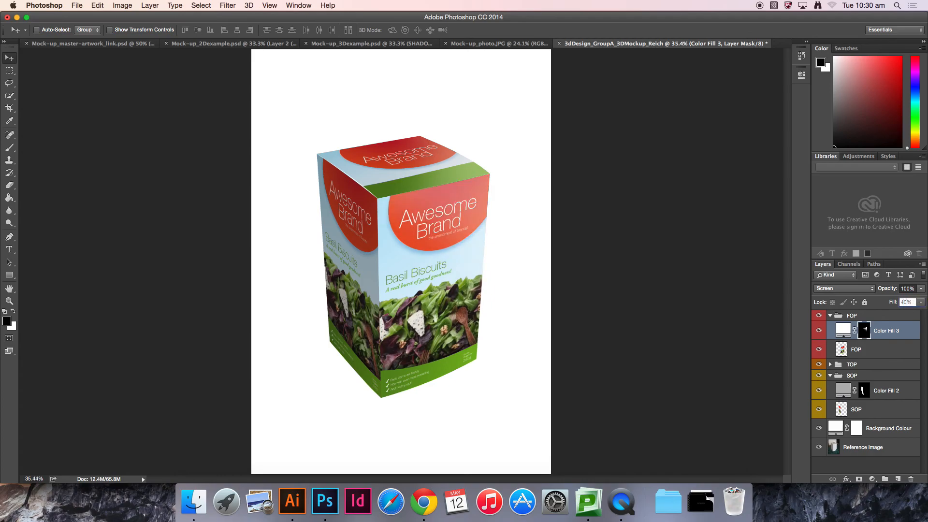
{"action": "left_click", "coordinate": [901, 301]}
{"action": "type", "text": "25"}
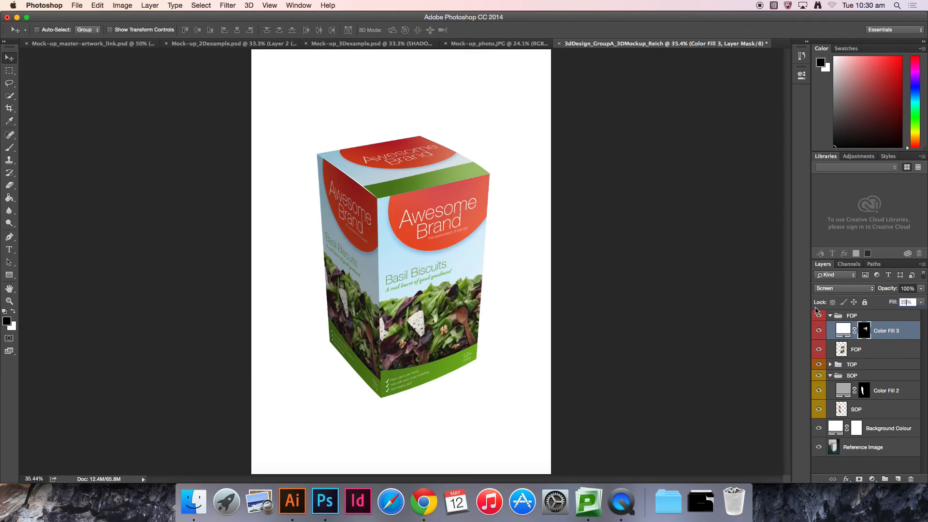
{"action": "key", "text": "Return"}
Step: Try the Color Dodge and Overlay blend modes on the front-face fill, then undo back to Screen
{"action": "left_click", "coordinate": [846, 289]}
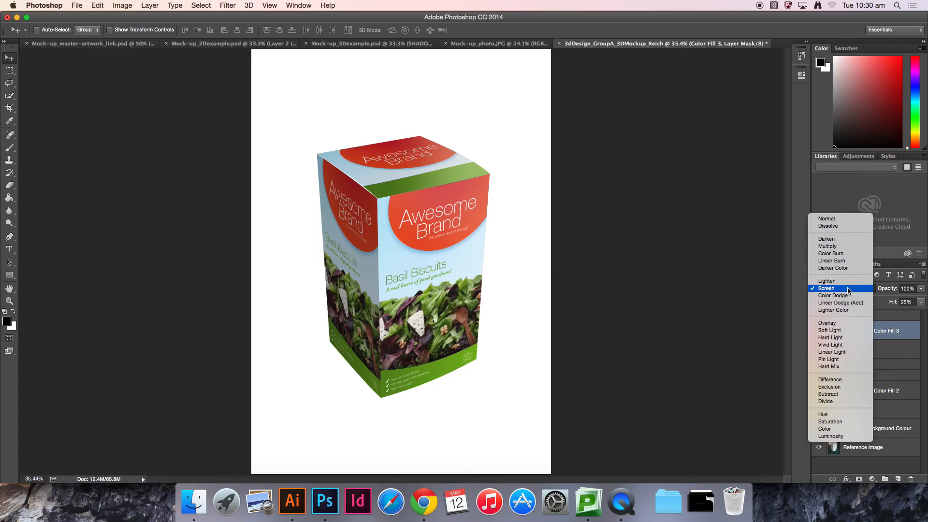
{"action": "left_click", "coordinate": [849, 288]}
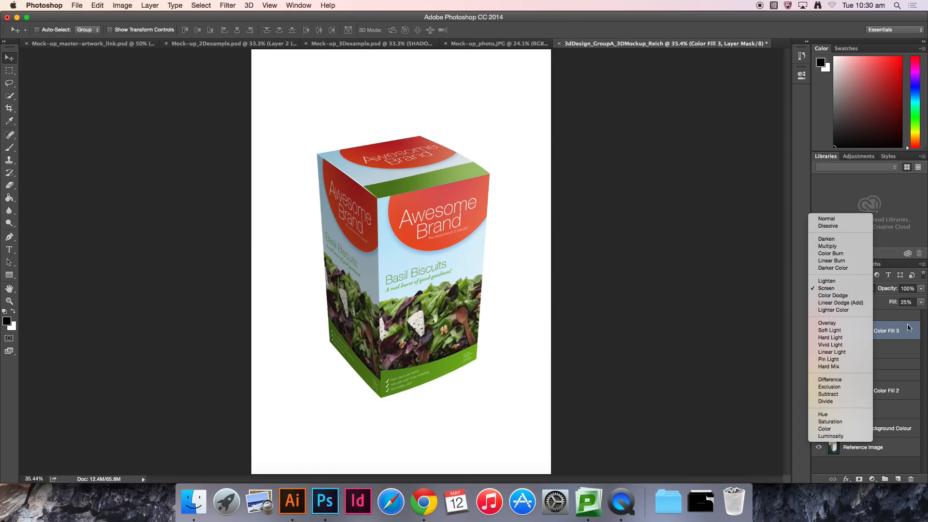
{"action": "key", "text": "super"}
{"action": "key", "text": "super+equal"}
{"action": "key", "text": "super+equal"}
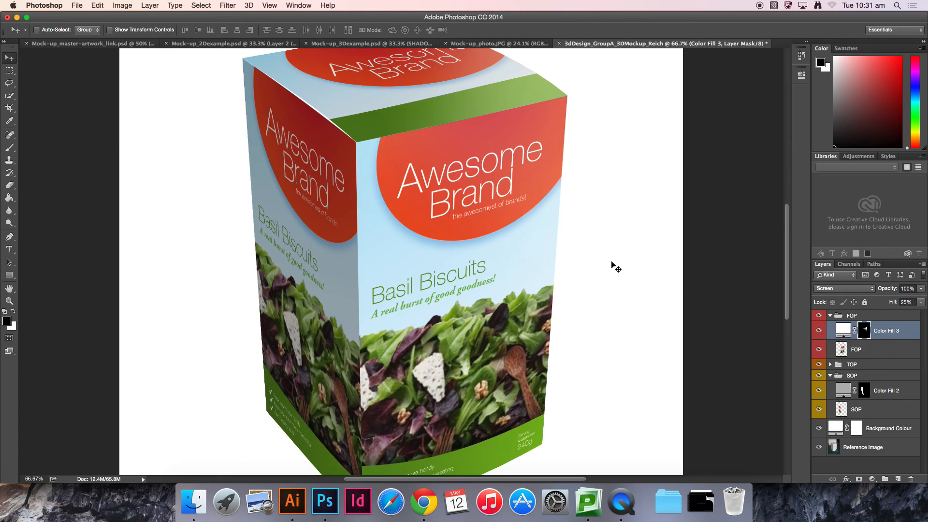
{"action": "left_click", "coordinate": [860, 291]}
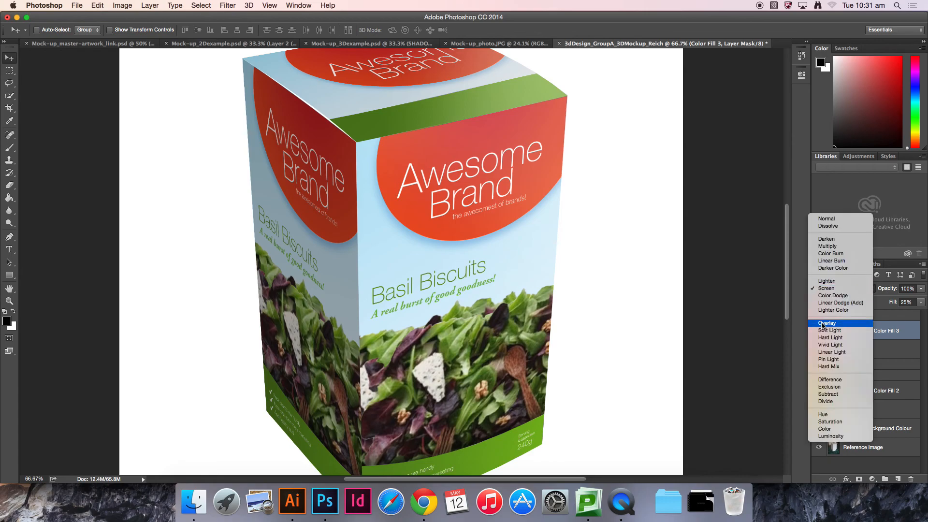
{"action": "left_click", "coordinate": [851, 297]}
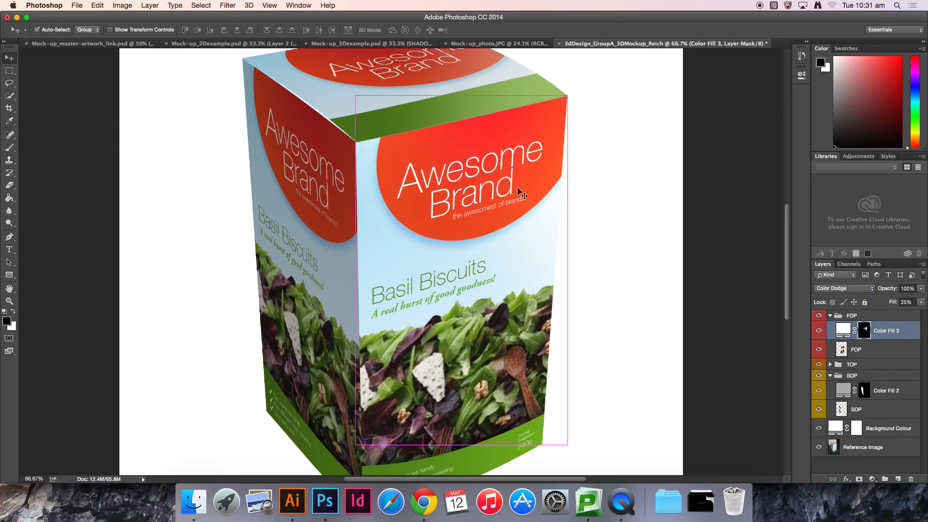
{"action": "key", "text": "shift+minus"}
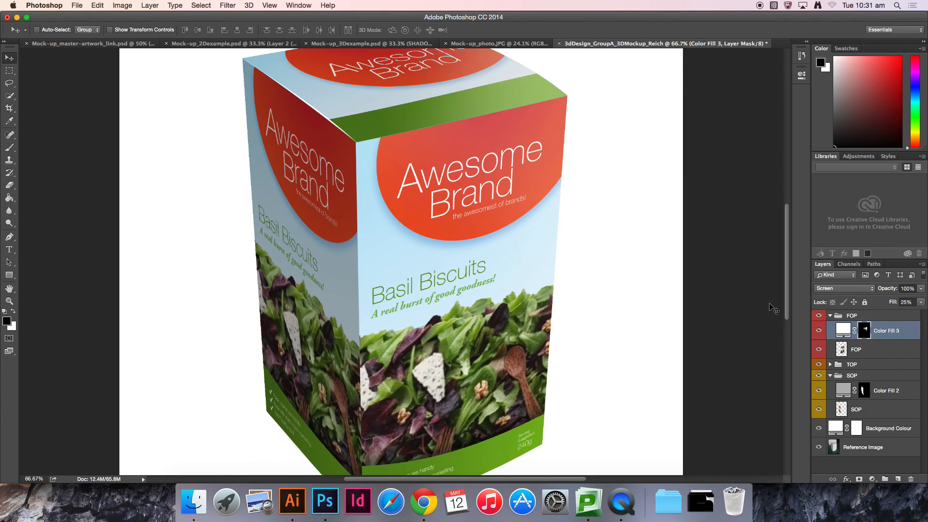
{"action": "left_click", "coordinate": [843, 289]}
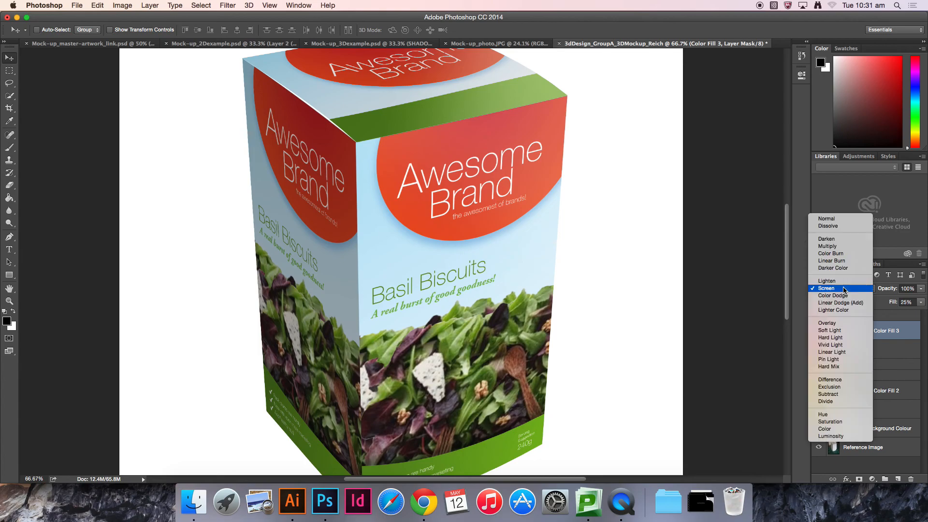
{"action": "left_click", "coordinate": [835, 327]}
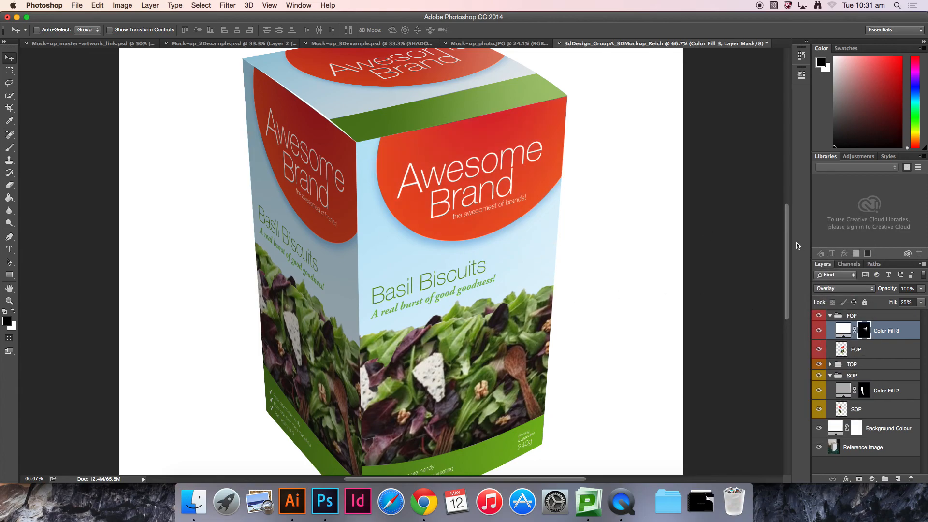
{"action": "key", "text": "super+z"}
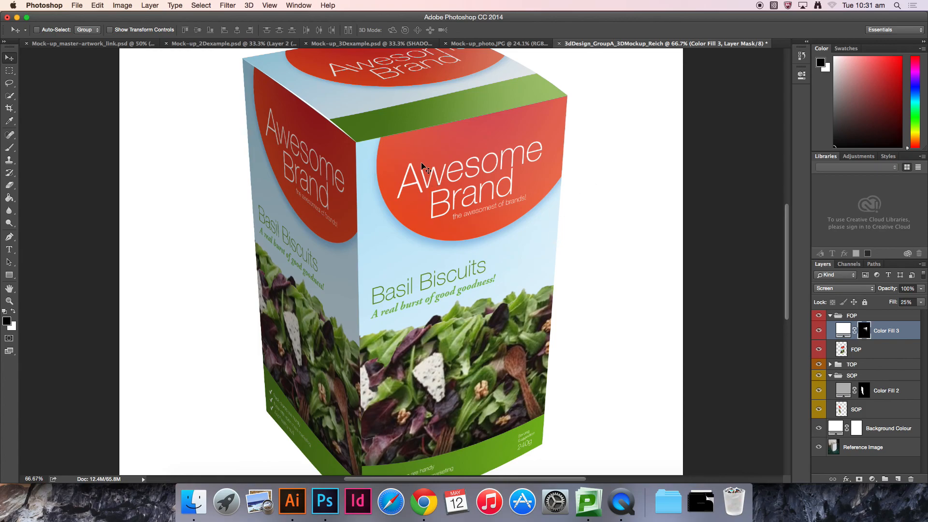
Step: Switch to the 3D example document and examine the box's edges up close
{"action": "left_click", "coordinate": [377, 44]}
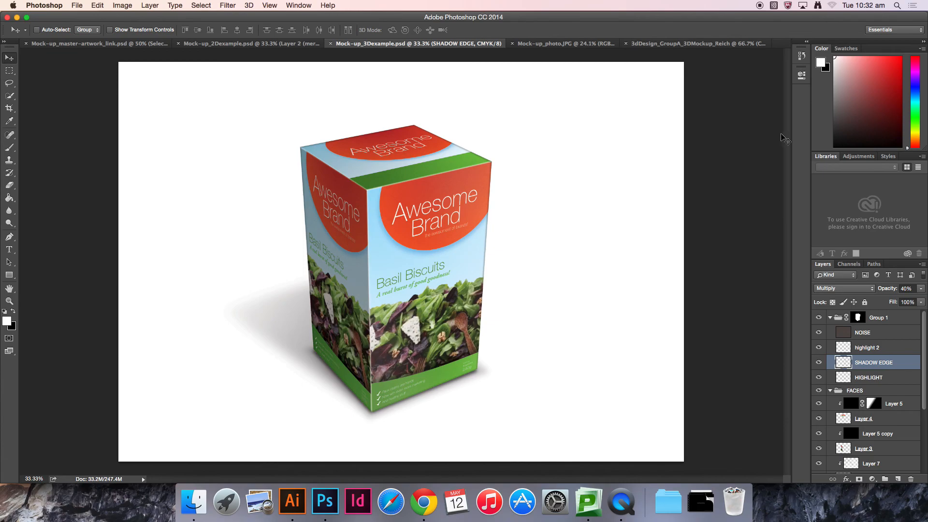
{"action": "key", "text": "super+plus"}
{"action": "key", "text": "super+plus"}
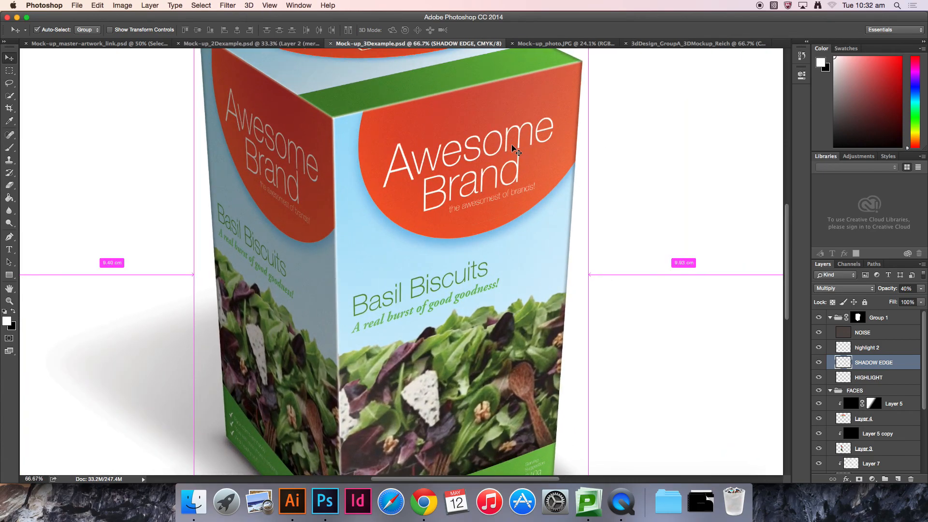
{"action": "key", "text": "super+plus"}
{"action": "key", "text": "super+plus"}
{"action": "key", "text": "super+plus"}
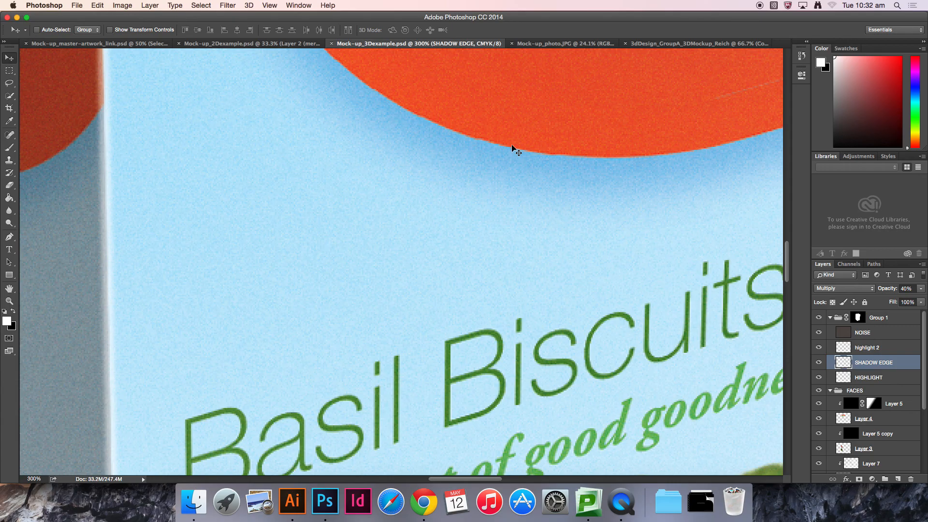
{"action": "left_click_drag", "start_coordinate": [274, 153], "coordinate": [427, 317]}
{"action": "left_click_drag", "start_coordinate": [419, 163], "coordinate": [418, 314]}
{"action": "left_click_drag", "start_coordinate": [428, 187], "coordinate": [448, 344]}
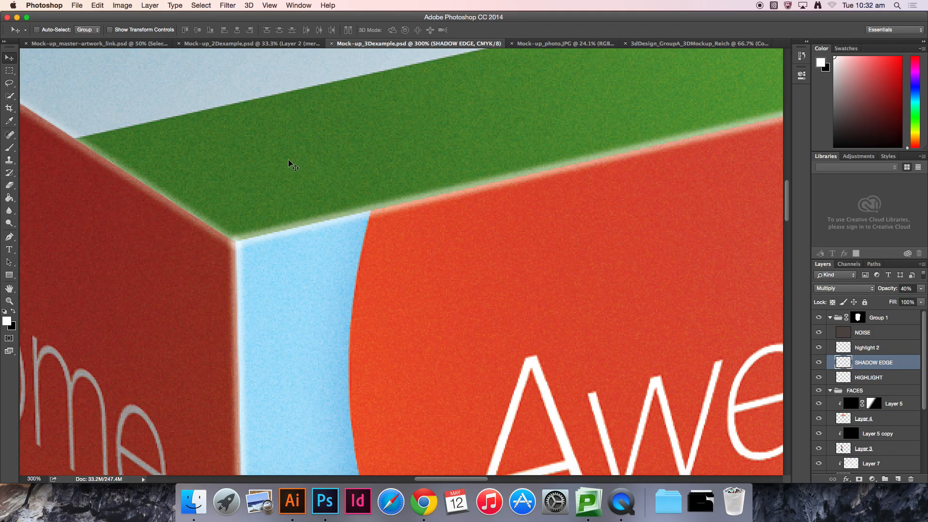
{"action": "key", "text": "super+0"}
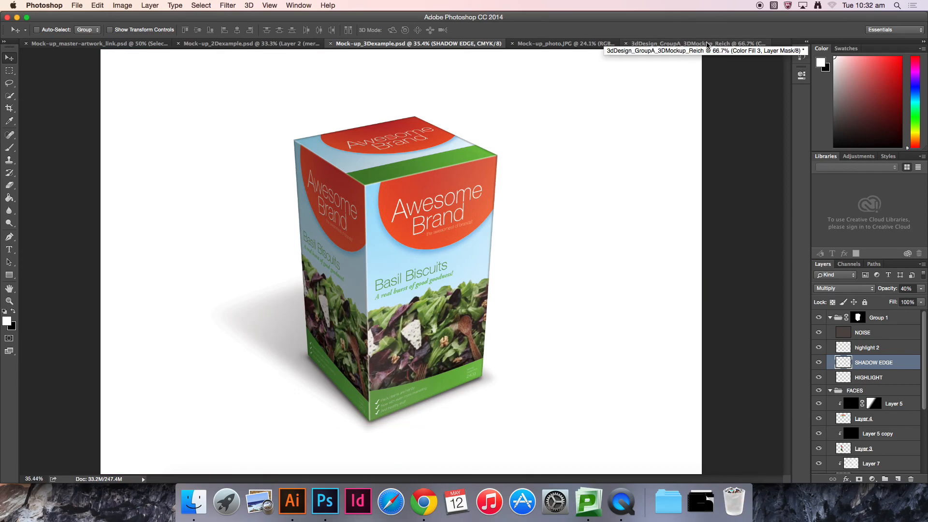
Step: Return to the mock-up document, select the FOP layer and add an Inner Bevel Bevel & Emboss layer style
{"action": "left_click", "coordinate": [708, 44]}
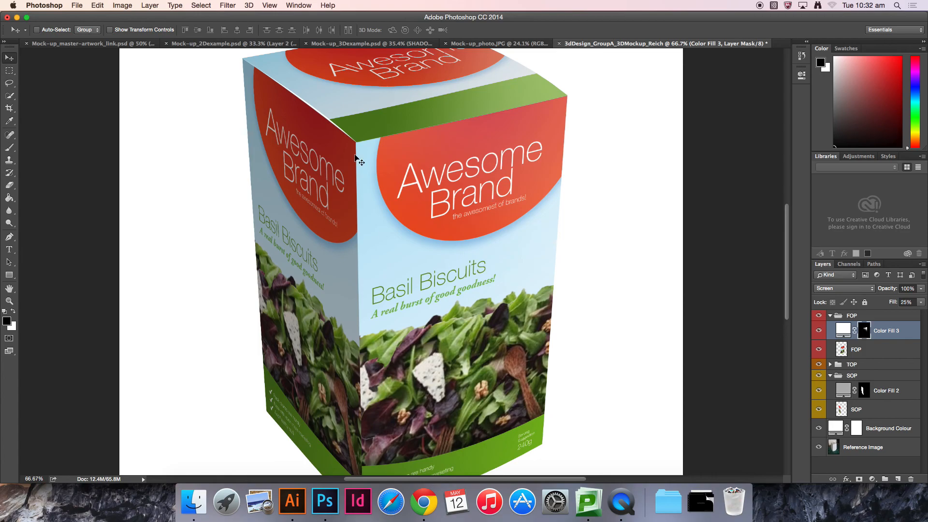
{"action": "key", "text": "super+equal"}
{"action": "key", "text": "super+equal"}
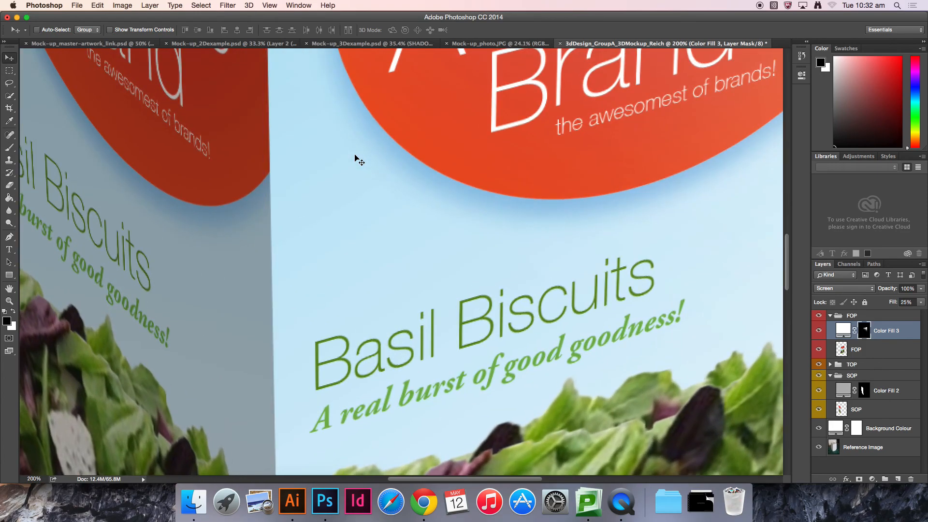
{"action": "scroll", "coordinate": [360, 159], "scroll_direction": "up", "scroll_amount": 10}
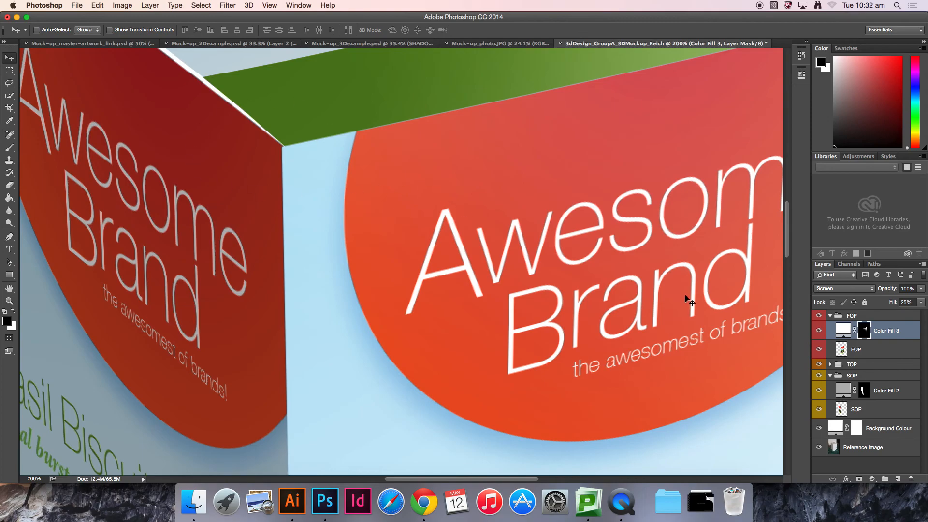
{"action": "left_click", "coordinate": [875, 351]}
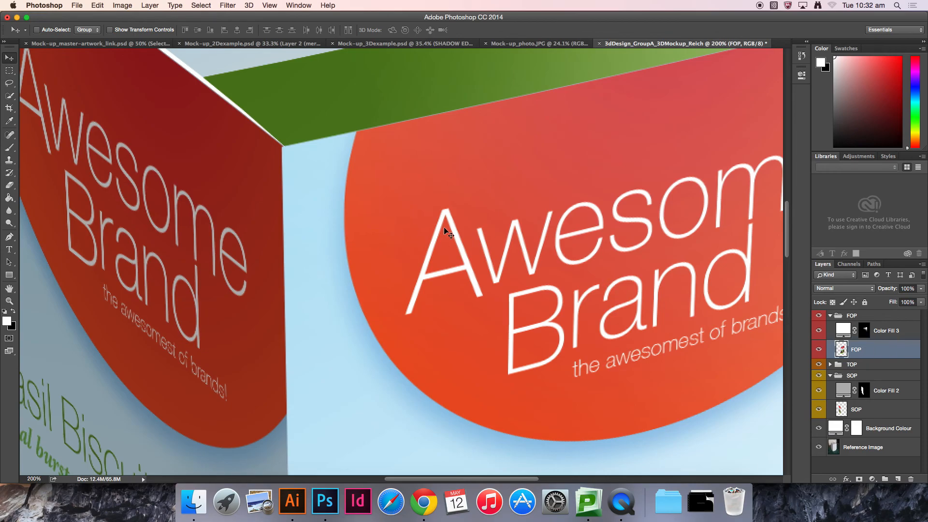
{"action": "left_click", "coordinate": [847, 479]}
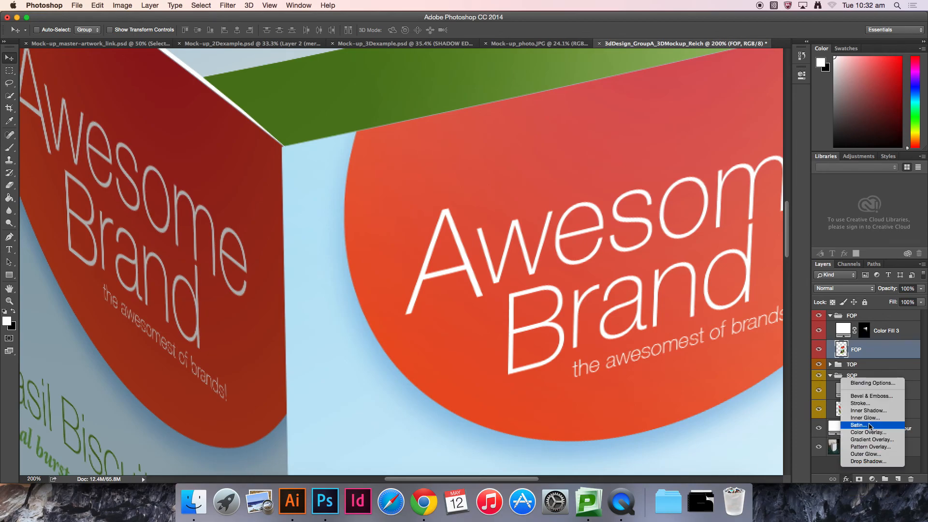
{"action": "left_click", "coordinate": [886, 397]}
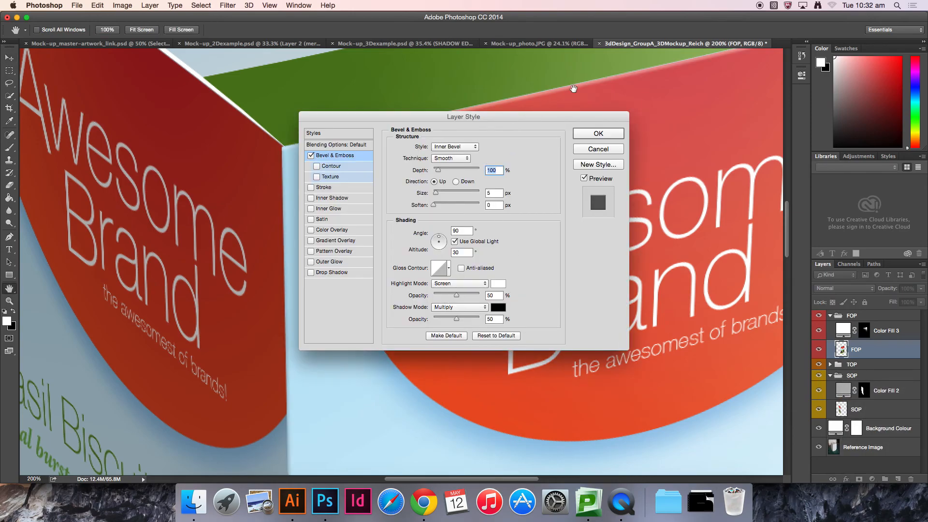
{"action": "left_click_drag", "start_coordinate": [518, 117], "coordinate": [386, 181]}
{"action": "key", "text": "super+minus"}
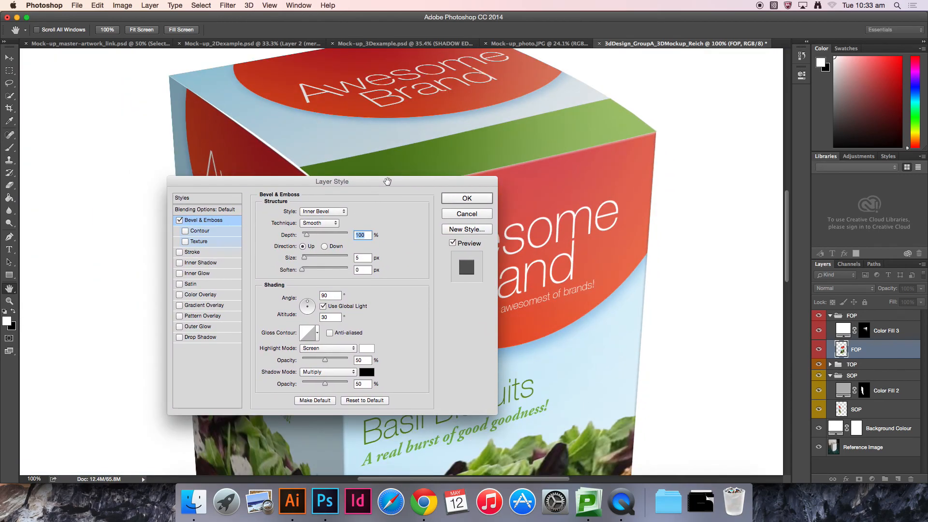
{"action": "left_click_drag", "start_coordinate": [334, 181], "coordinate": [234, 103]}
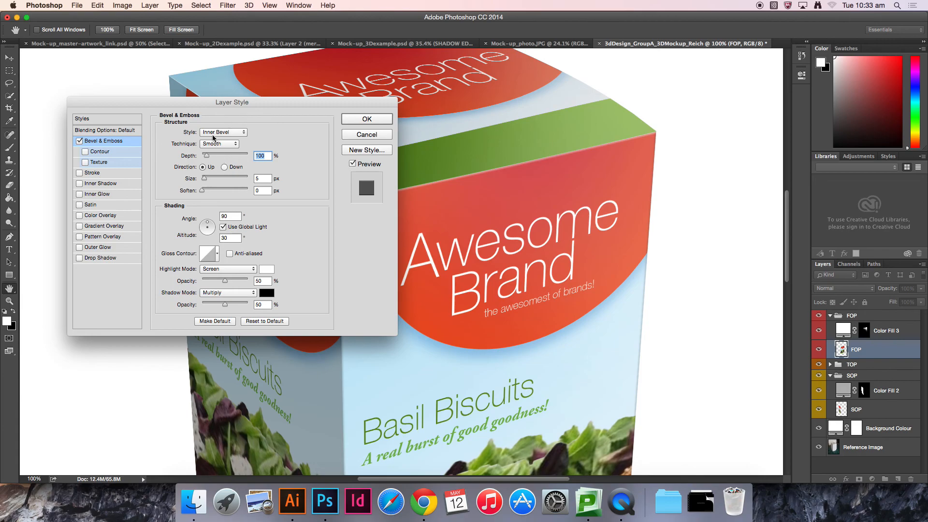
{"action": "left_click", "coordinate": [216, 134]}
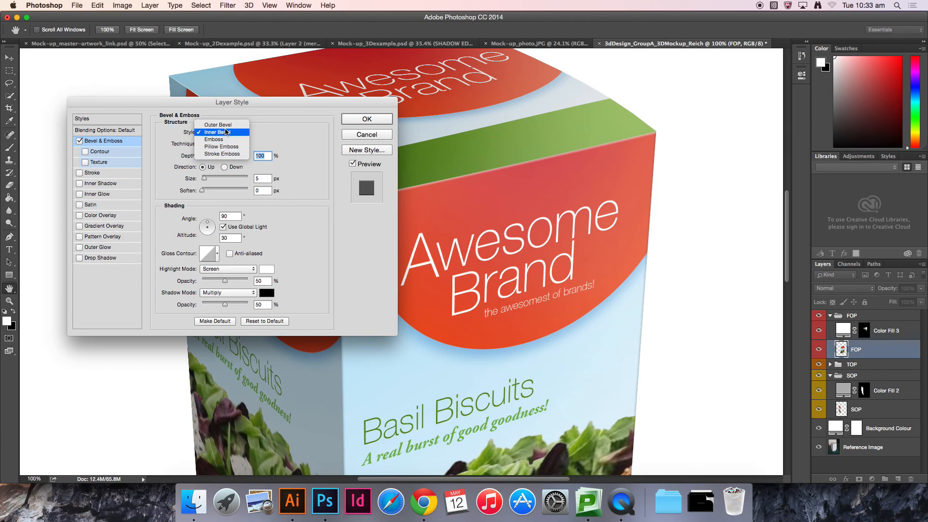
{"action": "left_click", "coordinate": [226, 132]}
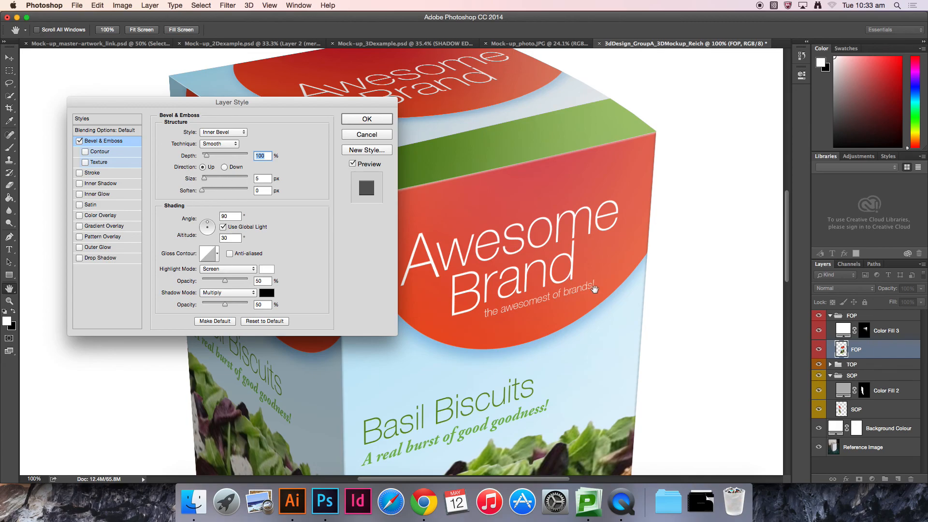
Step: Set the bevel's Size to 6 px and Soften to 3 px
{"action": "left_click_drag", "start_coordinate": [668, 352], "coordinate": [653, 327]}
{"action": "left_click", "coordinate": [265, 178]}
{"action": "type", "text": "50"}
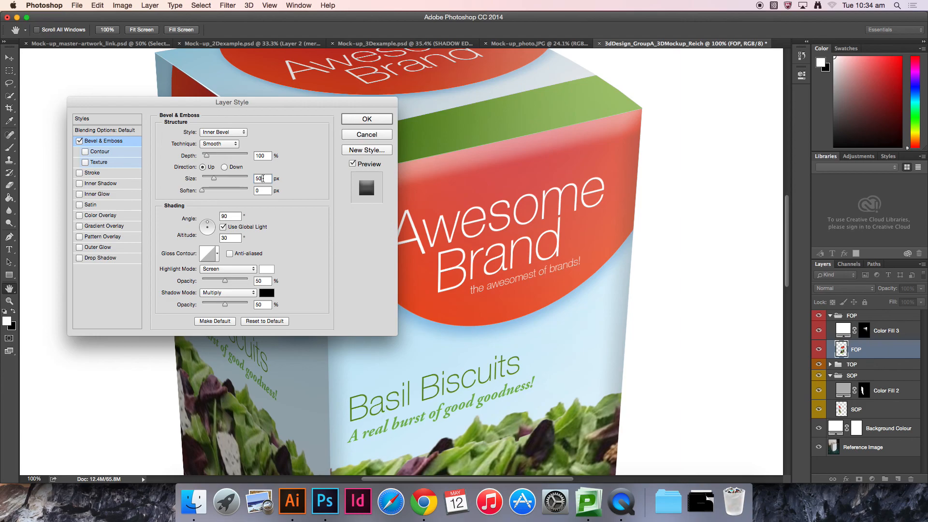
{"action": "double_click", "coordinate": [263, 178]}
{"action": "type", "text": "6"}
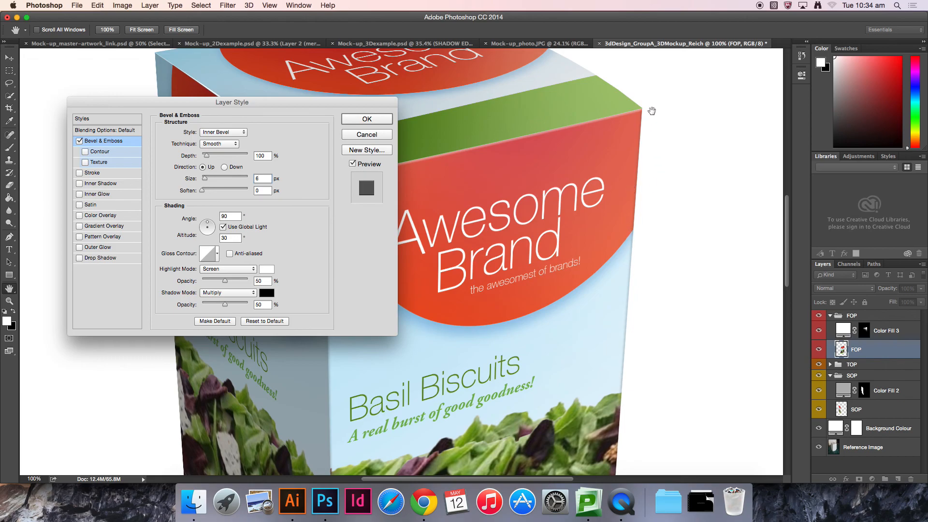
{"action": "left_click", "coordinate": [263, 192]}
{"action": "type", "text": "3"}
Step: Toggle the bevel preview and examine the box's bevelled edges across the front and side faces
{"action": "left_click", "coordinate": [353, 164]}
{"action": "left_click", "coordinate": [353, 165]}
{"action": "left_click", "coordinate": [352, 164]}
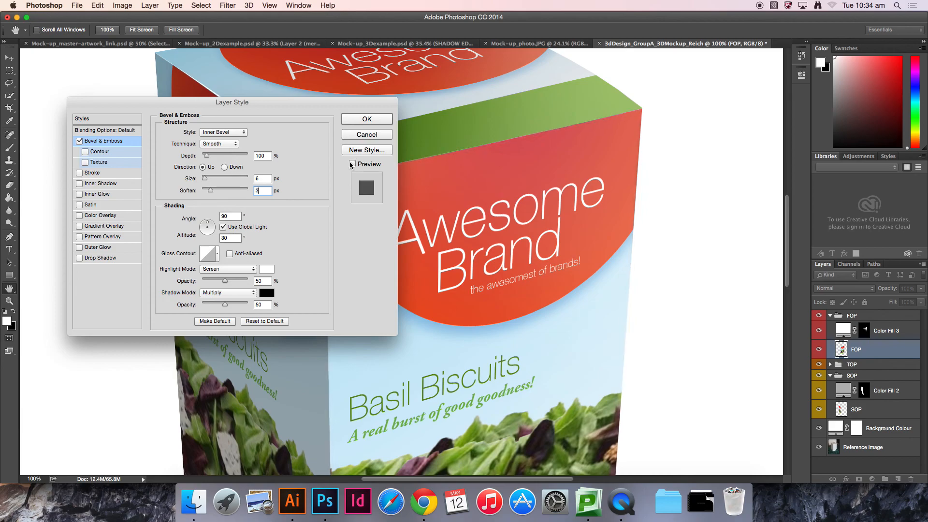
{"action": "left_click", "coordinate": [352, 164]}
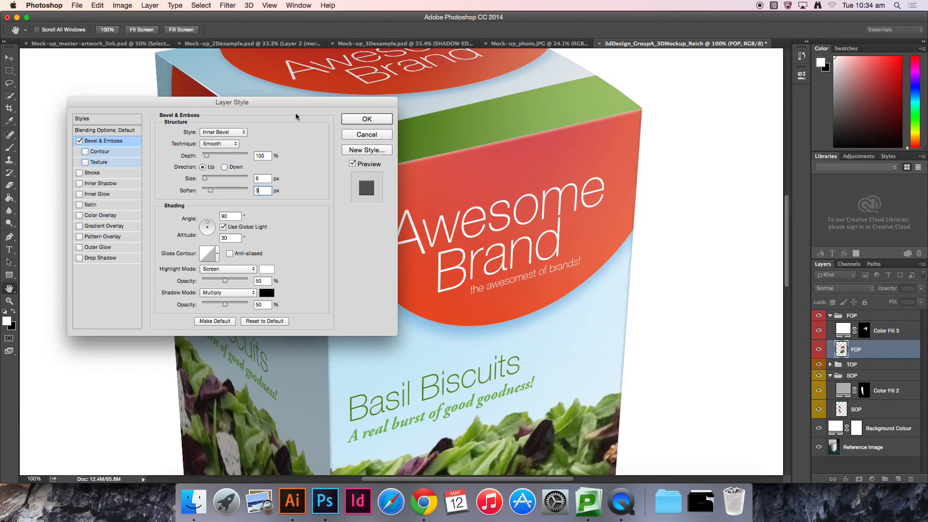
{"action": "left_click_drag", "start_coordinate": [279, 101], "coordinate": [186, 84]}
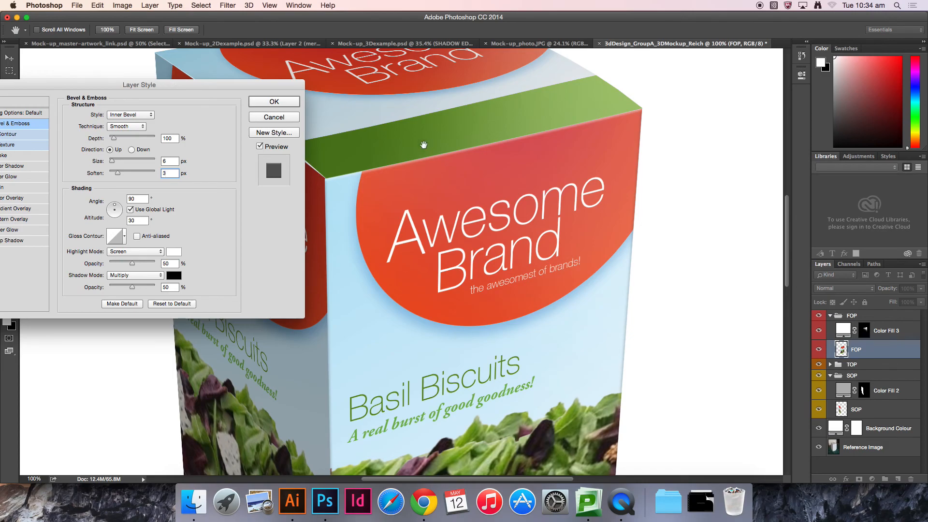
{"action": "left_click_drag", "start_coordinate": [595, 369], "coordinate": [586, 148]}
{"action": "left_click_drag", "start_coordinate": [575, 411], "coordinate": [547, 273]}
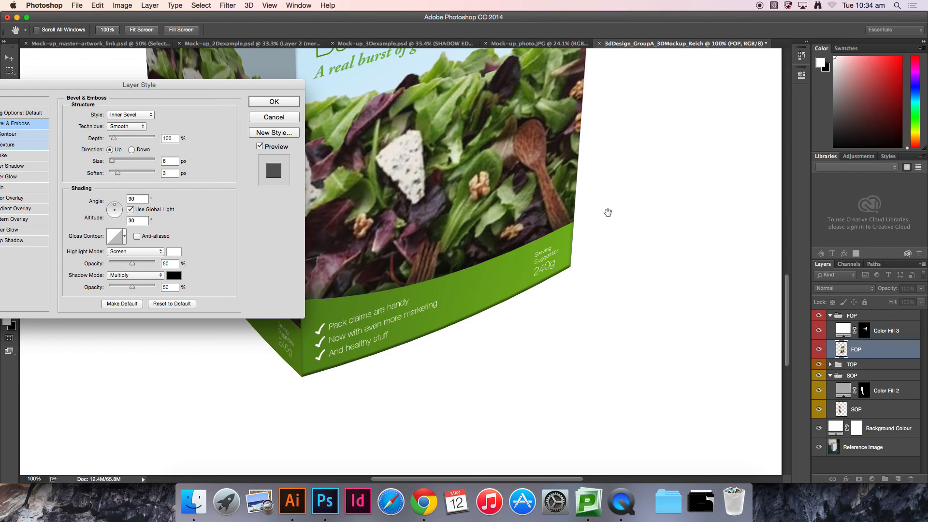
{"action": "left_click_drag", "start_coordinate": [608, 214], "coordinate": [595, 306]}
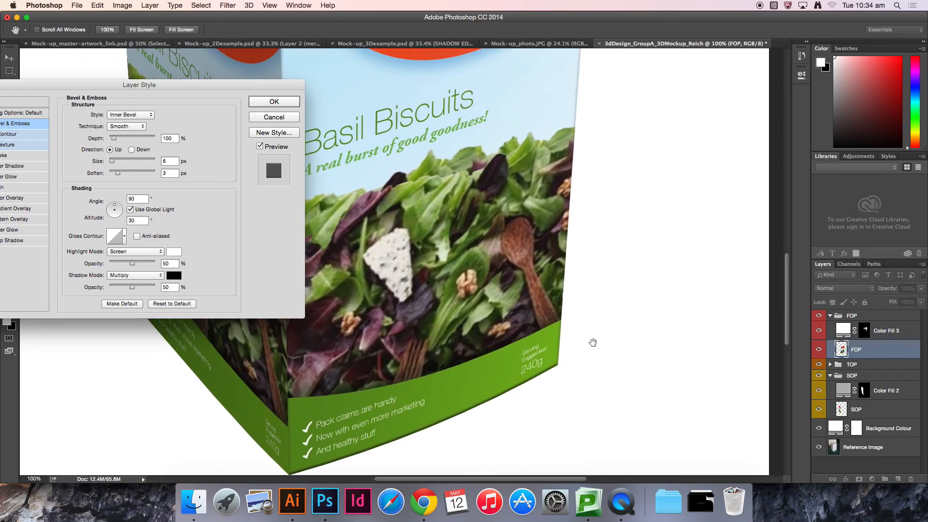
{"action": "left_click_drag", "start_coordinate": [565, 130], "coordinate": [548, 303]}
{"action": "left_click_drag", "start_coordinate": [580, 173], "coordinate": [585, 280]}
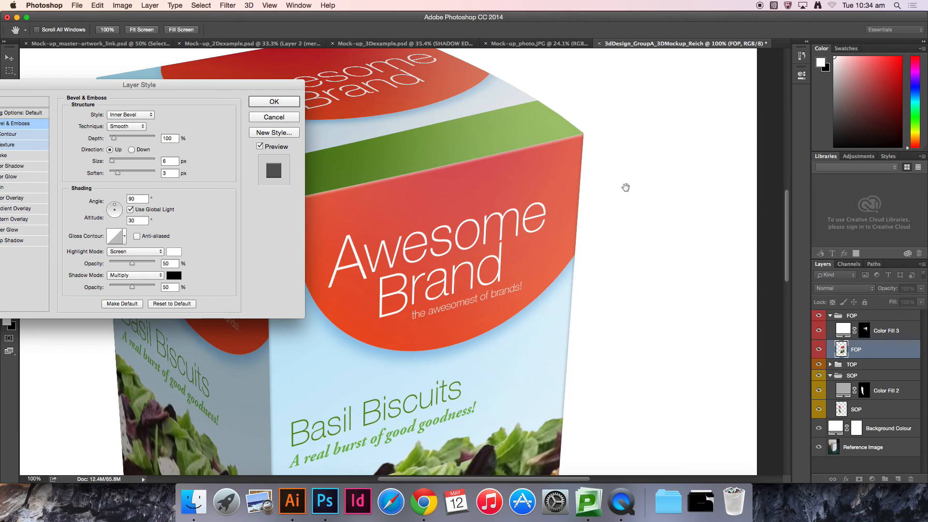
{"action": "left_click_drag", "start_coordinate": [505, 233], "coordinate": [632, 227]}
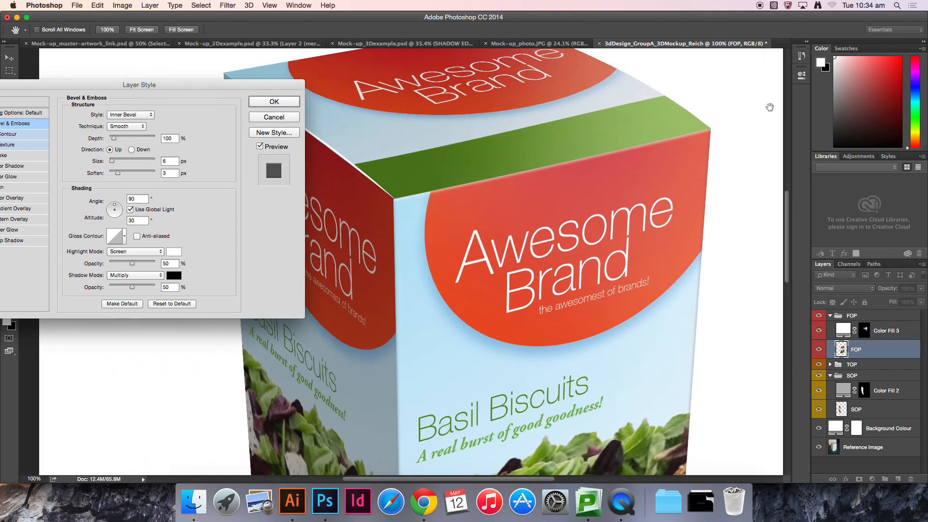
{"action": "scroll", "coordinate": [708, 186], "scroll_direction": "down", "scroll_amount": 10}
{"action": "left_click_drag", "start_coordinate": [648, 163], "coordinate": [648, 154]}
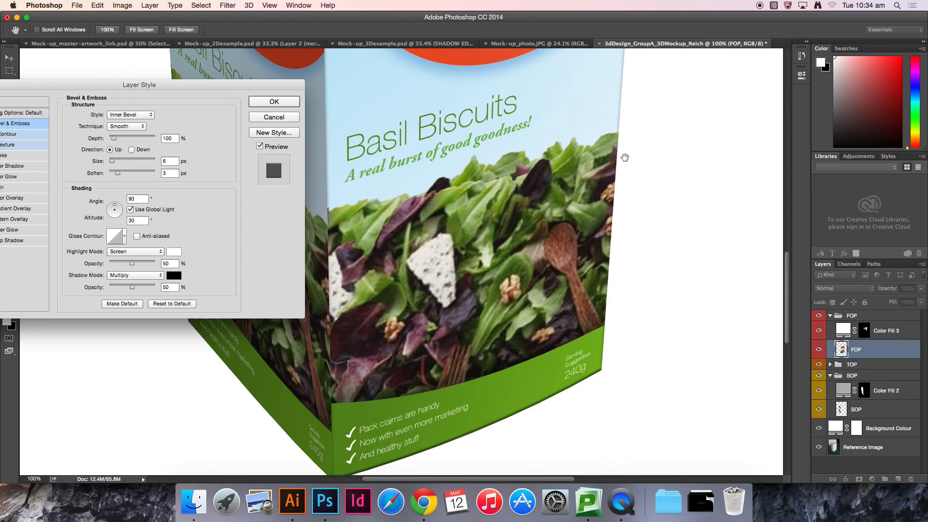
{"action": "scroll", "coordinate": [578, 147], "scroll_direction": "up", "scroll_amount": 10}
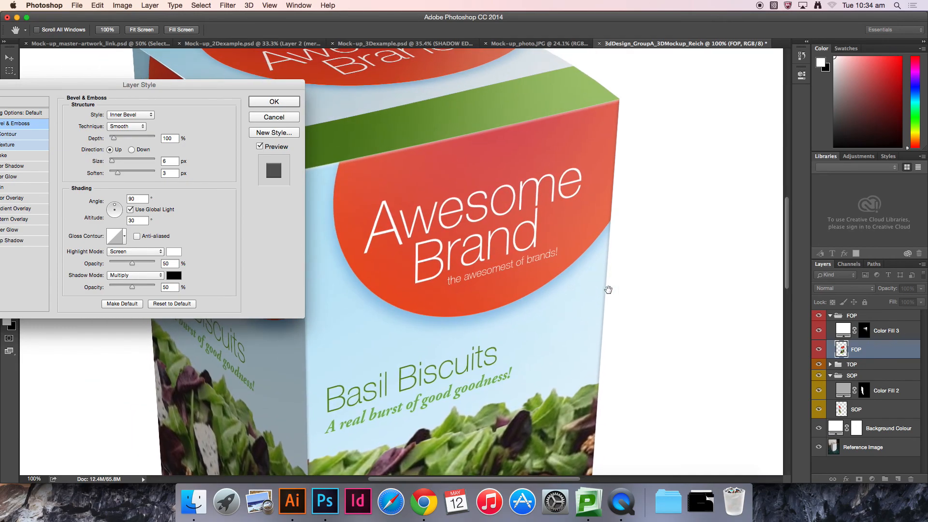
{"action": "left_click_drag", "start_coordinate": [609, 290], "coordinate": [639, 305]}
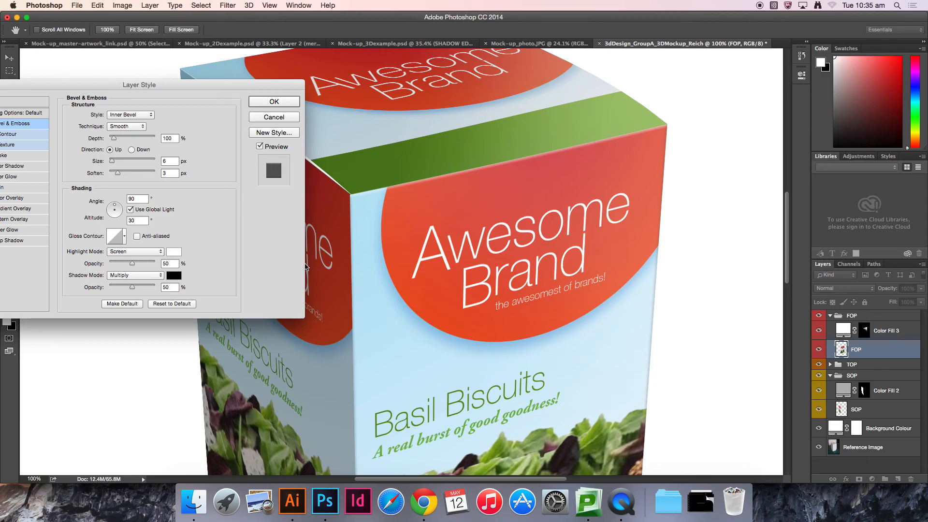
Step: Turn off Use Global Light and set the bevel's shading angle to 58° and altitude to 21°
{"action": "left_click", "coordinate": [130, 210]}
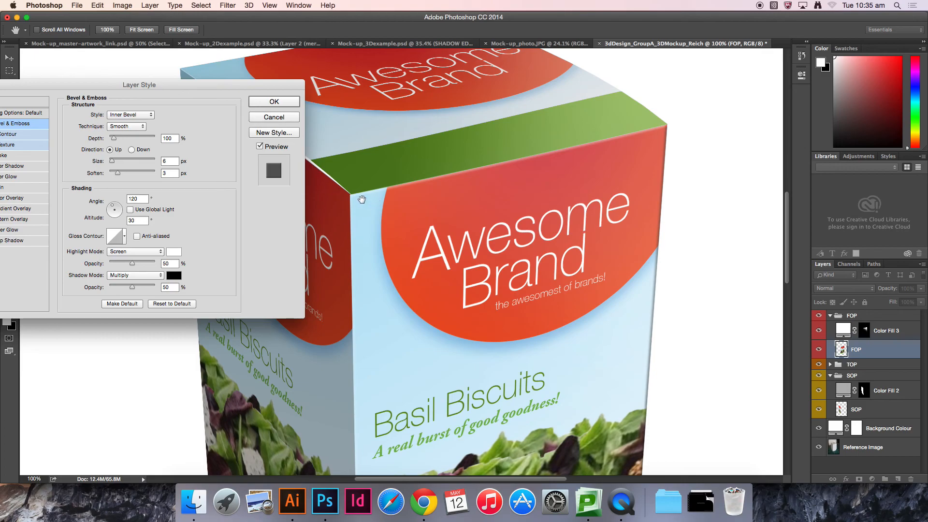
{"action": "scroll", "coordinate": [484, 382], "scroll_direction": "down", "scroll_amount": 10}
{"action": "scroll", "coordinate": [484, 381], "scroll_direction": "right", "scroll_amount": 4}
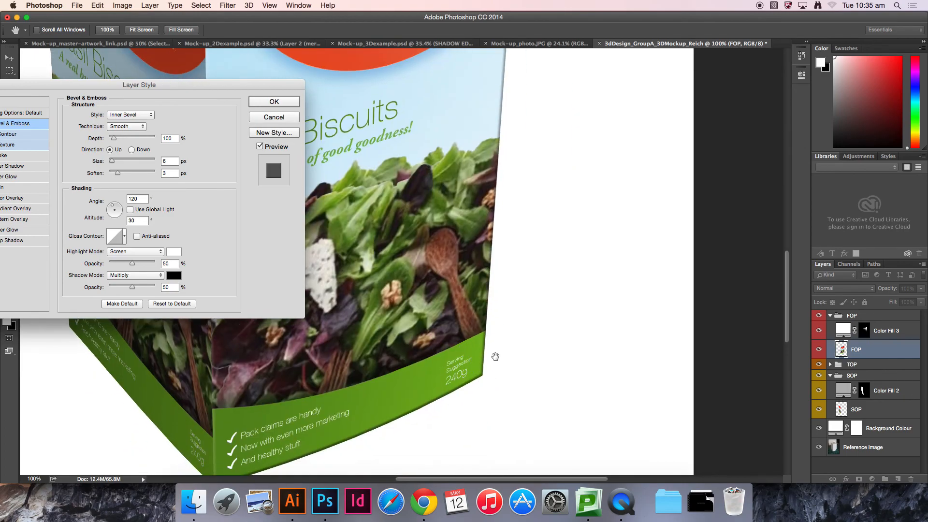
{"action": "scroll", "coordinate": [658, 79], "scroll_direction": "up", "scroll_amount": 10}
{"action": "scroll", "coordinate": [658, 79], "scroll_direction": "left", "scroll_amount": 4}
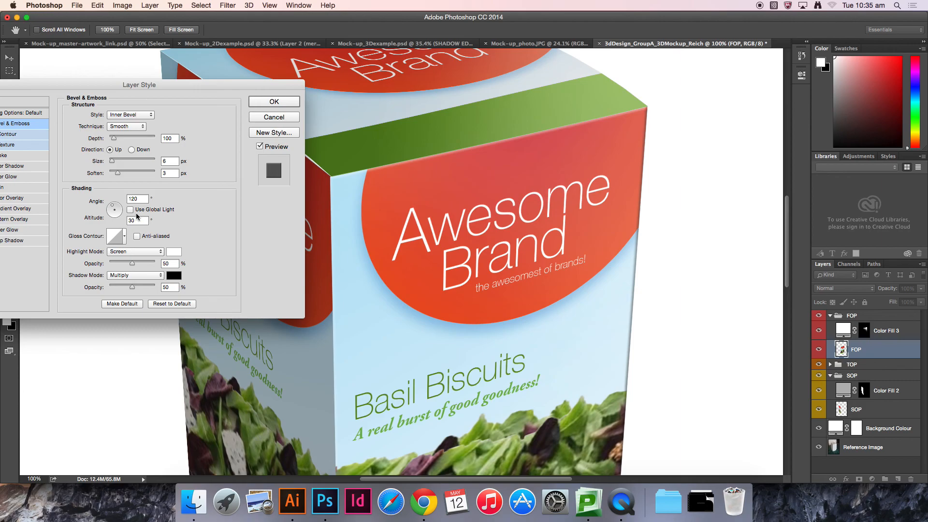
{"action": "left_click", "coordinate": [117, 205]}
{"action": "scroll", "coordinate": [486, 324], "scroll_direction": "down", "scroll_amount": 10}
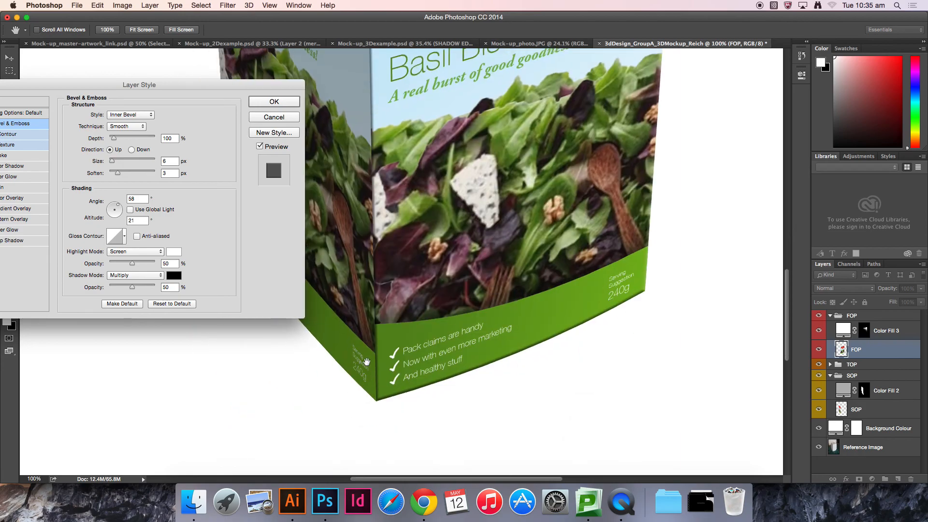
{"action": "left_click_drag", "start_coordinate": [593, 223], "coordinate": [554, 403]}
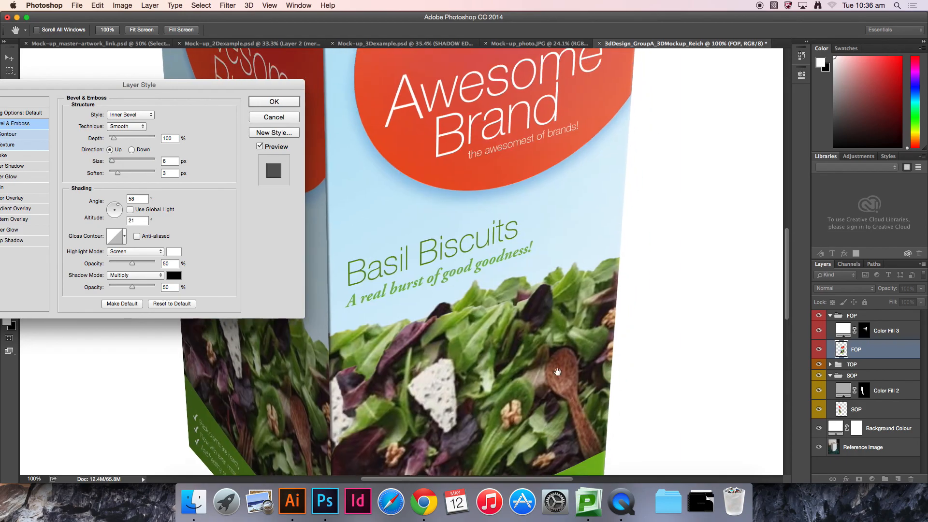
{"action": "scroll", "coordinate": [554, 402], "scroll_direction": "up", "scroll_amount": 6}
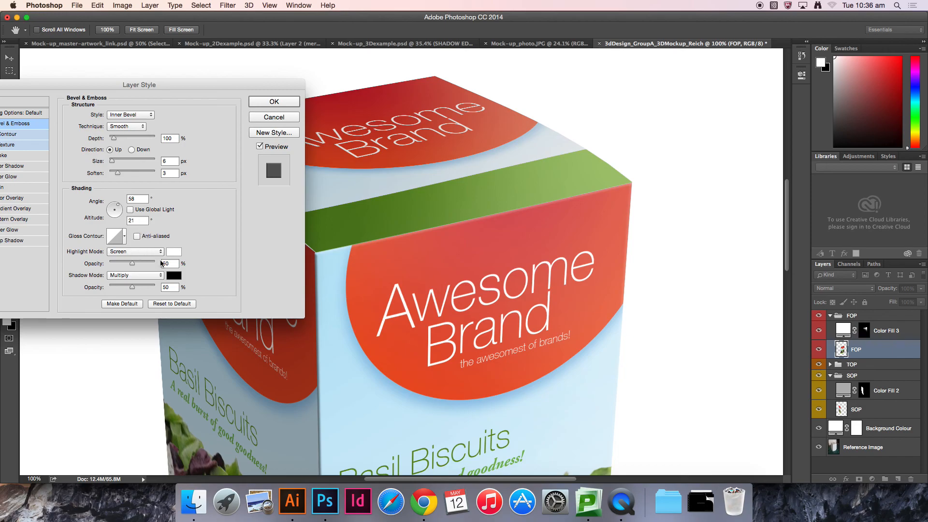
{"action": "left_click_drag", "start_coordinate": [381, 383], "coordinate": [440, 235]}
{"action": "scroll", "coordinate": [440, 235], "scroll_direction": "down", "scroll_amount": 6}
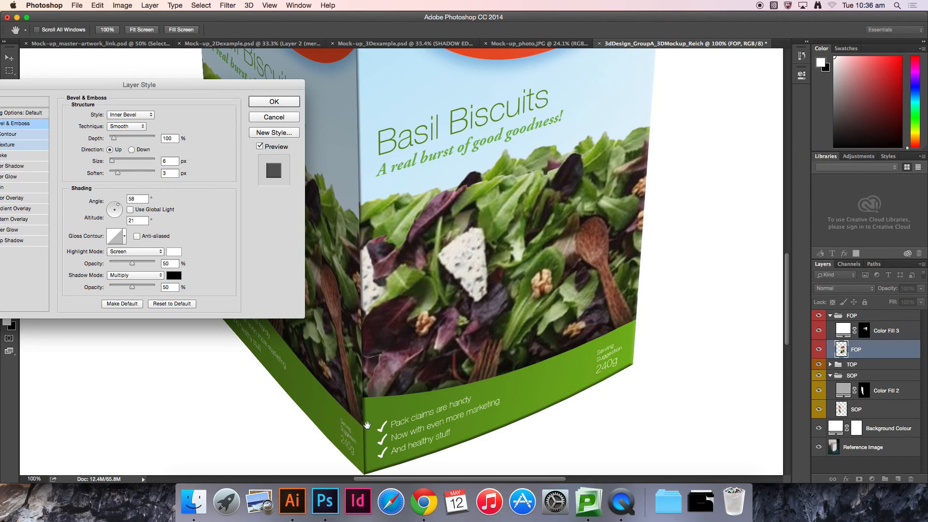
{"action": "scroll", "coordinate": [398, 399], "scroll_direction": "down", "scroll_amount": 3}
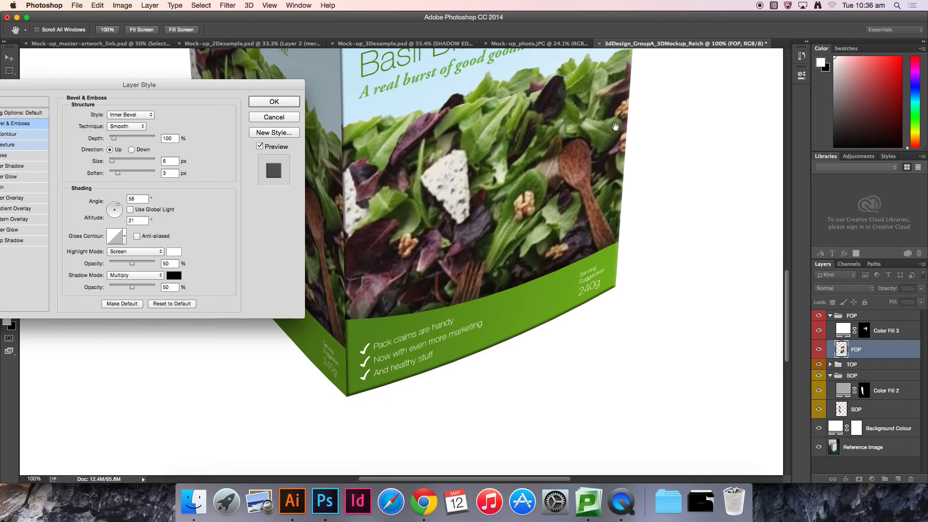
{"action": "scroll", "coordinate": [617, 126], "scroll_direction": "up", "scroll_amount": 10}
{"action": "scroll", "coordinate": [618, 125], "scroll_direction": "right", "scroll_amount": 3}
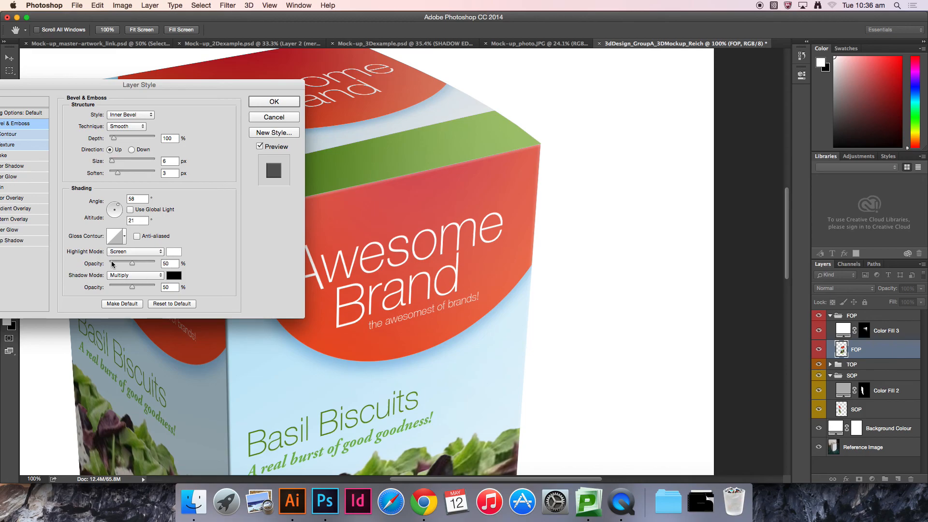
Step: Set the bevel's highlight opacity to 75% and shadow opacity to 10%
{"action": "double_click", "coordinate": [168, 263]}
{"action": "type", "text": "75"}
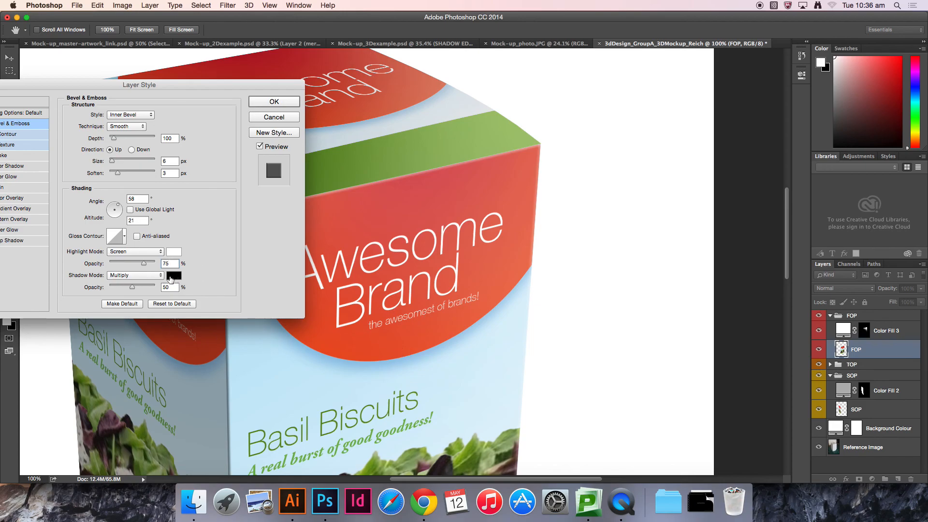
{"action": "left_click_drag", "start_coordinate": [312, 375], "coordinate": [420, 158]}
{"action": "scroll", "coordinate": [419, 159], "scroll_direction": "down", "scroll_amount": 5}
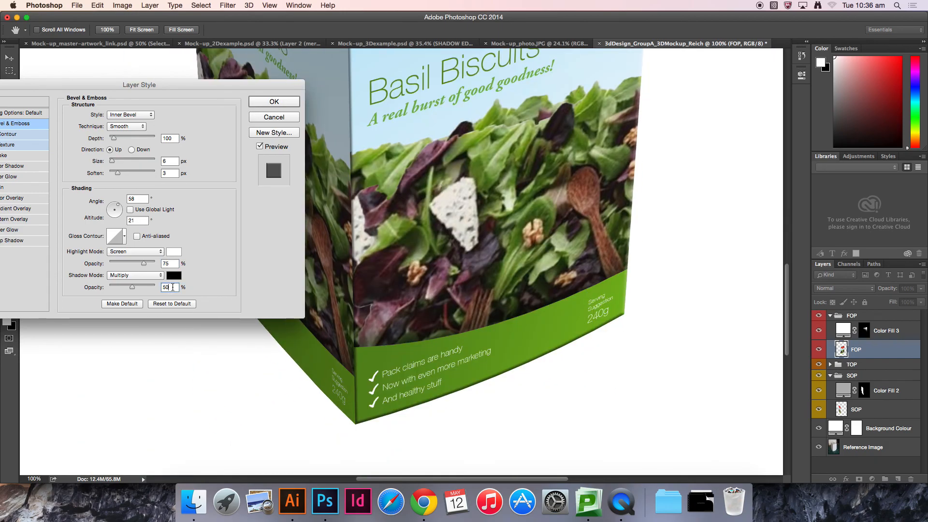
{"action": "type", "text": "25"}
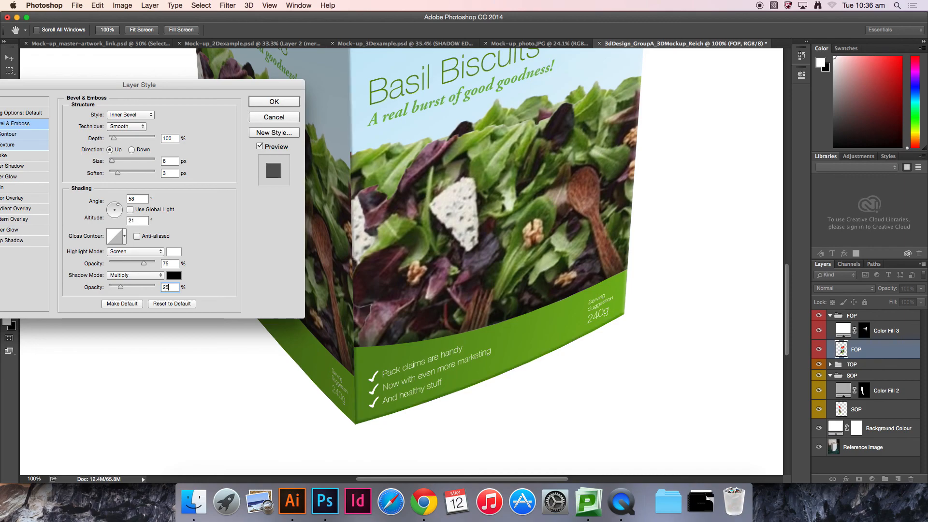
{"action": "key", "text": "BackSpace"}
{"action": "key", "text": "BackSpace"}
{"action": "type", "text": "10"}
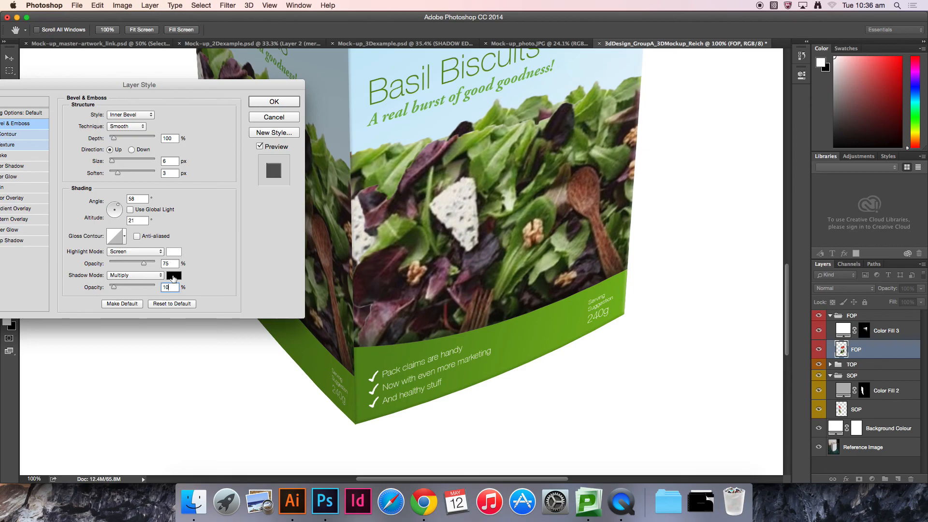
{"action": "left_click", "coordinate": [174, 276]}
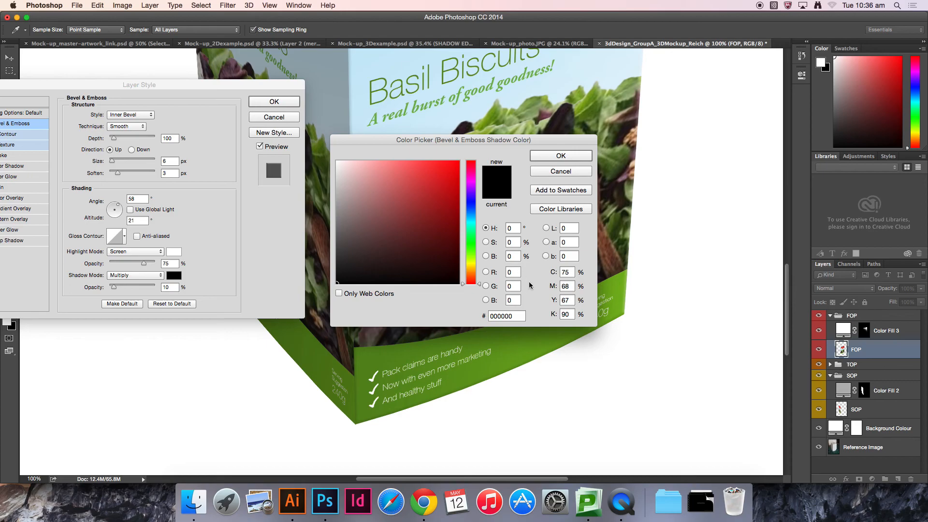
{"action": "left_click", "coordinate": [570, 172]}
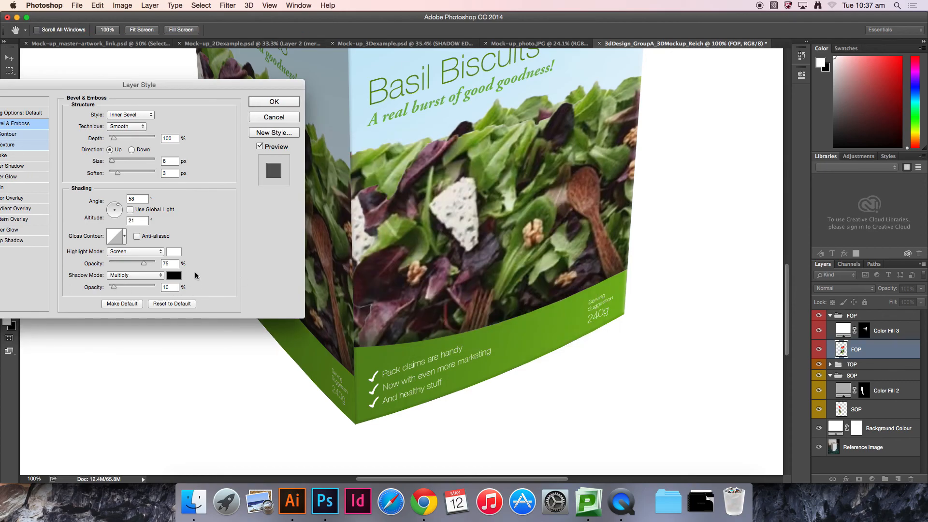
Step: Enable Texture for the bevel and reposition the texture on the front face, inspecting it up close
{"action": "scroll", "coordinate": [476, 218], "scroll_direction": "up", "scroll_amount": 5}
{"action": "left_click_drag", "start_coordinate": [476, 246], "coordinate": [532, 189]}
{"action": "left_click_drag", "start_coordinate": [551, 124], "coordinate": [531, 268]}
{"action": "mouse_move", "coordinate": [557, 153]}
{"action": "left_mouse_down"}
{"action": "mouse_move", "coordinate": [535, 288]}
{"action": "mouse_move", "coordinate": [504, 295]}
{"action": "left_mouse_up"}
{"action": "left_click_drag", "start_coordinate": [196, 91], "coordinate": [296, 77]}
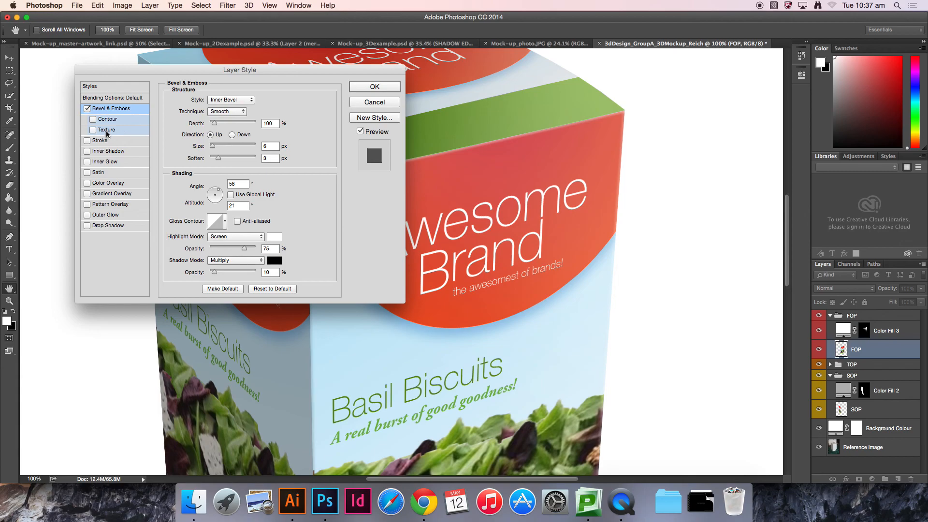
{"action": "left_click", "coordinate": [107, 131]}
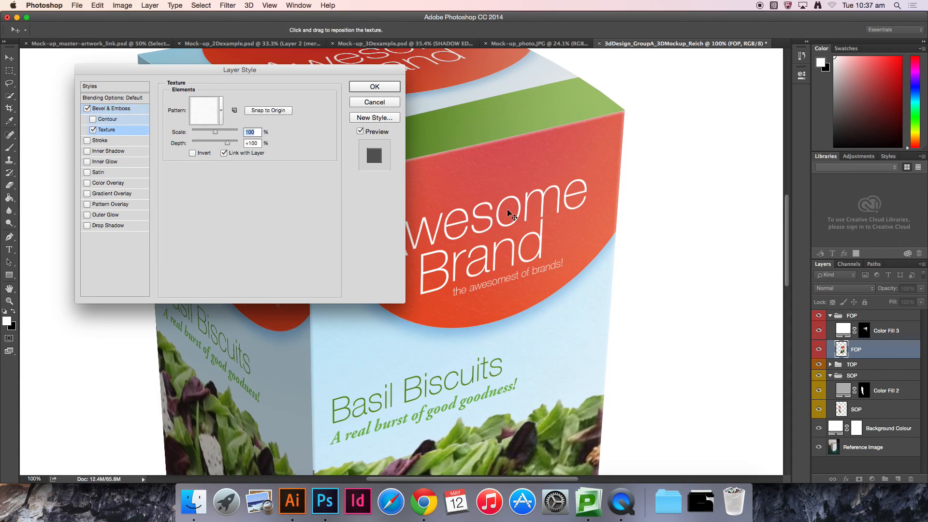
{"action": "left_click_drag", "start_coordinate": [432, 348], "coordinate": [514, 385]}
{"action": "key", "text": "super+equal"}
{"action": "key", "text": "super+equal"}
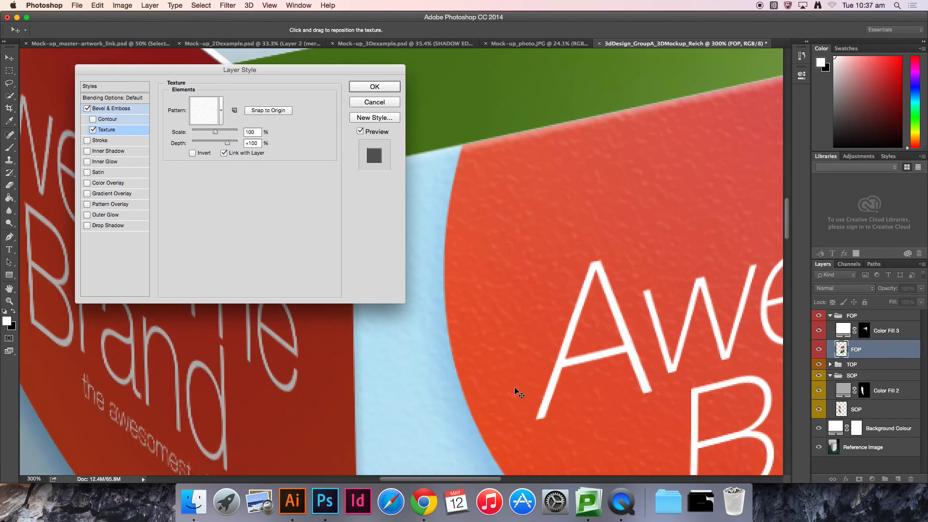
{"action": "left_click_drag", "start_coordinate": [573, 384], "coordinate": [591, 191]}
{"action": "left_click_drag", "start_coordinate": [538, 314], "coordinate": [352, 384]}
{"action": "left_click_drag", "start_coordinate": [614, 251], "coordinate": [482, 314]}
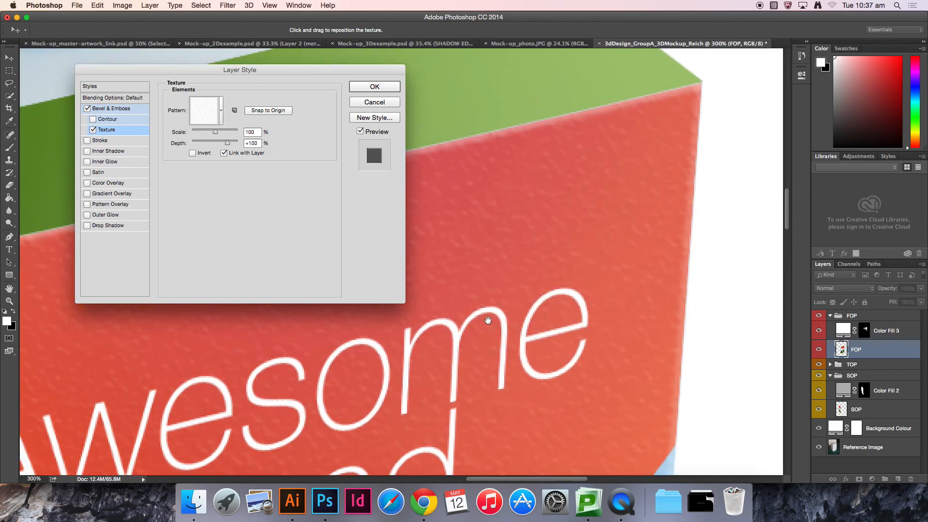
{"action": "key", "text": "super+minus"}
{"action": "key", "text": "super+minus"}
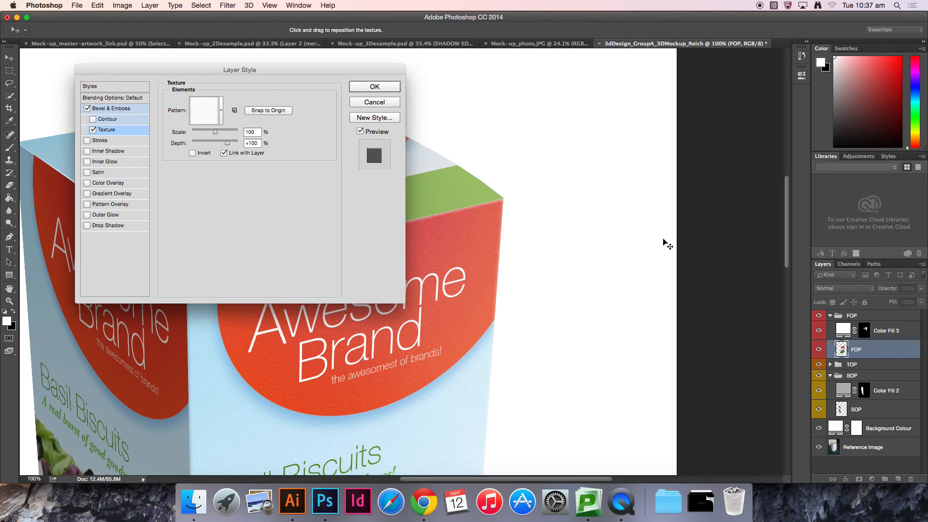
{"action": "left_click_drag", "start_coordinate": [485, 338], "coordinate": [668, 241]}
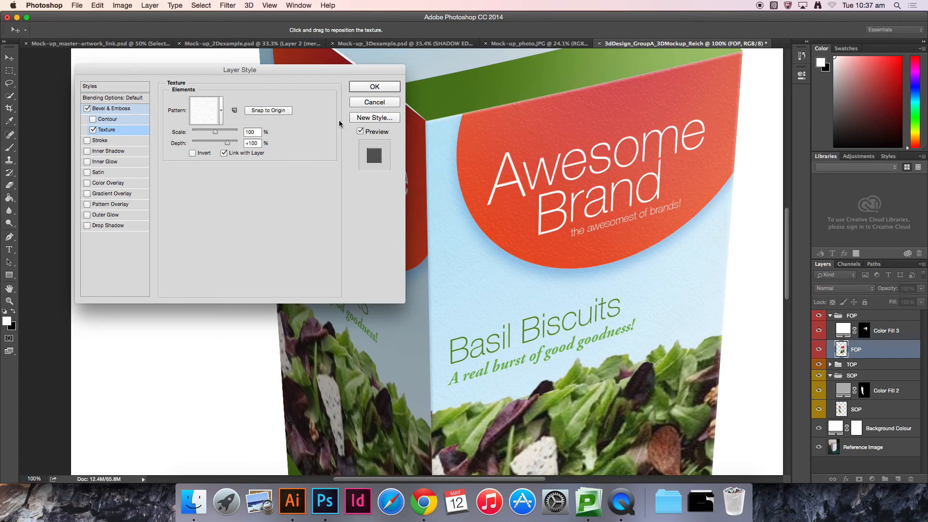
Step: Try several patterns from the texture pattern picker and choose a plain, light paper-like pattern for the bevel texture
{"action": "left_click", "coordinate": [222, 110]}
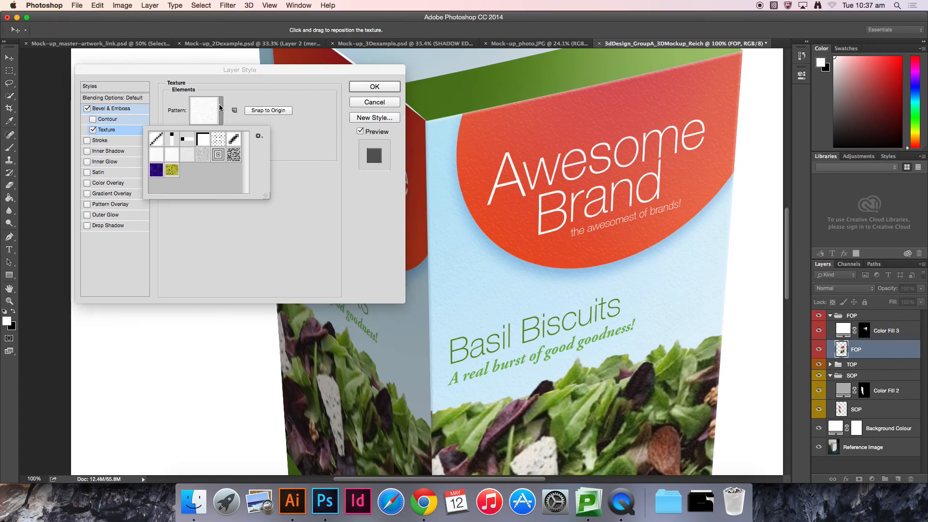
{"action": "left_click", "coordinate": [204, 155]}
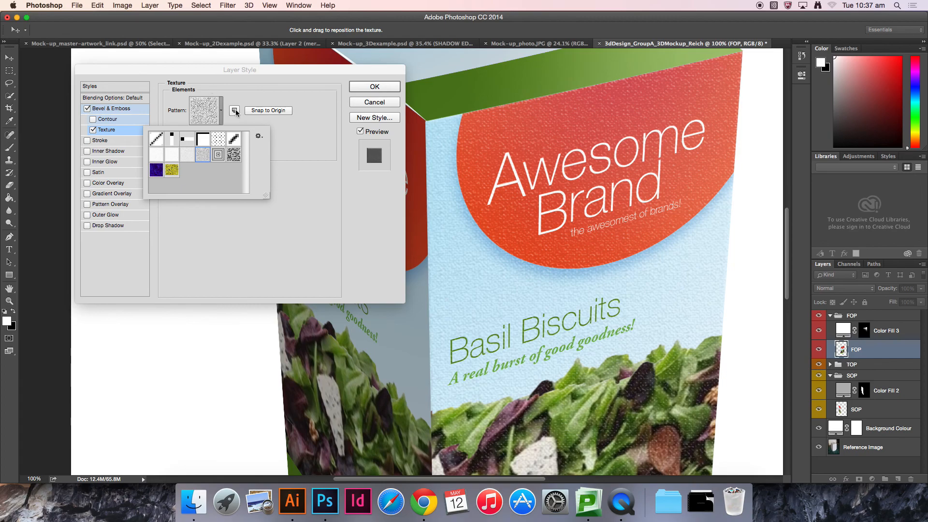
{"action": "left_click", "coordinate": [187, 154]}
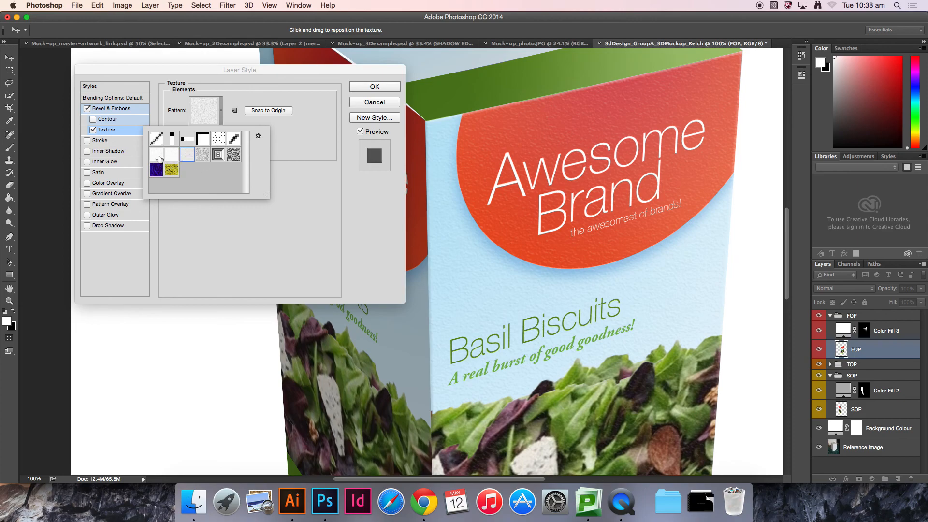
{"action": "left_click", "coordinate": [172, 155]}
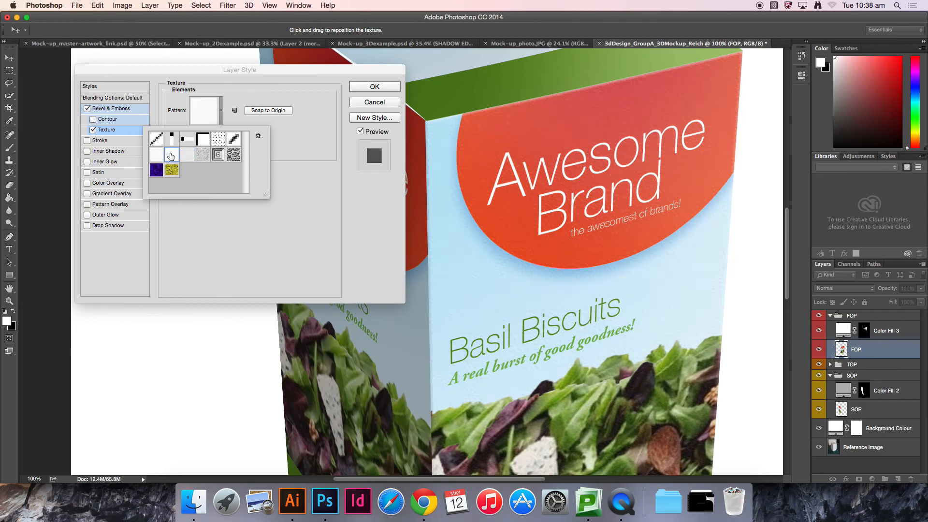
{"action": "left_click", "coordinate": [157, 158]}
{"action": "left_click", "coordinate": [176, 159]}
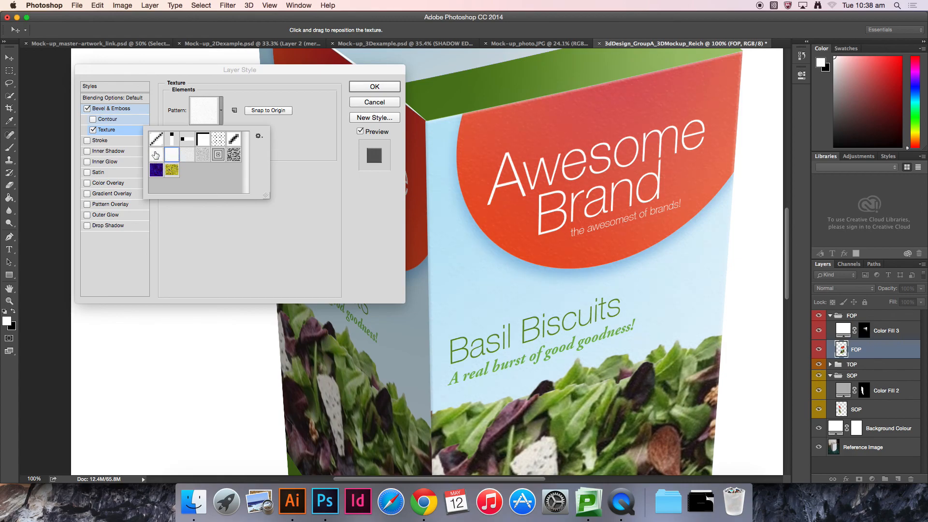
{"action": "left_click", "coordinate": [303, 146]}
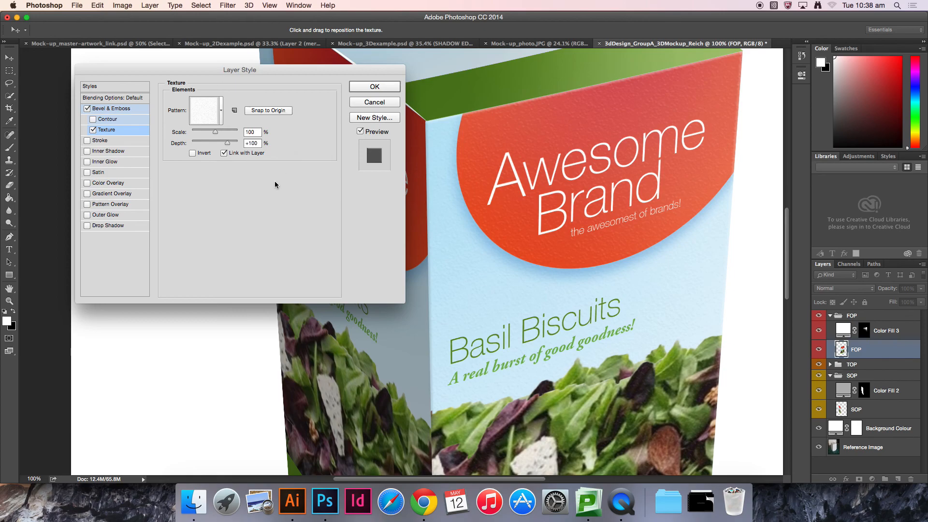
Step: Set the bevel texture's scale to 80%
{"action": "double_click", "coordinate": [256, 133]}
{"action": "type", "text": "125175"}
{"action": "double_click", "coordinate": [256, 132]}
{"action": "type", "text": "80"}
Step: Inspect the textured front face and corner edges up close, then apply the bevel and texture layer style
{"action": "key", "text": "super+plus"}
{"action": "key", "text": "super+plus"}
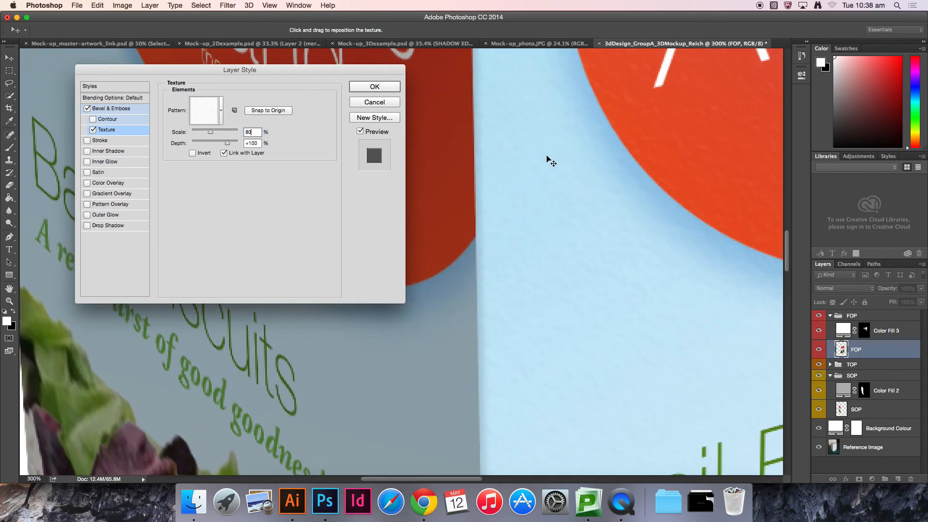
{"action": "left_click_drag", "start_coordinate": [631, 133], "coordinate": [580, 434]}
{"action": "left_click_drag", "start_coordinate": [604, 245], "coordinate": [561, 323]}
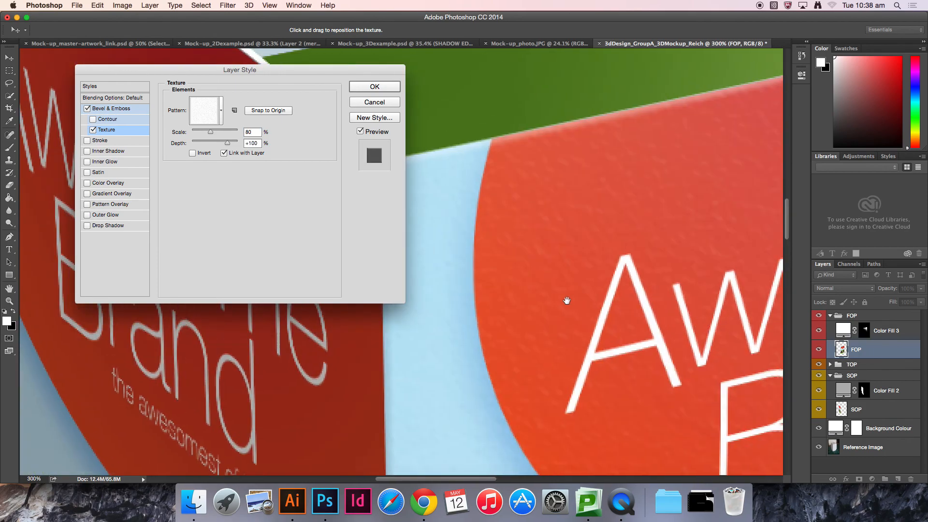
{"action": "left_click_drag", "start_coordinate": [592, 278], "coordinate": [530, 245]}
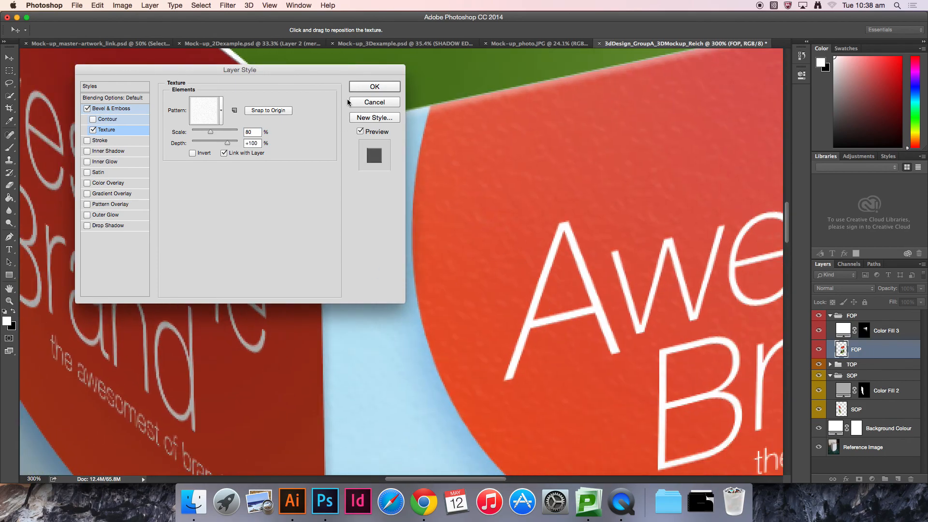
{"action": "left_click", "coordinate": [374, 87]}
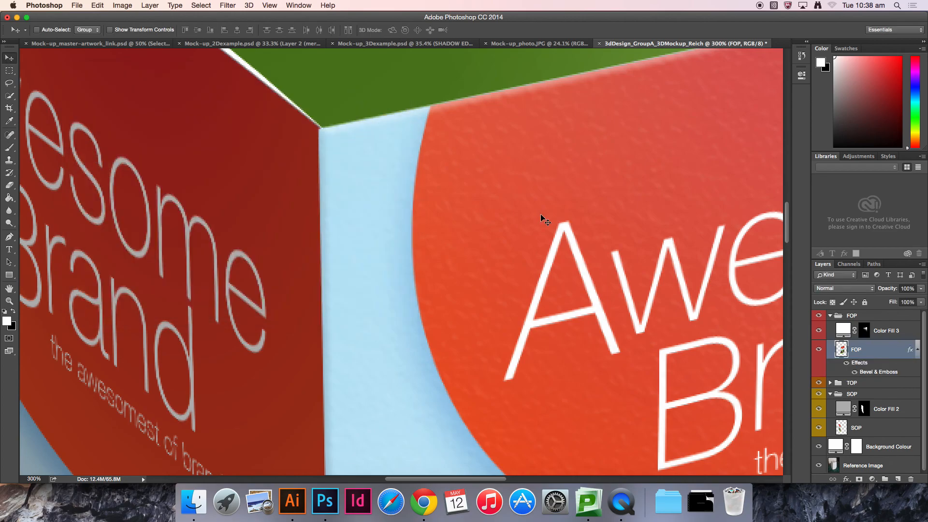
Step: Examine the textured box at several zoom levels and compare it with the finished 3D example document
{"action": "key", "text": "super+0"}
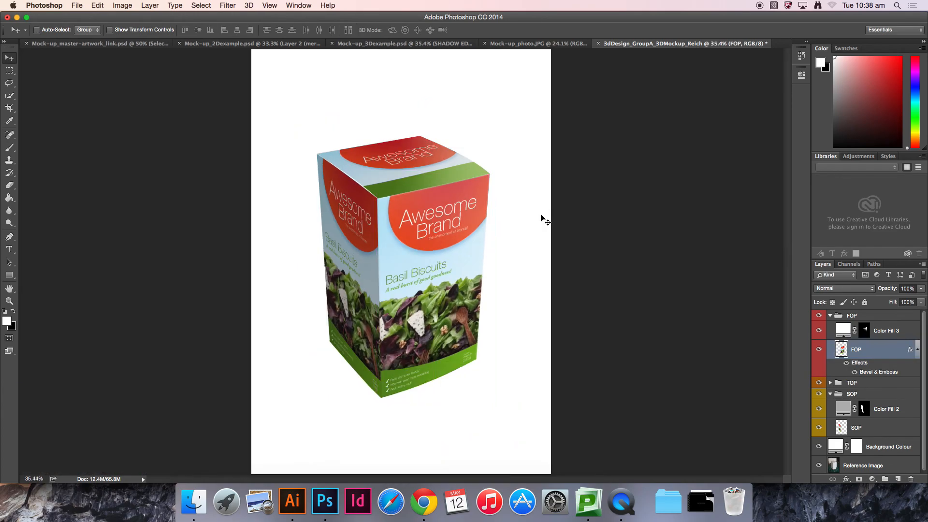
{"action": "key", "text": "super+1"}
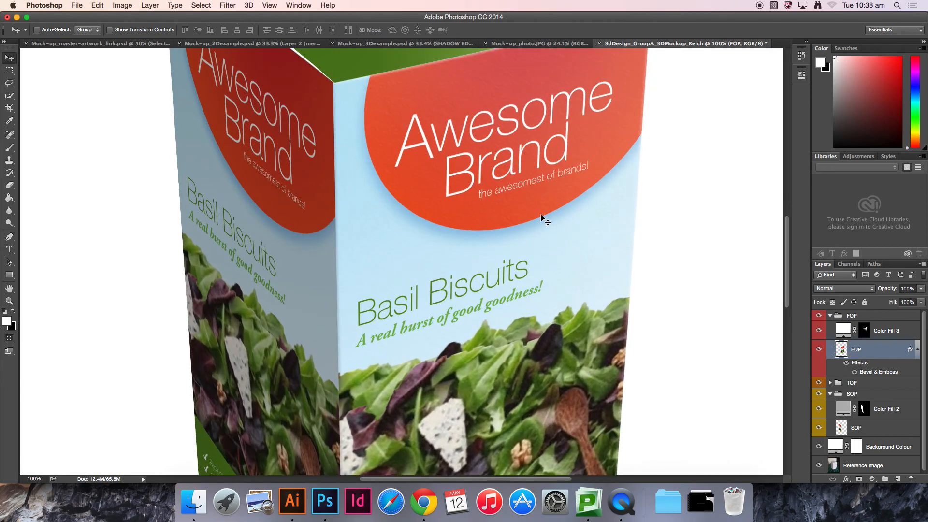
{"action": "key", "text": "super+equal"}
{"action": "left_click_drag", "start_coordinate": [513, 221], "coordinate": [468, 376]}
{"action": "left_click_drag", "start_coordinate": [582, 172], "coordinate": [458, 253]}
{"action": "left_click_drag", "start_coordinate": [530, 193], "coordinate": [502, 241]}
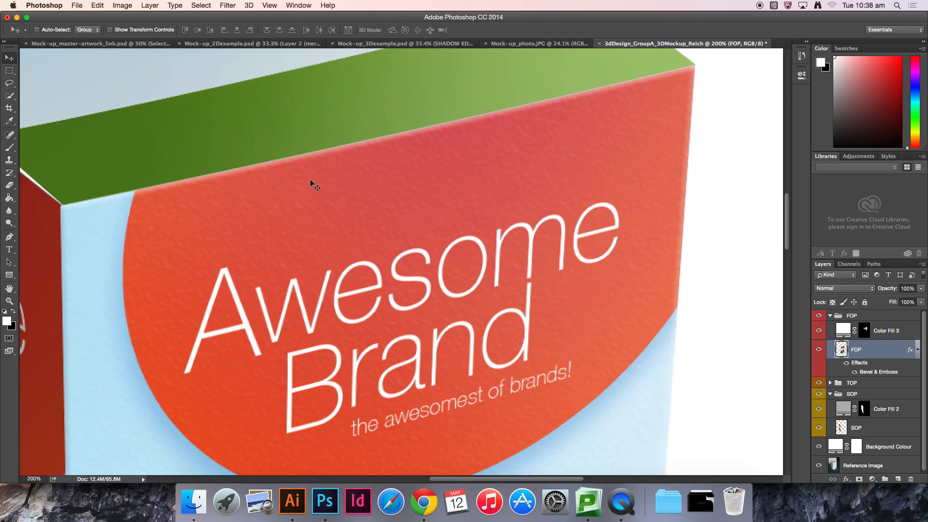
{"action": "key", "text": "super+0"}
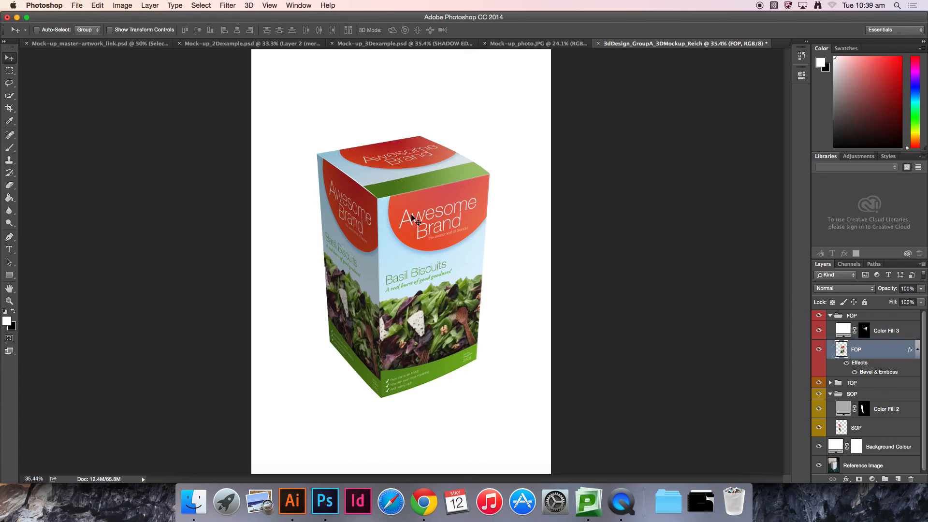
{"action": "key", "text": "super+equal"}
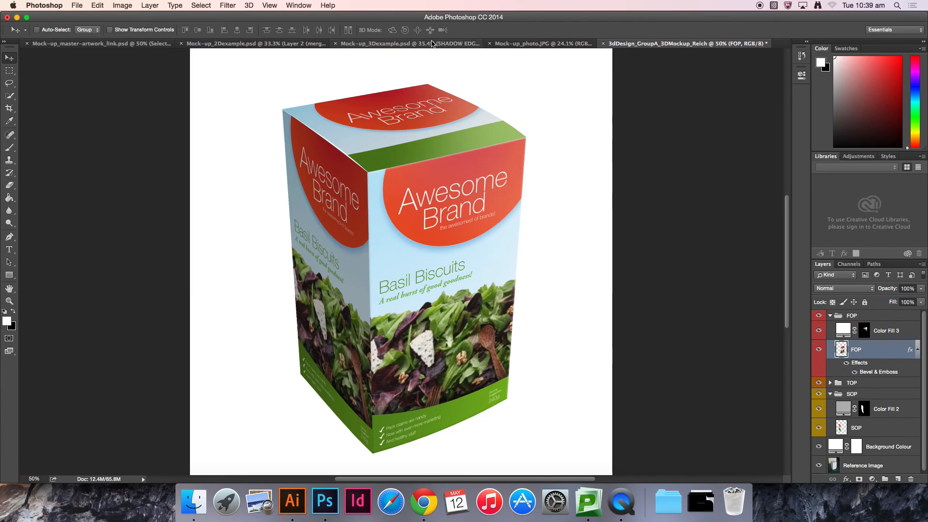
{"action": "left_click", "coordinate": [359, 43]}
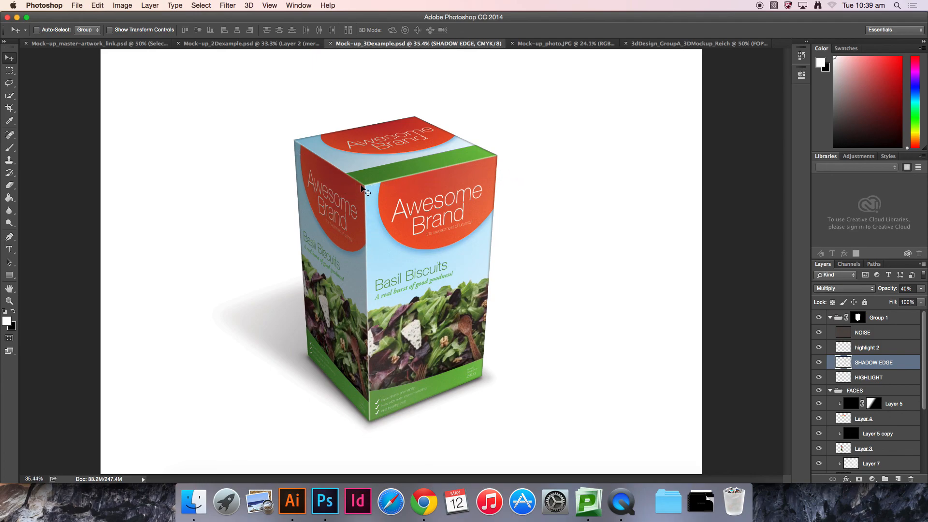
{"action": "left_click", "coordinate": [695, 44]}
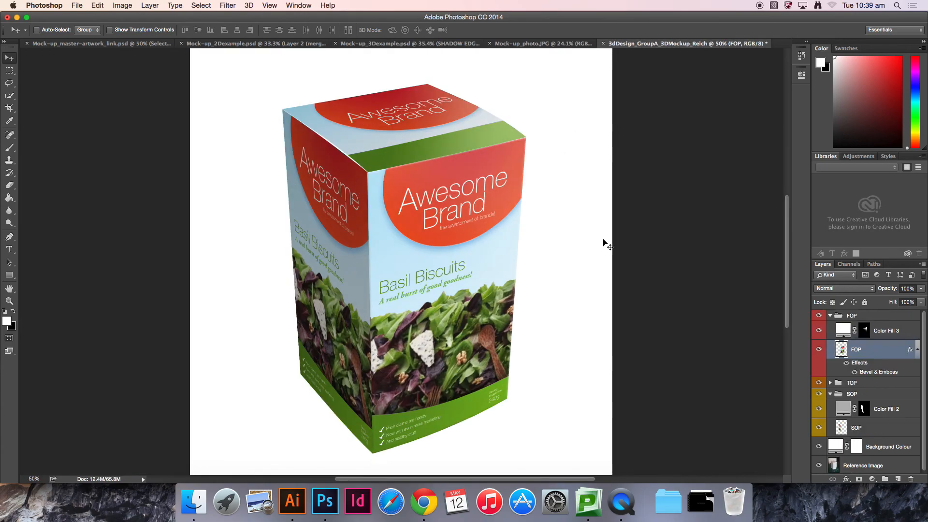
Step: Collapse the FOP and SOP groups and add a white Solid Color fill layer above the face groups
{"action": "left_click", "coordinate": [831, 318]}
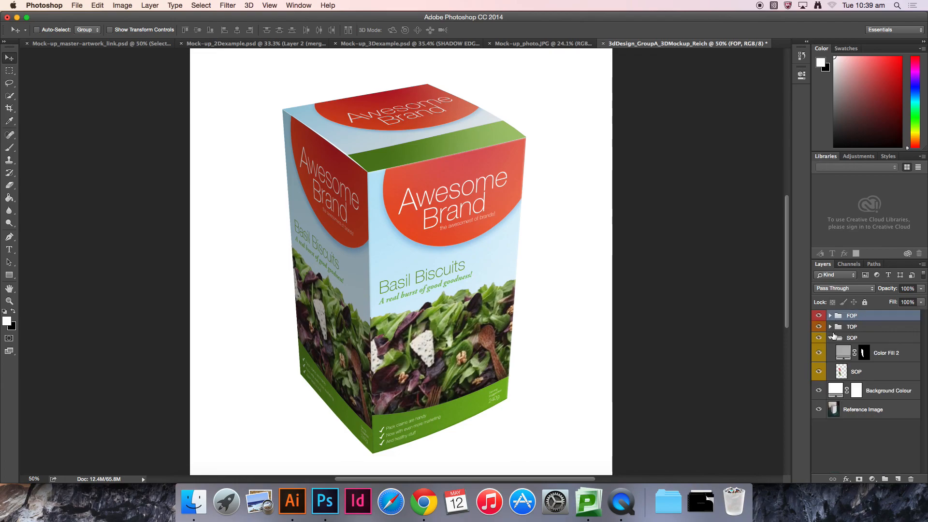
{"action": "left_click", "coordinate": [831, 338]}
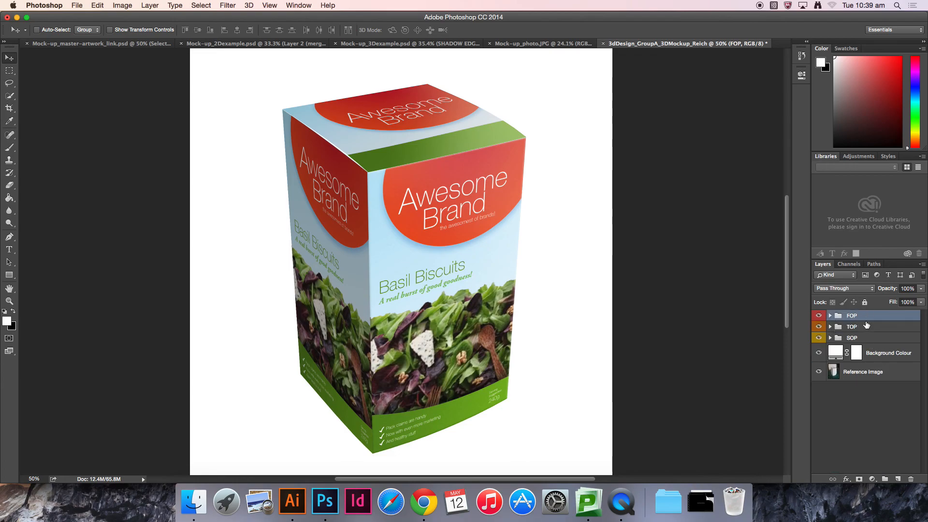
{"action": "left_click", "coordinate": [872, 480]}
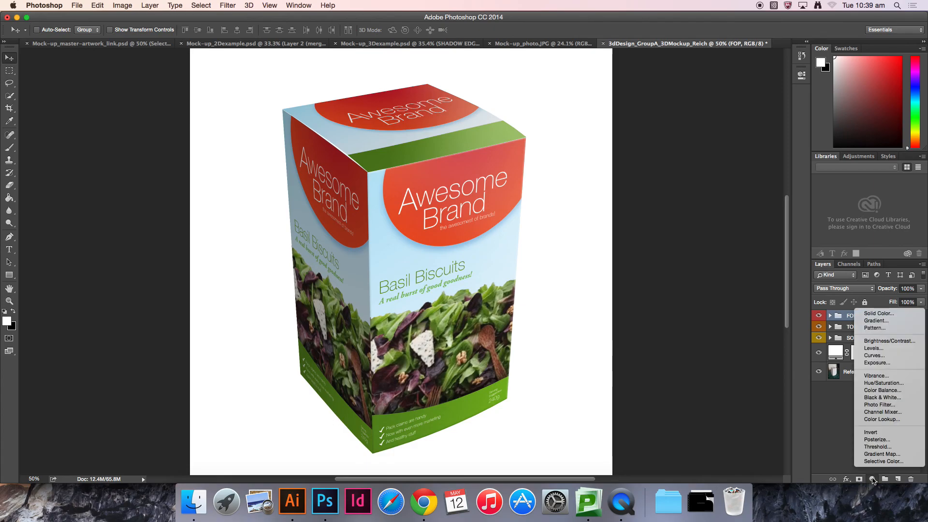
{"action": "left_click", "coordinate": [878, 314]}
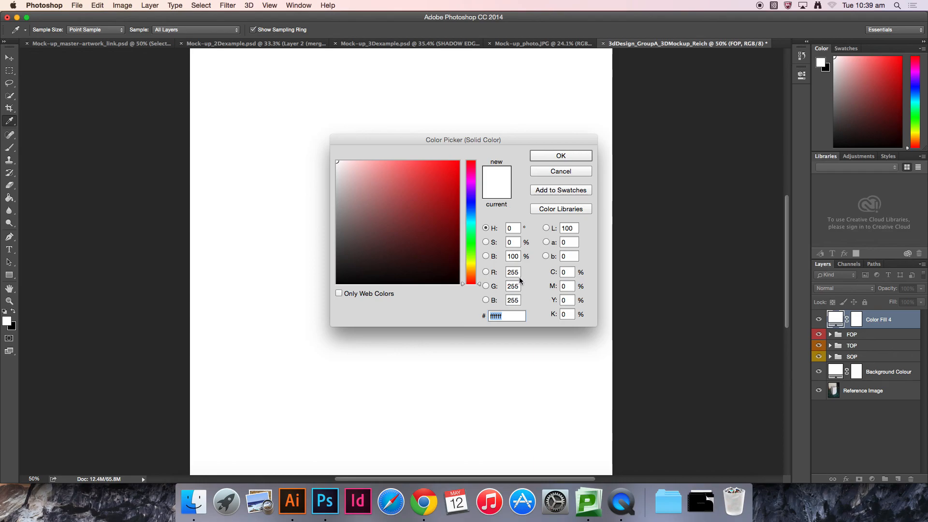
{"action": "left_click", "coordinate": [556, 156]}
Step: Fill the new colour fill layer's mask with black to hide it
{"action": "key", "text": "v"}
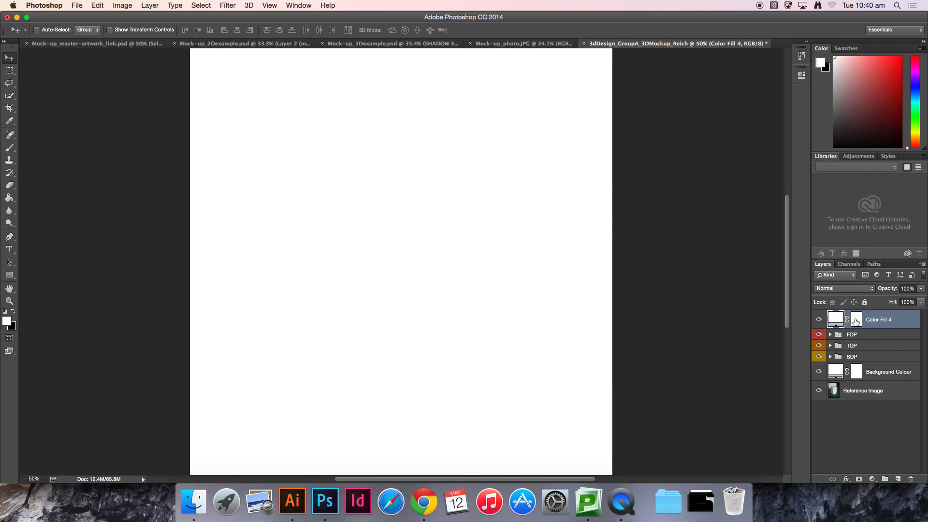
{"action": "left_click", "coordinate": [856, 319]}
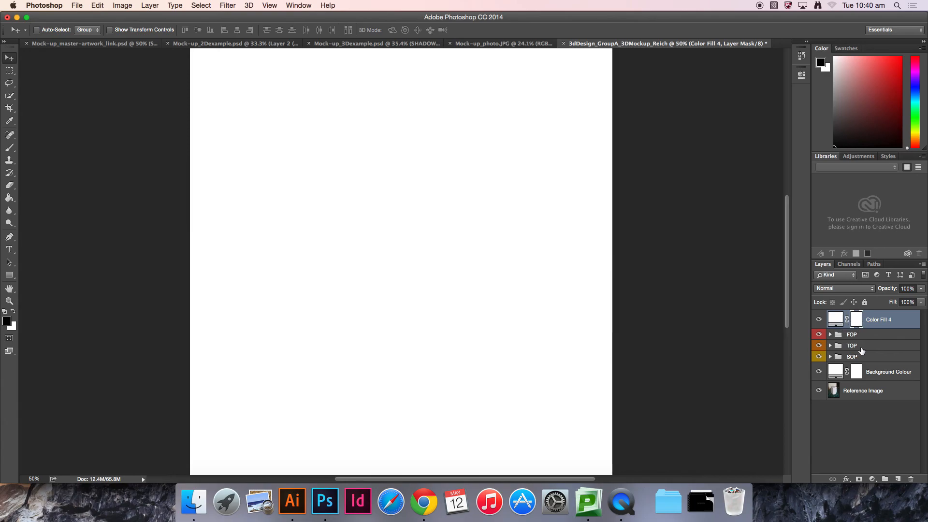
{"action": "key", "text": "alt+BackSpace"}
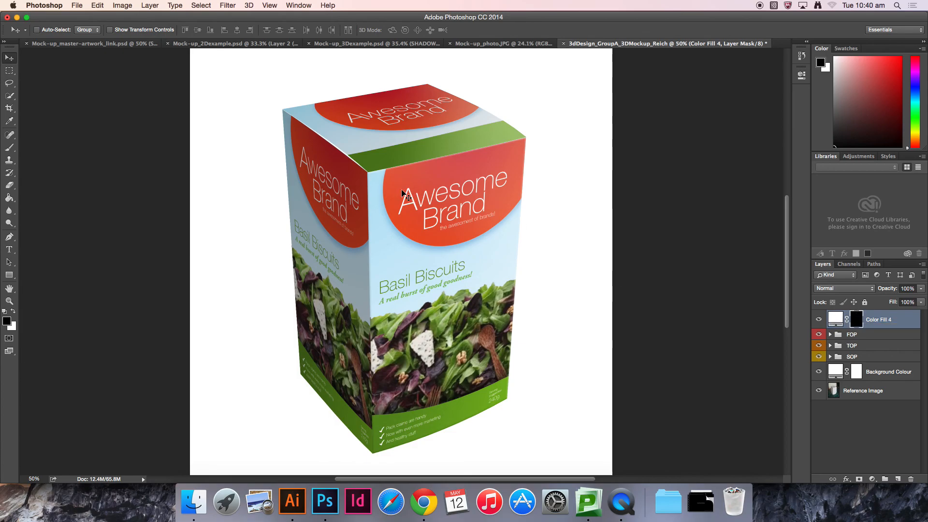
Step: Zoom in on the box's top corner where the faces meet and switch to the Polygonal Lasso tool
{"action": "key", "text": "super+equal"}
{"action": "key", "text": "super+equal"}
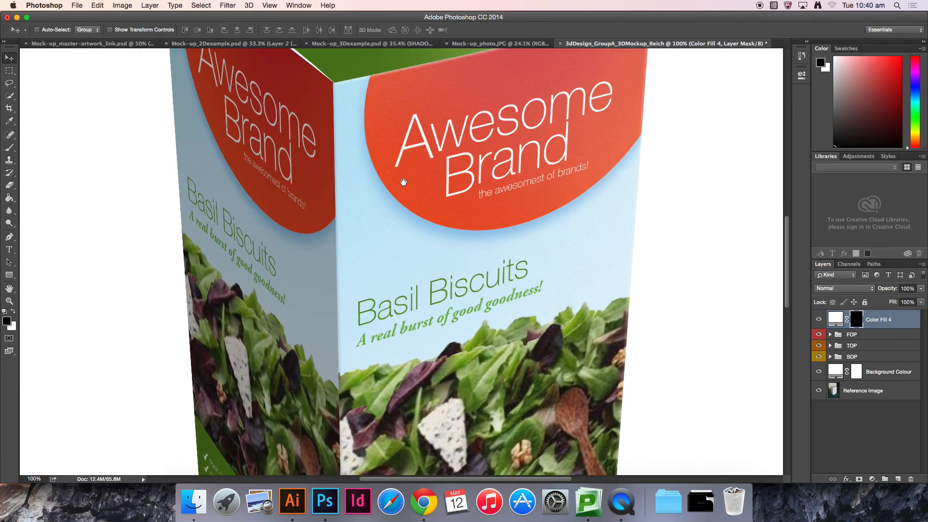
{"action": "left_click_drag", "start_coordinate": [393, 193], "coordinate": [494, 276]}
{"action": "key", "text": "super+equal"}
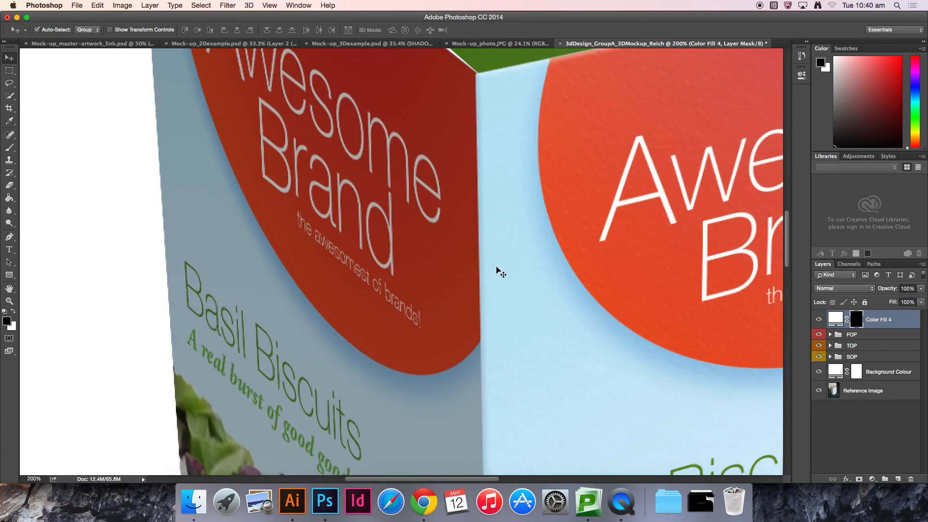
{"action": "left_click_drag", "start_coordinate": [546, 192], "coordinate": [500, 302]}
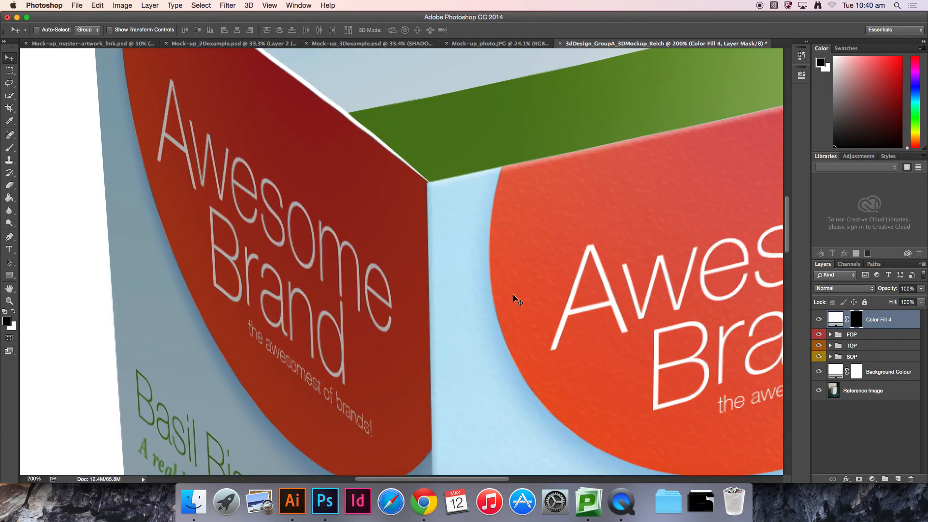
{"action": "key", "text": "super+equal"}
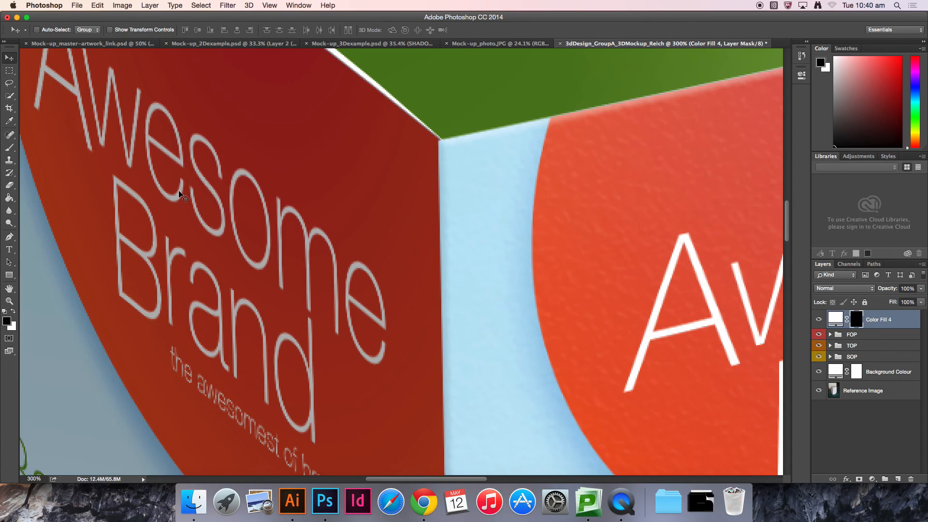
{"action": "left_click", "coordinate": [9, 86]}
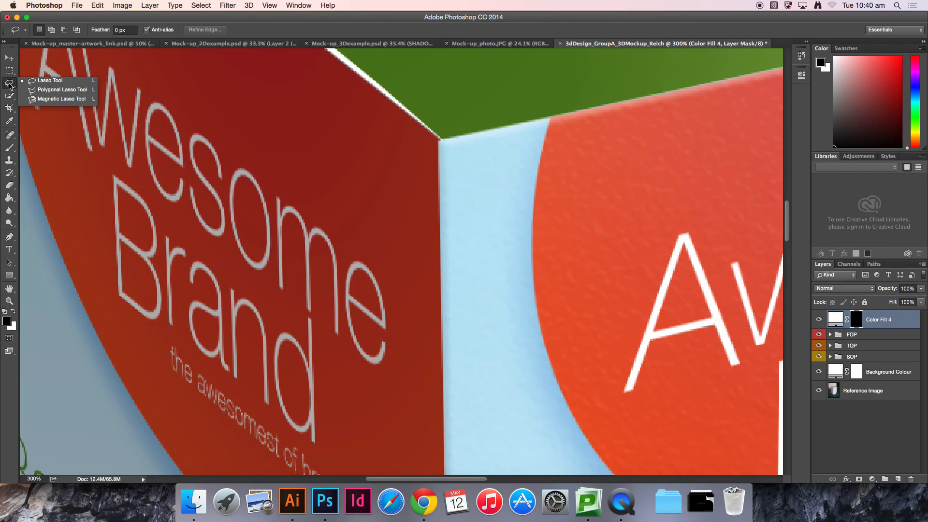
{"action": "left_click", "coordinate": [57, 90]}
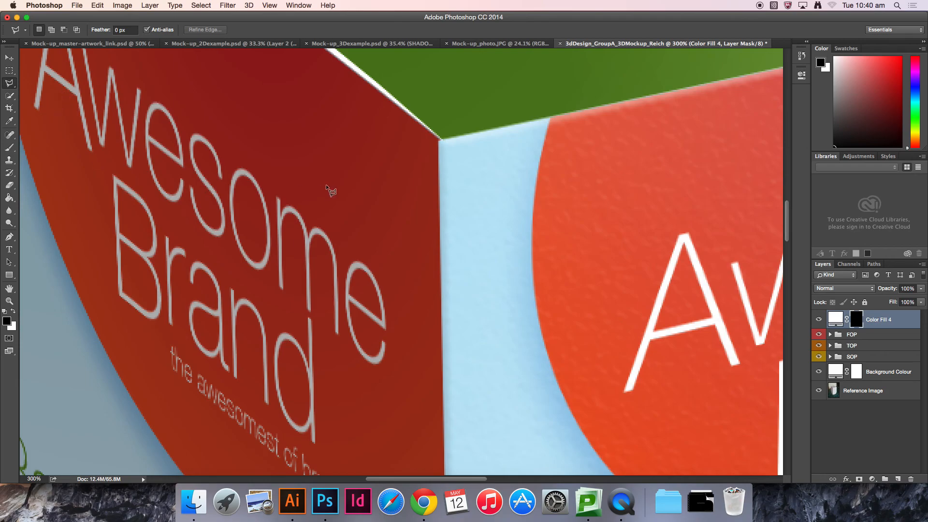
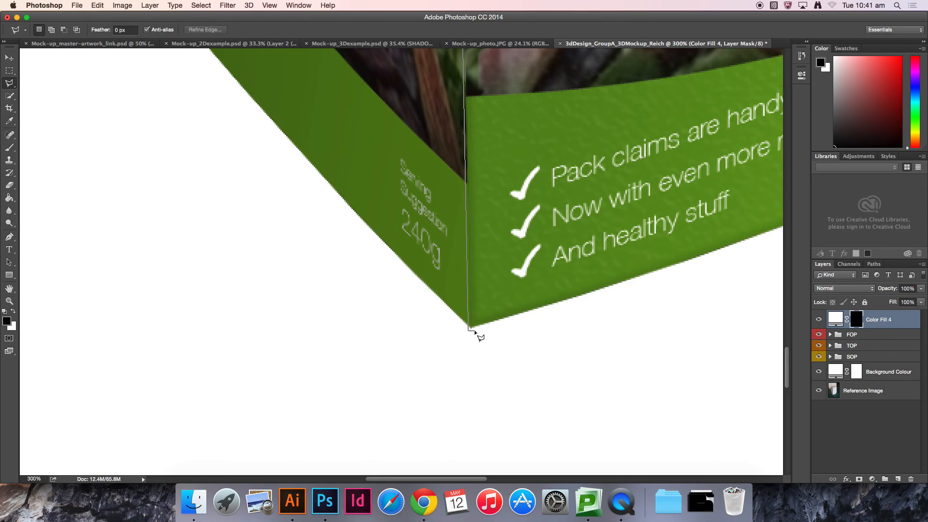
Step: Trace a thin sliver along the front vertical corner edge with the Polygonal Lasso and fill it with white in the Color Fill 4 mask
{"action": "left_click", "coordinate": [475, 332]}
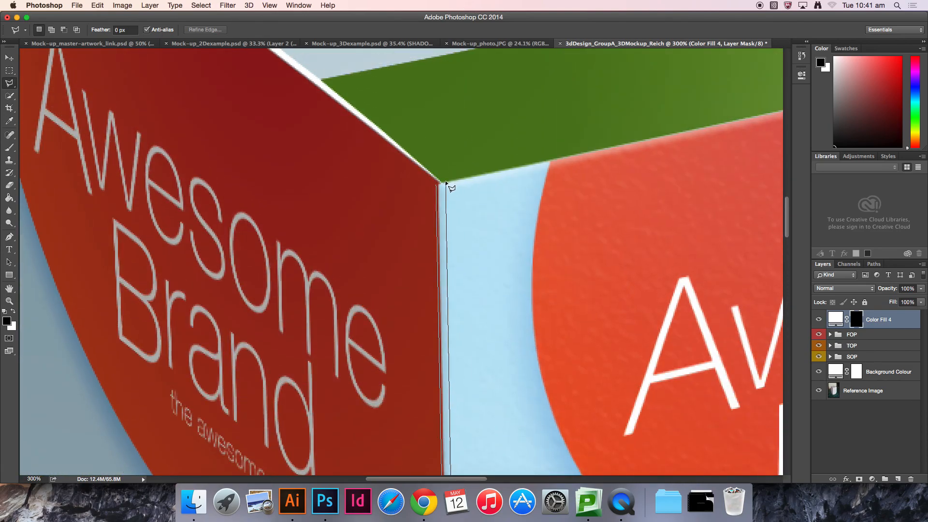
{"action": "left_click", "coordinate": [440, 183]}
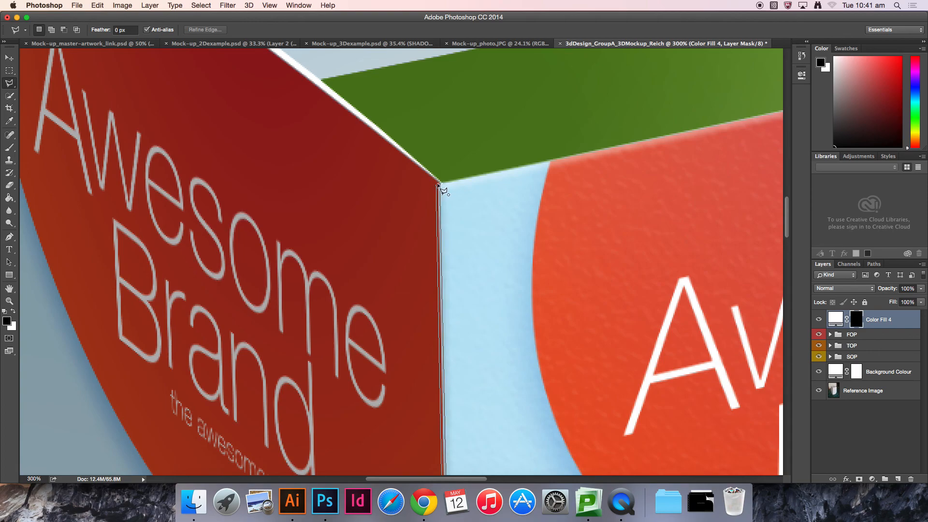
{"action": "left_click", "coordinate": [438, 184]}
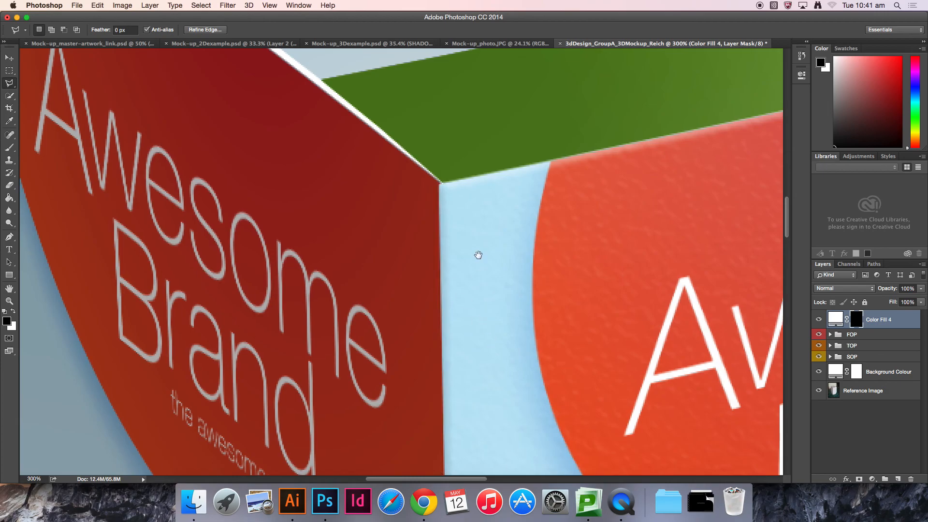
{"action": "left_click_drag", "start_coordinate": [478, 275], "coordinate": [457, 88]}
{"action": "left_click_drag", "start_coordinate": [466, 332], "coordinate": [451, 129]}
{"action": "left_click_drag", "start_coordinate": [429, 304], "coordinate": [407, 120]}
{"action": "left_click_drag", "start_coordinate": [437, 320], "coordinate": [445, 114]}
{"action": "mouse_move", "coordinate": [439, 425]}
{"action": "left_mouse_down"}
{"action": "mouse_move", "coordinate": [442, 290]}
{"action": "mouse_move", "coordinate": [477, 305]}
{"action": "mouse_move", "coordinate": [522, 404]}
{"action": "mouse_move", "coordinate": [514, 335]}
{"action": "mouse_move", "coordinate": [517, 456]}
{"action": "left_mouse_up"}
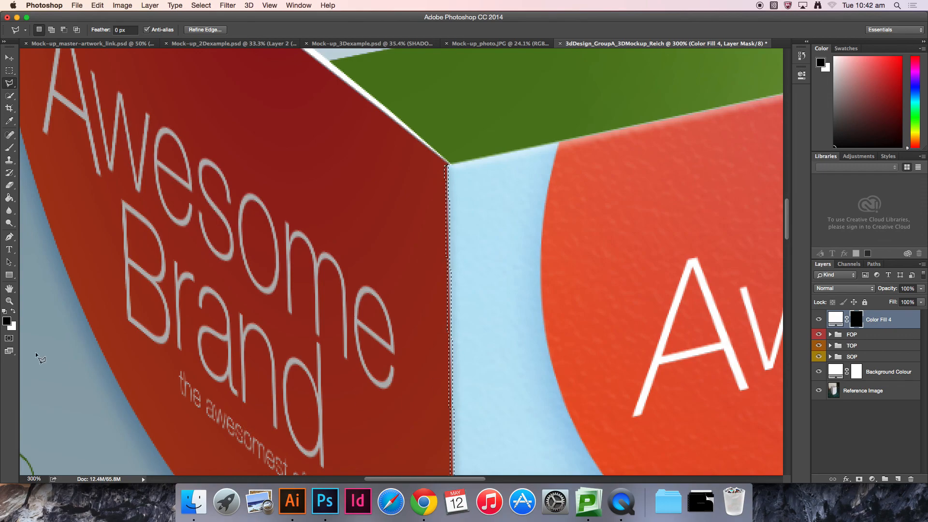
{"action": "left_click", "coordinate": [14, 312]}
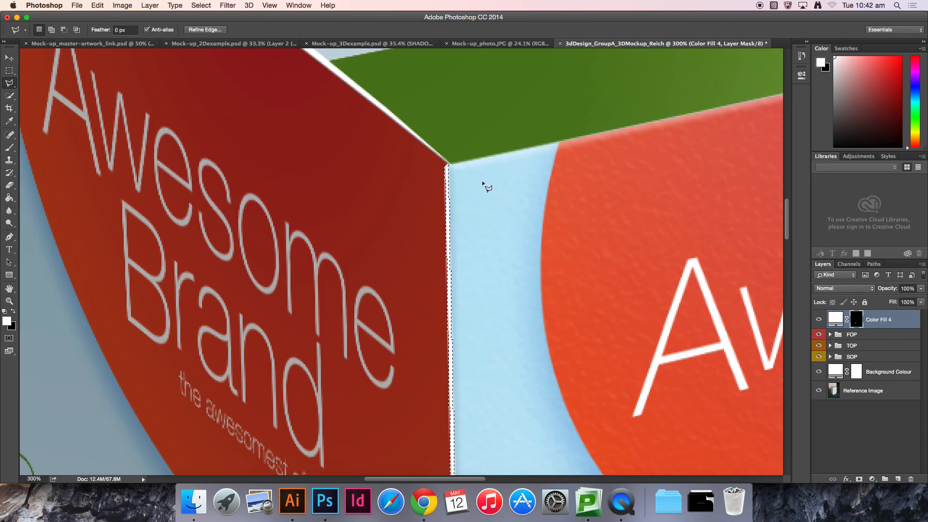
{"action": "key", "text": "super+z"}
{"action": "key", "text": "super+z"}
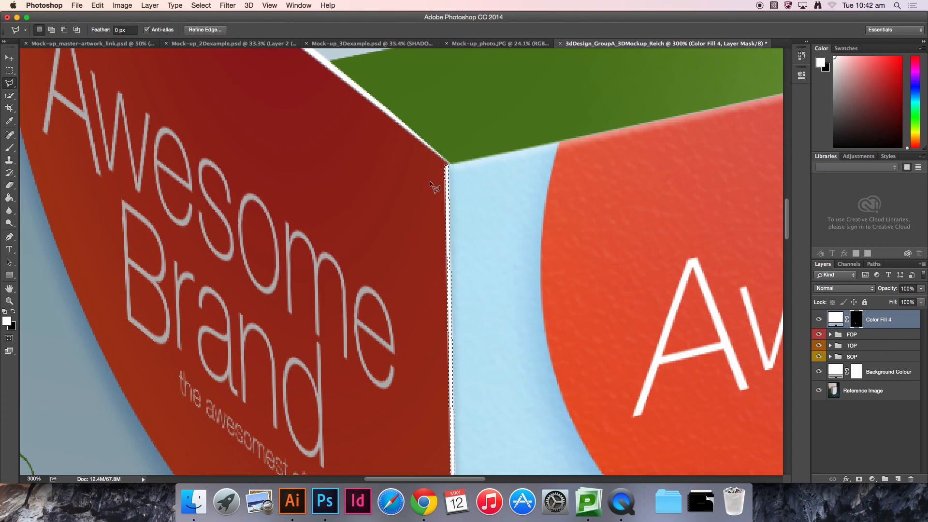
{"action": "key", "text": "super+d"}
{"action": "key", "text": "v"}
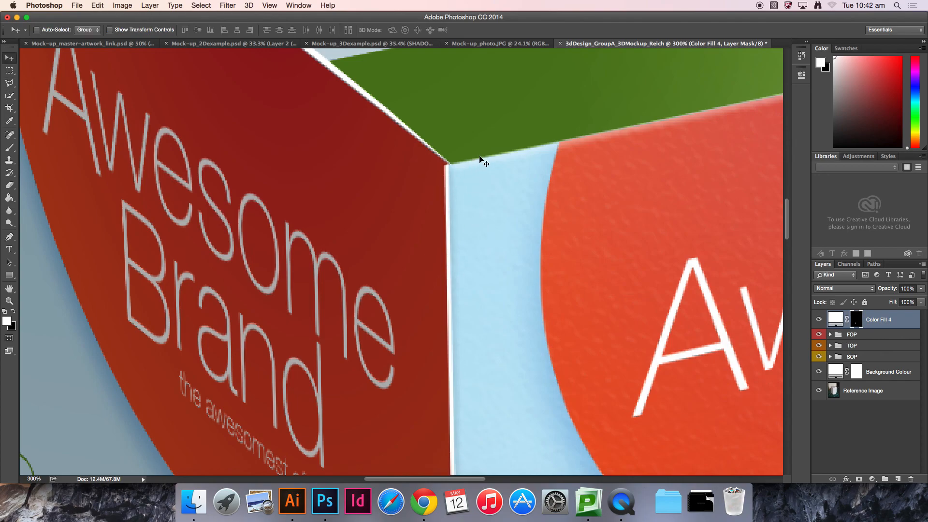
Step: View the Color Fill 4 layer mask on its own to inspect the painted edge line
{"action": "key", "text": "super+0"}
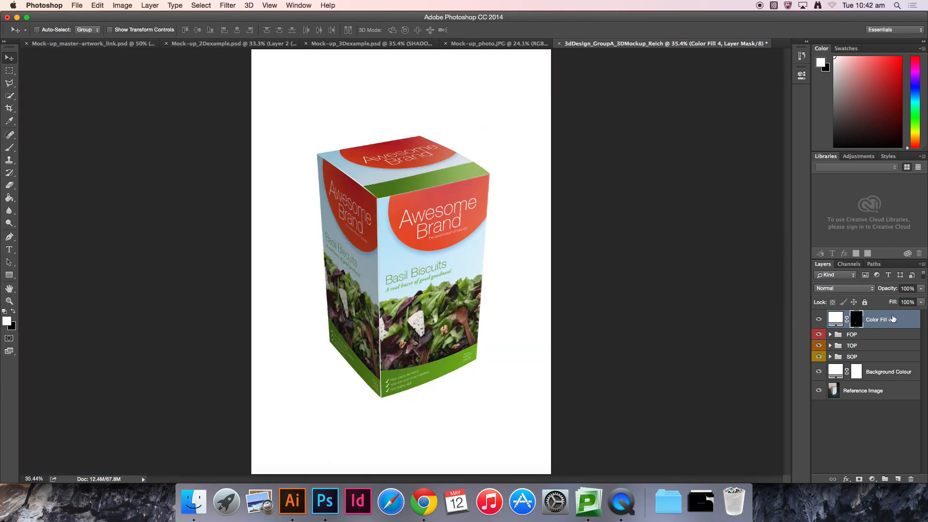
{"action": "left_click", "coordinate": [858, 320], "text": "alt"}
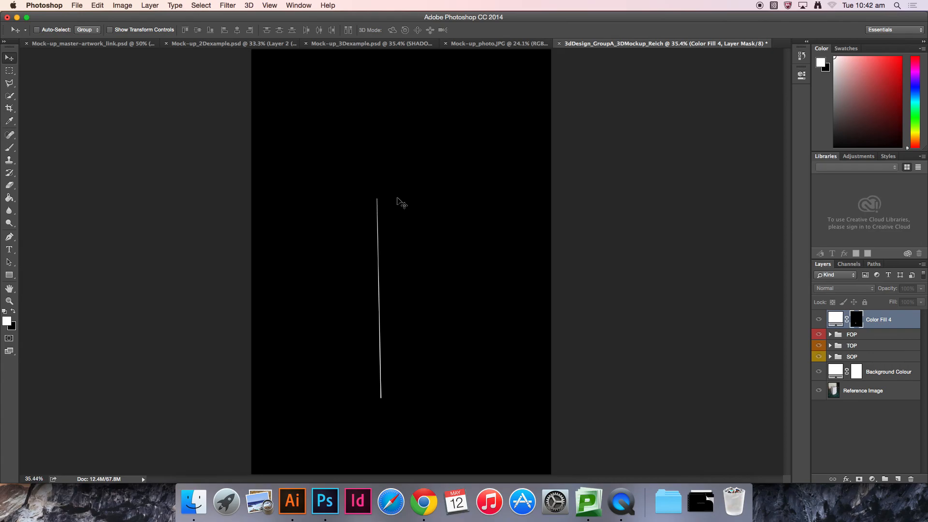
{"action": "key", "text": "super+plus"}
{"action": "key", "text": "super+plus"}
{"action": "mouse_move", "coordinate": [400, 236]}
{"action": "left_mouse_down"}
{"action": "mouse_move", "coordinate": [406, 136]}
{"action": "mouse_move", "coordinate": [416, 240]}
{"action": "left_mouse_up"}
{"action": "left_click_drag", "start_coordinate": [364, 121], "coordinate": [396, 205]}
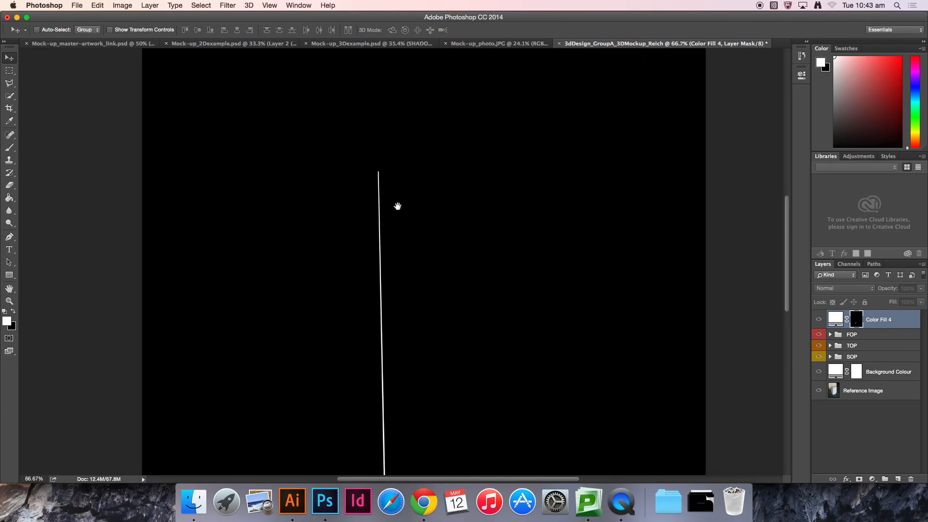
{"action": "left_click", "coordinate": [847, 429]}
Step: Trace a thin sliver along the top front edge where the top meets the front face and fill it white in the mask
{"action": "key", "text": "super+equal"}
{"action": "key", "text": "super+equal"}
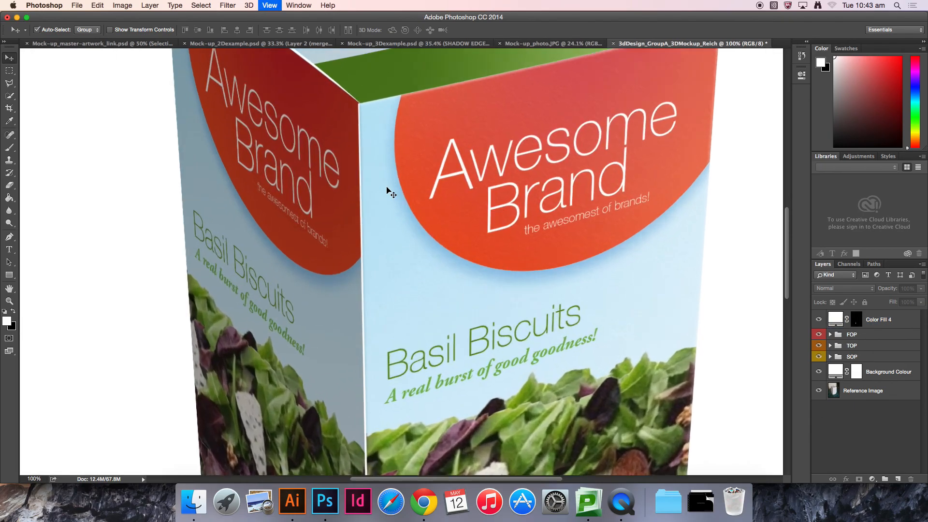
{"action": "left_click_drag", "start_coordinate": [455, 172], "coordinate": [391, 270]}
{"action": "left_click_drag", "start_coordinate": [494, 188], "coordinate": [384, 324]}
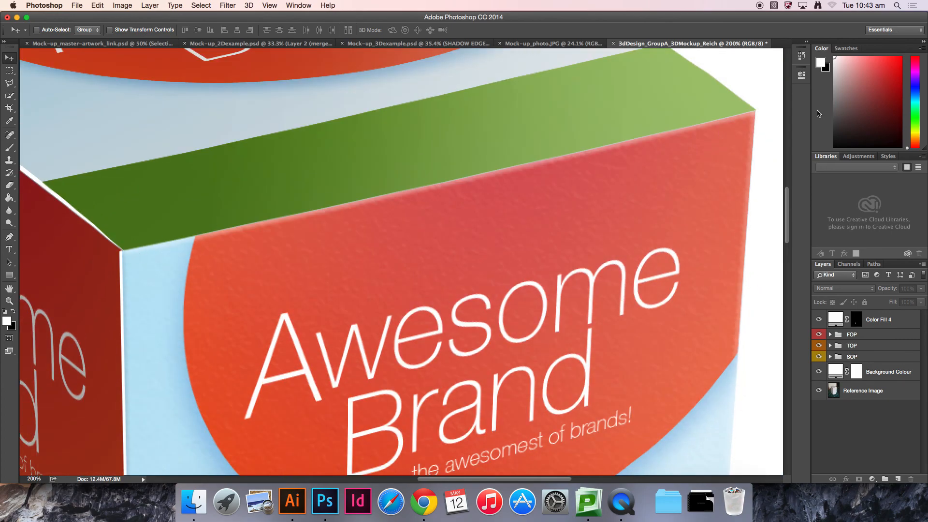
{"action": "left_click", "coordinate": [9, 83]}
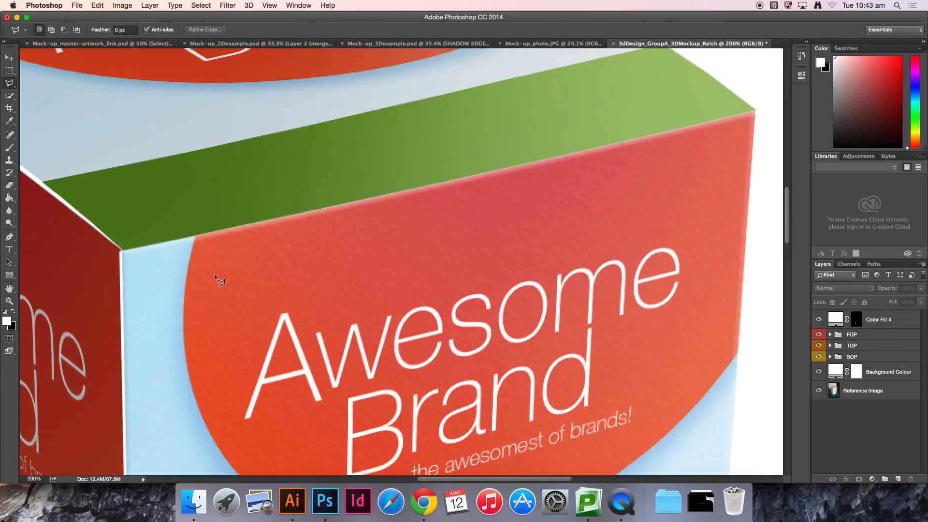
{"action": "key", "text": "super+equal"}
{"action": "left_click_drag", "start_coordinate": [135, 322], "coordinate": [402, 310]}
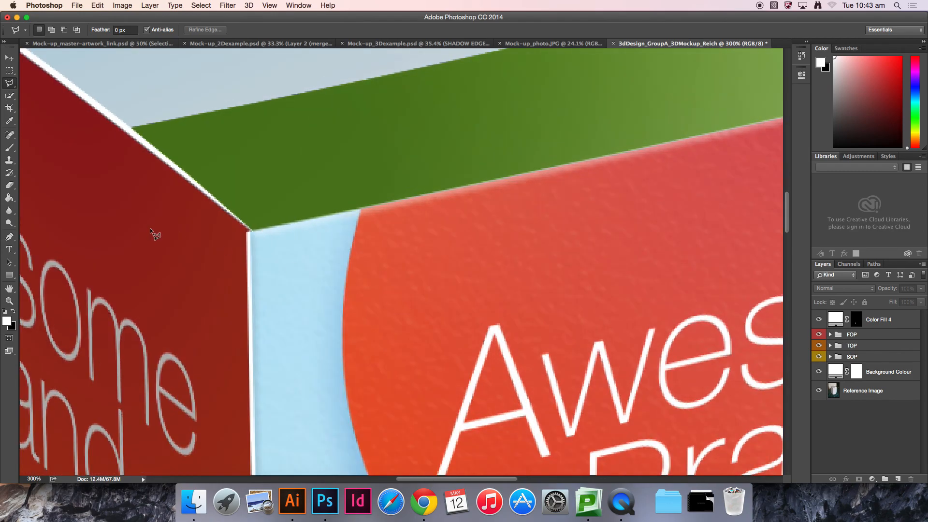
{"action": "left_click", "coordinate": [250, 233]}
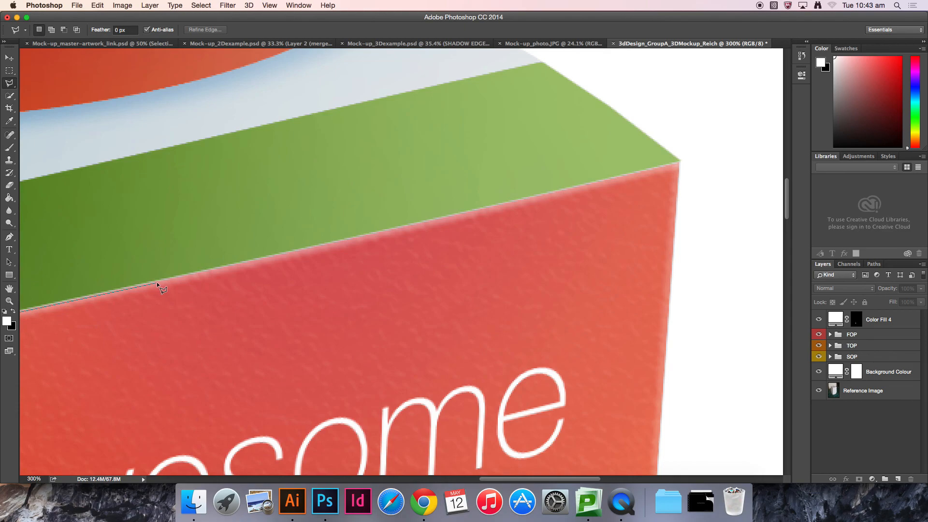
{"action": "scroll", "coordinate": [303, 267], "scroll_direction": "left", "scroll_amount": 7}
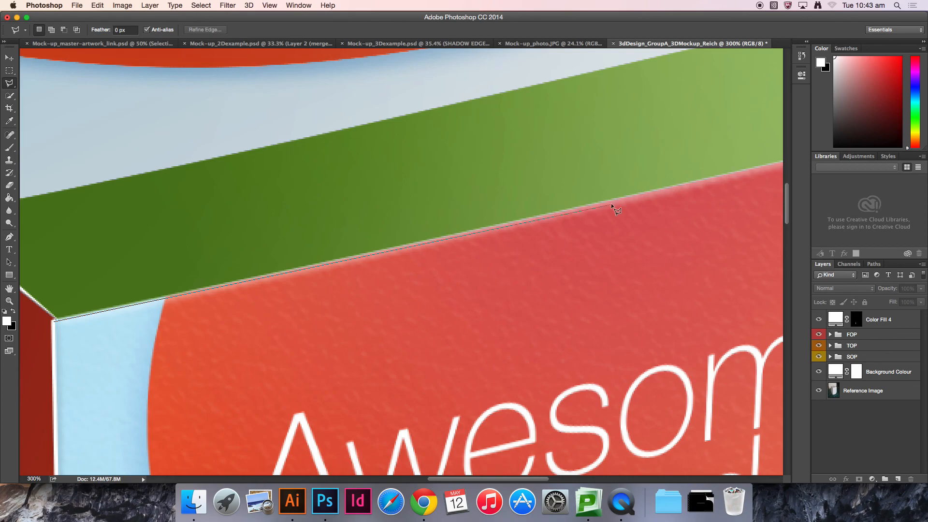
{"action": "left_click_drag", "start_coordinate": [681, 238], "coordinate": [385, 300]}
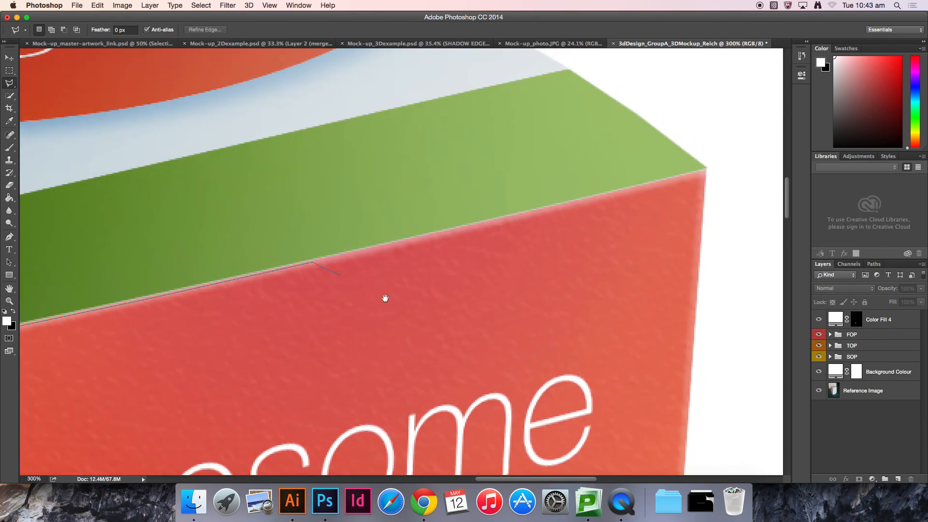
{"action": "left_click", "coordinate": [710, 167]}
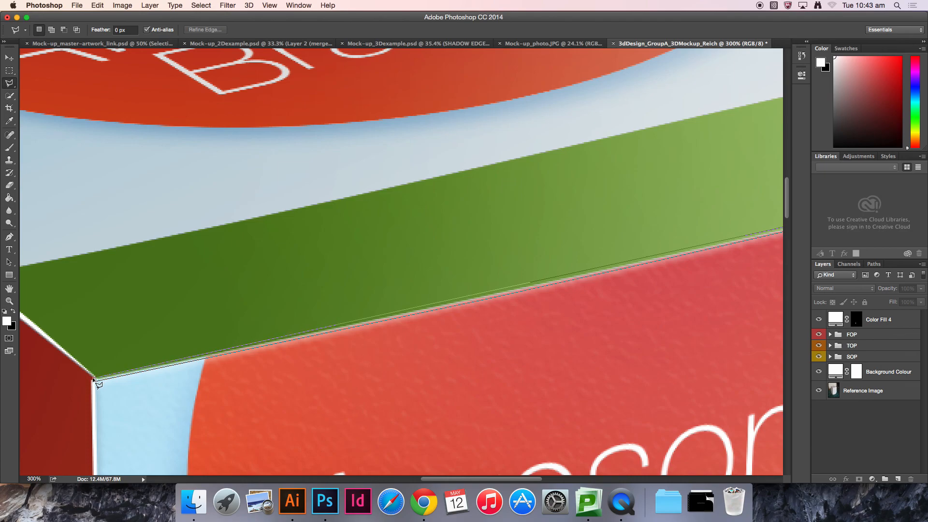
{"action": "left_click", "coordinate": [93, 379]}
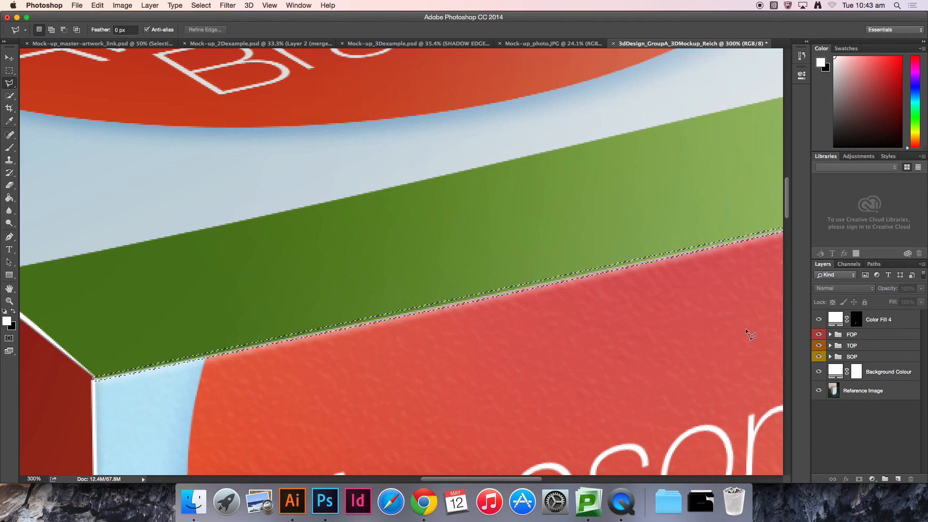
{"action": "left_click_drag", "start_coordinate": [667, 288], "coordinate": [408, 311]}
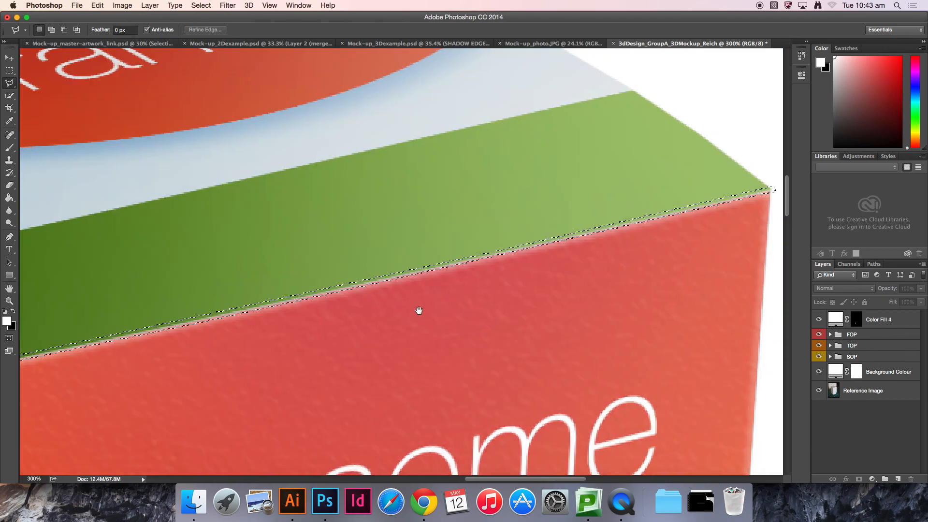
{"action": "left_click", "coordinate": [856, 321]}
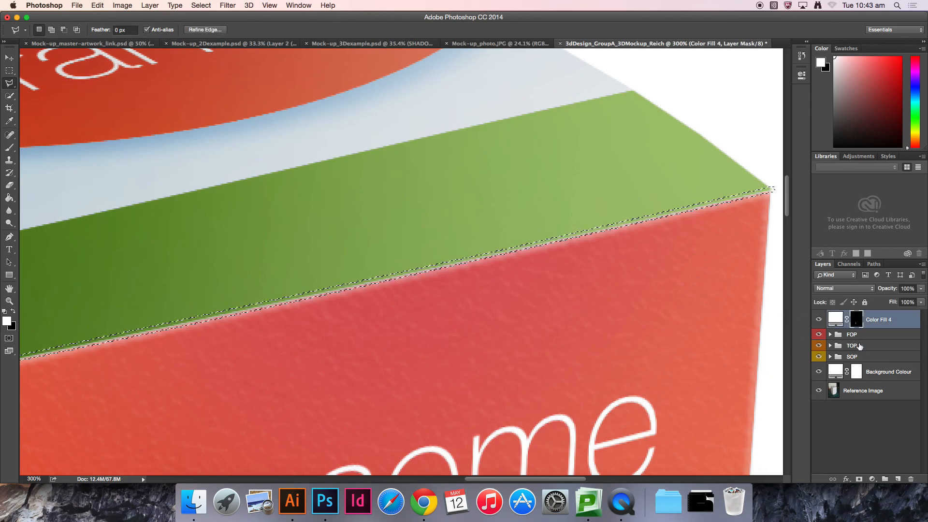
{"action": "key", "text": "alt+BackSpace"}
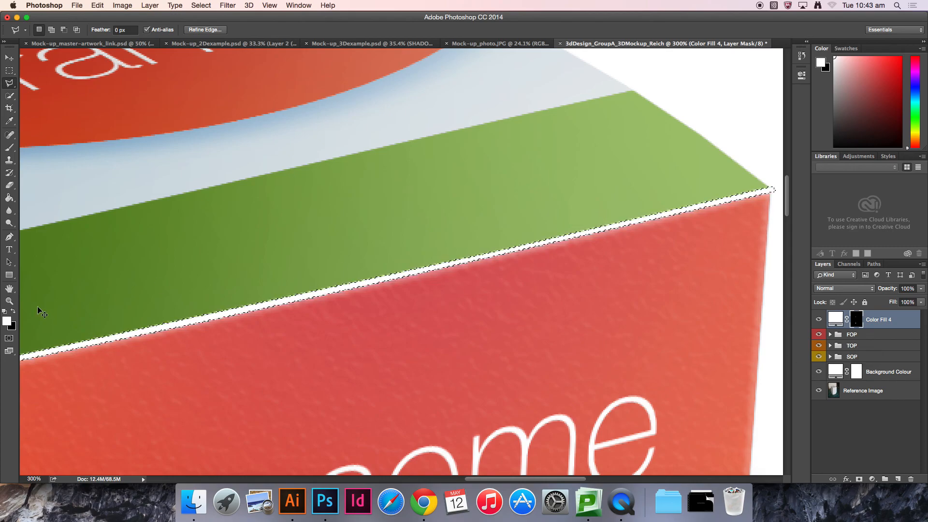
{"action": "key", "text": "super+d"}
Step: Trace a thin sliver along the upper left edge between the side face and the top and fill it white in the mask
{"action": "left_click_drag", "start_coordinate": [168, 374], "coordinate": [431, 320]}
{"action": "left_click_drag", "start_coordinate": [161, 322], "coordinate": [432, 321]}
{"action": "left_click_drag", "start_coordinate": [197, 205], "coordinate": [363, 274]}
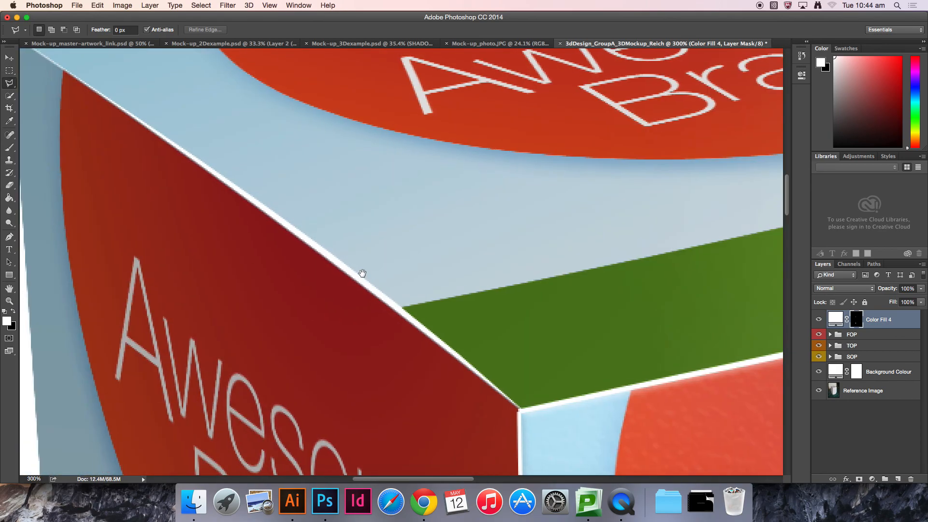
{"action": "left_click_drag", "start_coordinate": [282, 181], "coordinate": [322, 209]}
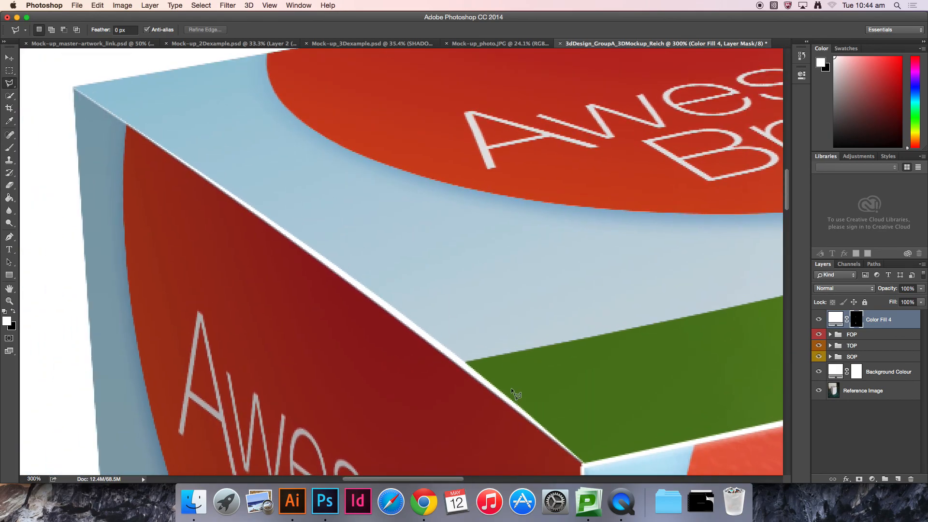
{"action": "key", "text": "v"}
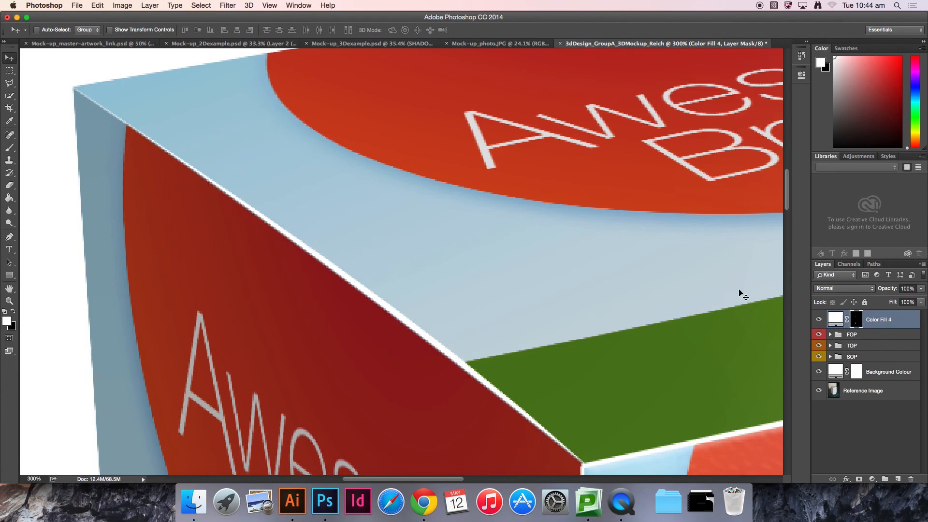
{"action": "left_click", "coordinate": [9, 84]}
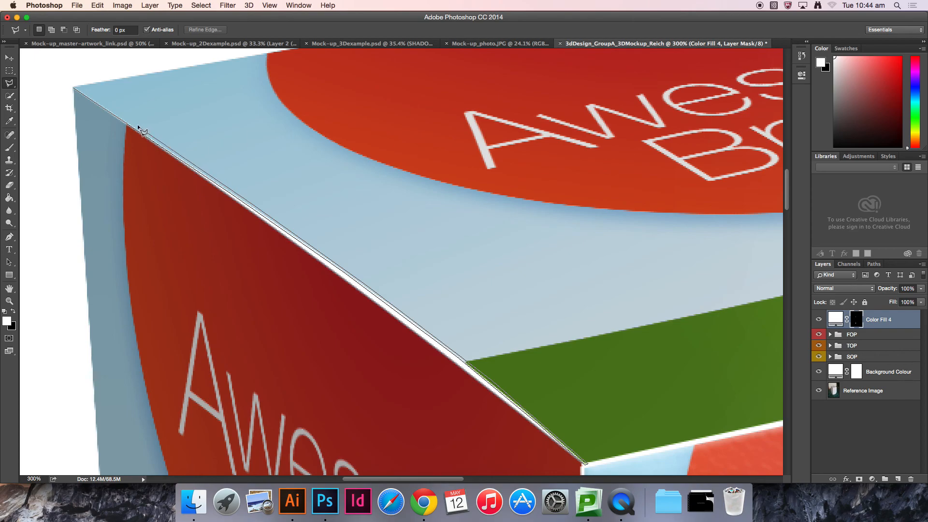
{"action": "left_click", "coordinate": [75, 87]}
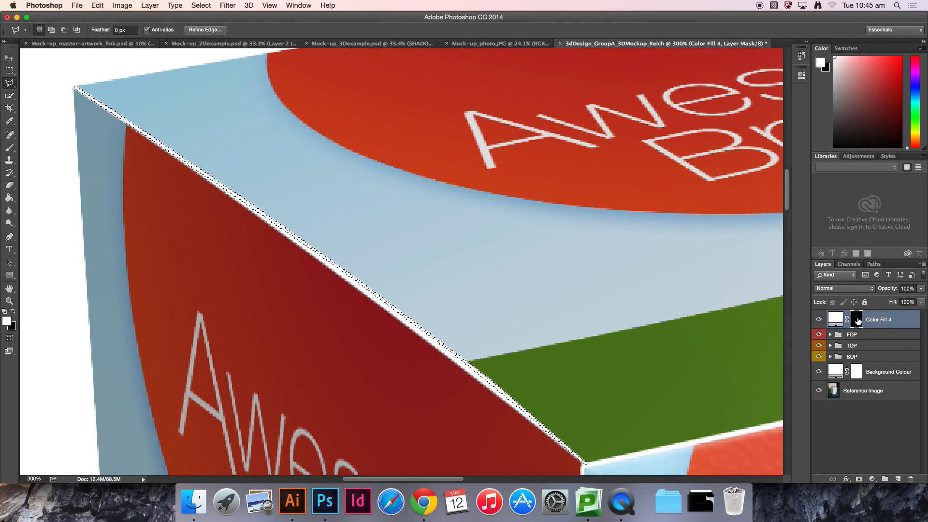
{"action": "key", "text": "alt+BackSpace"}
{"action": "key", "text": "super+d"}
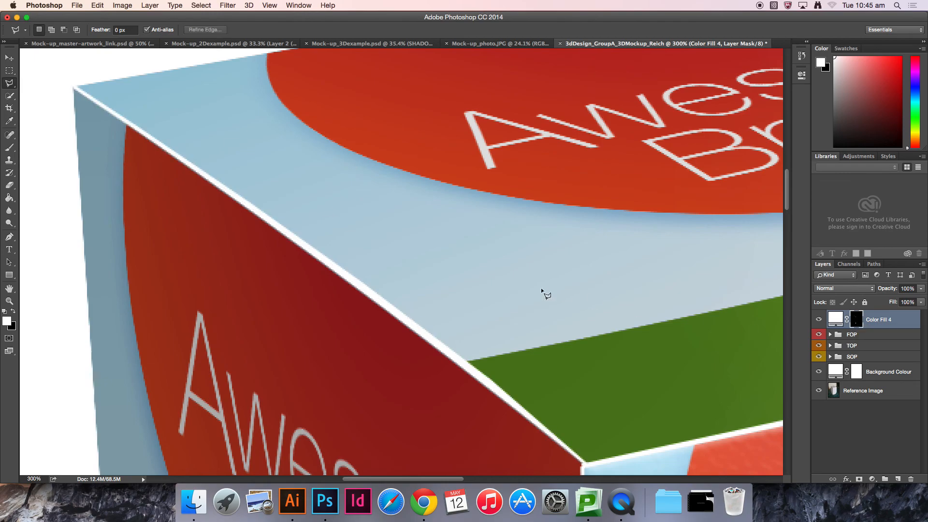
Step: Review the edge highlights across the box and in the mask view, then return to the full-page view
{"action": "key", "text": "v"}
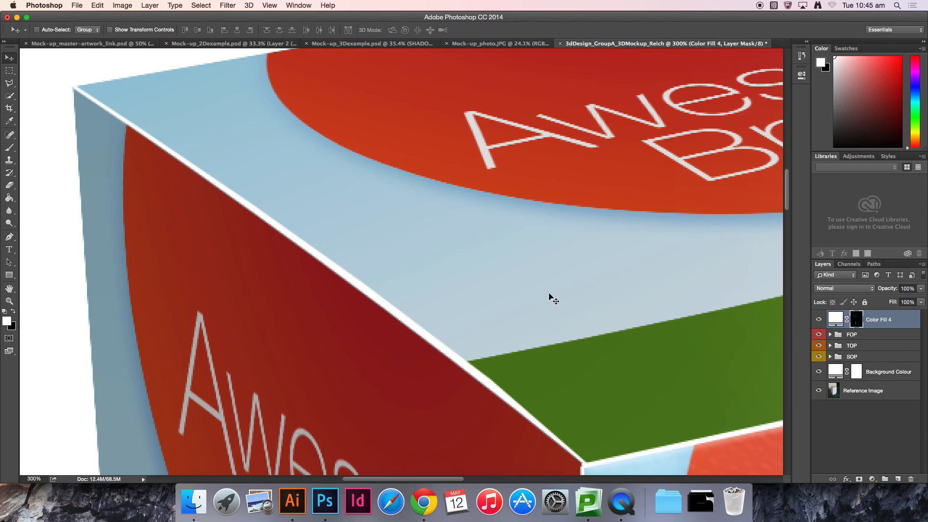
{"action": "scroll", "coordinate": [439, 296], "scroll_direction": "down", "scroll_amount": 4}
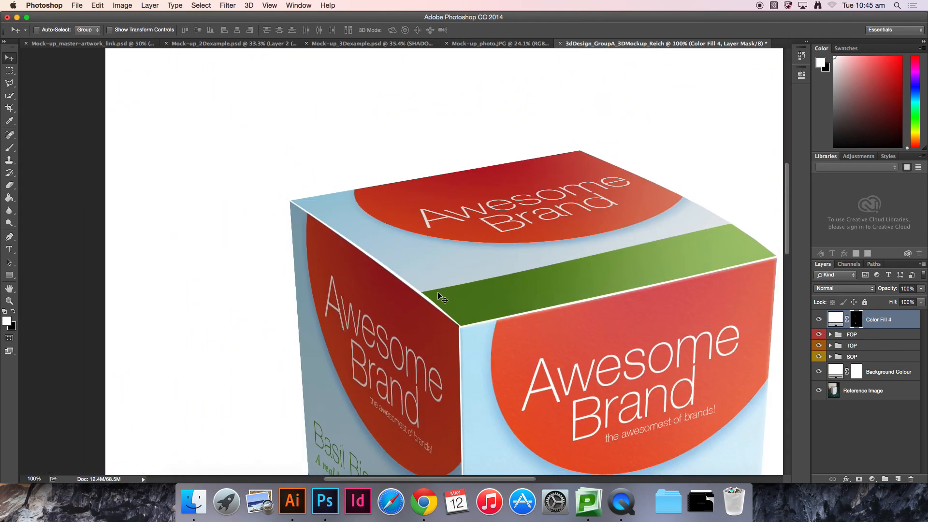
{"action": "left_click_drag", "start_coordinate": [600, 354], "coordinate": [561, 182]}
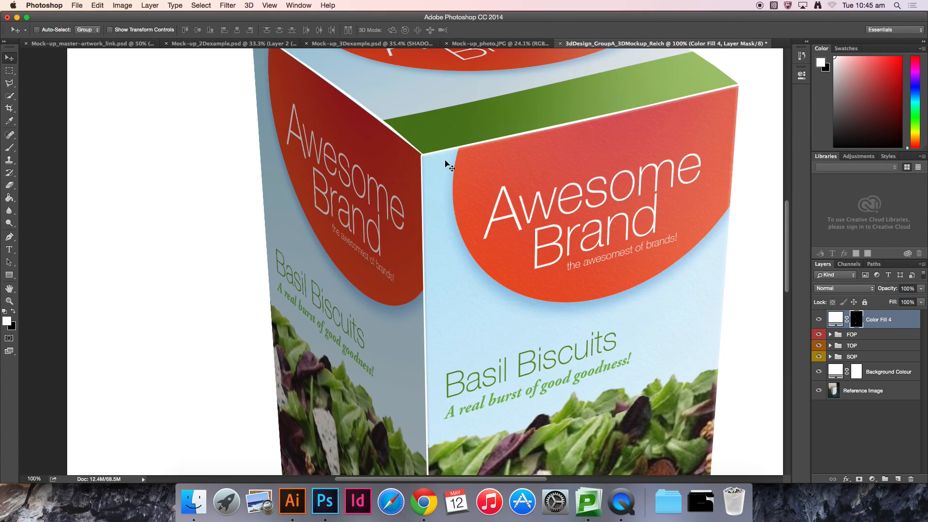
{"action": "left_click_drag", "start_coordinate": [499, 443], "coordinate": [510, 207]}
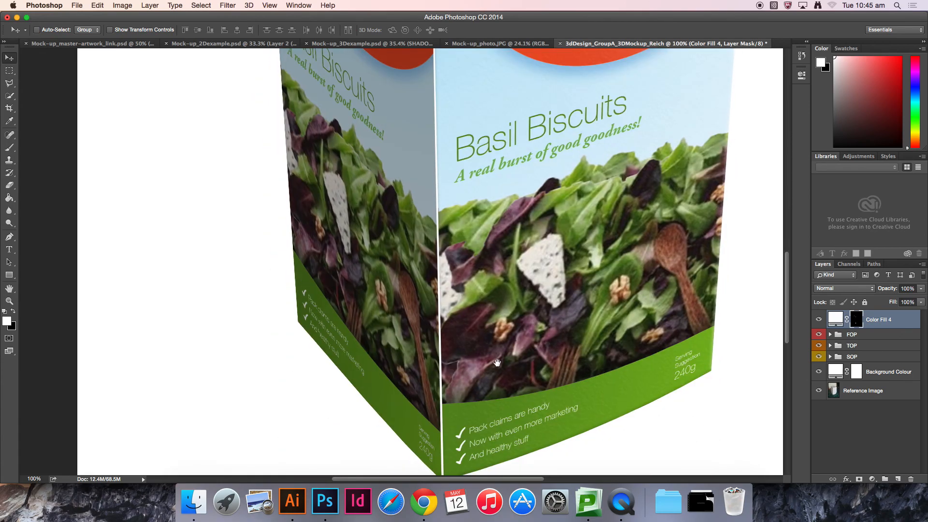
{"action": "left_click_drag", "start_coordinate": [497, 363], "coordinate": [498, 279]}
{"action": "left_click_drag", "start_coordinate": [501, 178], "coordinate": [450, 435]}
{"action": "left_click_drag", "start_coordinate": [439, 91], "coordinate": [450, 240]}
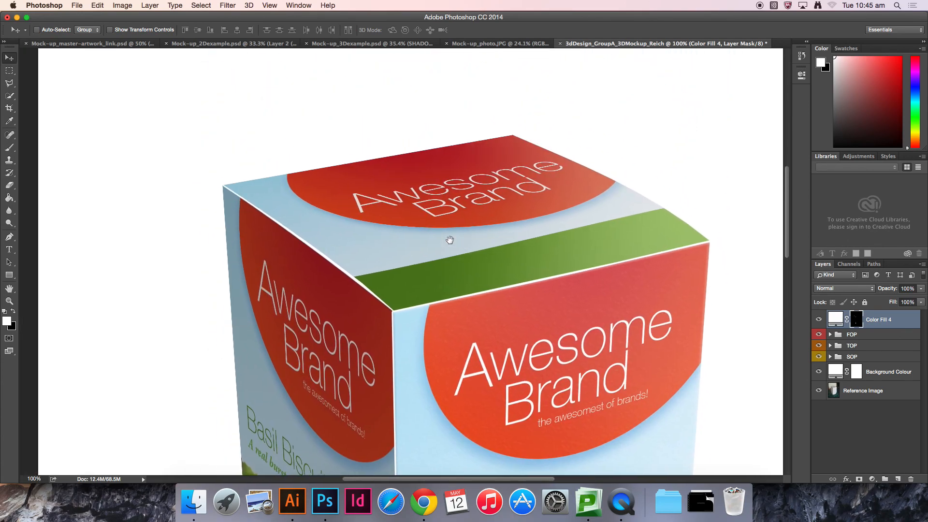
{"action": "left_click", "coordinate": [857, 321], "text": "alt"}
{"action": "key", "text": "super+0"}
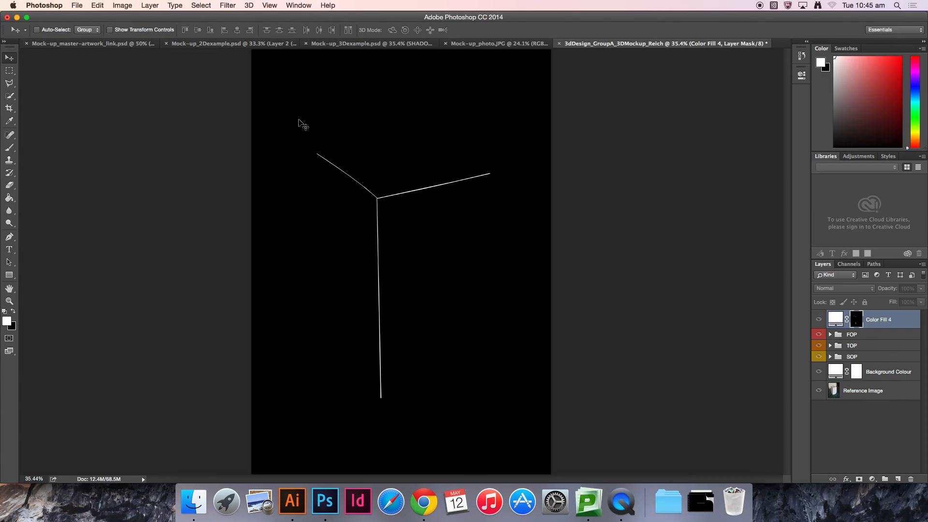
{"action": "left_click", "coordinate": [879, 440]}
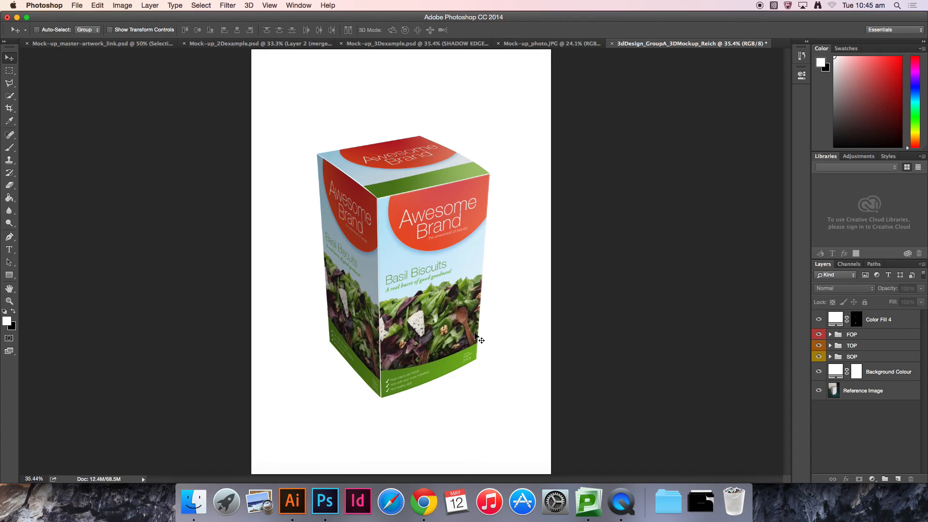
Step: Apply a Gaussian Blur with a 1 pixel radius to the Color Fill 4 layer mask to soften the edge highlights
{"action": "key", "text": "super+plus"}
{"action": "key", "text": "super+plus"}
{"action": "key", "text": "super+plus"}
{"action": "key", "text": "super+plus"}
{"action": "left_click_drag", "start_coordinate": [322, 339], "coordinate": [387, 89]}
{"action": "left_click_drag", "start_coordinate": [425, 146], "coordinate": [420, 353]}
{"action": "left_click_drag", "start_coordinate": [409, 161], "coordinate": [401, 364]}
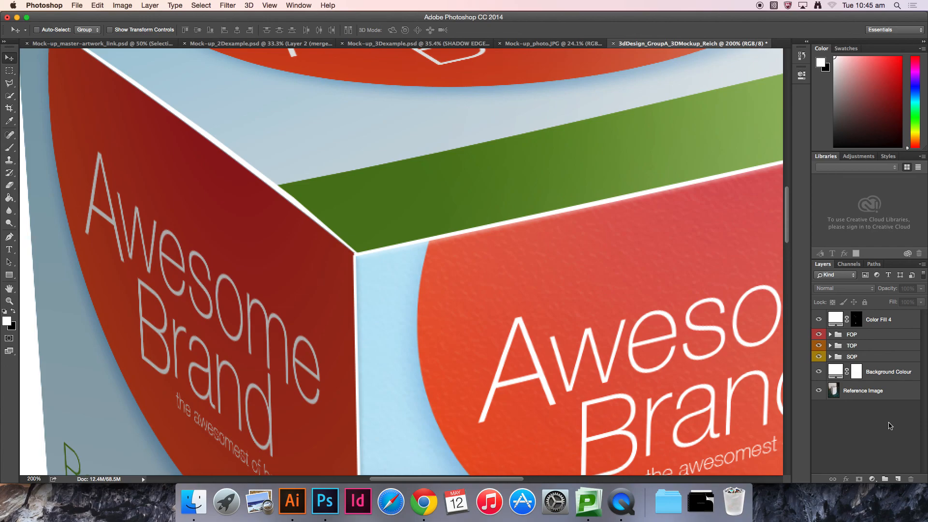
{"action": "left_click", "coordinate": [857, 321]}
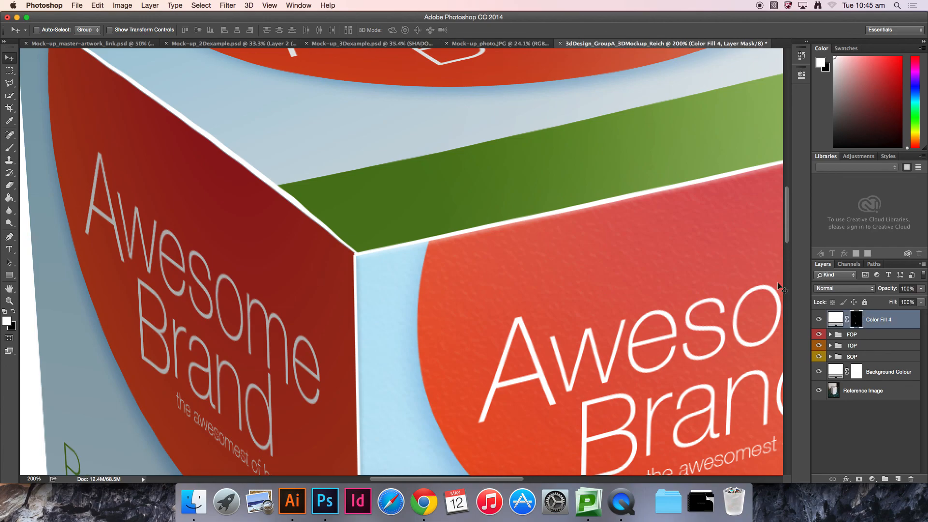
{"action": "left_click", "coordinate": [232, 7]}
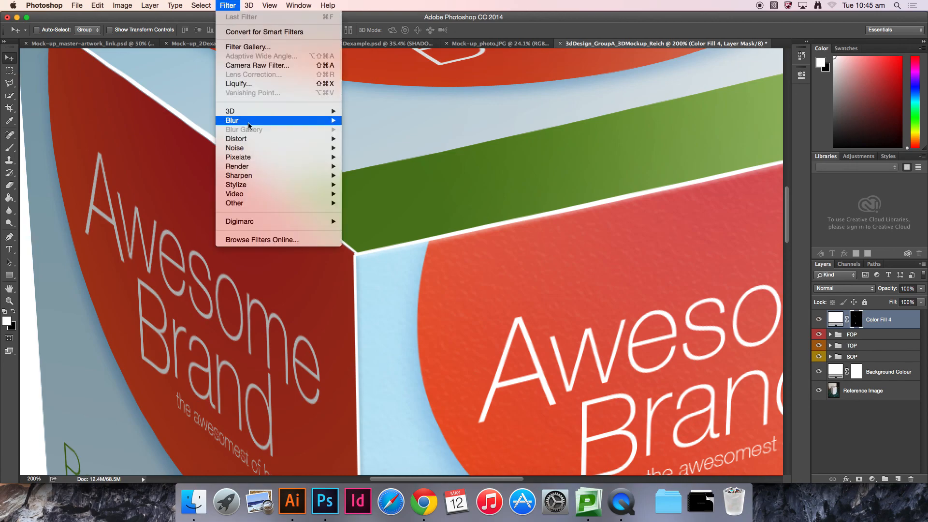
{"action": "mouse_move", "coordinate": [249, 123]}
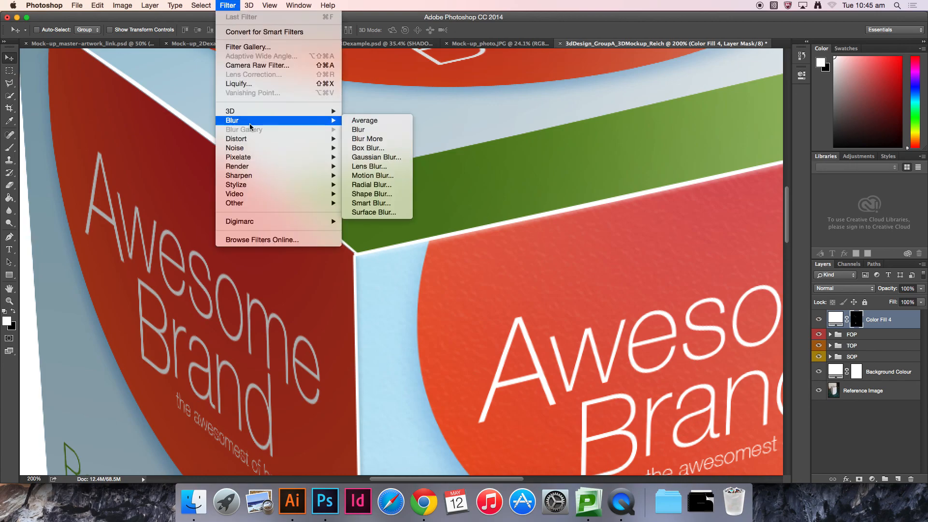
{"action": "left_click", "coordinate": [375, 158]}
{"action": "left_click_drag", "start_coordinate": [483, 155], "coordinate": [560, 273]}
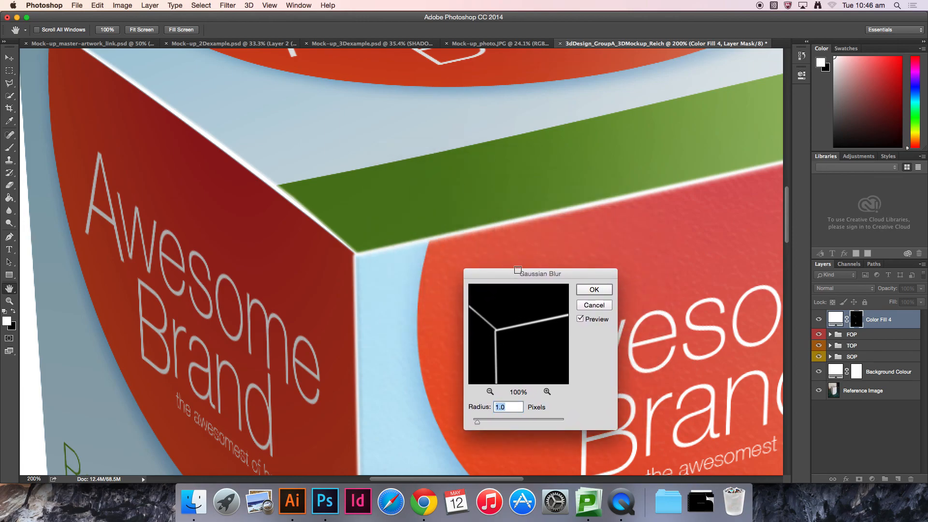
{"action": "type", "text": "10"}
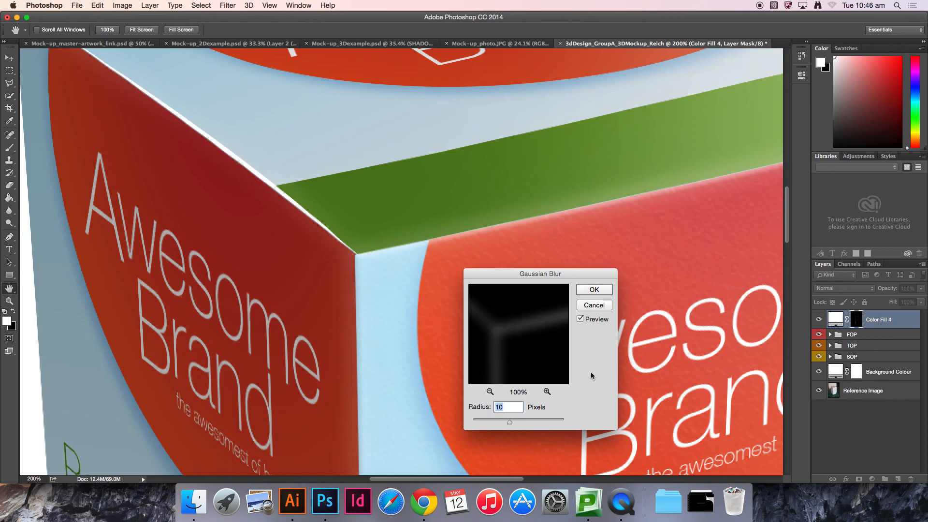
{"action": "type", "text": "0"}
{"action": "type", "text": ".6"}
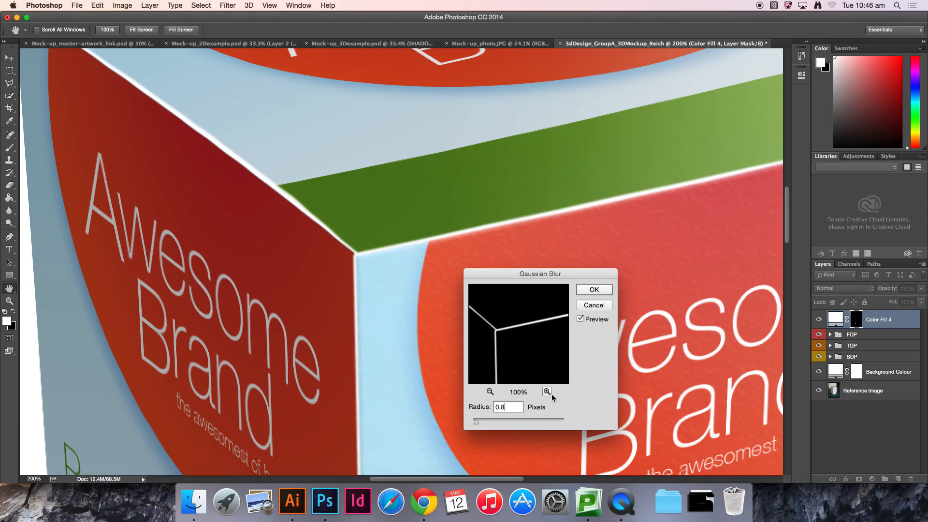
{"action": "double_click", "coordinate": [506, 407]}
{"action": "type", "text": "1"}
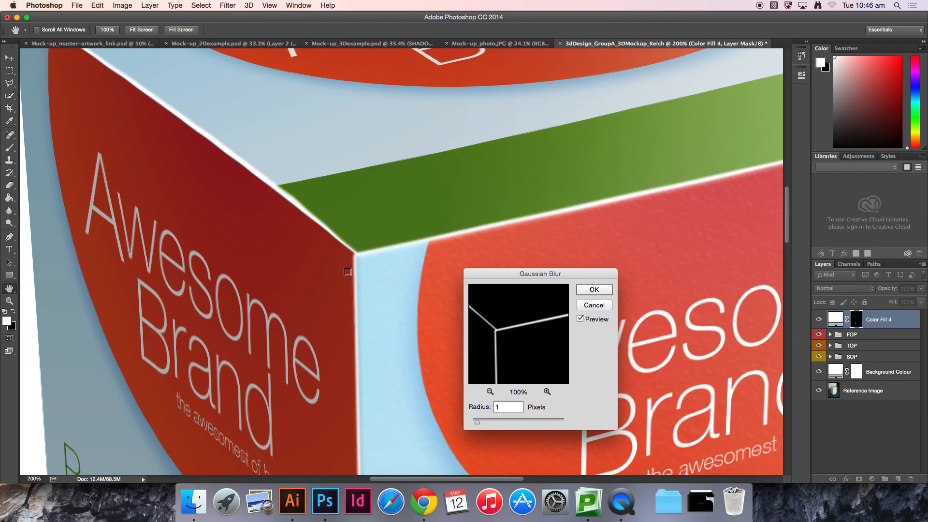
{"action": "left_click", "coordinate": [593, 289]}
Step: Inspect the softened edge highlights closely along the top corners of the box
{"action": "key", "text": "v"}
{"action": "key", "text": "super+0"}
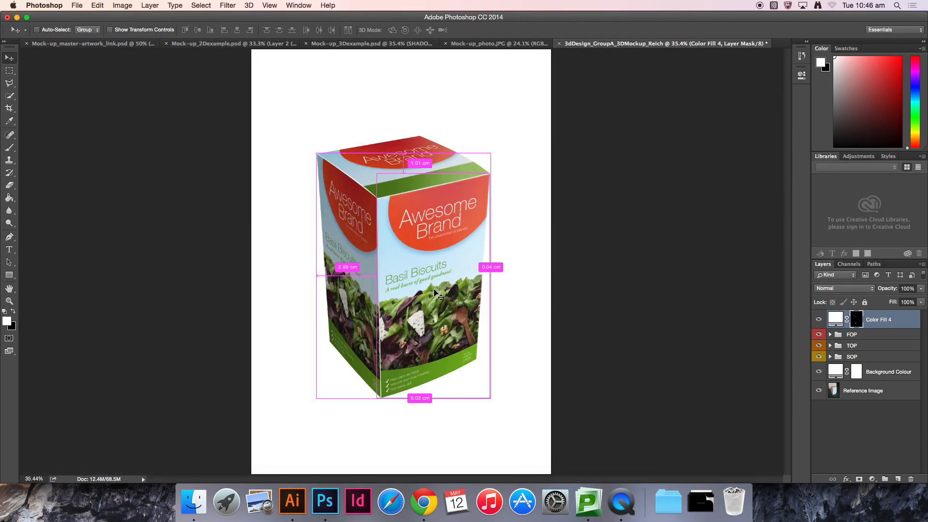
{"action": "key", "text": "z"}
{"action": "left_click", "coordinate": [391, 376]}
{"action": "key", "text": "v"}
{"action": "left_click_drag", "start_coordinate": [362, 137], "coordinate": [359, 88]}
{"action": "left_click_drag", "start_coordinate": [377, 163], "coordinate": [372, 372]}
{"action": "left_click_drag", "start_coordinate": [358, 145], "coordinate": [391, 377]}
{"action": "left_click_drag", "start_coordinate": [390, 171], "coordinate": [395, 341]}
{"action": "left_click_drag", "start_coordinate": [370, 195], "coordinate": [443, 321]}
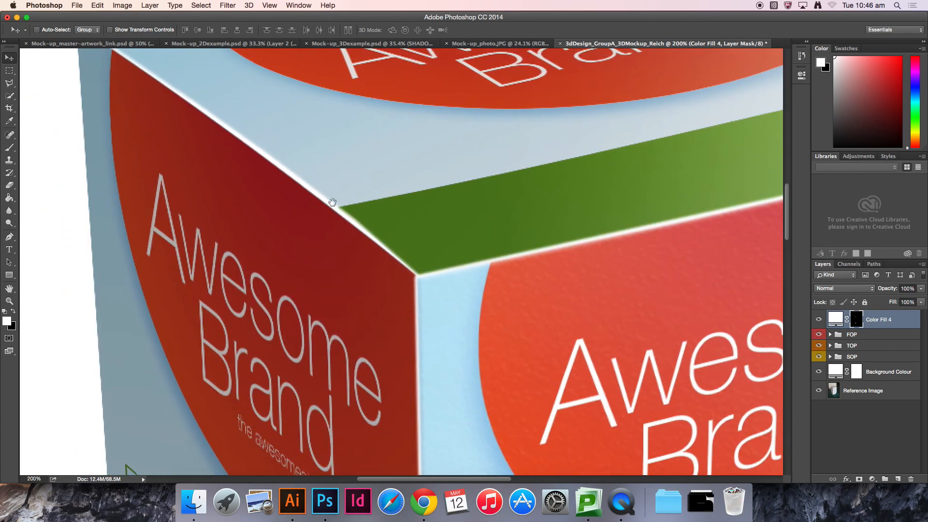
{"action": "left_click_drag", "start_coordinate": [315, 195], "coordinate": [379, 217]}
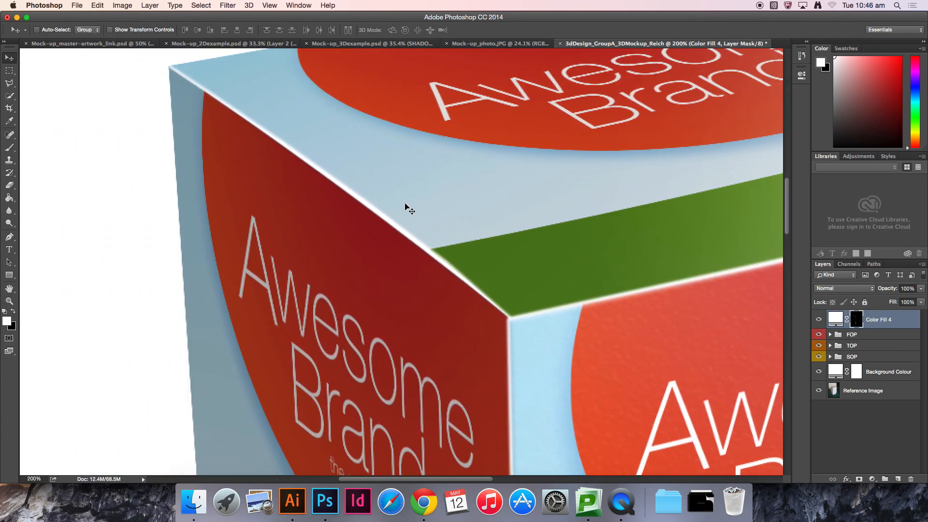
{"action": "key", "text": "super+0"}
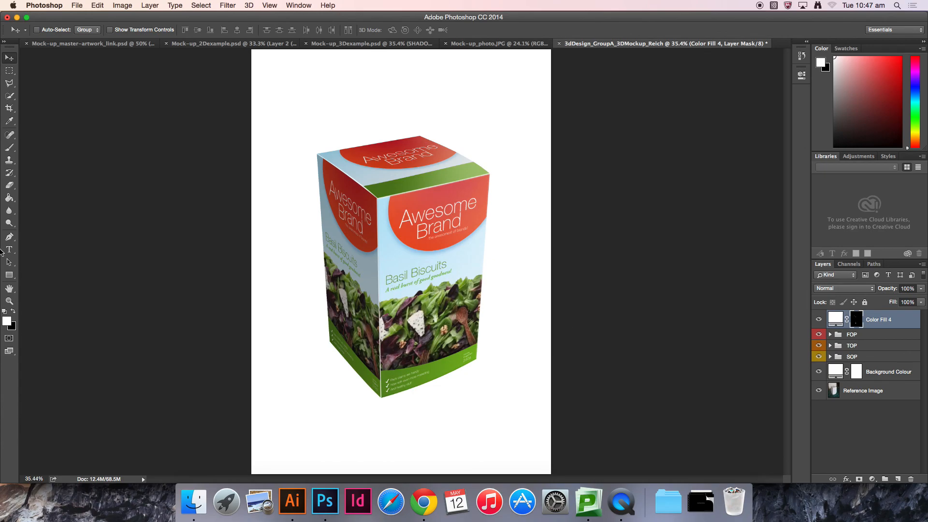
Step: Paint with a large soft black brush over the far end of the upper left edge highlight to fade it out
{"action": "left_click", "coordinate": [9, 150]}
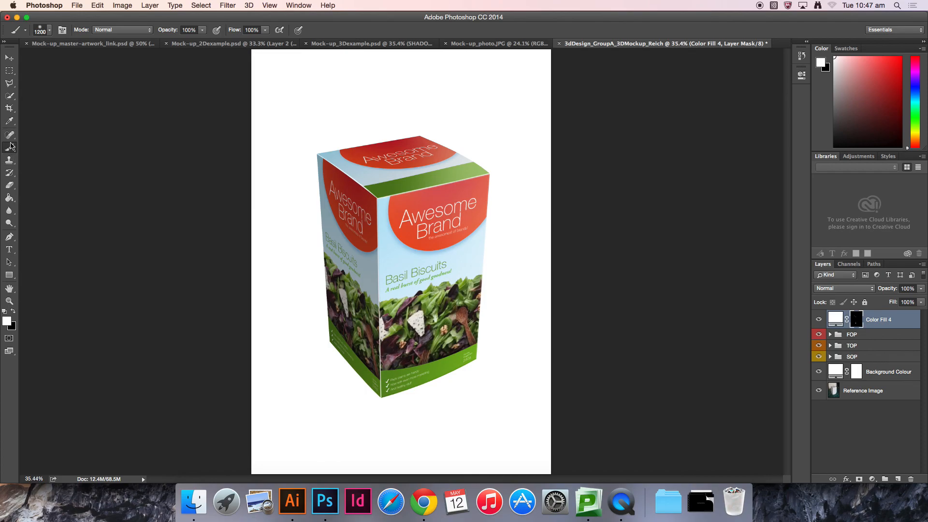
{"action": "left_click", "coordinate": [13, 312]}
{"action": "key", "text": "super+equal"}
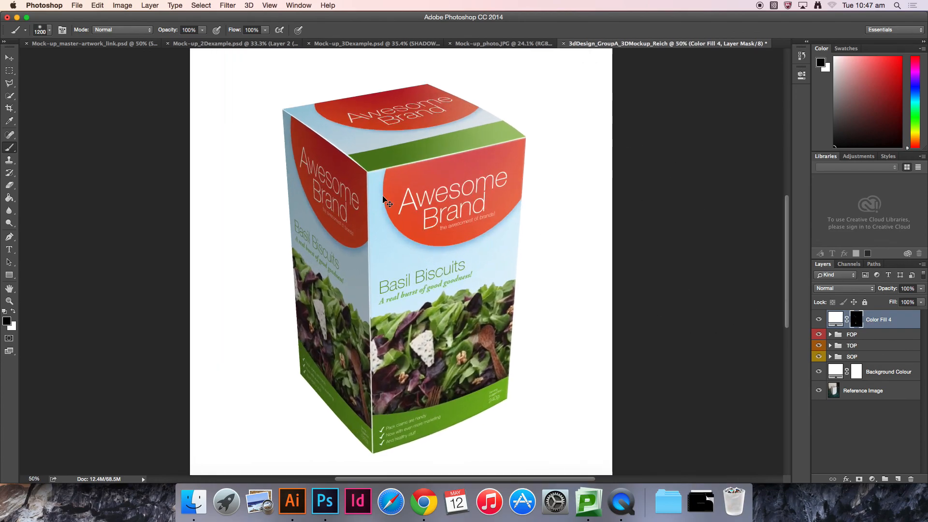
{"action": "key", "text": "super+equal"}
{"action": "key", "text": "super+equal"}
{"action": "mouse_move", "coordinate": [274, 197]}
{"action": "left_mouse_down"}
{"action": "mouse_move", "coordinate": [369, 307]}
{"action": "mouse_move", "coordinate": [391, 352]}
{"action": "left_mouse_up"}
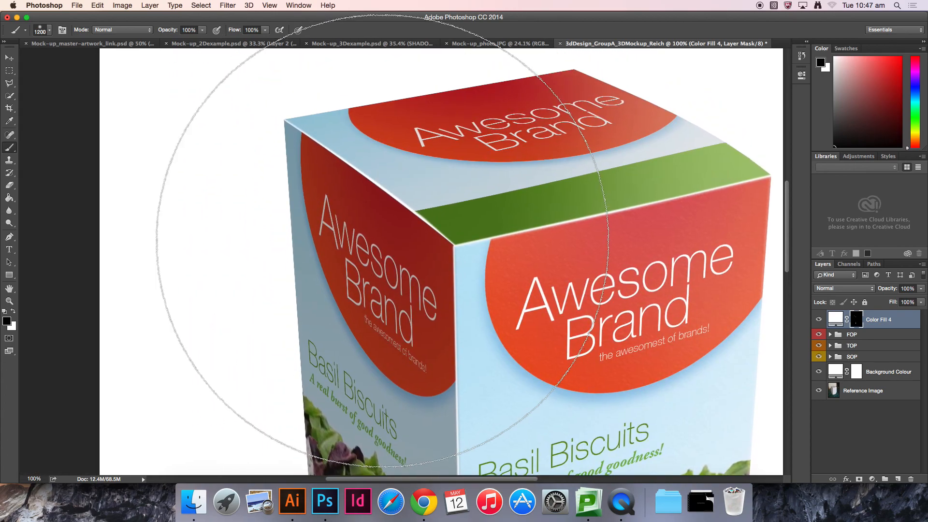
Step: Set the brush size to 400 and view the Color Fill 4 mask on its own to check the faded edge
{"action": "key", "text": "bracketleft"}
{"action": "key", "text": "bracketleft"}
{"action": "key", "text": "bracketleft"}
{"action": "key", "text": "bracketleft"}
{"action": "key", "text": "bracketleft"}
{"action": "key", "text": "bracketleft"}
{"action": "key", "text": "bracketleft"}
{"action": "key", "text": "bracketleft"}
{"action": "key", "text": "bracketleft"}
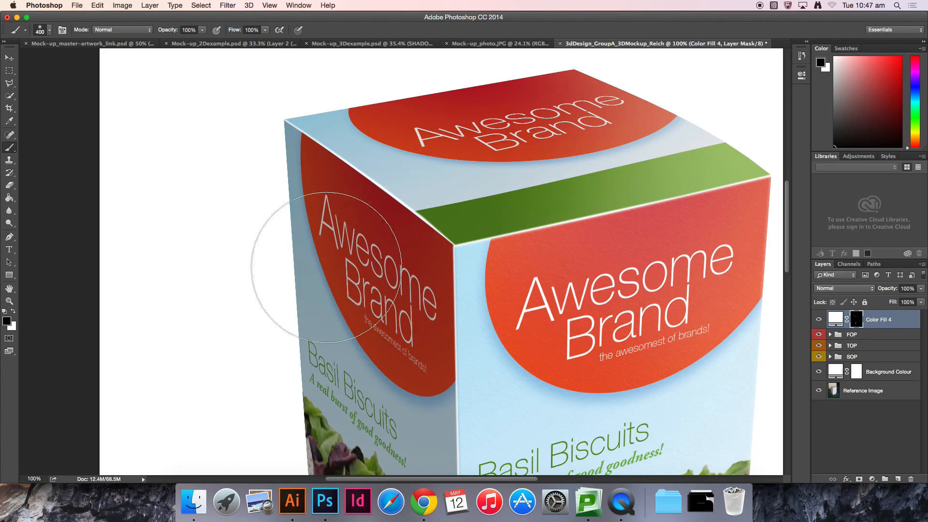
{"action": "key", "text": "bracketright"}
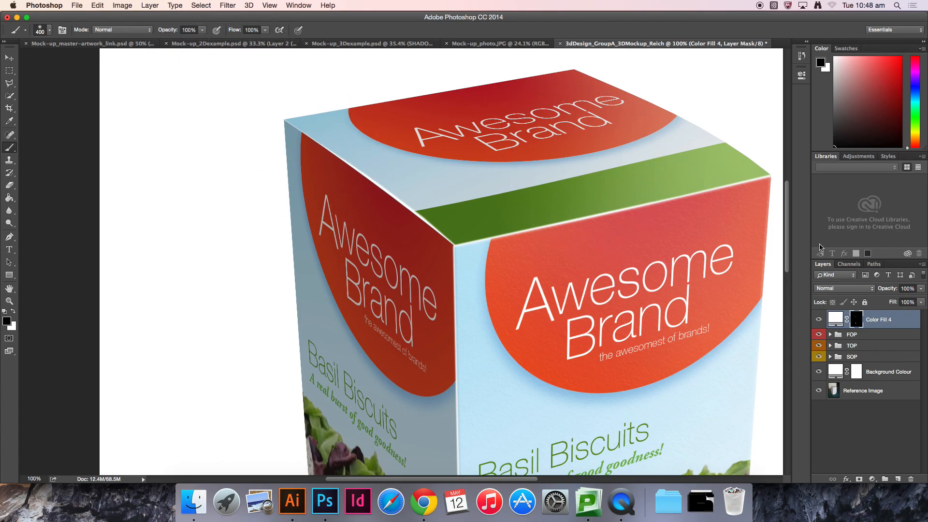
{"action": "left_click", "coordinate": [856, 327], "text": "alt"}
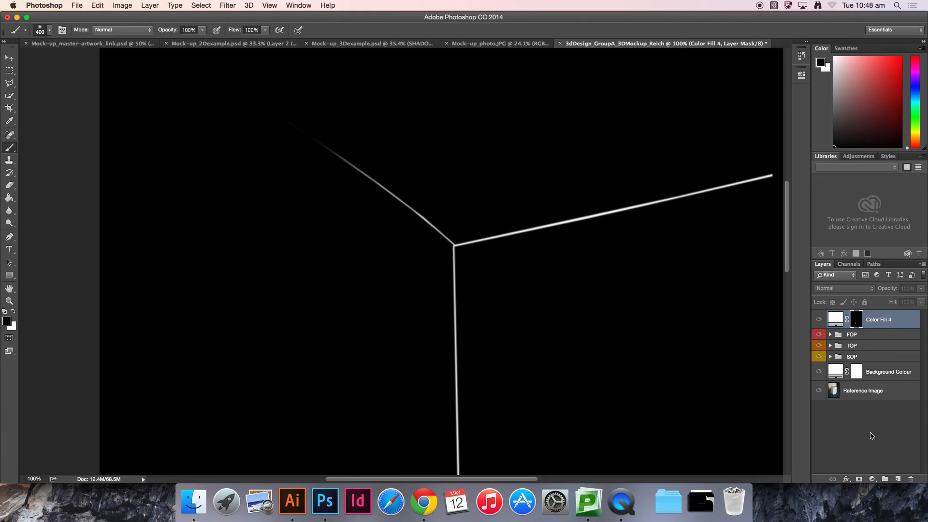
{"action": "left_click", "coordinate": [872, 436]}
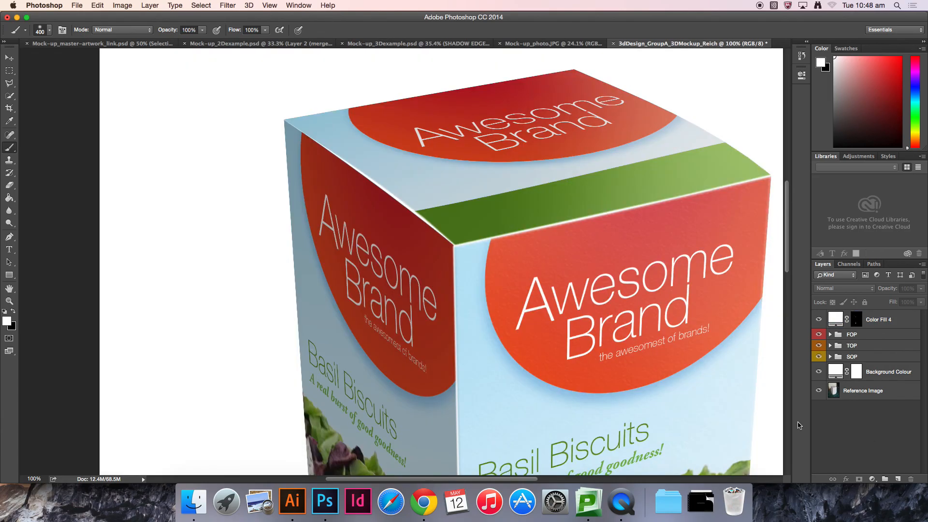
Step: Fade the lower end of the vertical front corner highlight in the mask using a 900 px soft black brush
{"action": "scroll", "coordinate": [537, 273], "scroll_direction": "down", "scroll_amount": 10}
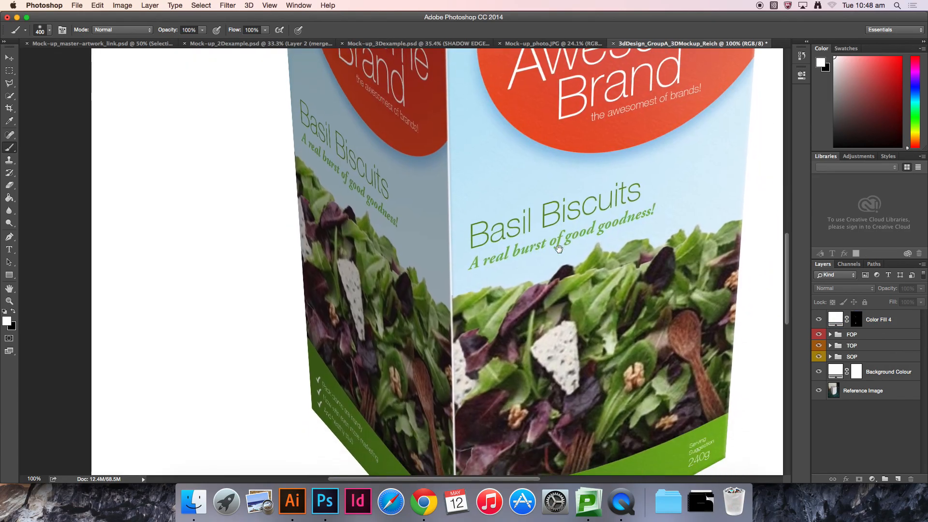
{"action": "key", "text": "super+minus"}
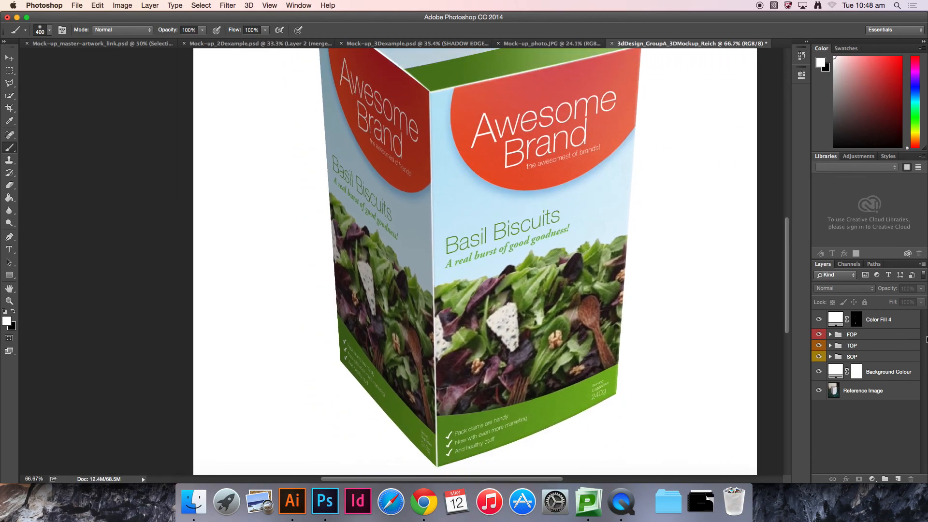
{"action": "mouse_move", "coordinate": [857, 320]}
{"action": "left_mouse_down"}
{"action": "mouse_move", "coordinate": [628, 289]}
{"action": "mouse_move", "coordinate": [855, 320]}
{"action": "left_mouse_up"}
{"action": "key", "text": "x"}
{"action": "key", "text": "bracketright"}
{"action": "key", "text": "bracketright"}
{"action": "key", "text": "bracketright"}
{"action": "key", "text": "bracketright"}
{"action": "key", "text": "bracketright"}
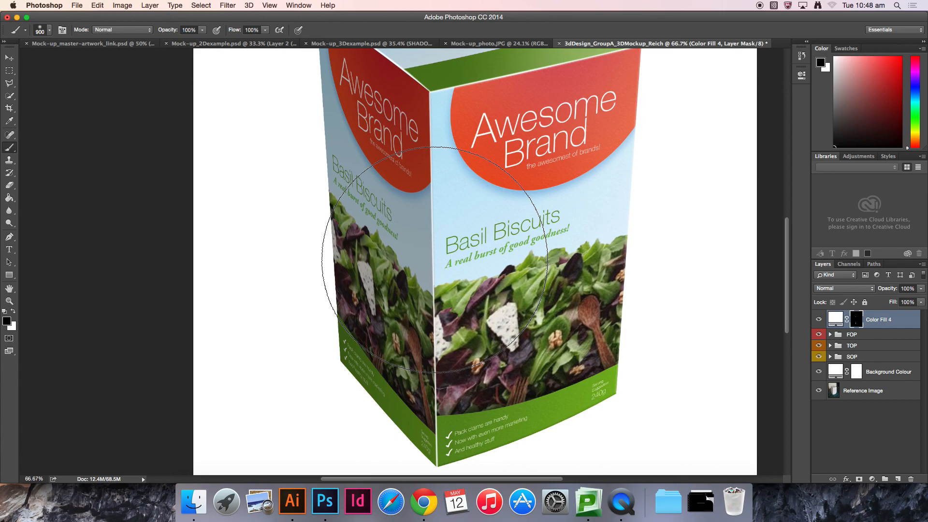
{"action": "scroll", "coordinate": [415, 367], "scroll_direction": "down", "scroll_amount": 4}
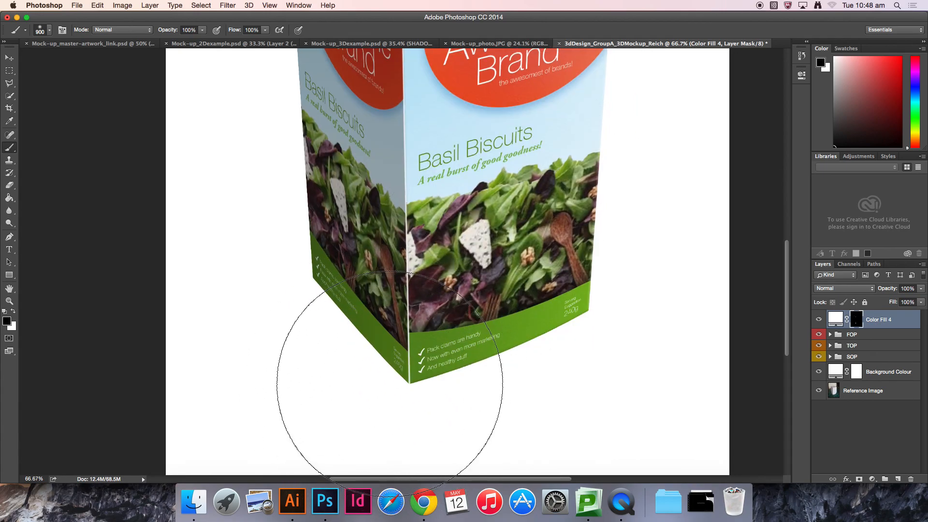
{"action": "key", "text": "v"}
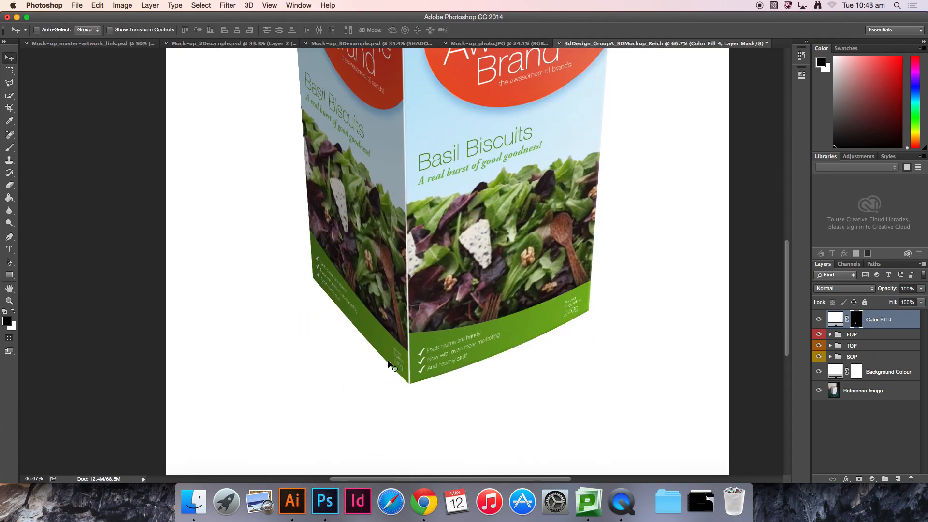
{"action": "scroll", "coordinate": [437, 213], "scroll_direction": "up", "scroll_amount": 4}
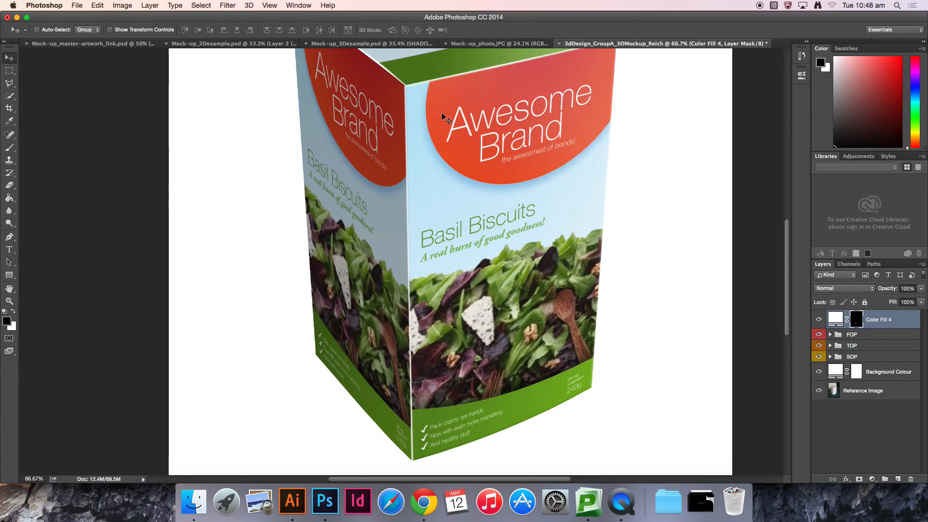
{"action": "key", "text": "b"}
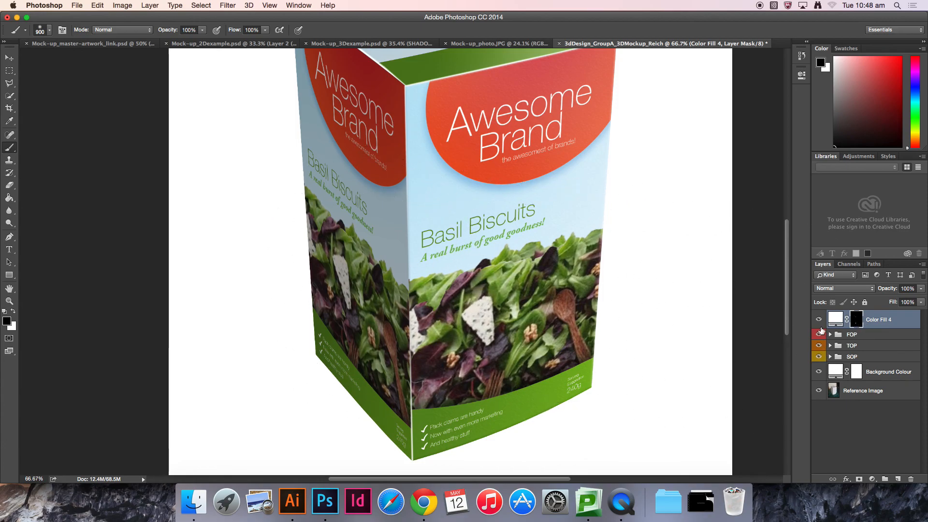
Step: Review the mask on its own and the faded edge highlights across the whole box
{"action": "left_click", "coordinate": [860, 324], "text": "alt"}
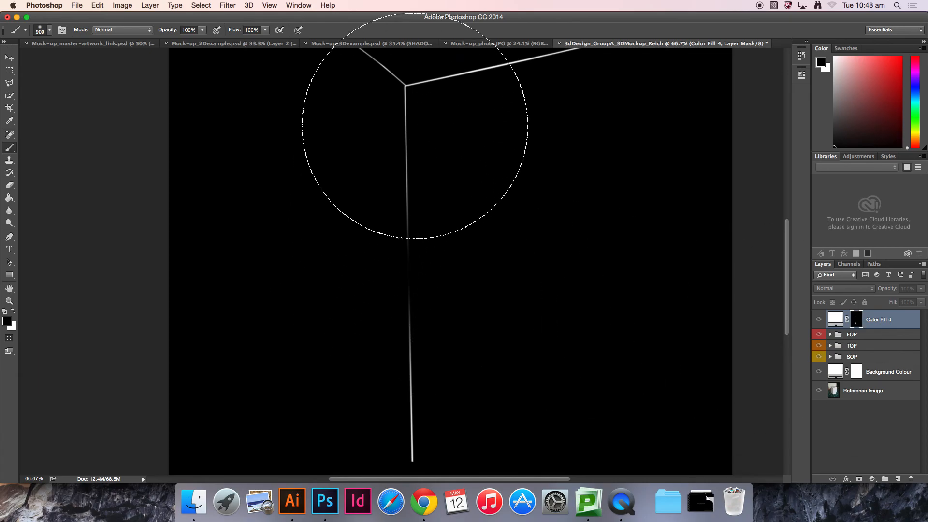
{"action": "key", "text": "v"}
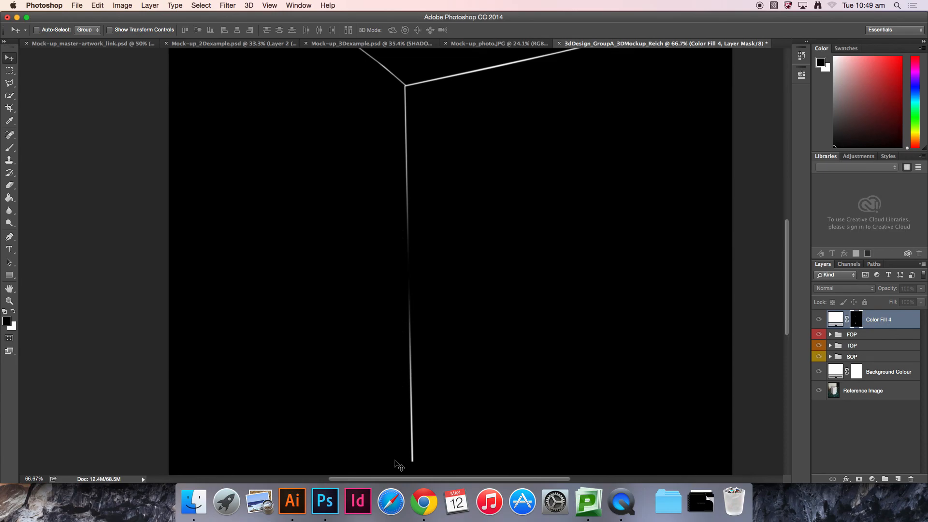
{"action": "left_click", "coordinate": [882, 433]}
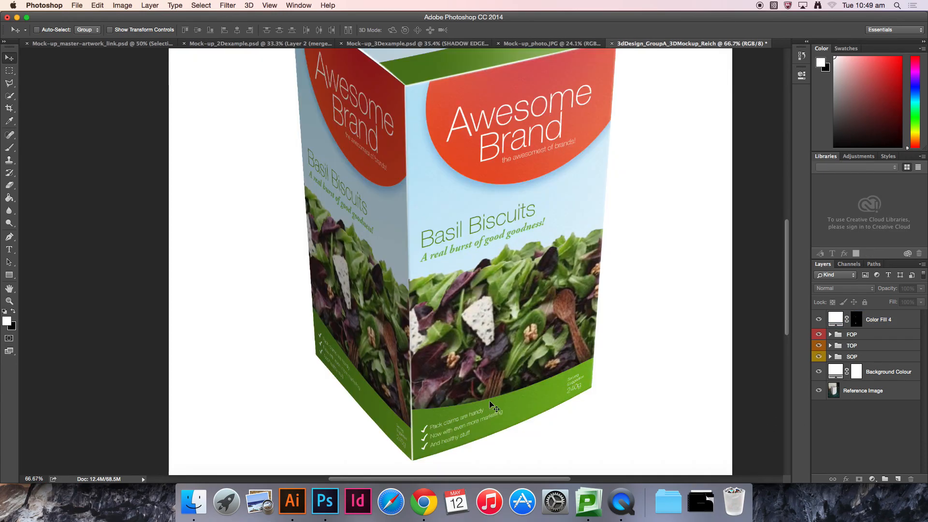
{"action": "scroll", "coordinate": [492, 373], "scroll_direction": "down", "scroll_amount": 4}
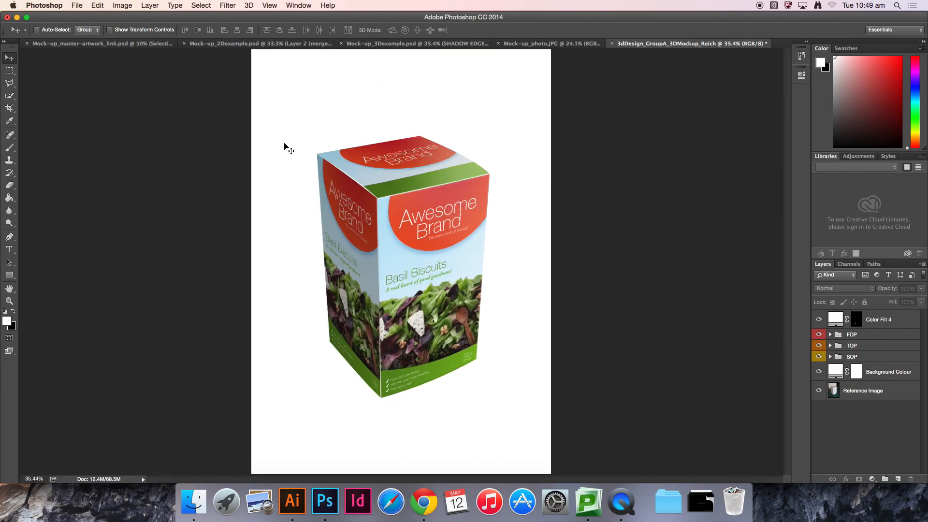
{"action": "scroll", "coordinate": [478, 227], "scroll_direction": "up", "scroll_amount": 3}
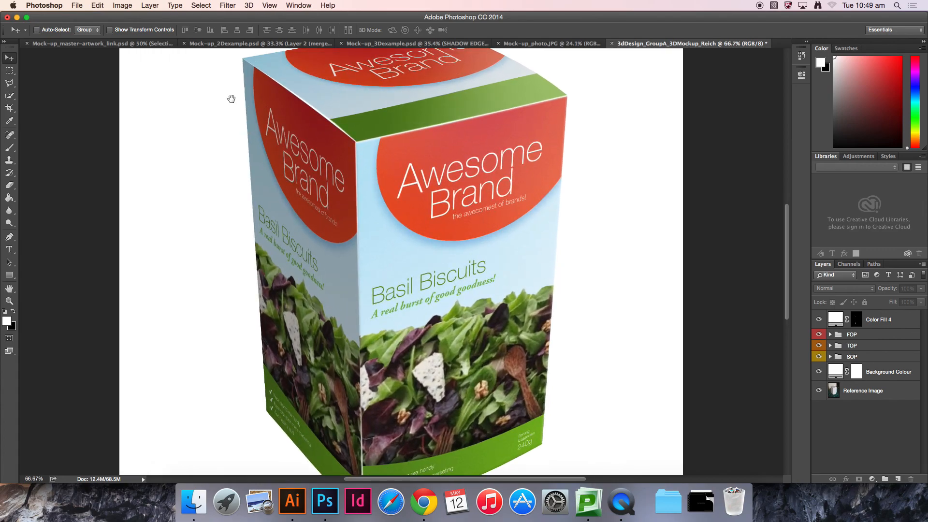
{"action": "left_click_drag", "start_coordinate": [310, 117], "coordinate": [306, 173]}
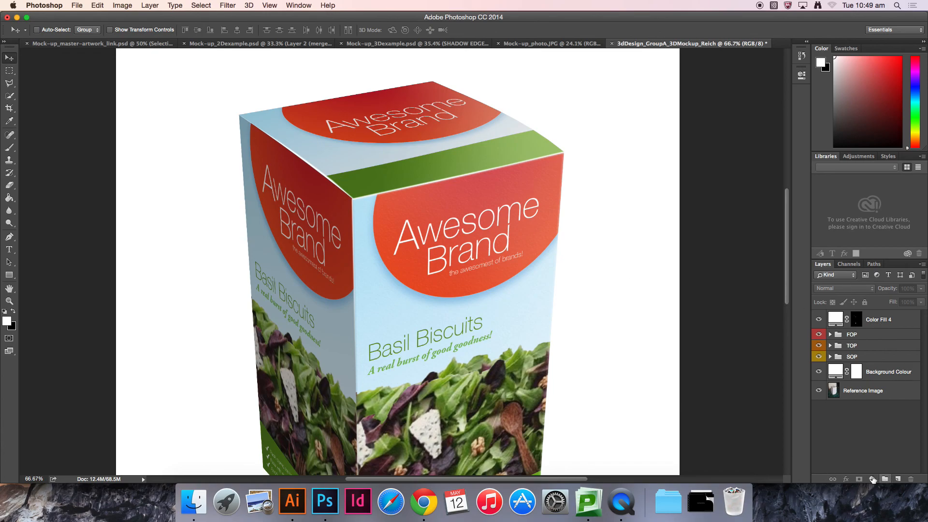
{"action": "left_click_drag", "start_coordinate": [453, 347], "coordinate": [470, 289]}
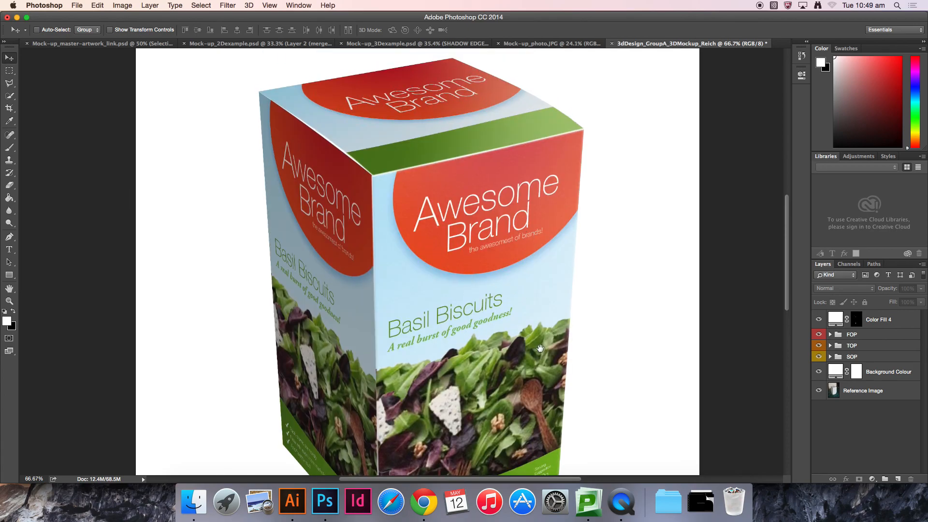
{"action": "left_click_drag", "start_coordinate": [541, 348], "coordinate": [529, 231]}
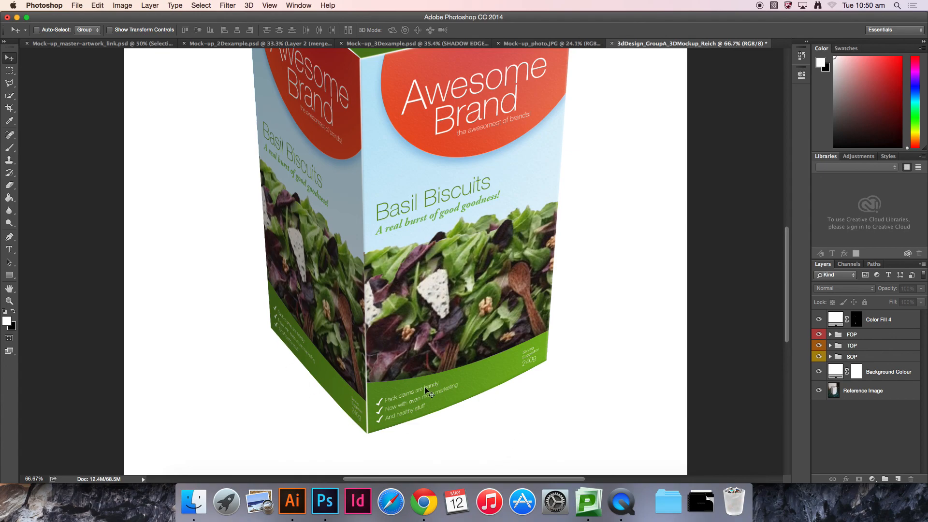
{"action": "left_click_drag", "start_coordinate": [402, 384], "coordinate": [413, 317]}
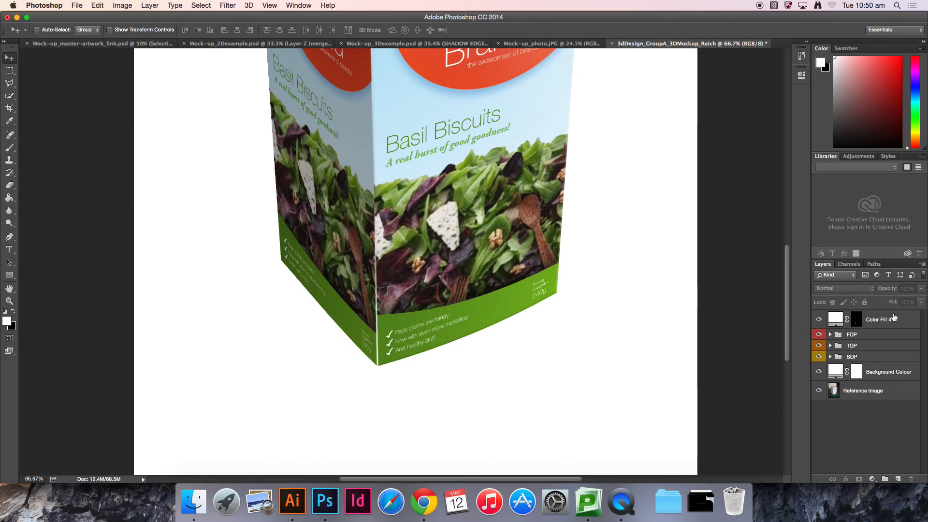
Step: Add a solid colour fill layer above Background Colour set to RGB 200, 200, 200
{"action": "left_click", "coordinate": [882, 372]}
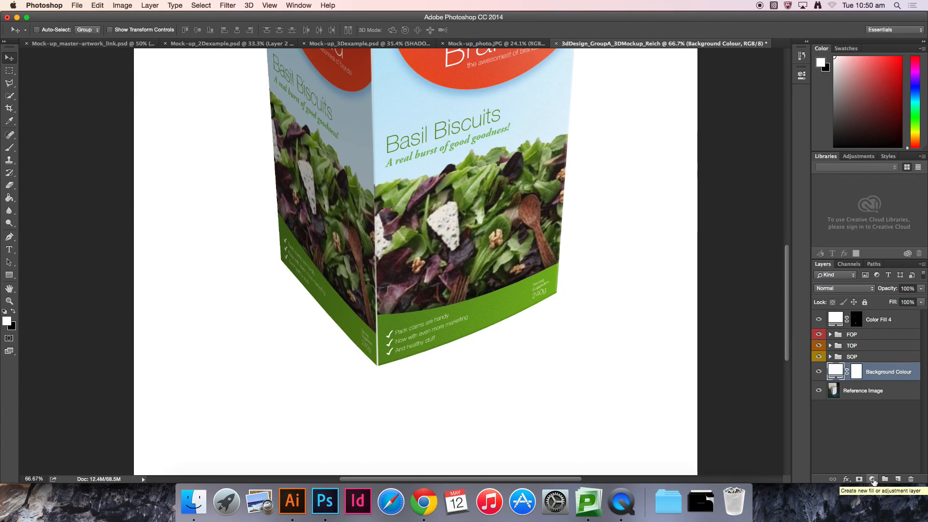
{"action": "left_click", "coordinate": [873, 479]}
{"action": "left_click", "coordinate": [879, 313]}
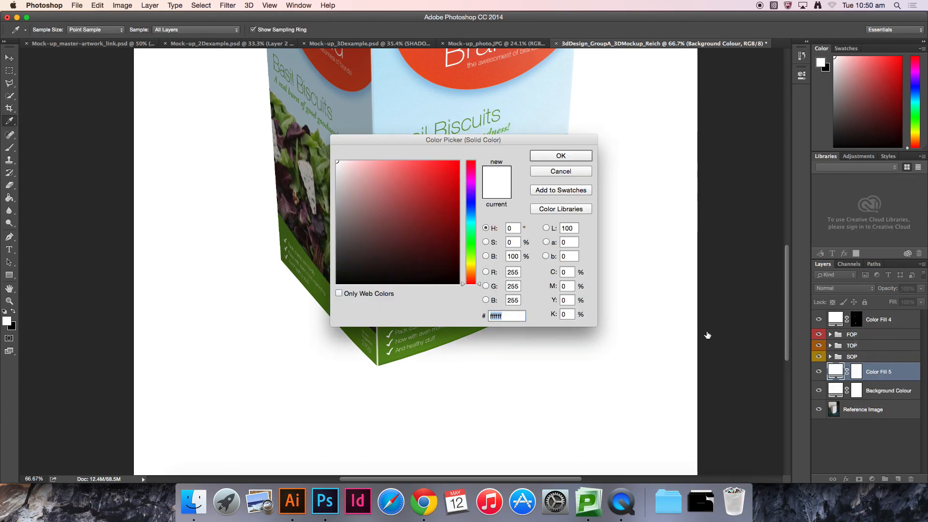
{"action": "left_click", "coordinate": [513, 272]}
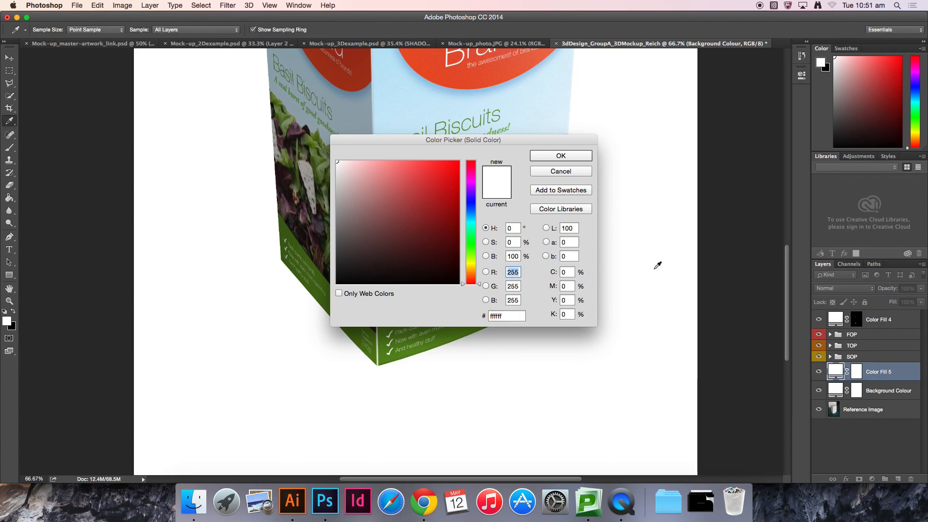
{"action": "type", "text": "200"}
{"action": "key", "text": "Tab"}
{"action": "type", "text": "200"}
{"action": "key", "text": "Tab"}
{"action": "type", "text": "200"}
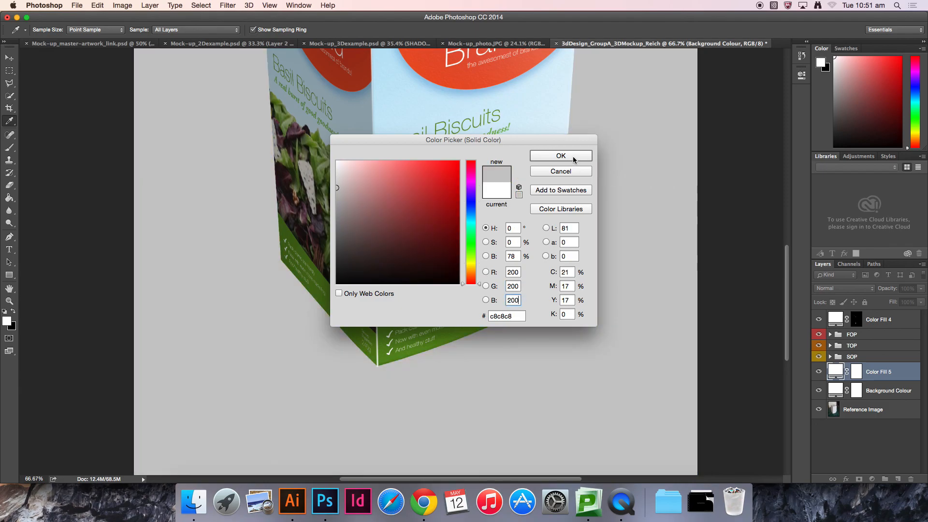
{"action": "left_click", "coordinate": [561, 156]}
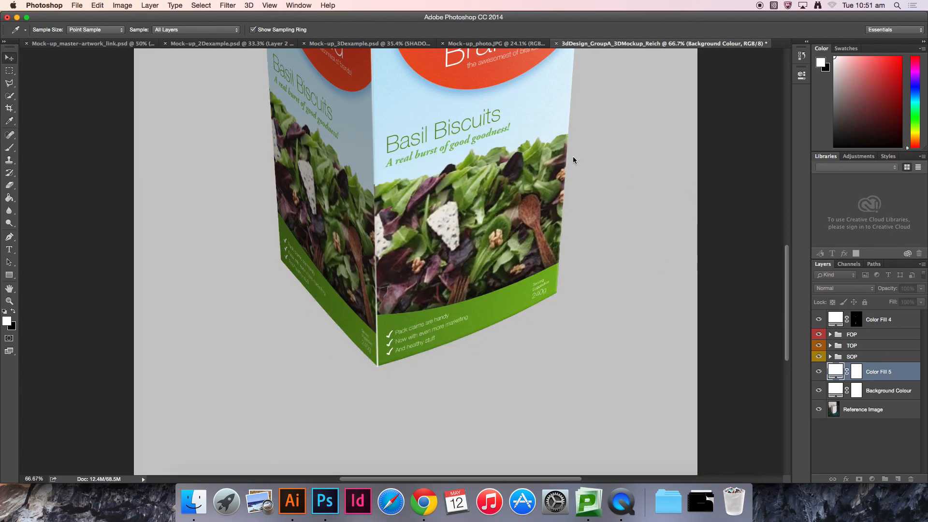
Step: Invert the new fill layer's mask and fill a polygonal selection around the box's base footprint with white in it
{"action": "left_click", "coordinate": [857, 371]}
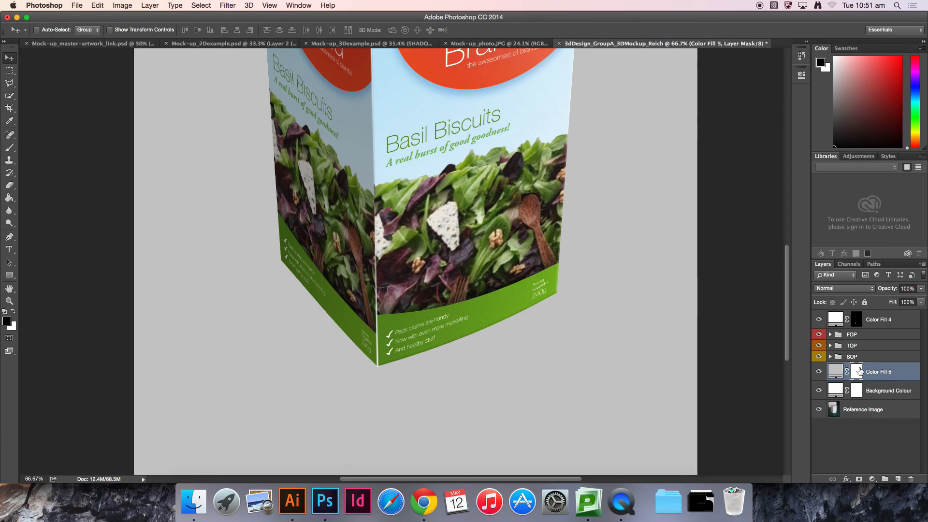
{"action": "key", "text": "super+i"}
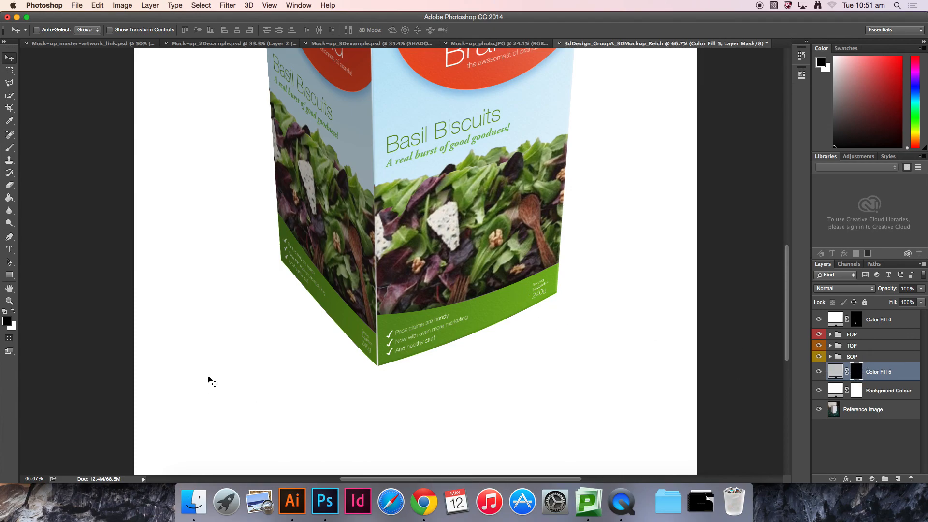
{"action": "key", "text": "super+equal"}
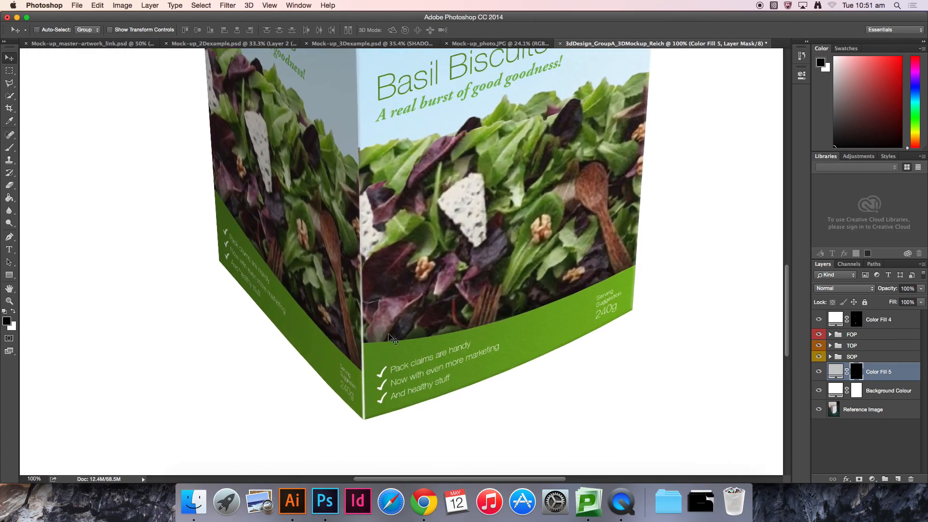
{"action": "left_click", "coordinate": [9, 85]}
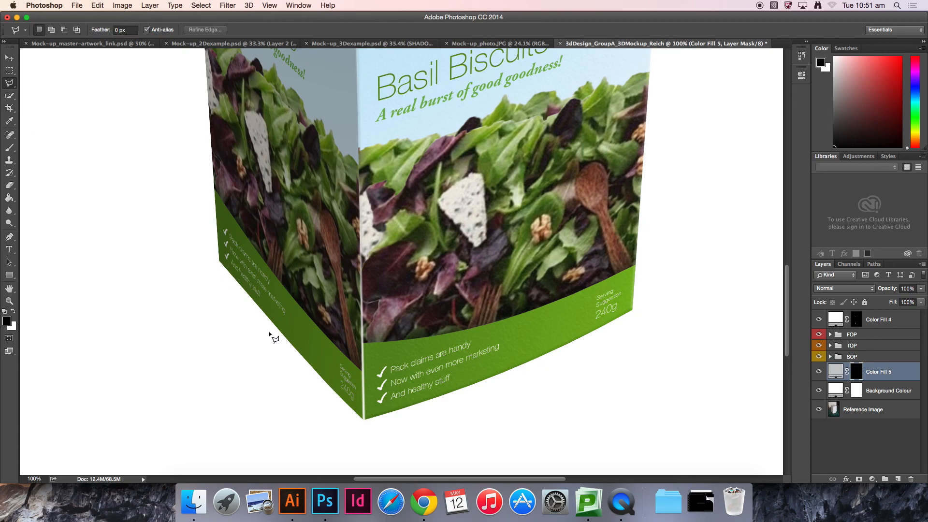
{"action": "left_click", "coordinate": [220, 262]}
{"action": "left_click", "coordinate": [364, 421]}
{"action": "left_click", "coordinate": [489, 378]}
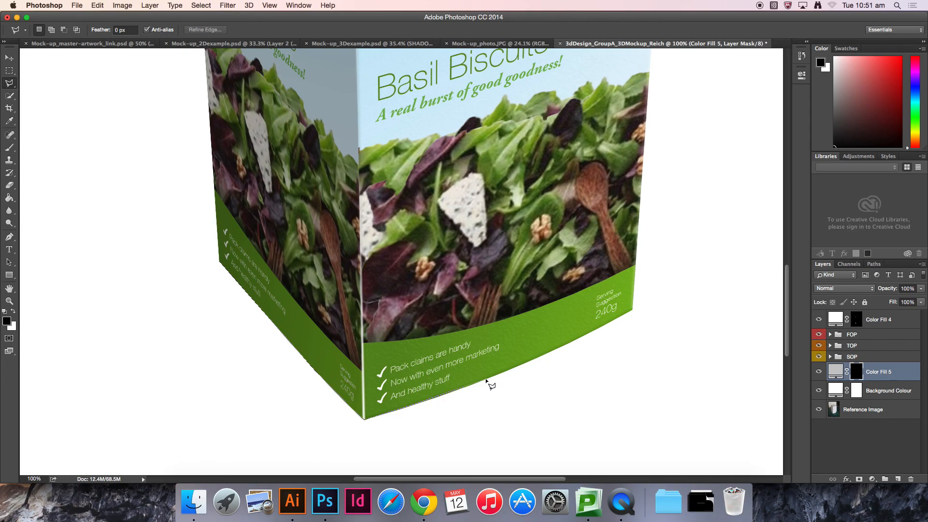
{"action": "left_click", "coordinate": [551, 352]}
{"action": "left_click", "coordinate": [633, 310]}
{"action": "left_click", "coordinate": [469, 185]}
{"action": "left_click", "coordinate": [220, 261]}
{"action": "left_click", "coordinate": [13, 311]}
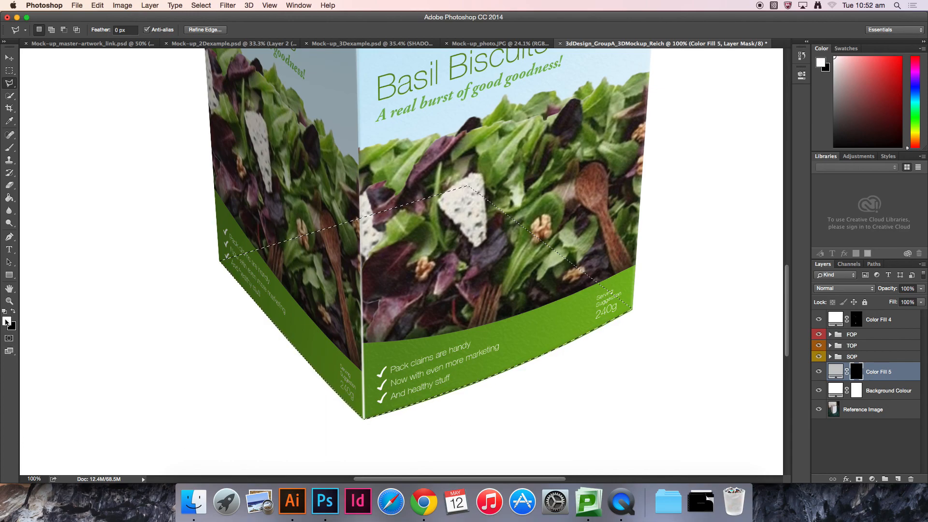
{"action": "key", "text": "alt+Delete"}
{"action": "key", "text": "super+d"}
Step: View the Color Fill 5 mask on its own and offset the shadow shape slightly below the box base
{"action": "key", "text": "v"}
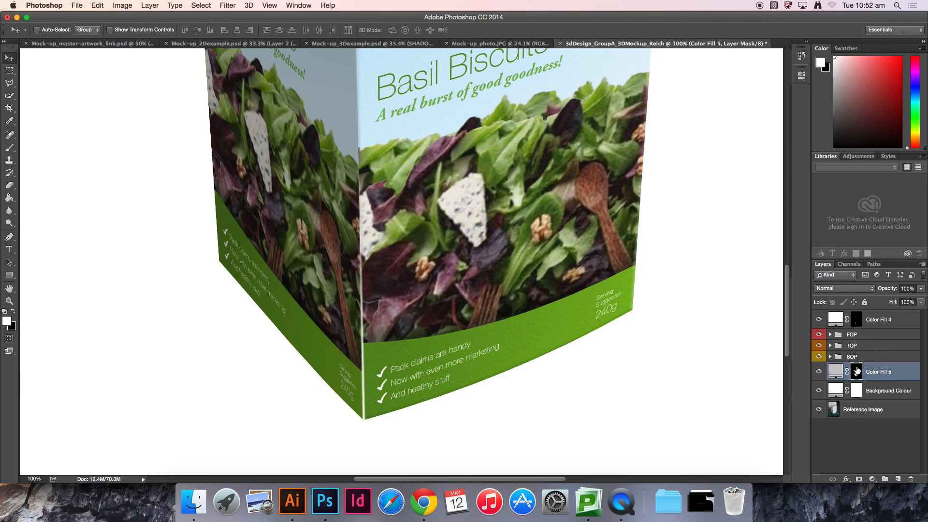
{"action": "left_click", "coordinate": [856, 371], "text": "alt"}
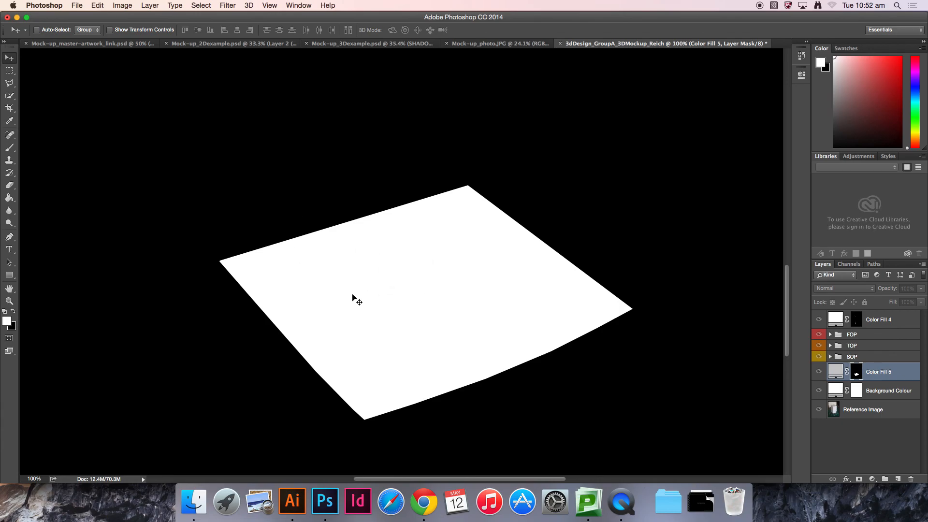
{"action": "left_click", "coordinate": [860, 454]}
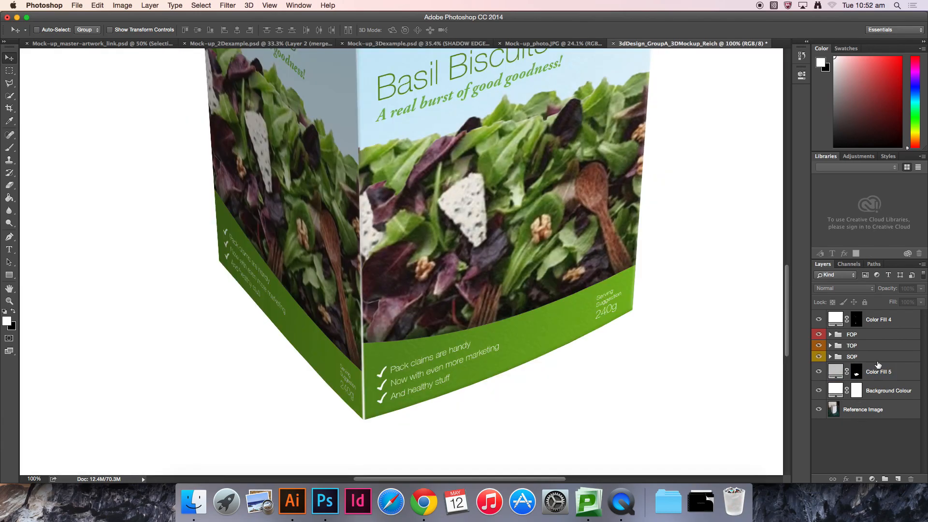
{"action": "left_click", "coordinate": [910, 375]}
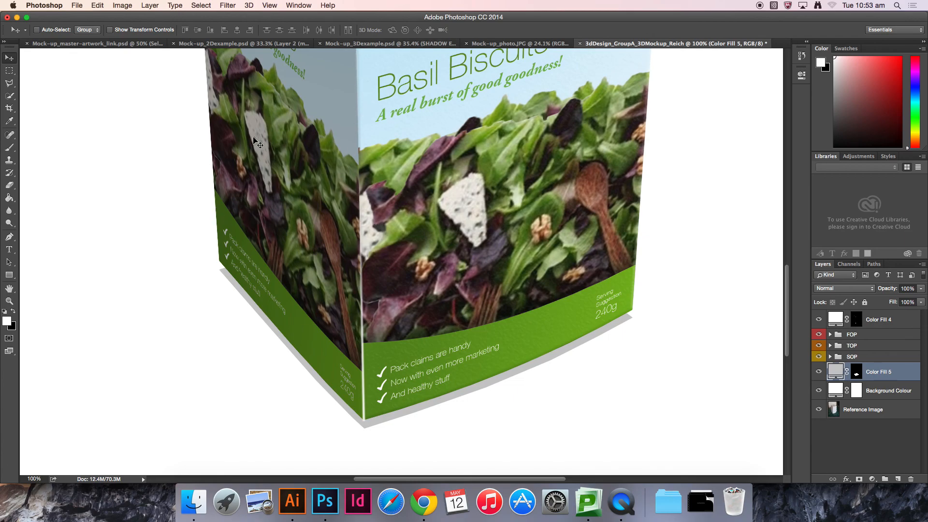
Step: Soften the Color Fill 5 shadow mask with a Gaussian Blur of radius 4 pixels
{"action": "left_click", "coordinate": [856, 372]}
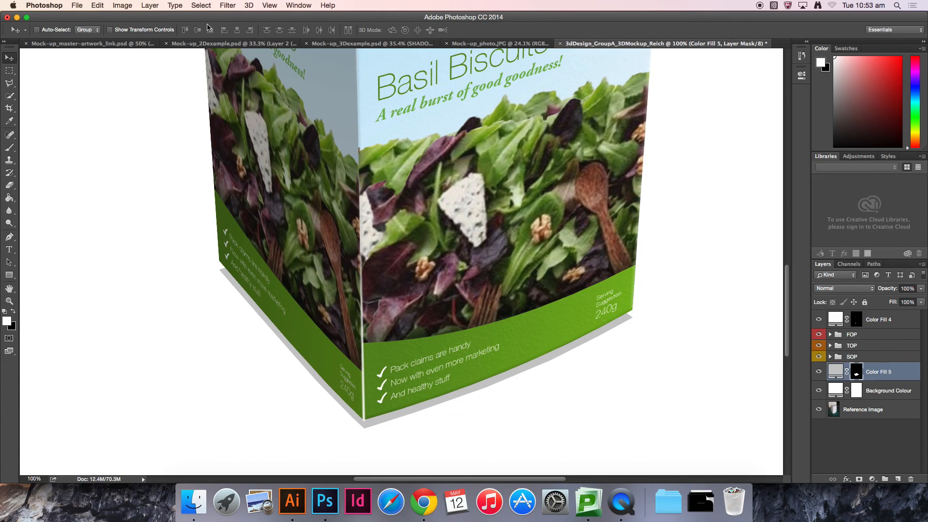
{"action": "left_click", "coordinate": [227, 6]}
{"action": "mouse_move", "coordinate": [275, 121]}
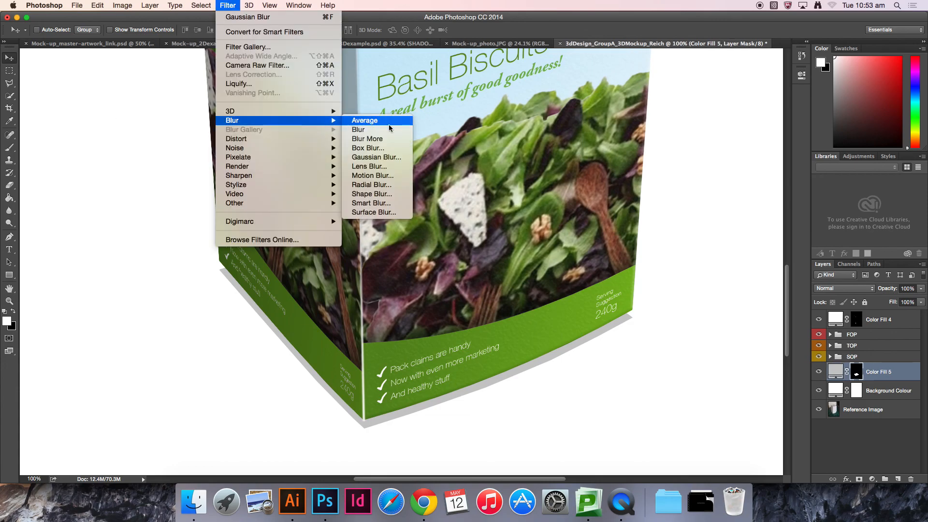
{"action": "left_click", "coordinate": [382, 158]}
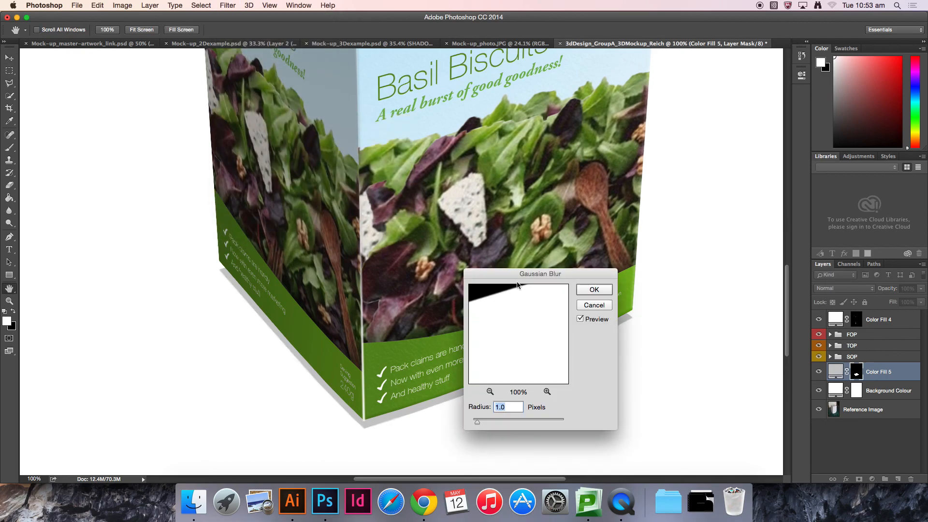
{"action": "left_click_drag", "start_coordinate": [524, 276], "coordinate": [465, 148]}
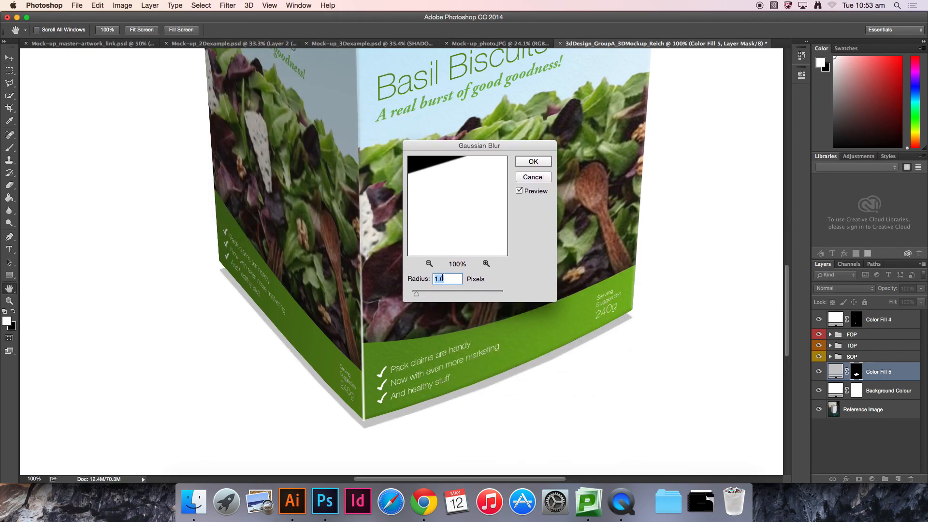
{"action": "type", "text": "4"}
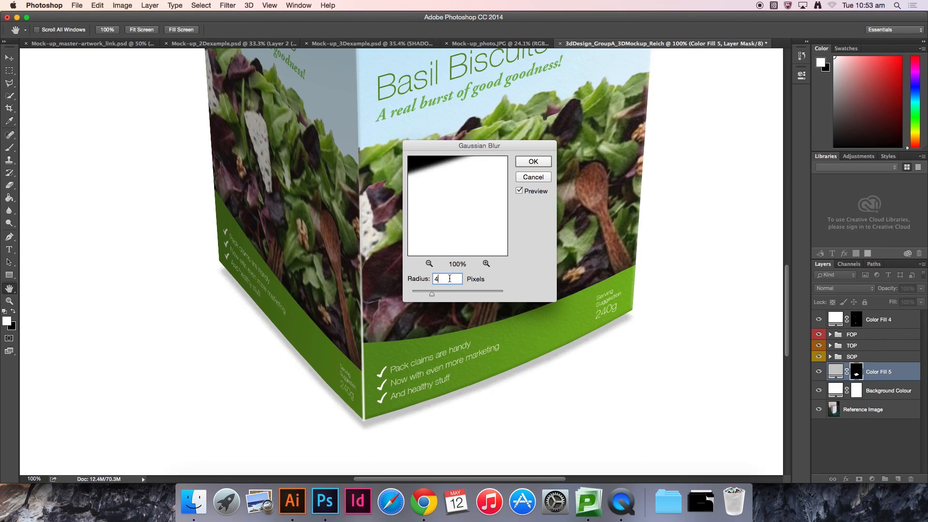
{"action": "left_click", "coordinate": [533, 163]}
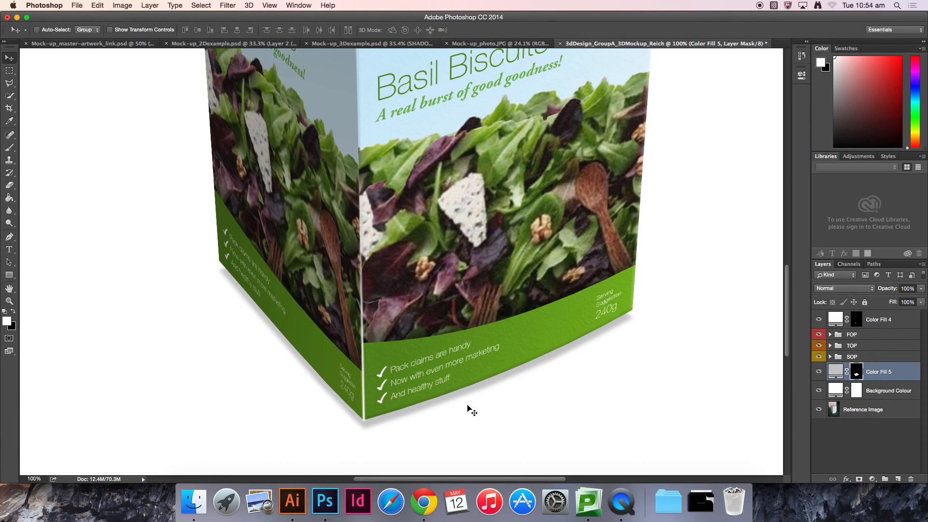
Step: Duplicate the shadow fill layer and set the copy's colour to RGB 100, 100, 100
{"action": "key", "text": "super+j"}
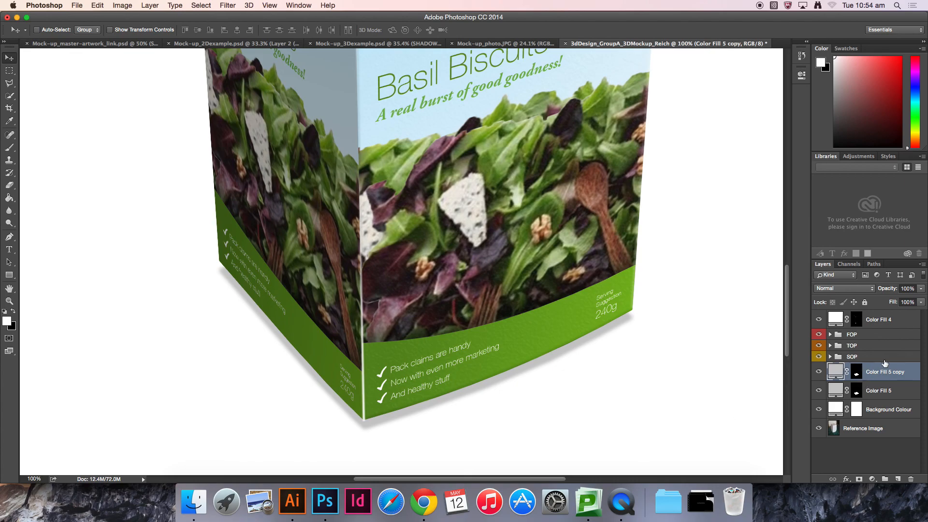
{"action": "double_click", "coordinate": [835, 372]}
{"action": "left_click", "coordinate": [513, 272]}
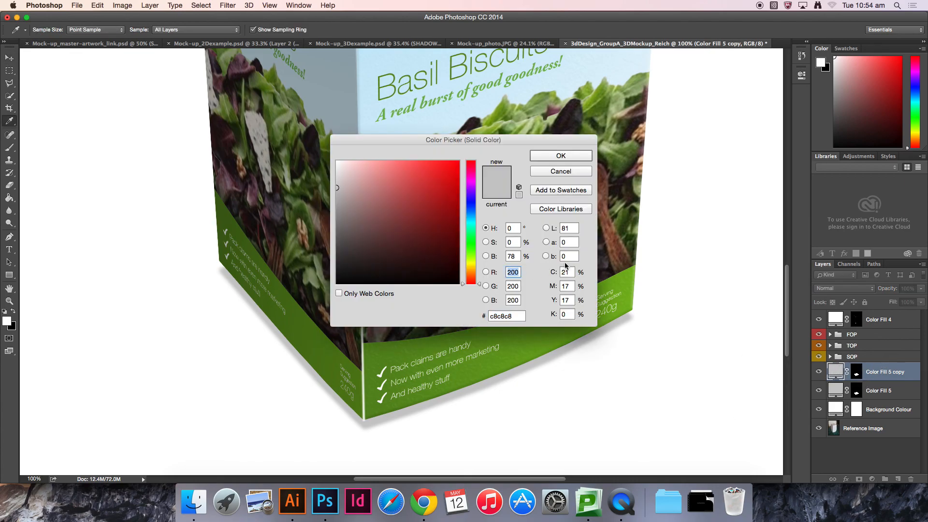
{"action": "type", "text": "100"}
{"action": "key", "text": "Tab"}
{"action": "type", "text": "100"}
{"action": "key", "text": "Tab"}
{"action": "type", "text": "100"}
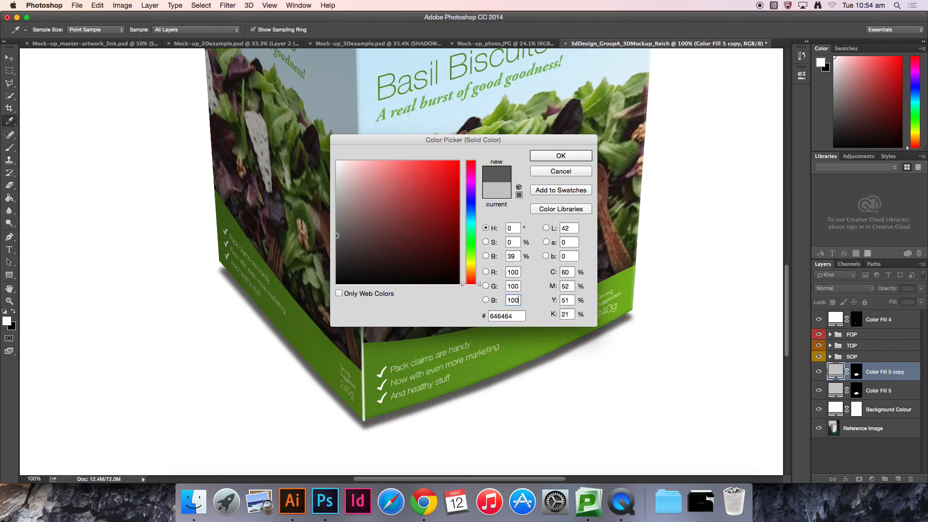
{"action": "left_click", "coordinate": [562, 155]}
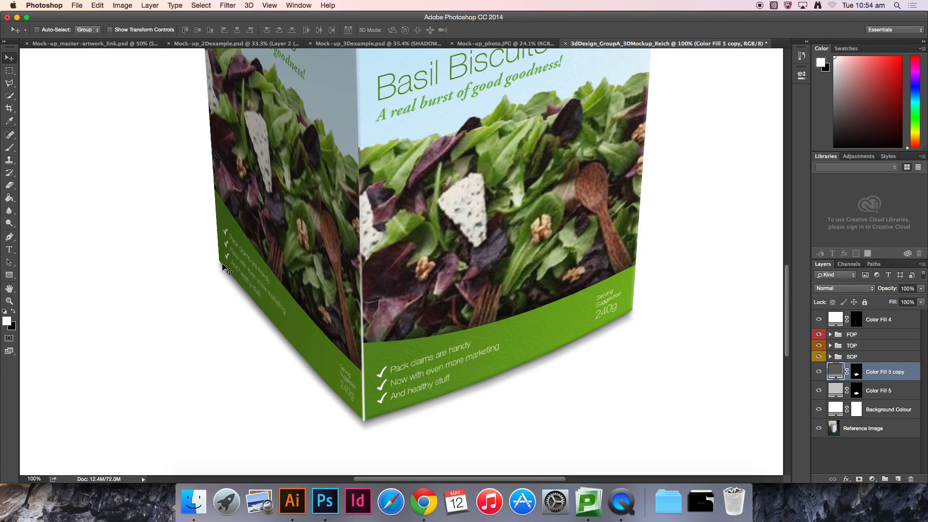
Step: Sharpen the shadow shape in the Color Fill 5 copy mask with a large Sharpen tool stroke
{"action": "left_click", "coordinate": [857, 372]}
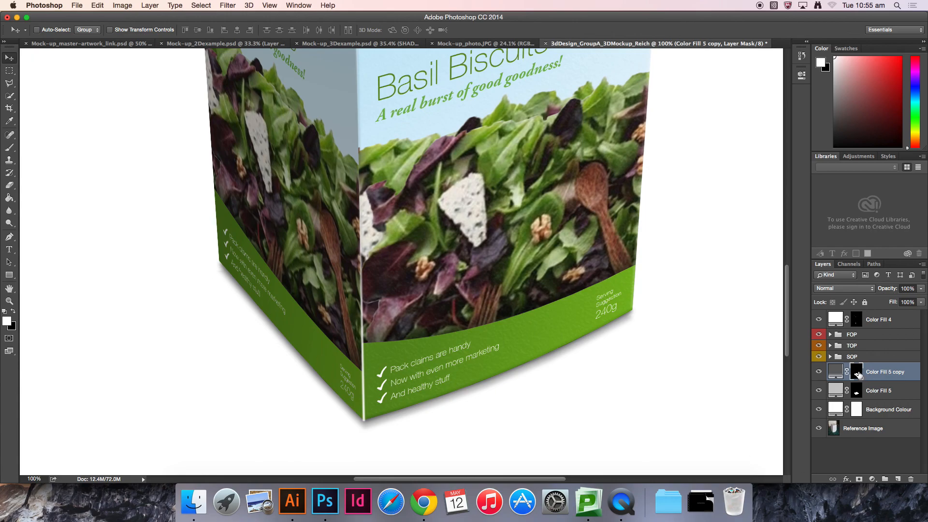
{"action": "left_click", "coordinate": [858, 372], "text": "alt"}
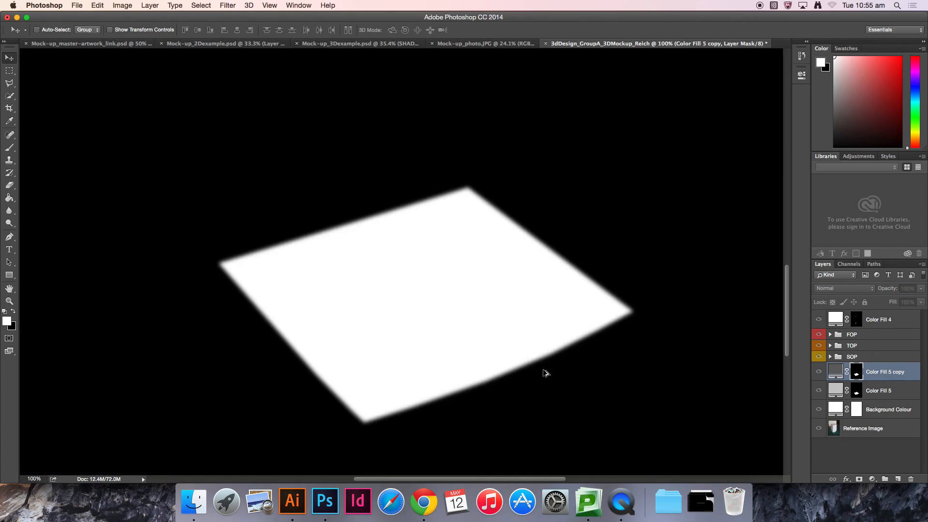
{"action": "left_click", "coordinate": [9, 223]}
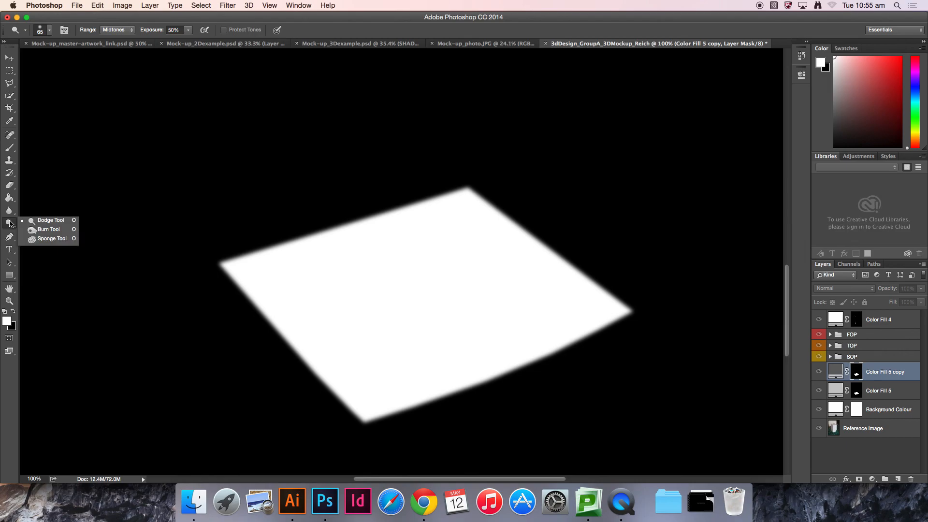
{"action": "left_click", "coordinate": [10, 213]}
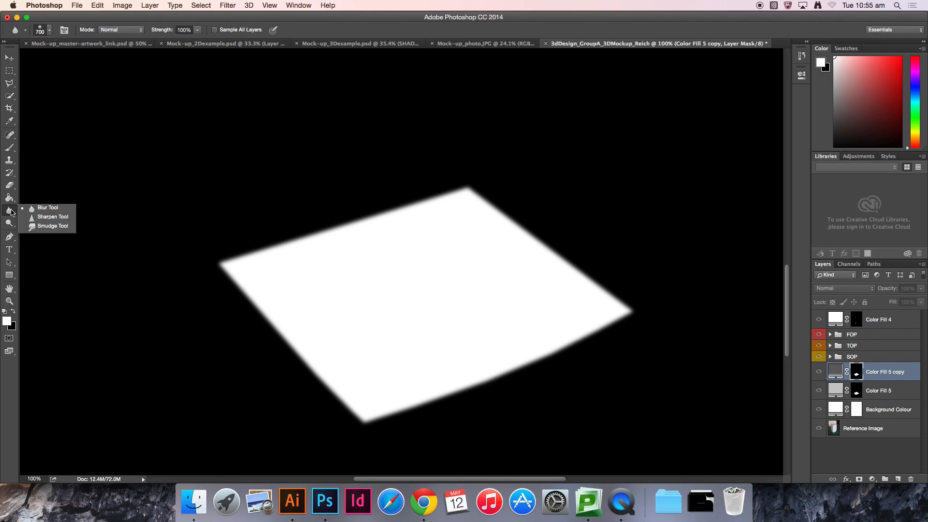
{"action": "left_click", "coordinate": [51, 218]}
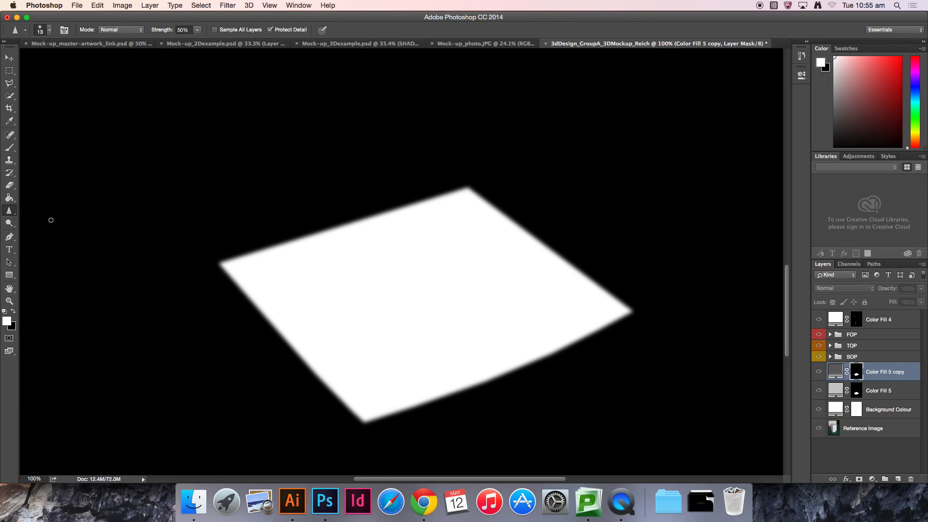
{"action": "key", "text": "bracketright"}
{"action": "key", "text": "bracketright"}
{"action": "key", "text": "bracketright"}
{"action": "key", "text": "bracketright"}
{"action": "key", "text": "bracketright"}
{"action": "key", "text": "bracketright"}
{"action": "key", "text": "bracketright"}
{"action": "key", "text": "bracketright"}
{"action": "key", "text": "bracketright"}
{"action": "key", "text": "bracketright"}
{"action": "key", "text": "bracketright"}
{"action": "key", "text": "bracketright"}
{"action": "key", "text": "bracketright"}
{"action": "key", "text": "bracketright"}
{"action": "mouse_move", "coordinate": [208, 260]}
{"action": "left_mouse_down"}
{"action": "mouse_move", "coordinate": [280, 353]}
{"action": "mouse_move", "coordinate": [321, 378]}
{"action": "mouse_move", "coordinate": [237, 258]}
{"action": "mouse_move", "coordinate": [301, 357]}
{"action": "mouse_move", "coordinate": [339, 382]}
{"action": "mouse_move", "coordinate": [425, 387]}
{"action": "mouse_move", "coordinate": [628, 306]}
{"action": "mouse_move", "coordinate": [352, 404]}
{"action": "mouse_move", "coordinate": [627, 324]}
{"action": "mouse_move", "coordinate": [285, 431]}
{"action": "mouse_move", "coordinate": [681, 317]}
{"action": "mouse_move", "coordinate": [411, 398]}
{"action": "mouse_move", "coordinate": [337, 363]}
{"action": "left_mouse_up"}
{"action": "left_click", "coordinate": [10, 58]}
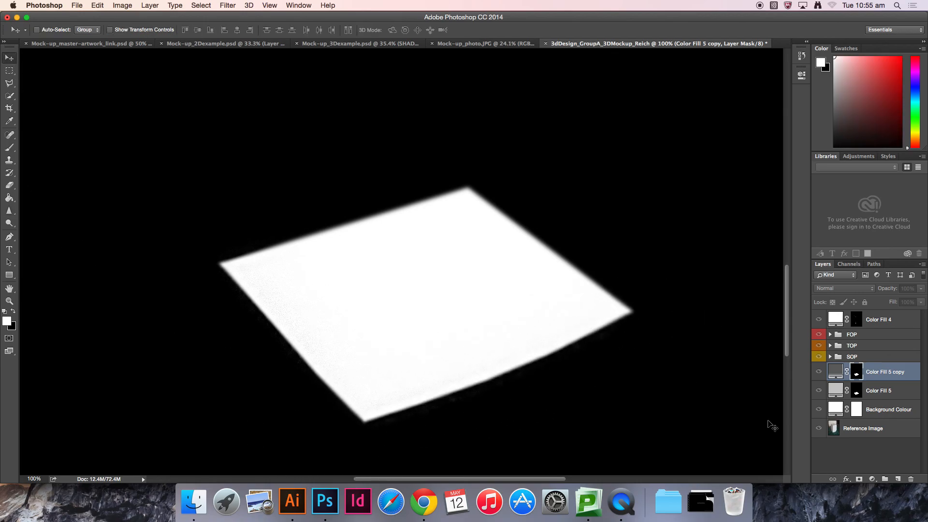
{"action": "left_click", "coordinate": [872, 455]}
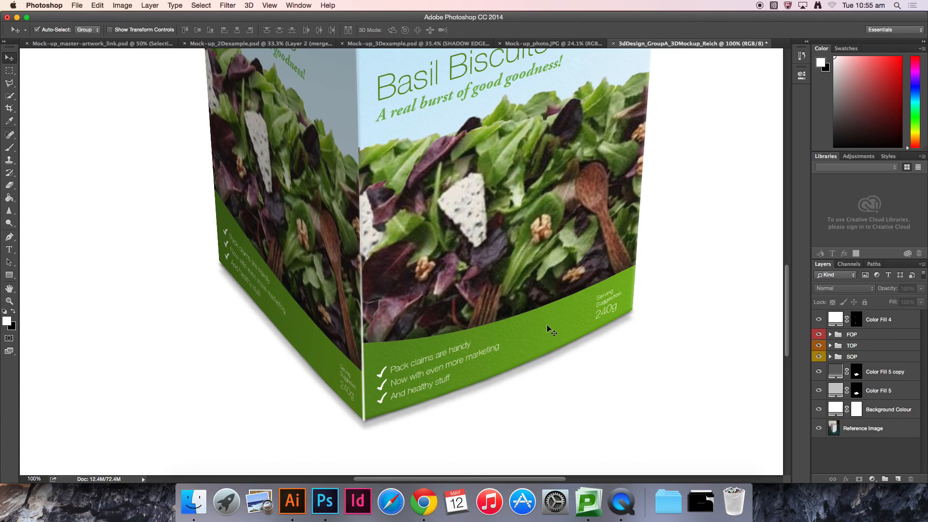
Step: Review the new ground shadow across the whole box
{"action": "key", "text": "super+0"}
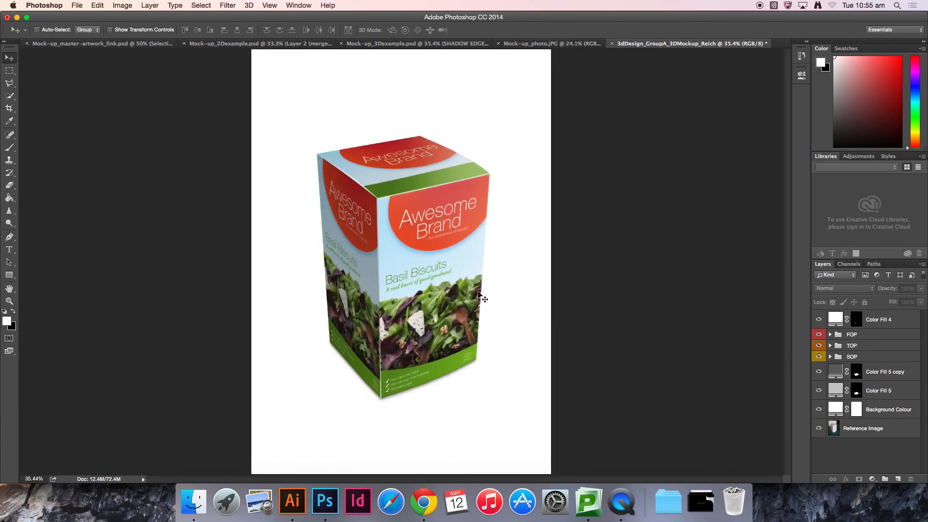
{"action": "key", "text": "super+equal"}
{"action": "key", "text": "super+equal"}
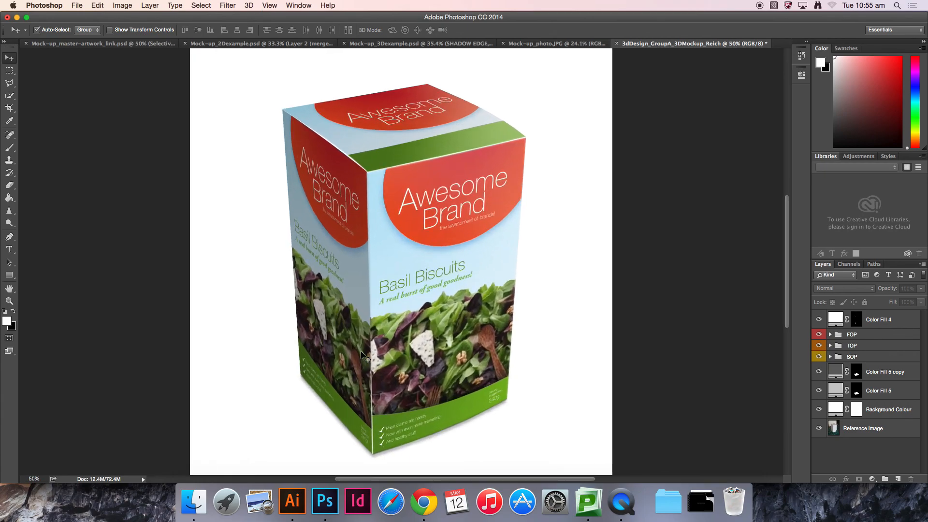
{"action": "left_click_drag", "start_coordinate": [374, 283], "coordinate": [362, 143]}
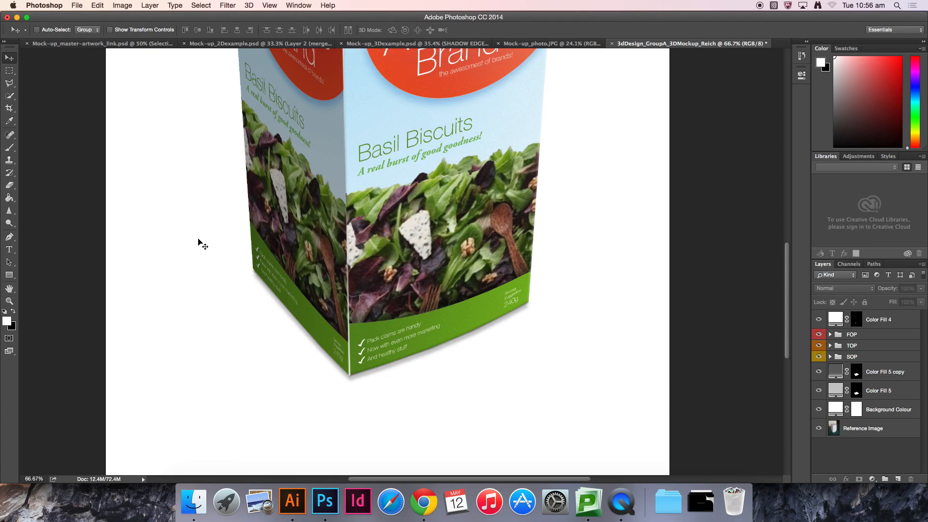
Step: Compare the mock-up with the reference example and zoom in on the box's top-left edge
{"action": "left_click", "coordinate": [392, 44]}
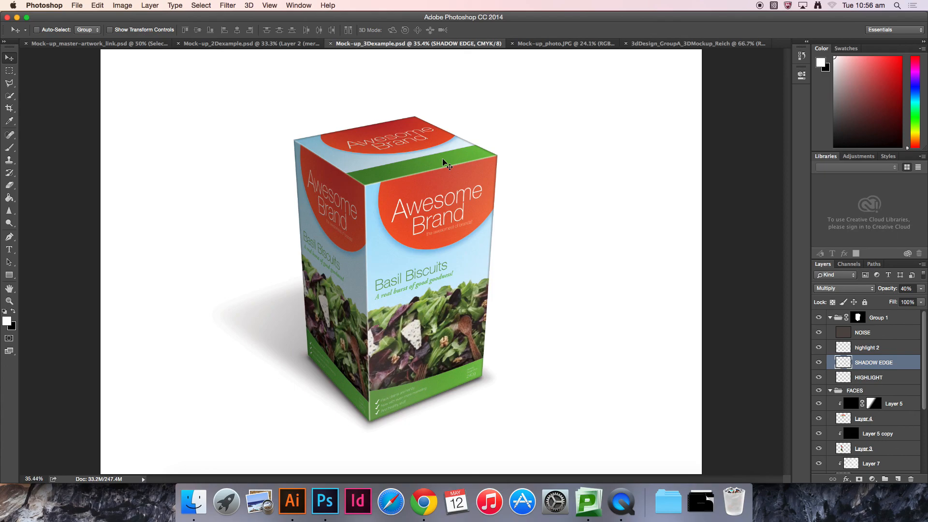
{"action": "left_click", "coordinate": [711, 47]}
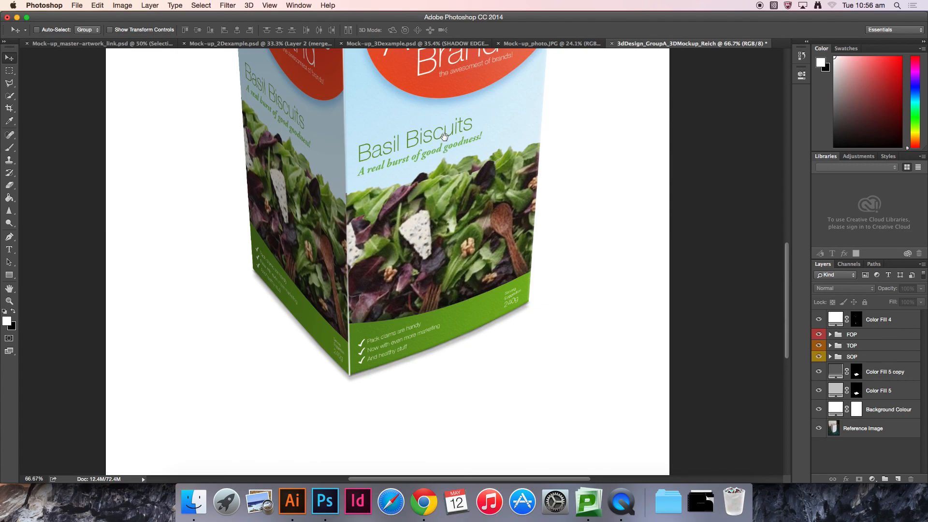
{"action": "left_click_drag", "start_coordinate": [445, 136], "coordinate": [425, 223]}
{"action": "scroll", "coordinate": [423, 133], "scroll_direction": "up", "scroll_amount": 2}
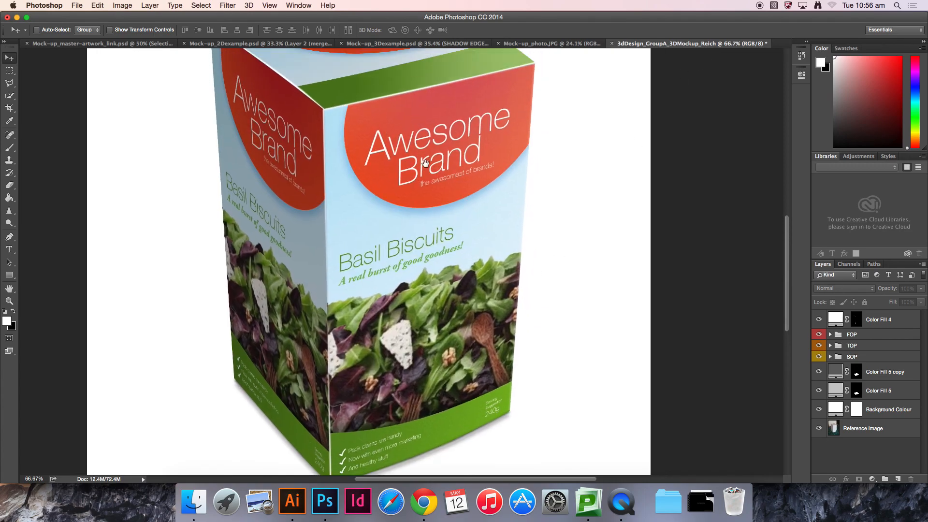
{"action": "left_click_drag", "start_coordinate": [406, 148], "coordinate": [386, 203]}
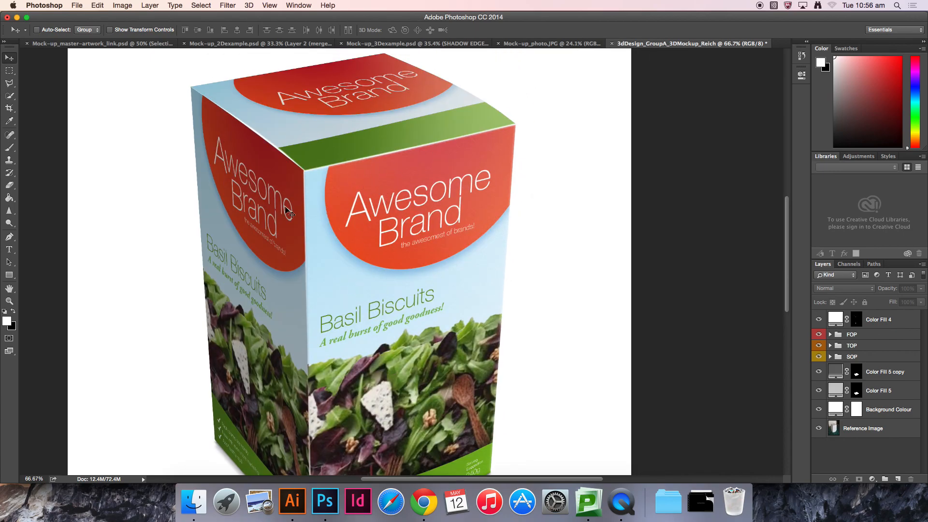
{"action": "left_click_drag", "start_coordinate": [313, 288], "coordinate": [320, 157]}
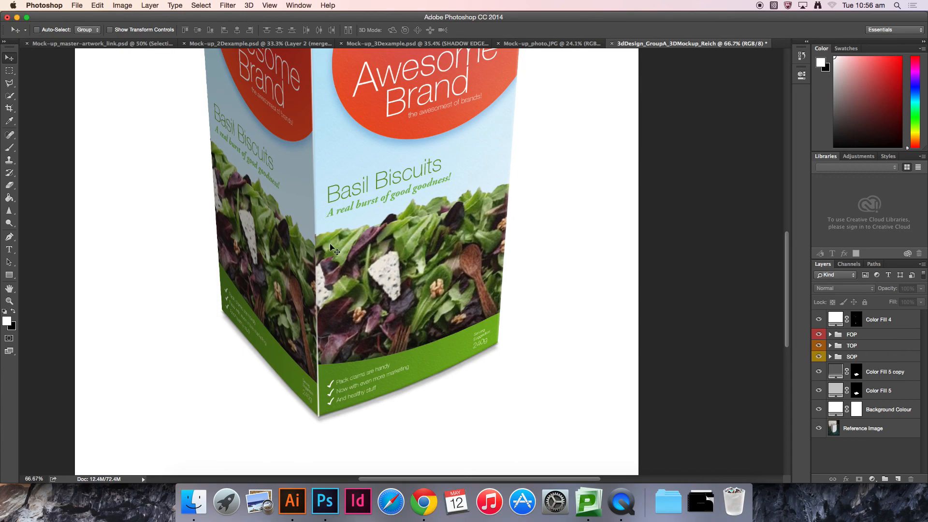
{"action": "left_click_drag", "start_coordinate": [338, 188], "coordinate": [322, 224]}
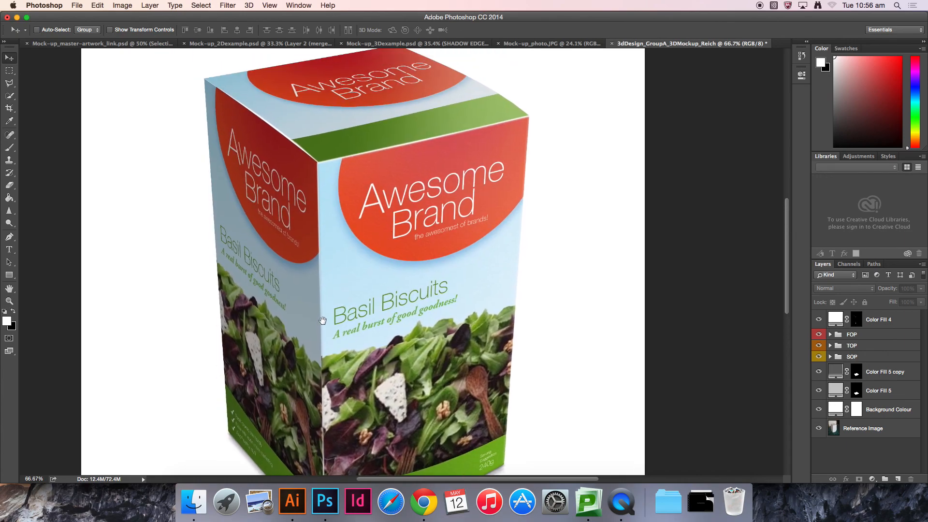
{"action": "left_click_drag", "start_coordinate": [322, 319], "coordinate": [351, 189]}
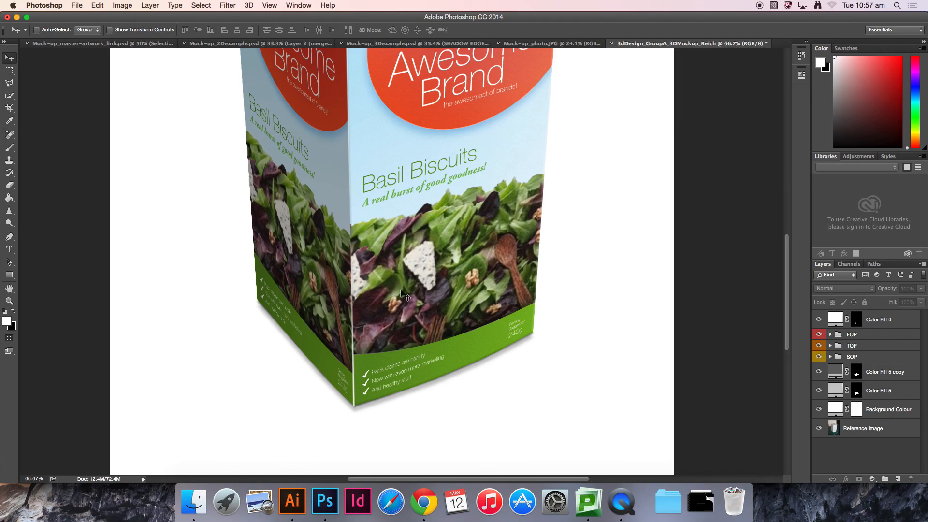
{"action": "key", "text": "super+0"}
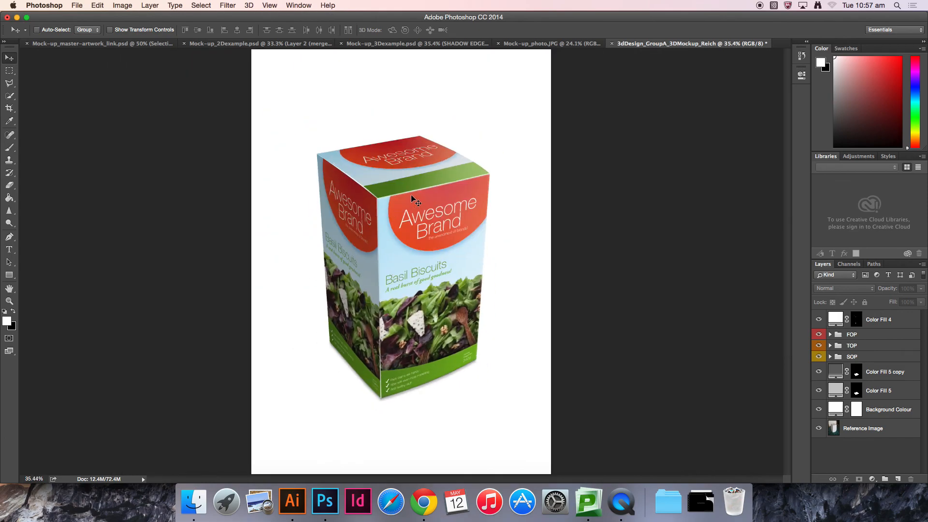
{"action": "key", "text": "super+1"}
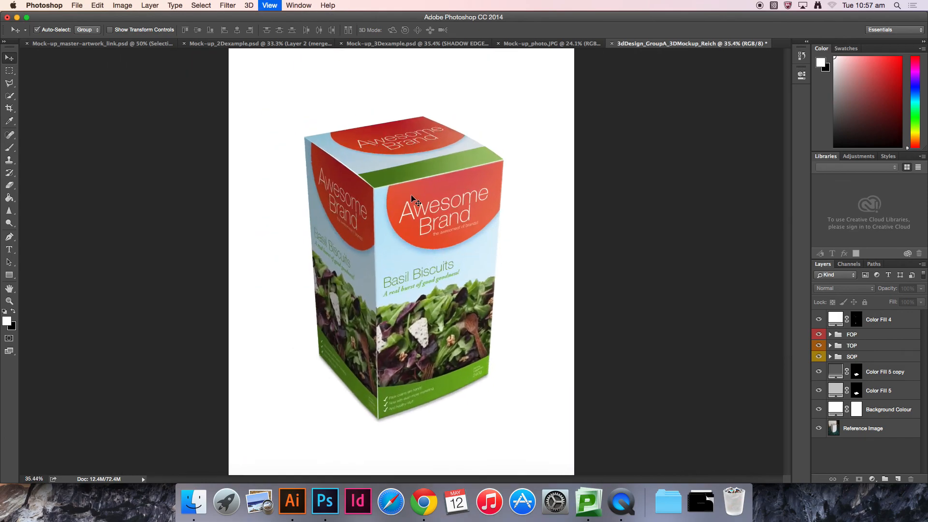
{"action": "left_click_drag", "start_coordinate": [421, 207], "coordinate": [518, 361]}
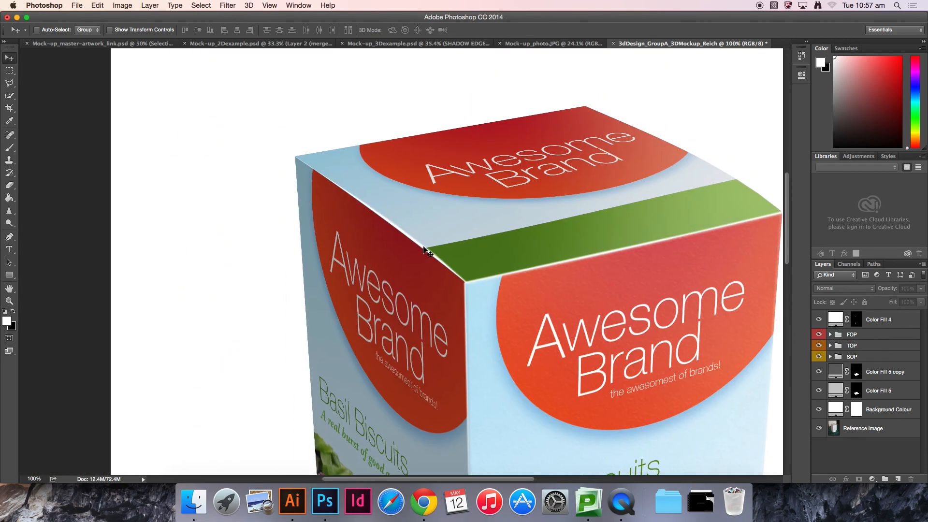
{"action": "key", "text": "super+plus"}
{"action": "left_click_drag", "start_coordinate": [424, 199], "coordinate": [445, 248]}
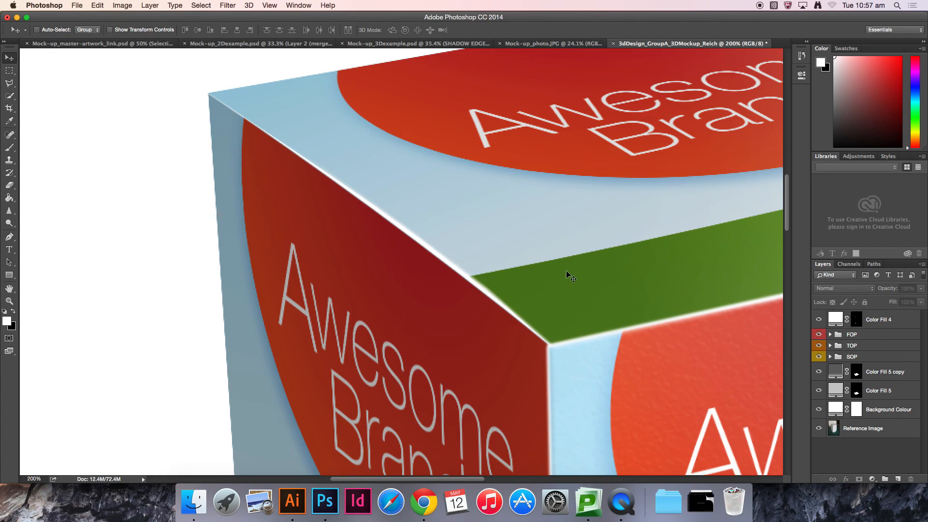
Step: Add a solid colour fill layer of RGB 50, 50, 50 above the SOP artwork layer in the SOP group
{"action": "left_click", "coordinate": [830, 358]}
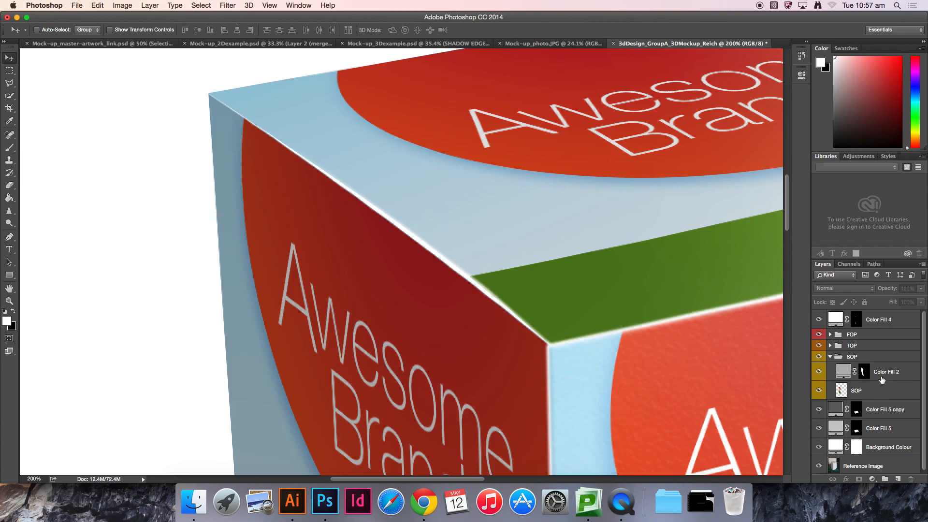
{"action": "left_click", "coordinate": [878, 392]}
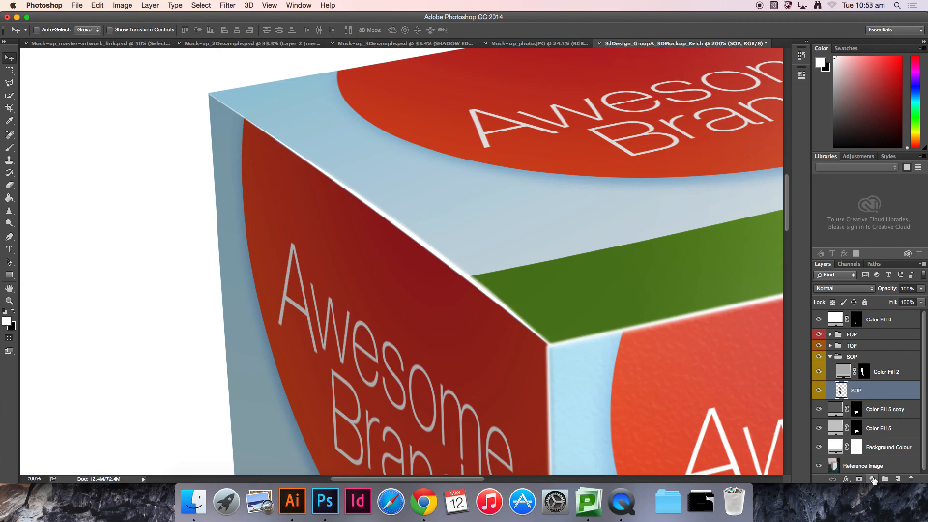
{"action": "left_click", "coordinate": [873, 480]}
{"action": "left_click", "coordinate": [881, 314]}
{"action": "double_click", "coordinate": [514, 272]}
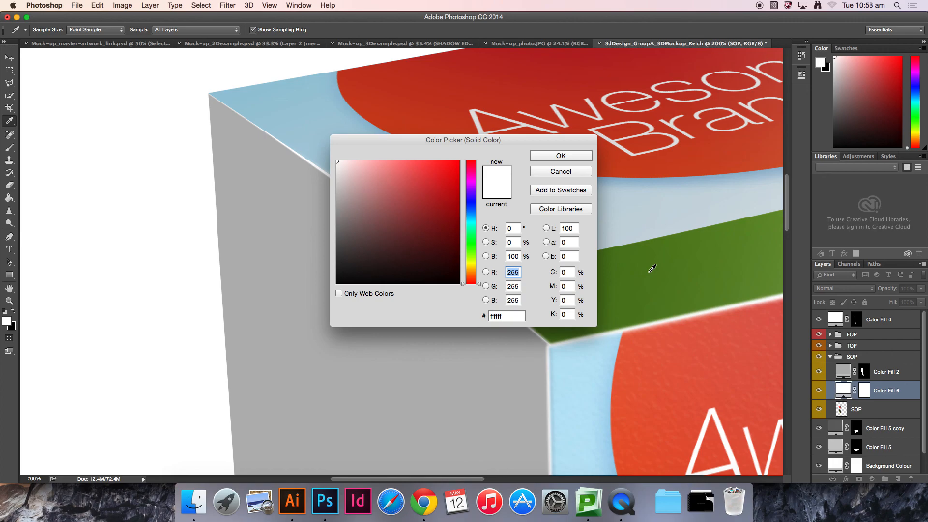
{"action": "type", "text": "50"}
{"action": "key", "text": "Tab"}
{"action": "type", "text": "50"}
{"action": "key", "text": "Tab"}
{"action": "type", "text": "50"}
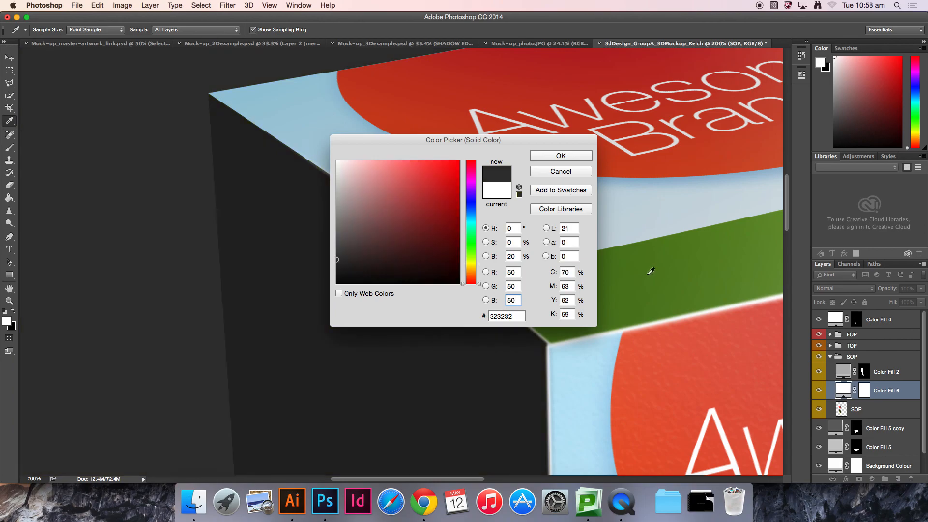
{"action": "left_click", "coordinate": [550, 157]}
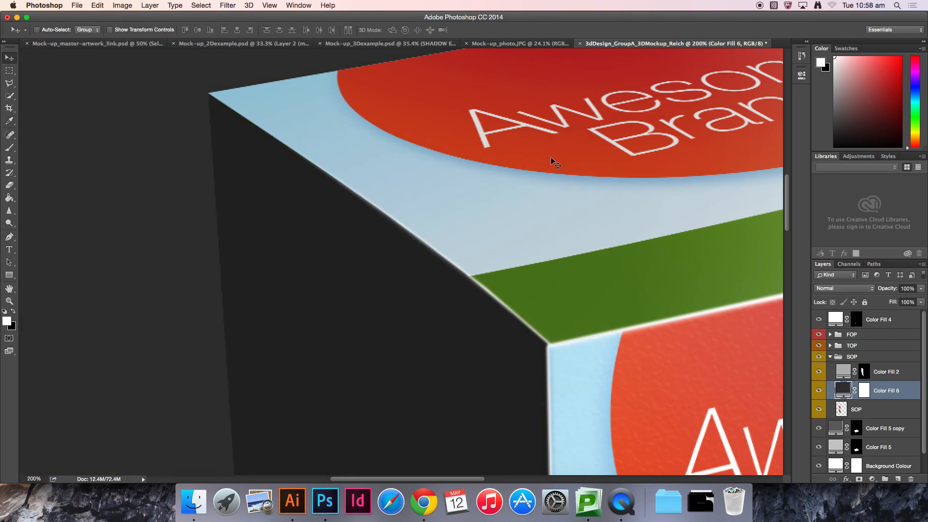
Step: Move the new fill layer beneath the SOP layer and invert its layer mask
{"action": "left_click_drag", "start_coordinate": [887, 391], "coordinate": [912, 410]}
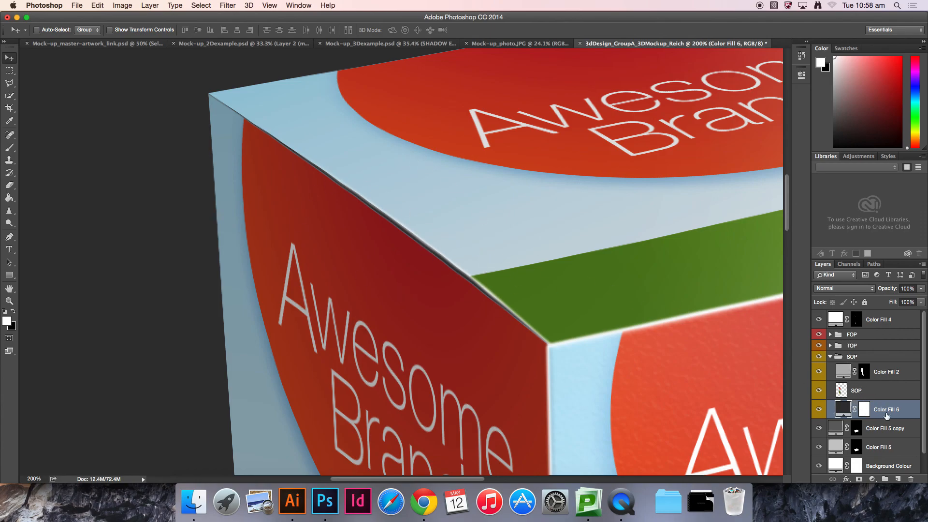
{"action": "left_click", "coordinate": [866, 411]}
{"action": "key", "text": "super+i"}
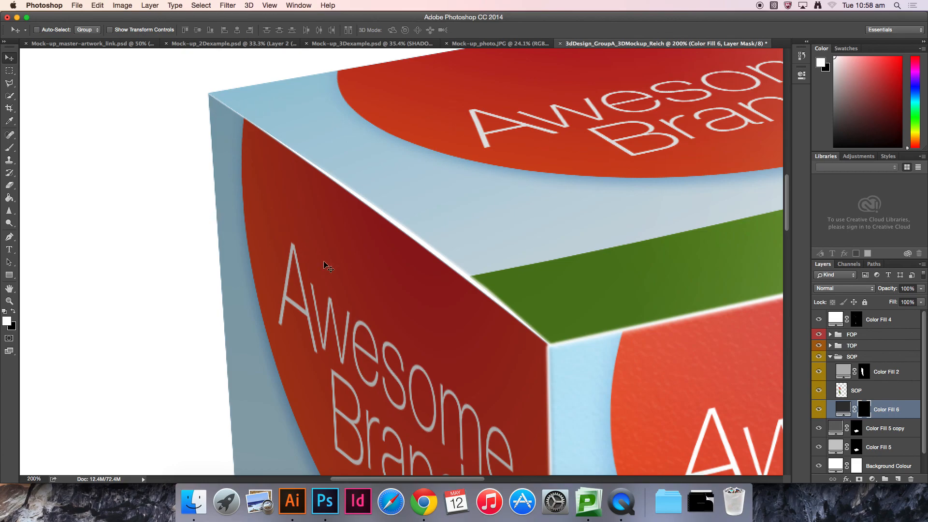
Step: Reveal the dark fill along the top-left edge by filling a polygonal selection in its mask with white
{"action": "left_click", "coordinate": [8, 85]}
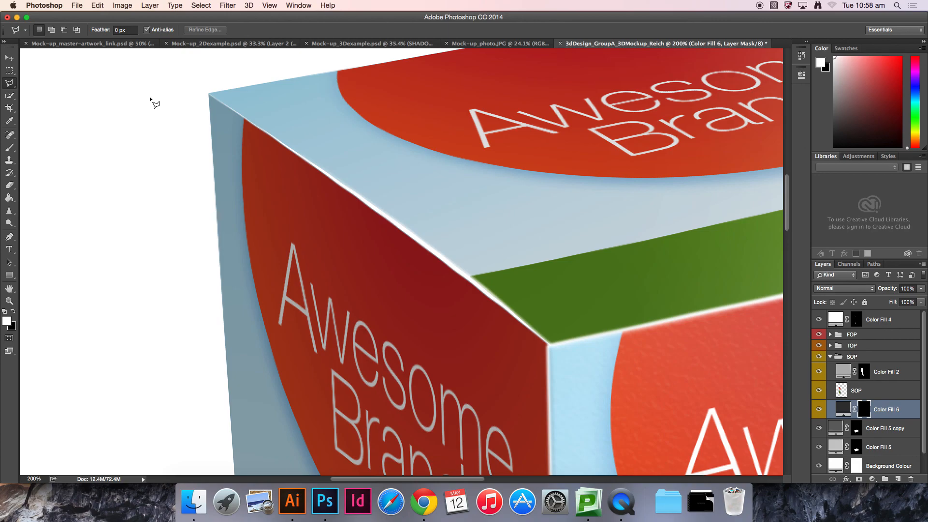
{"action": "left_click", "coordinate": [211, 95]}
{"action": "left_click", "coordinate": [219, 129]}
{"action": "left_click", "coordinate": [446, 316]}
{"action": "left_click", "coordinate": [567, 373]}
{"action": "left_click", "coordinate": [571, 307]}
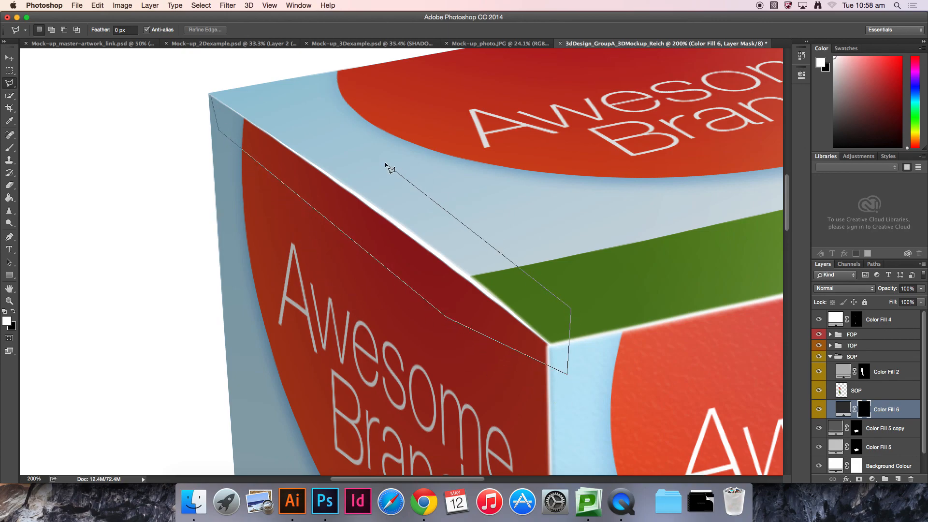
{"action": "left_click", "coordinate": [211, 94]}
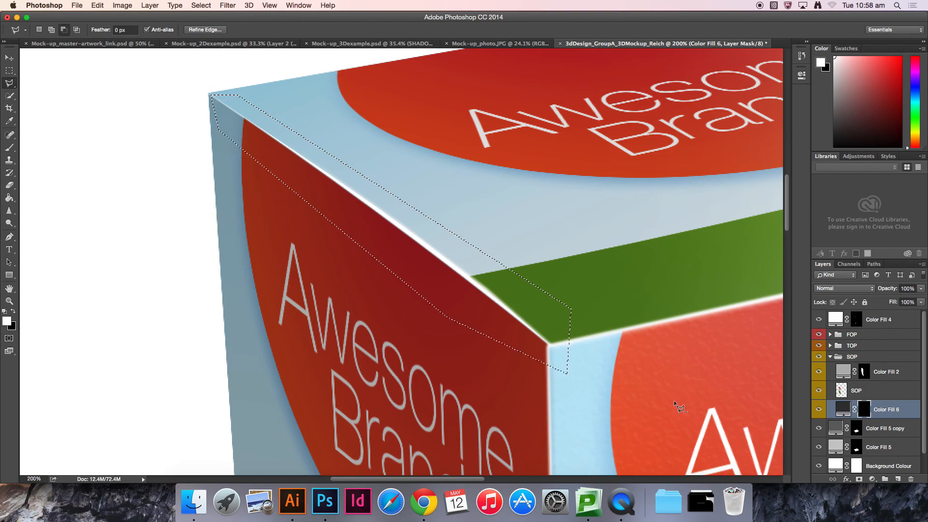
{"action": "key", "text": "alt+BackSpace"}
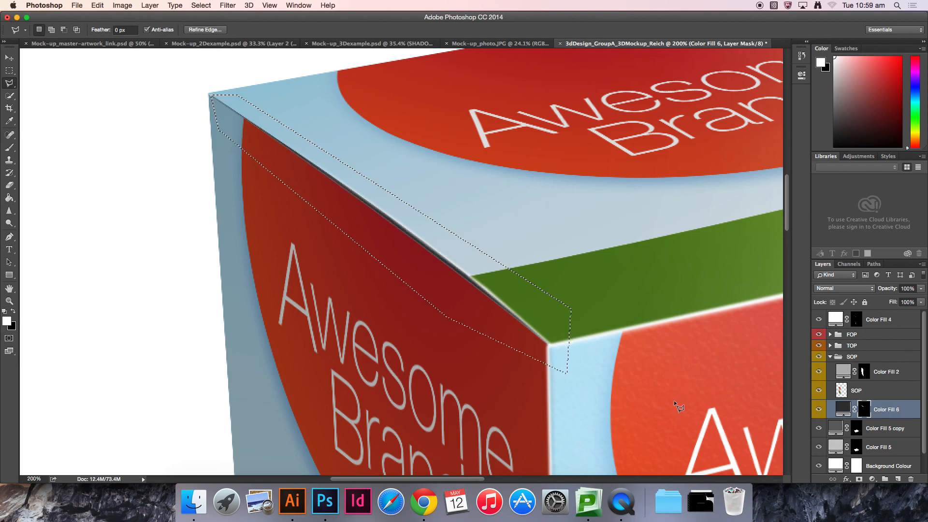
{"action": "key", "text": "ctrl+d"}
{"action": "key", "text": "v"}
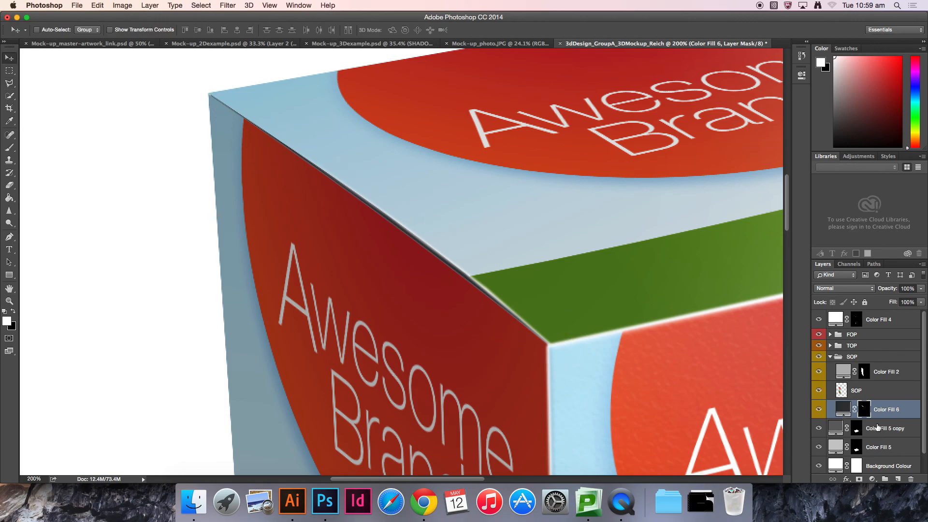
Step: Rename the dark fill layer Inside Box and collapse the SOP group
{"action": "double_click", "coordinate": [890, 410]}
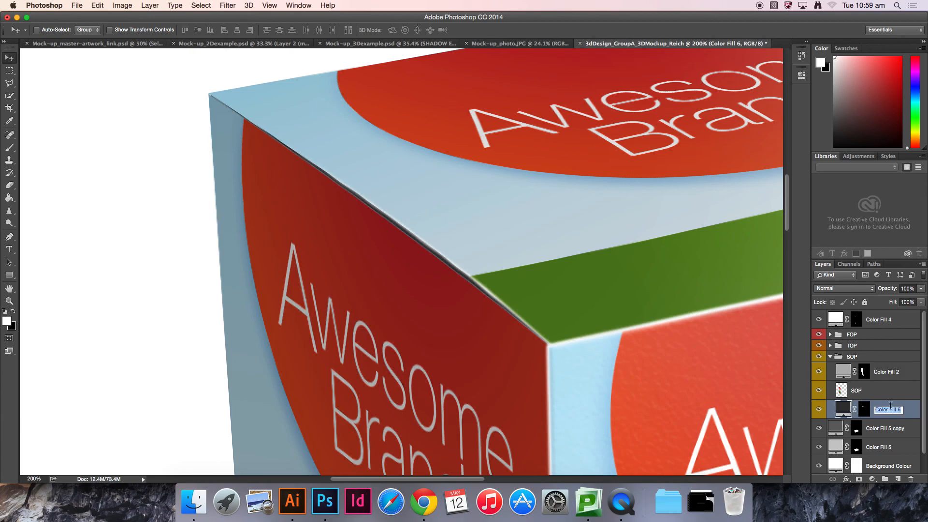
{"action": "type", "text": "Inside Box"}
{"action": "key", "text": "Return"}
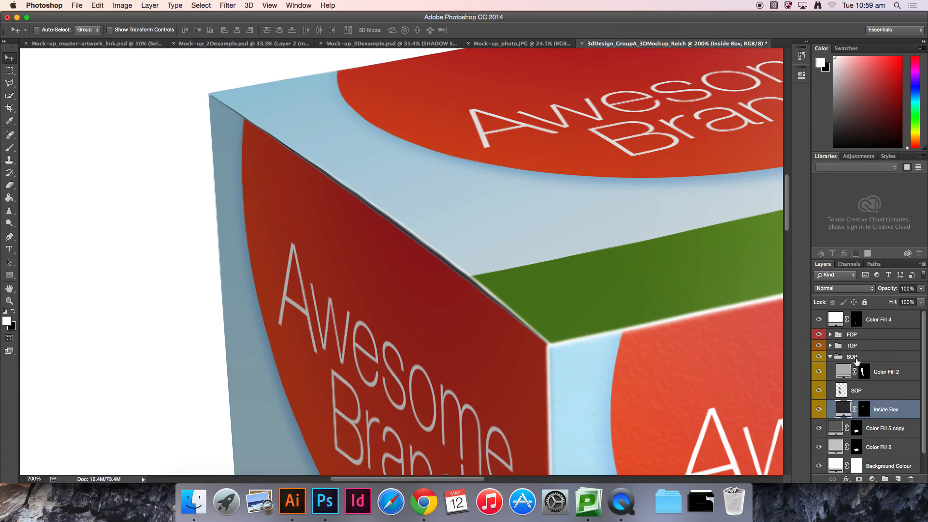
{"action": "left_click", "coordinate": [830, 357]}
{"action": "left_click", "coordinate": [847, 451]}
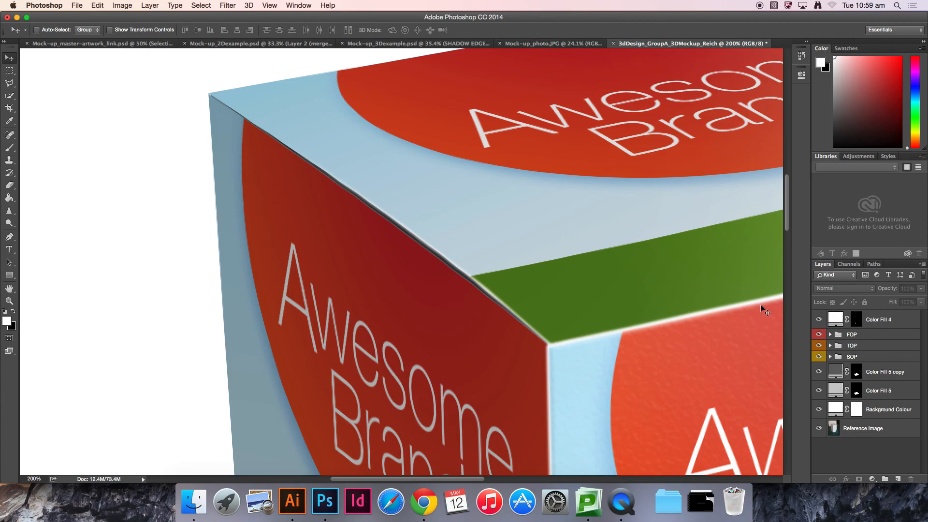
Step: Review the new inside edge across the whole box, then expand the TOP group
{"action": "key", "text": "super+0"}
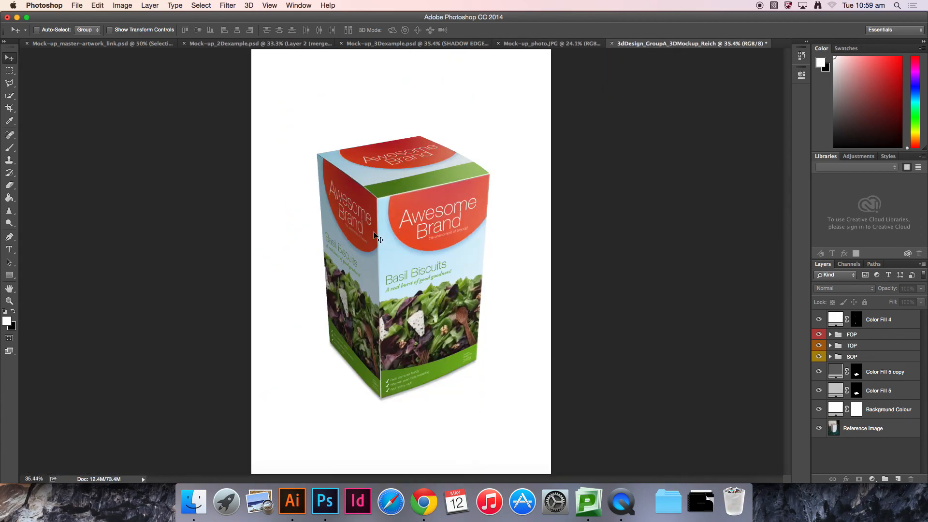
{"action": "key", "text": "z"}
{"action": "left_click", "coordinate": [335, 165]}
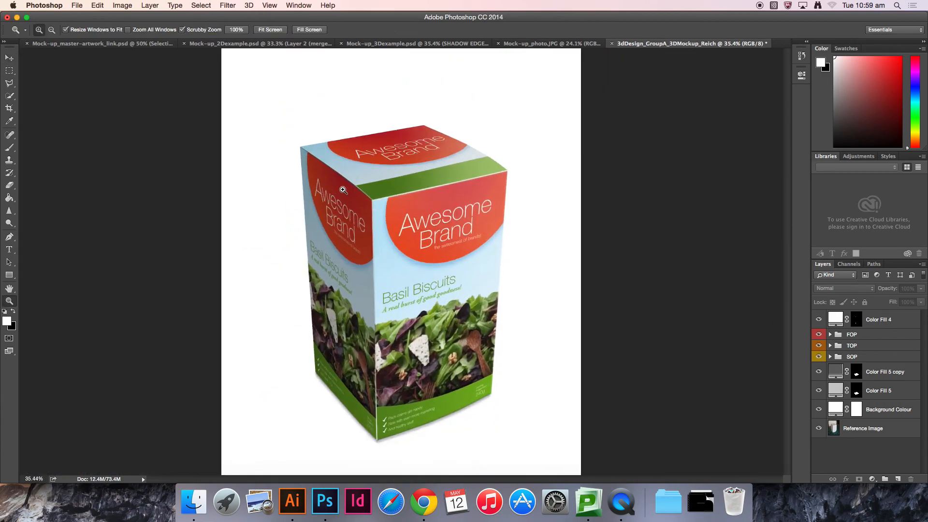
{"action": "left_click", "coordinate": [336, 163]}
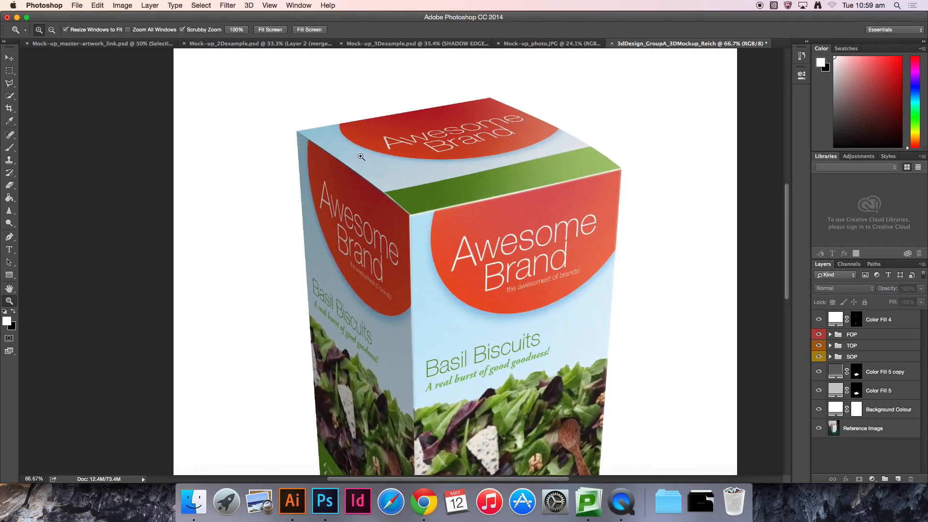
{"action": "key", "text": "v"}
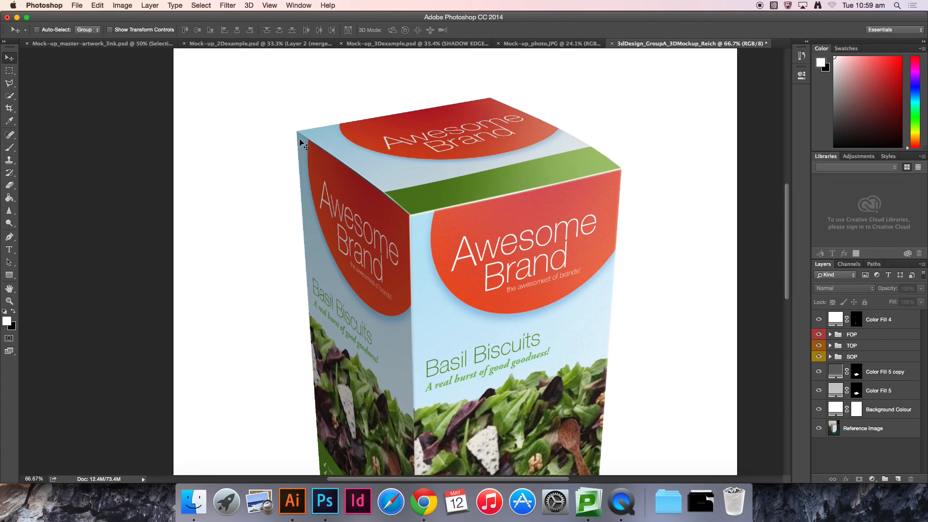
{"action": "scroll", "coordinate": [551, 232], "scroll_direction": "down", "scroll_amount": 2}
{"action": "scroll", "coordinate": [551, 232], "scroll_direction": "right", "scroll_amount": 2}
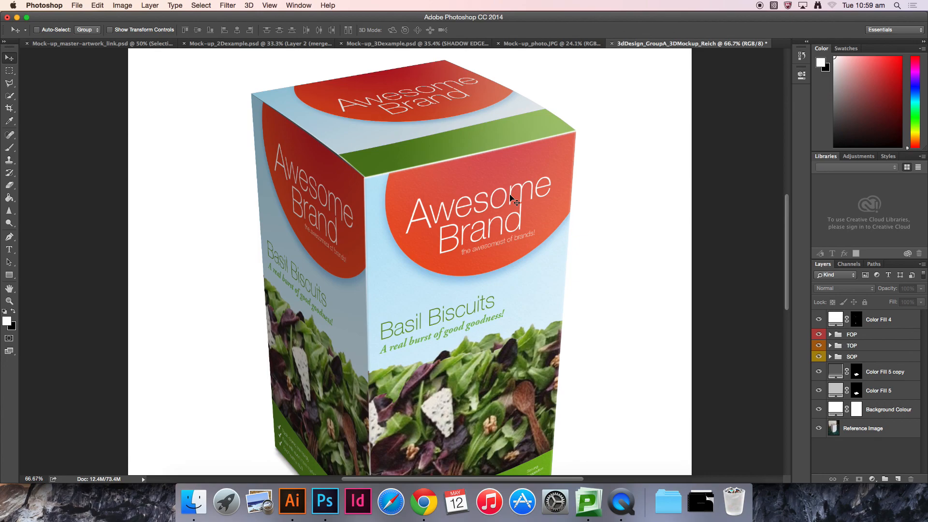
{"action": "scroll", "coordinate": [468, 269], "scroll_direction": "down", "scroll_amount": 3}
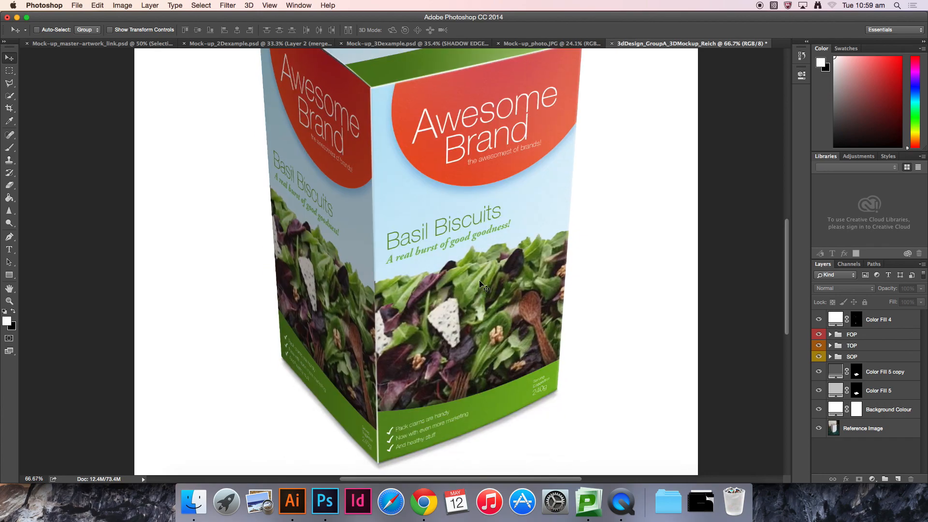
{"action": "scroll", "coordinate": [467, 222], "scroll_direction": "down", "scroll_amount": 2}
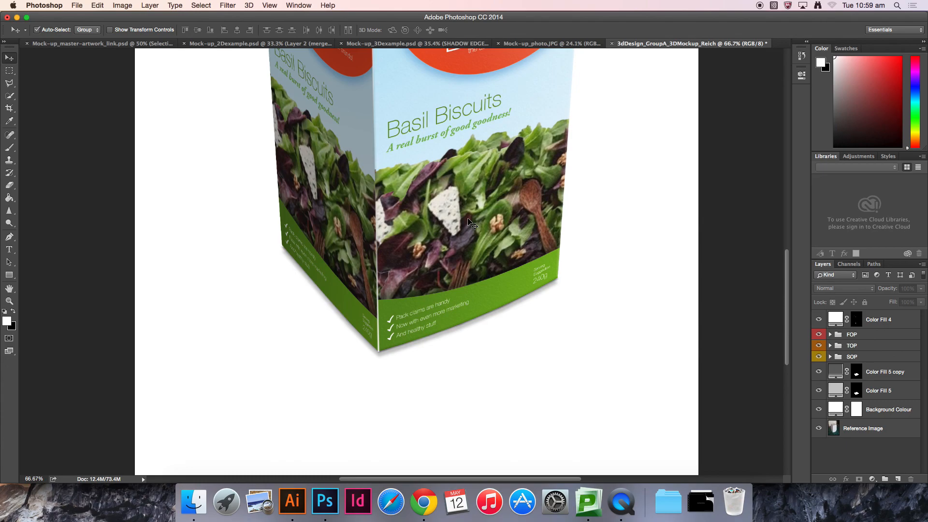
{"action": "scroll", "coordinate": [468, 222], "scroll_direction": "down", "scroll_amount": 3}
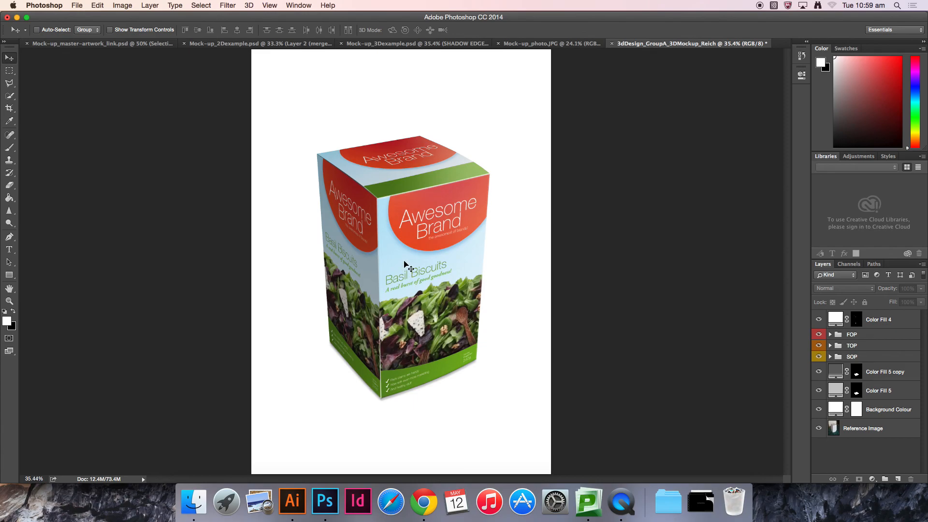
{"action": "left_click", "coordinate": [830, 345]}
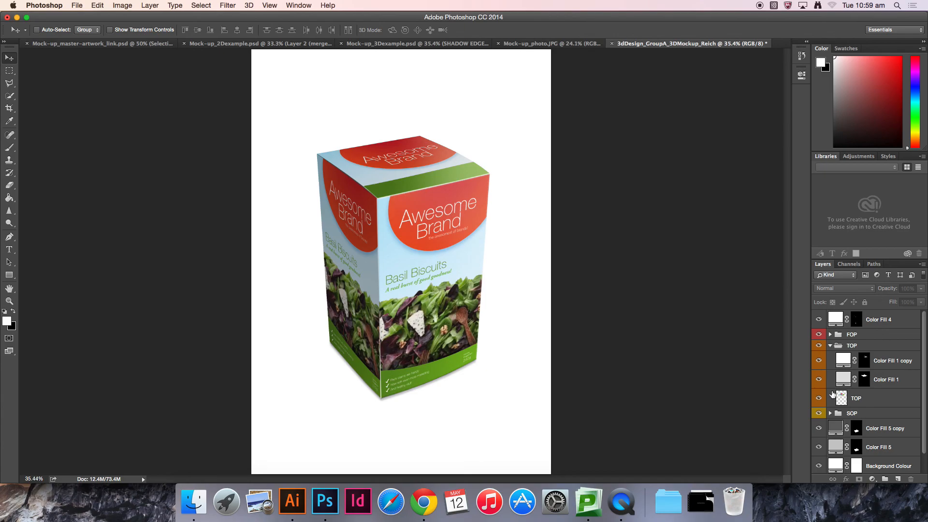
Step: Duplicate the FOP layer inside the FOP group and move the original FOP layer out of the group
{"action": "left_click", "coordinate": [831, 346]}
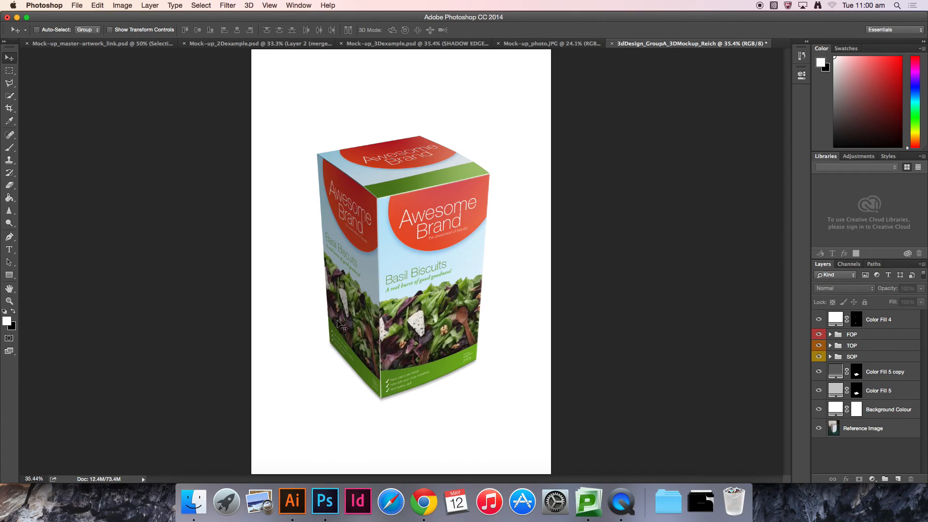
{"action": "left_click", "coordinate": [830, 334]}
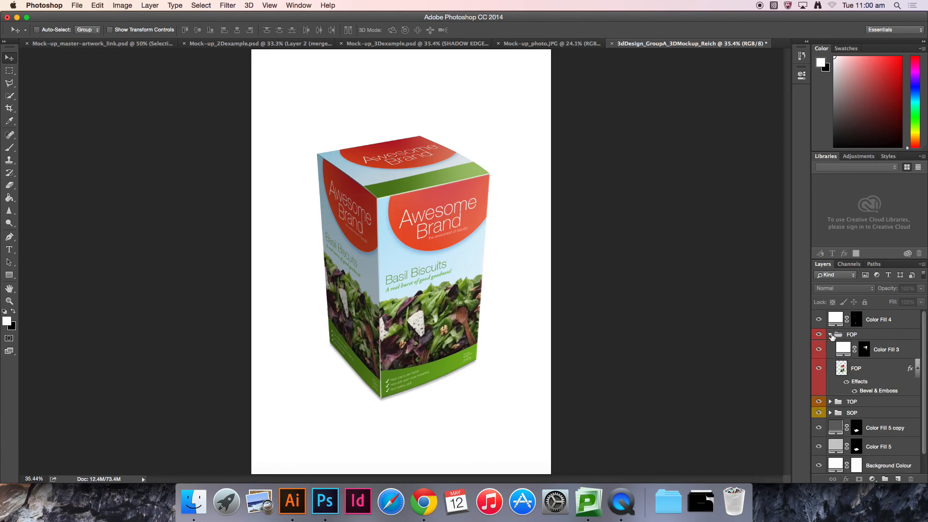
{"action": "left_click", "coordinate": [878, 368]}
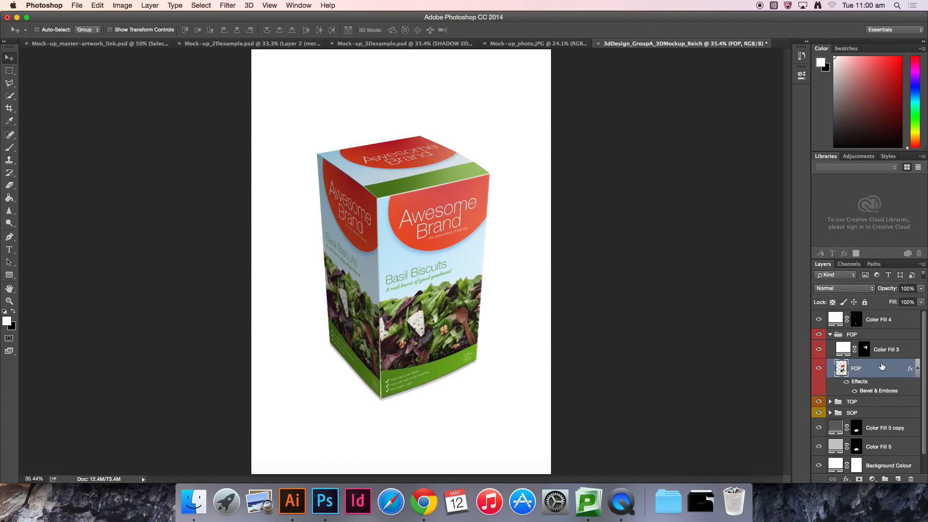
{"action": "key", "text": "super+j"}
{"action": "scroll", "coordinate": [880, 373], "scroll_direction": "down", "scroll_amount": 3}
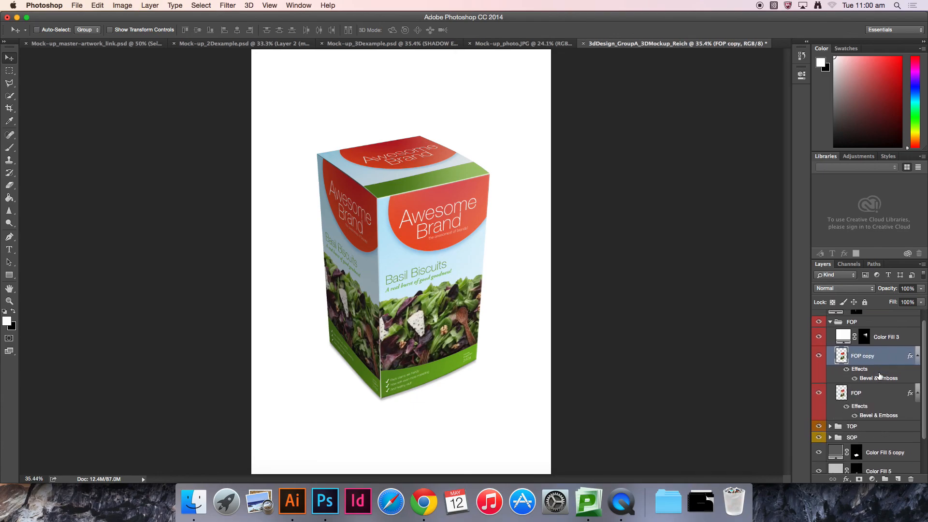
{"action": "left_click", "coordinate": [873, 346]}
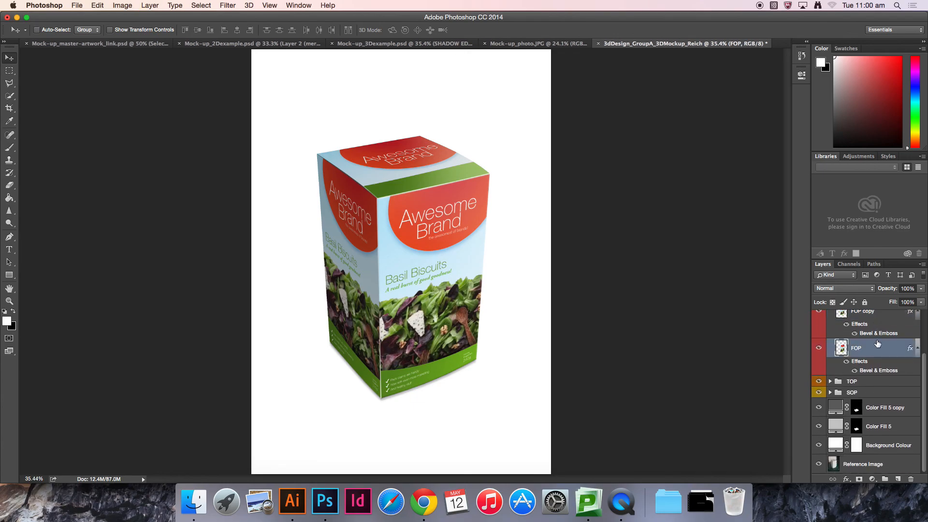
{"action": "left_click_drag", "start_coordinate": [868, 347], "coordinate": [844, 368]}
Step: Move the original FOP layer beneath the Color Fill 5 layer and delete its Bevel & Emboss effect
{"action": "scroll", "coordinate": [844, 368], "scroll_direction": "up", "scroll_amount": 3}
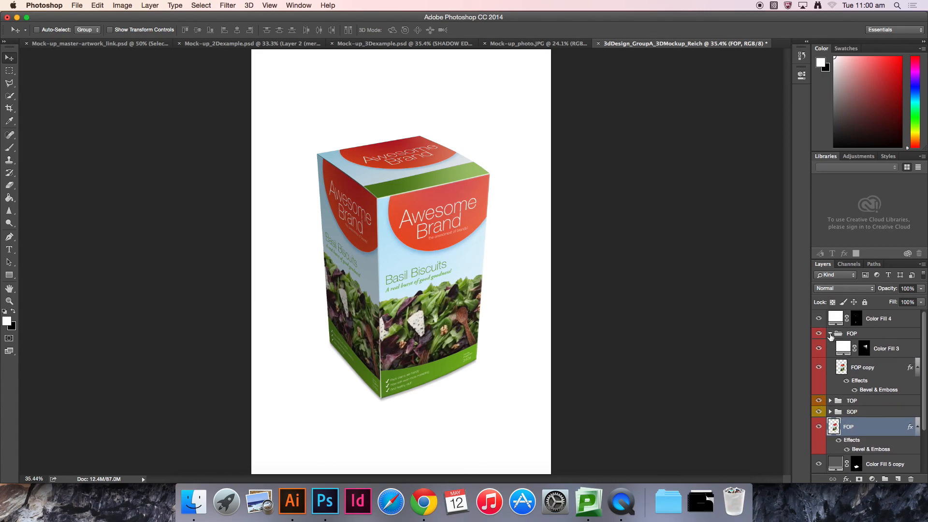
{"action": "left_click", "coordinate": [830, 334]}
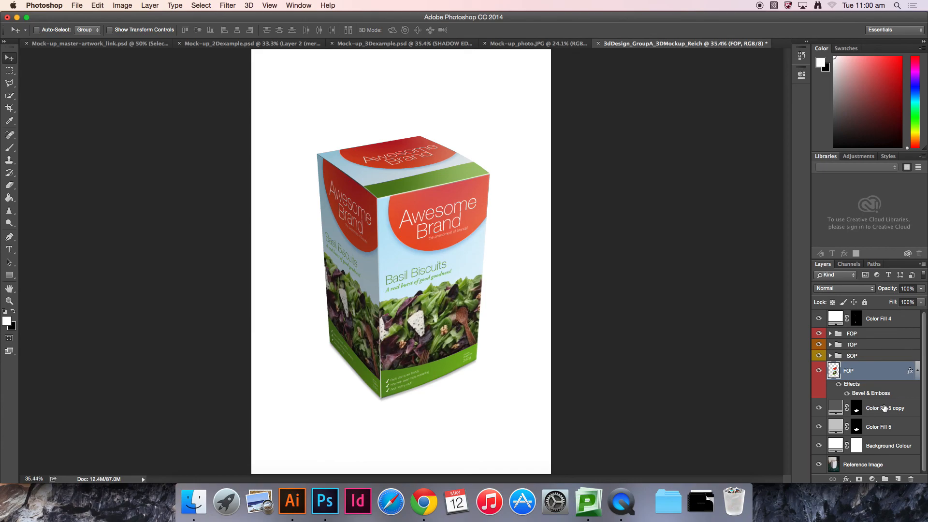
{"action": "left_click_drag", "start_coordinate": [859, 373], "coordinate": [858, 437]}
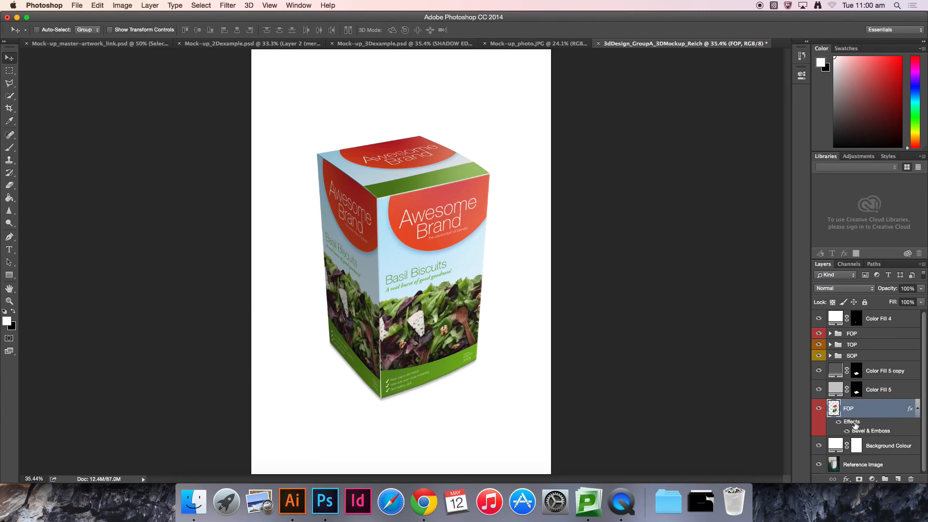
{"action": "left_click_drag", "start_coordinate": [852, 424], "coordinate": [911, 480]}
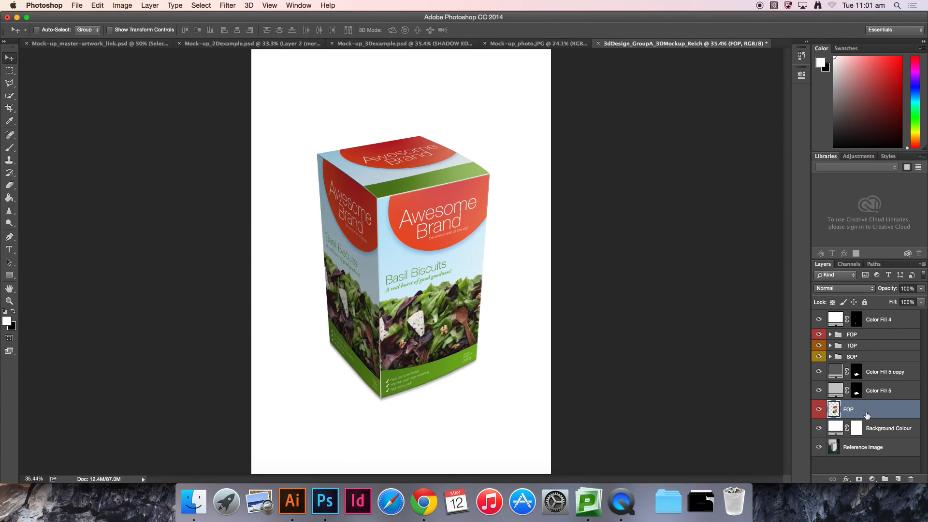
Step: Free-transform the FOP layer, rotating it 180° and moving it below the box's front face
{"action": "key", "text": "ctrl+t"}
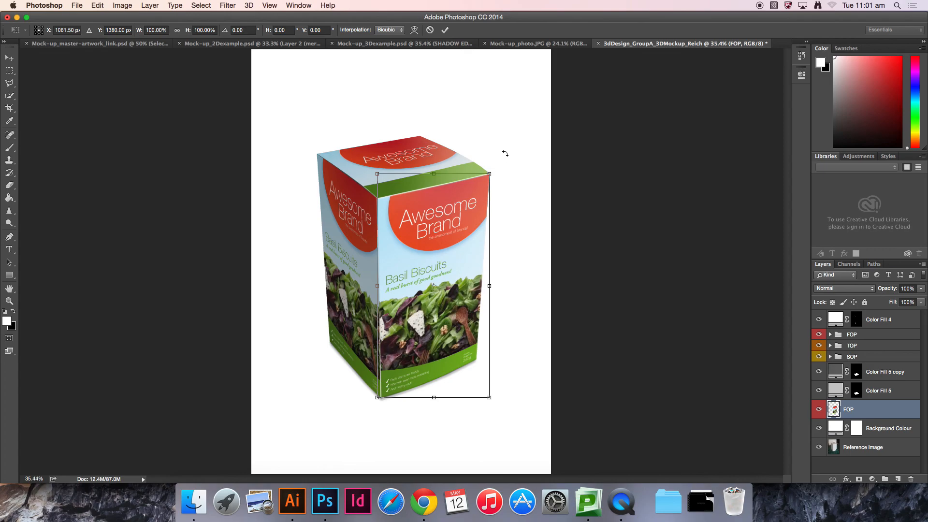
{"action": "left_click_drag", "start_coordinate": [508, 150], "coordinate": [348, 425]}
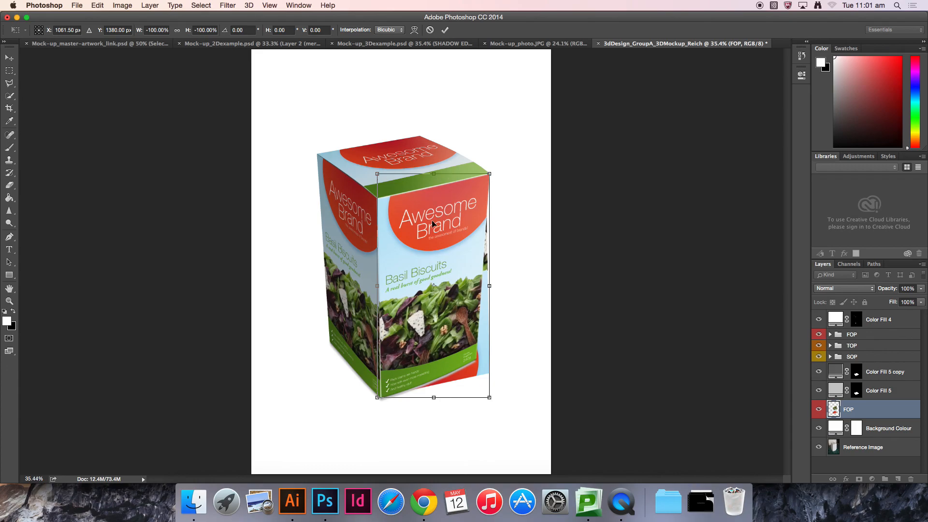
{"action": "left_click_drag", "start_coordinate": [445, 187], "coordinate": [447, 396]}
{"action": "key", "text": "super+plus"}
{"action": "key", "text": "super+plus"}
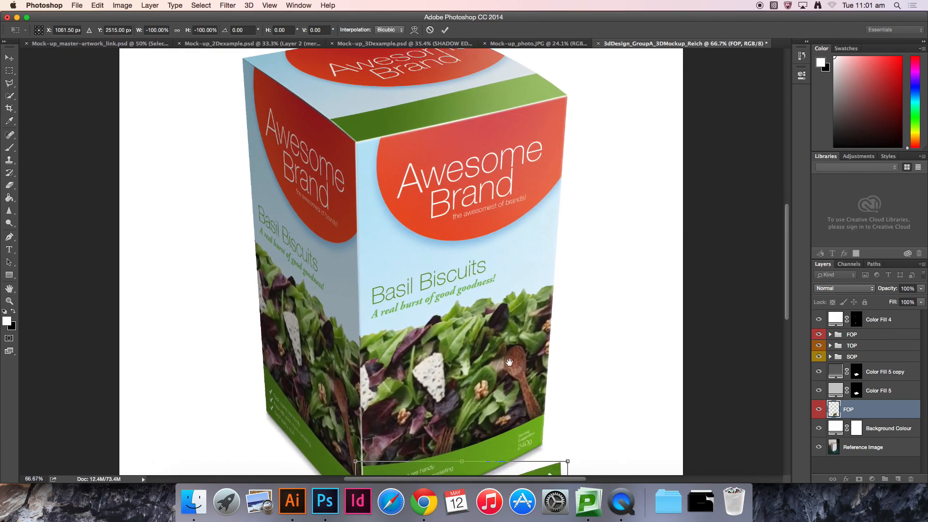
{"action": "scroll", "coordinate": [512, 242], "scroll_direction": "down", "scroll_amount": 5}
{"action": "key", "text": "super+plus"}
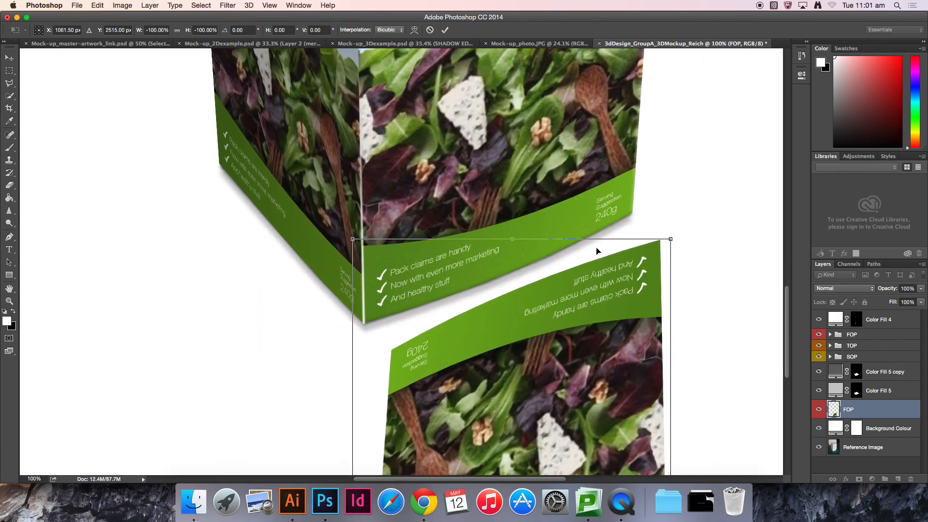
{"action": "left_click_drag", "start_coordinate": [574, 330], "coordinate": [549, 305]}
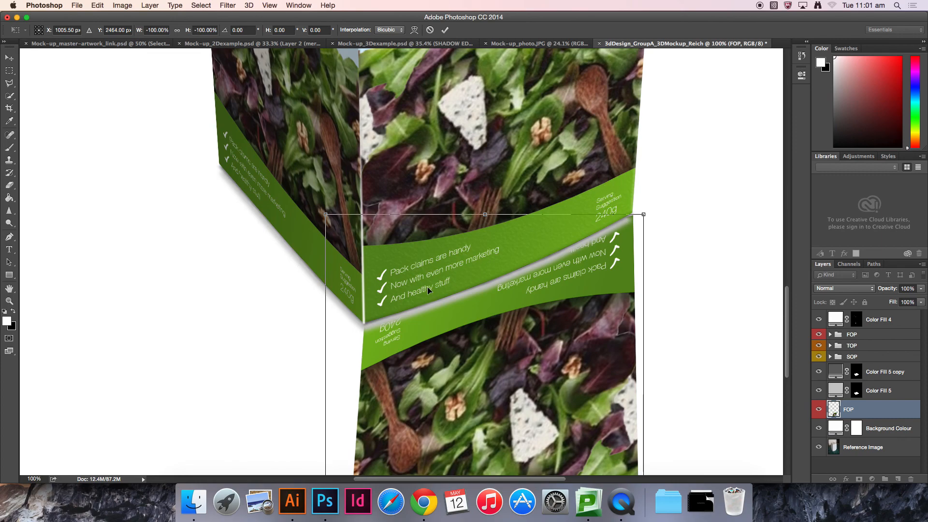
Step: Flip the transformed FOP layer horizontally and align its top edge with the front face's bottom edge
{"action": "left_click", "coordinate": [101, 5]}
{"action": "mouse_move", "coordinate": [148, 211]}
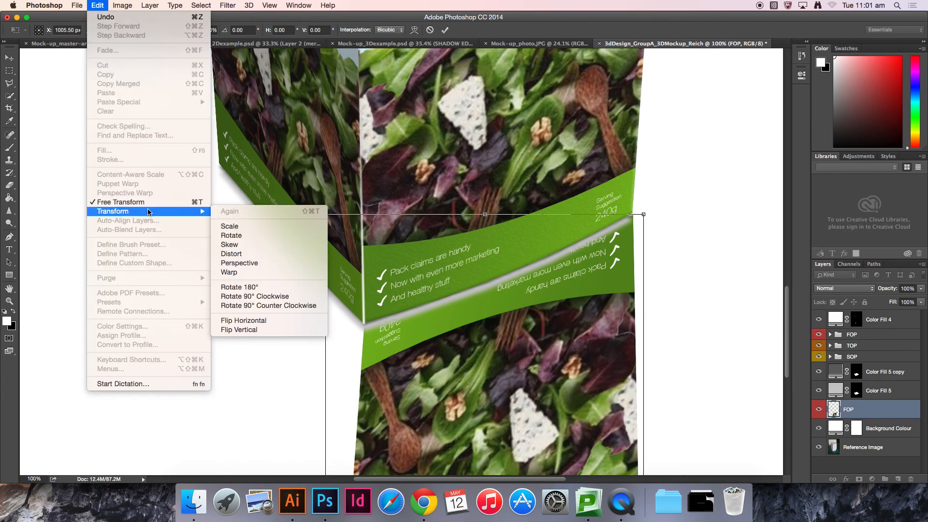
{"action": "left_click", "coordinate": [254, 321]}
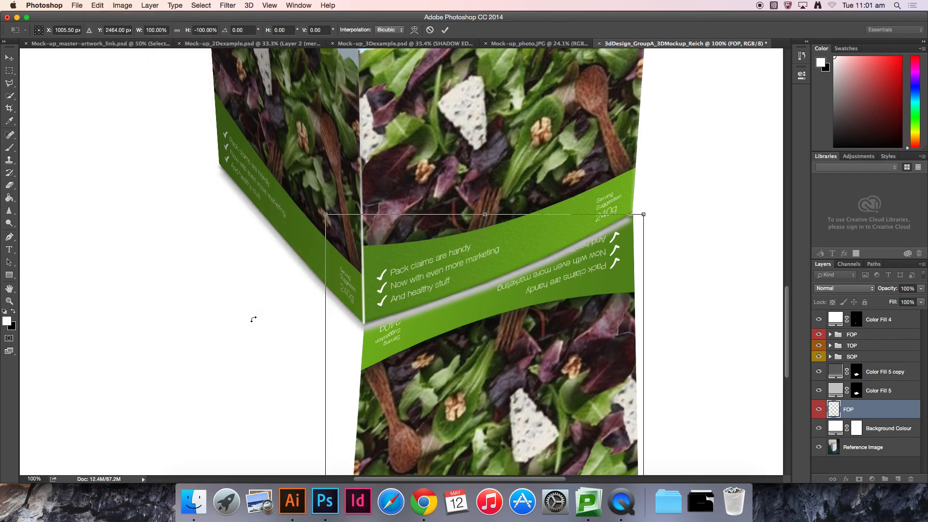
{"action": "left_click_drag", "start_coordinate": [461, 322], "coordinate": [491, 425]}
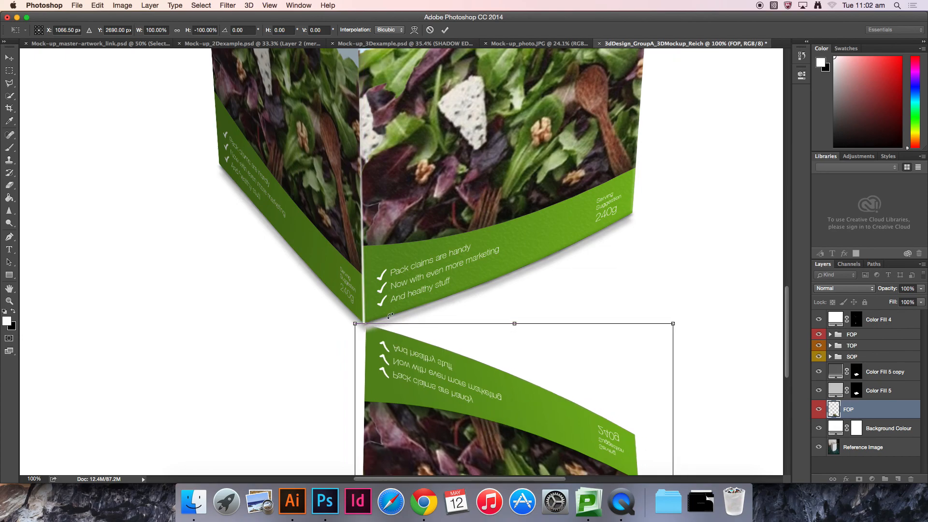
{"action": "scroll", "coordinate": [369, 324], "scroll_direction": "up", "scroll_amount": 5}
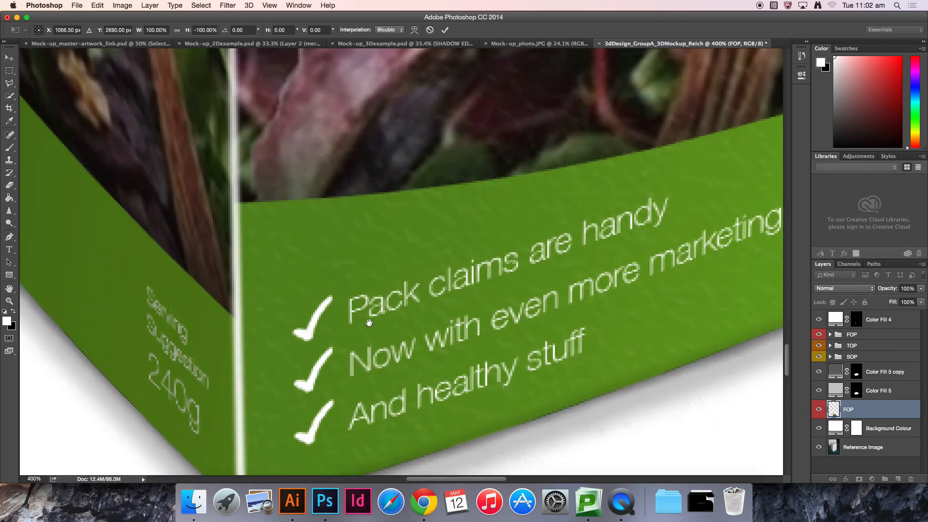
{"action": "key", "text": "Left"}
{"action": "key", "text": "Left"}
{"action": "key", "text": "Up"}
{"action": "key", "text": "Up"}
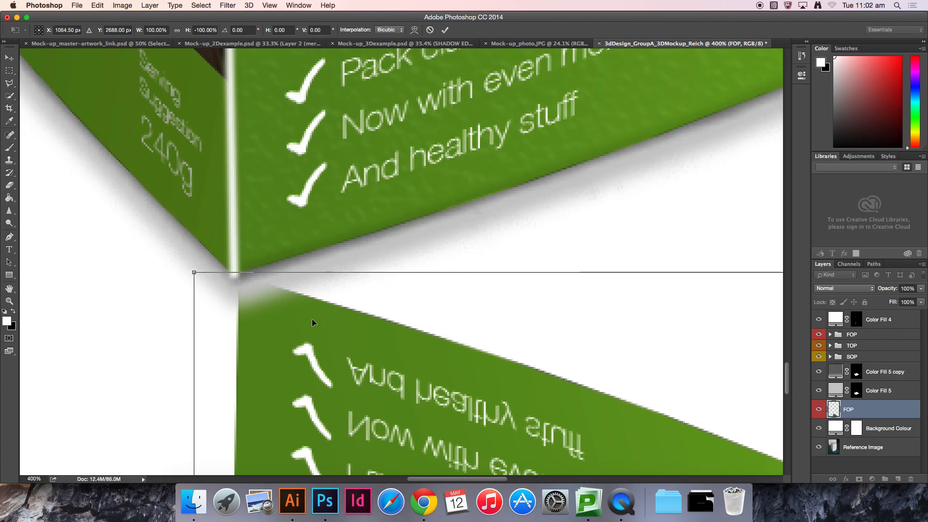
Step: Skew the reflection's right side upward, about -39°, so it follows the front face's bottom edge
{"action": "key", "text": "super+0"}
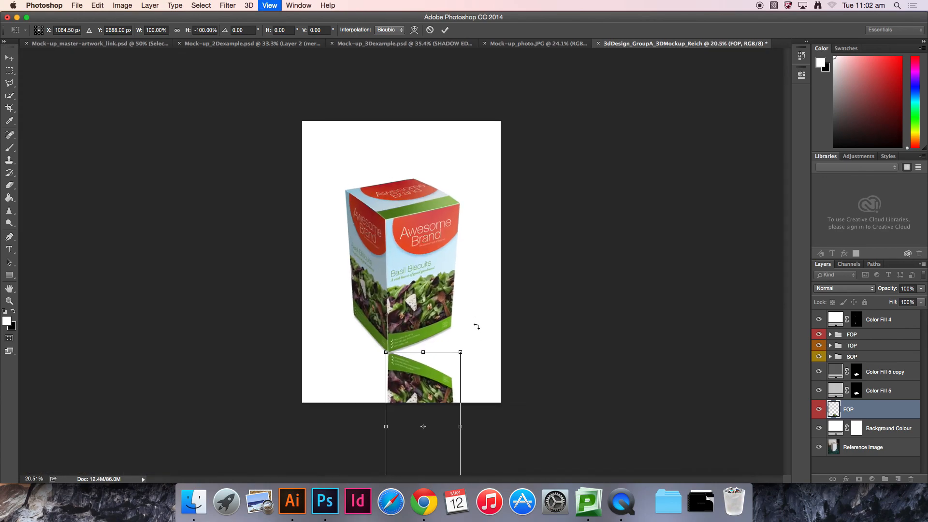
{"action": "key", "text": "super+equal"}
{"action": "key", "text": "super+equal"}
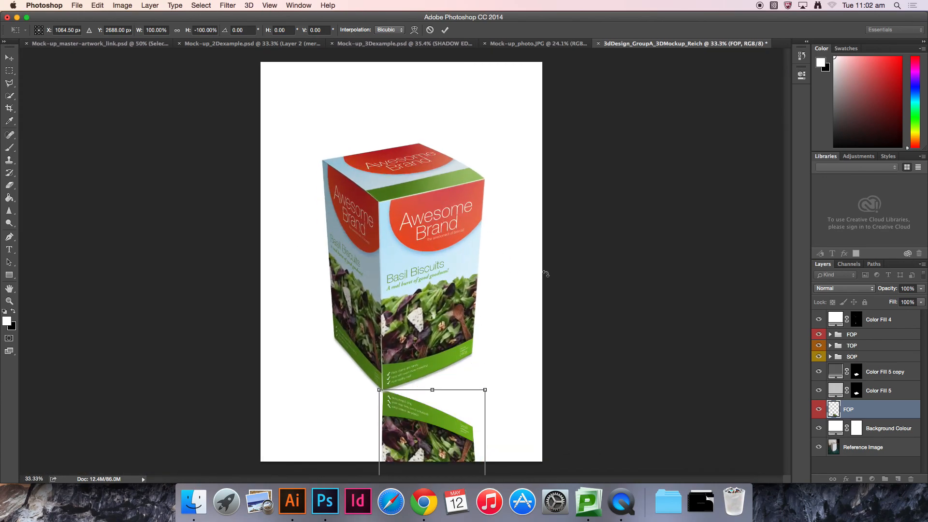
{"action": "key", "text": "super+equal"}
{"action": "left_click_drag", "start_coordinate": [560, 365], "coordinate": [469, 178]}
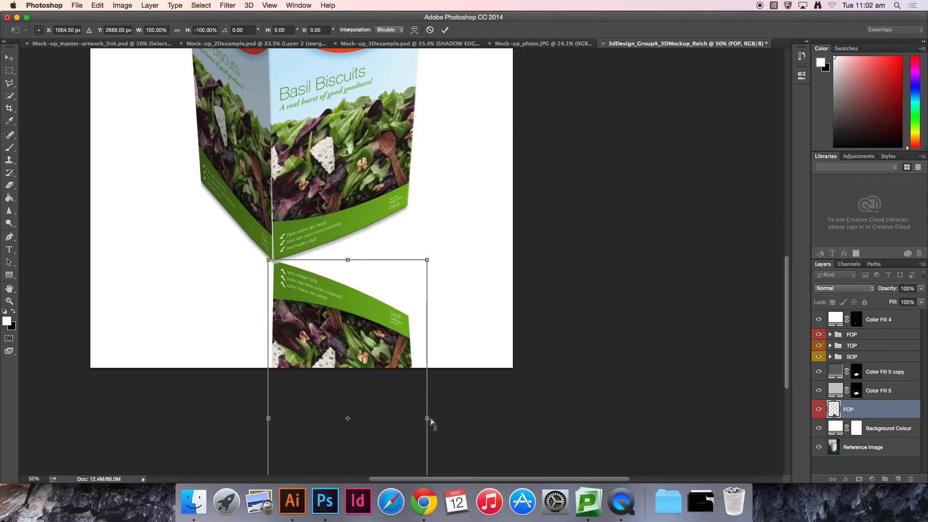
{"action": "left_click_drag", "start_coordinate": [427, 420], "coordinate": [413, 295]}
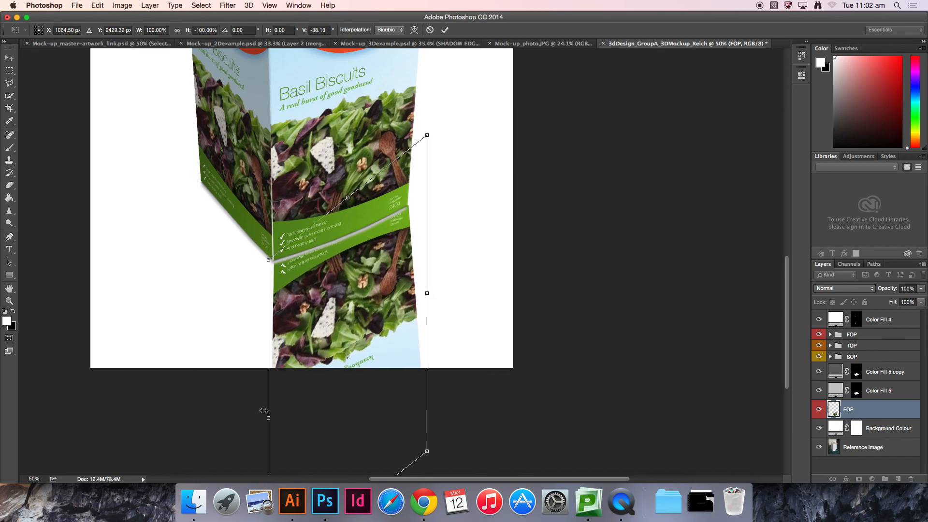
{"action": "left_click_drag", "start_coordinate": [270, 419], "coordinate": [273, 425]}
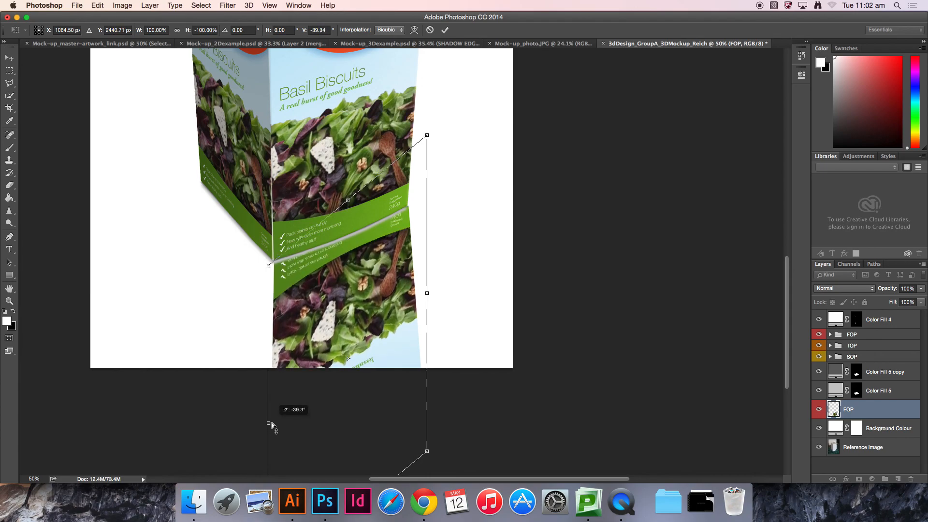
{"action": "left_click_drag", "start_coordinate": [272, 425], "coordinate": [272, 424]}
{"action": "left_click_drag", "start_coordinate": [493, 389], "coordinate": [513, 303]}
{"action": "left_click_drag", "start_coordinate": [533, 221], "coordinate": [524, 391]}
{"action": "left_click_drag", "start_coordinate": [454, 256], "coordinate": [478, 262]}
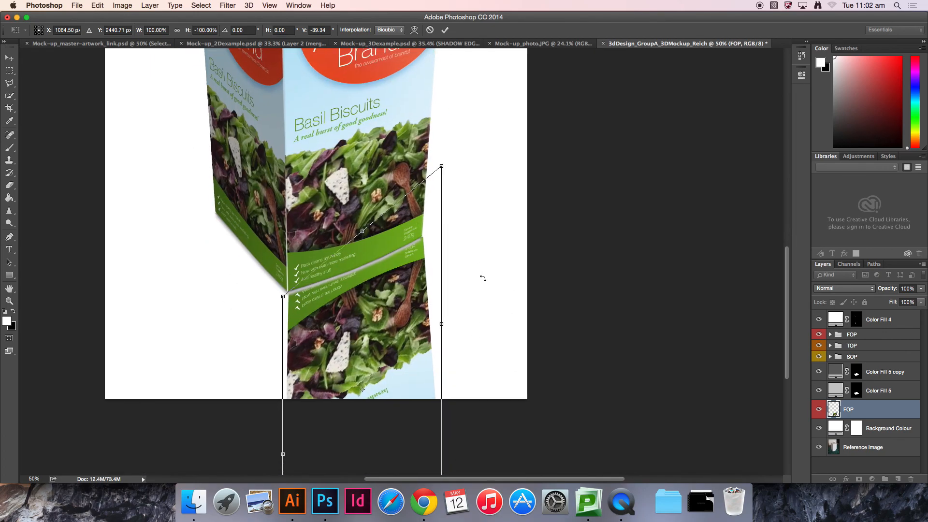
Step: Fine-tune the reflection's transform handles so its top edge matches the front face's bottom edge
{"action": "key", "text": "super+minus"}
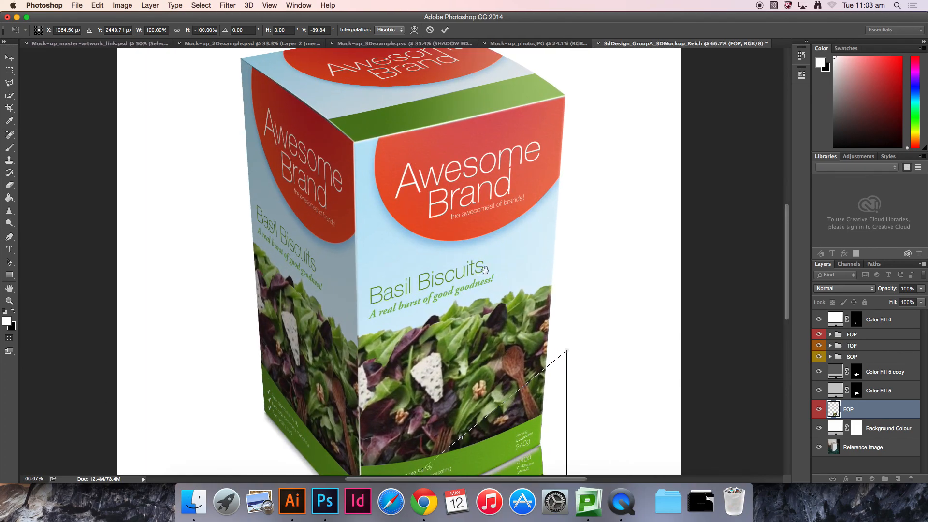
{"action": "key", "text": "super+plus"}
{"action": "key", "text": "super+plus"}
{"action": "left_click_drag", "start_coordinate": [461, 293], "coordinate": [435, 160]}
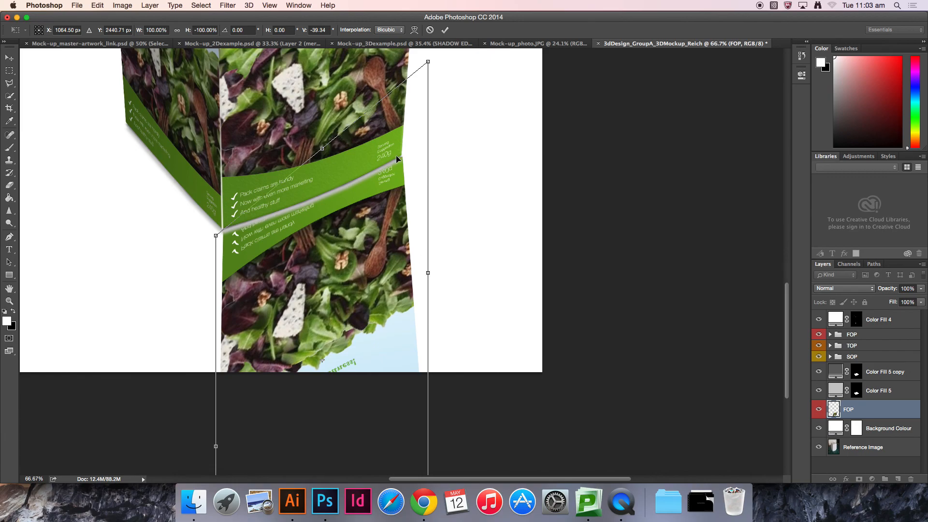
{"action": "scroll", "coordinate": [387, 159], "scroll_direction": "up", "scroll_amount": 5}
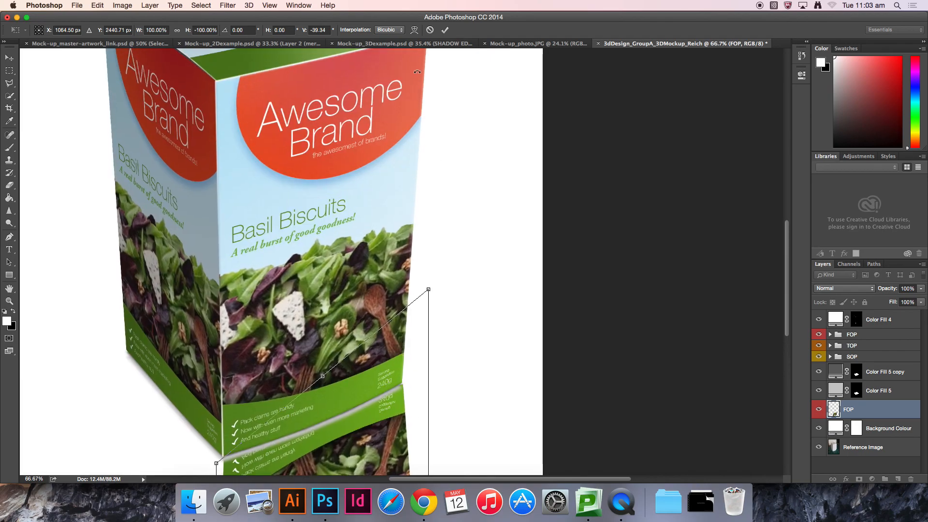
{"action": "scroll", "coordinate": [418, 125], "scroll_direction": "down", "scroll_amount": 5}
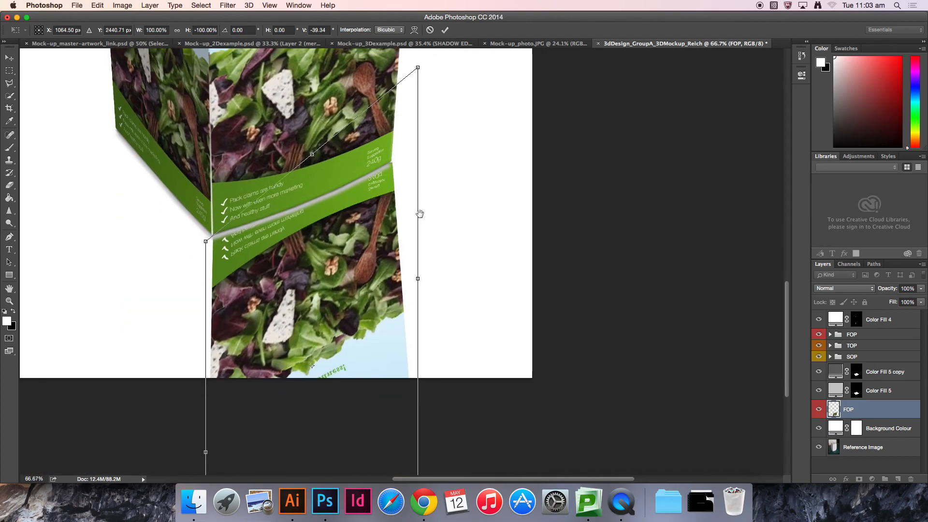
{"action": "scroll", "coordinate": [420, 215], "scroll_direction": "up", "scroll_amount": 1}
{"action": "left_click_drag", "start_coordinate": [414, 126], "coordinate": [412, 125]}
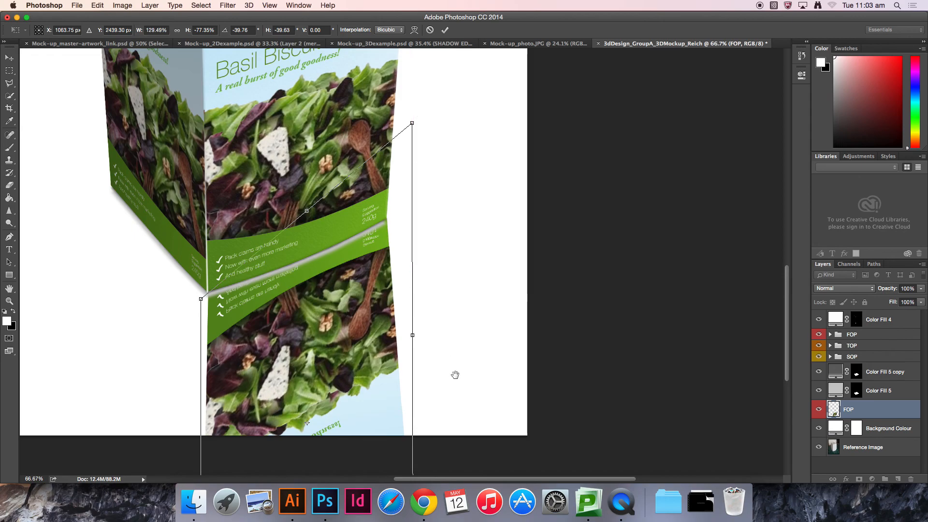
{"action": "scroll", "coordinate": [454, 373], "scroll_direction": "down", "scroll_amount": 3}
{"action": "left_click_drag", "start_coordinate": [392, 389], "coordinate": [373, 367]}
{"action": "scroll", "coordinate": [412, 228], "scroll_direction": "up", "scroll_amount": 5}
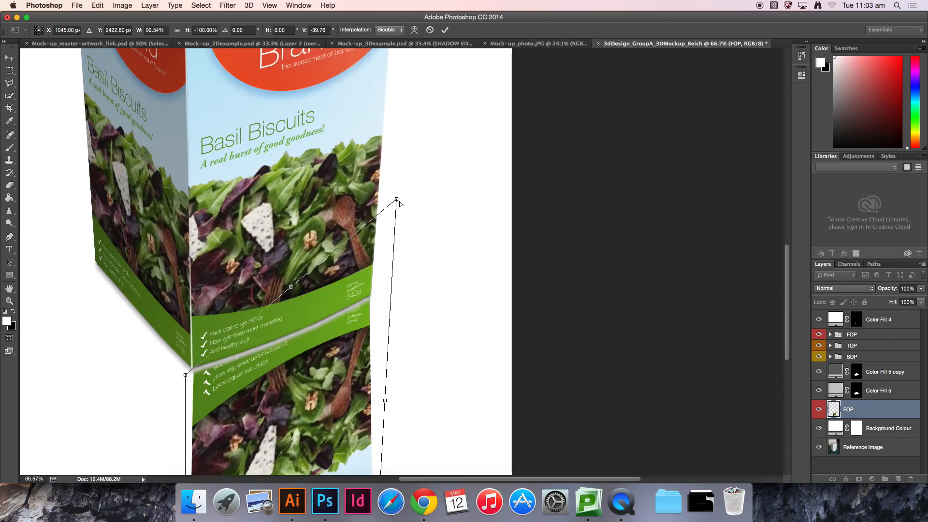
{"action": "left_click_drag", "start_coordinate": [401, 201], "coordinate": [403, 196]}
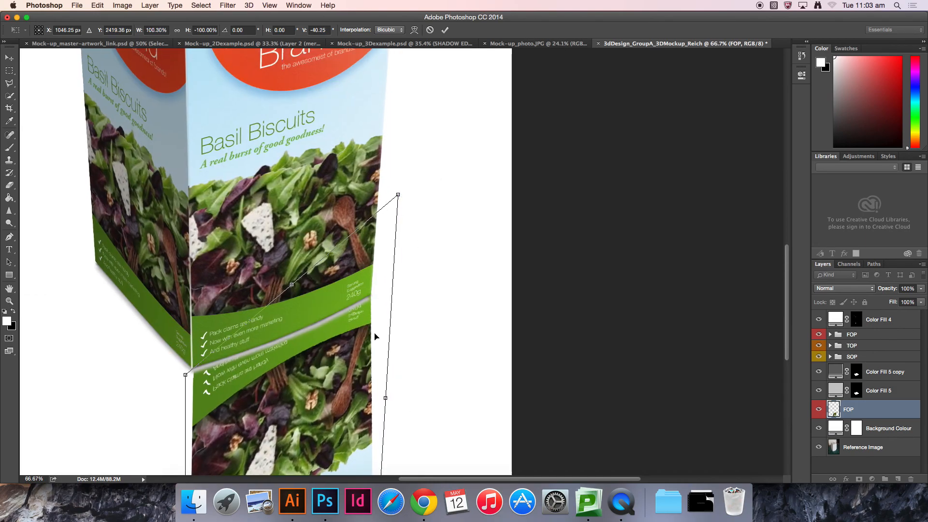
{"action": "scroll", "coordinate": [377, 343], "scroll_direction": "down", "scroll_amount": 4}
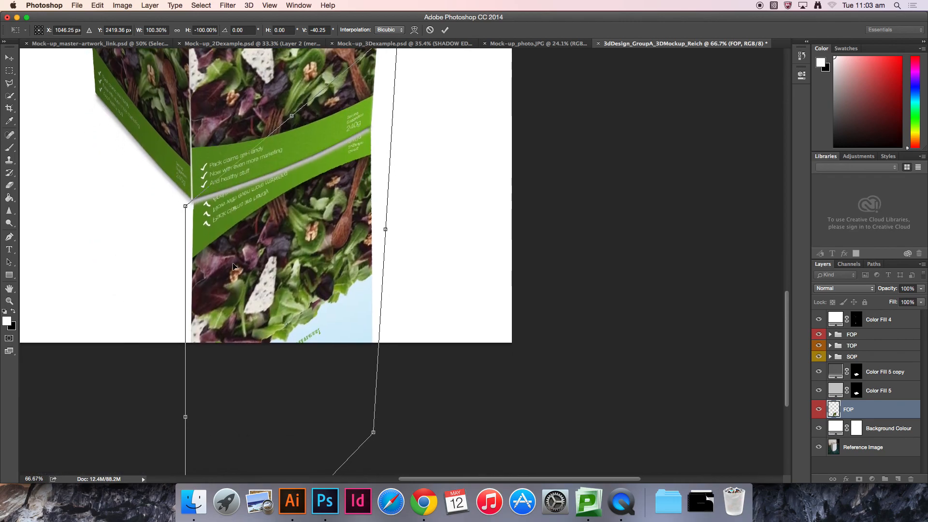
{"action": "key", "text": "super+plus"}
{"action": "key", "text": "super+plus"}
{"action": "left_click_drag", "start_coordinate": [241, 303], "coordinate": [436, 321]}
{"action": "left_click_drag", "start_coordinate": [216, 186], "coordinate": [418, 304]}
{"action": "left_click_drag", "start_coordinate": [195, 263], "coordinate": [192, 256]}
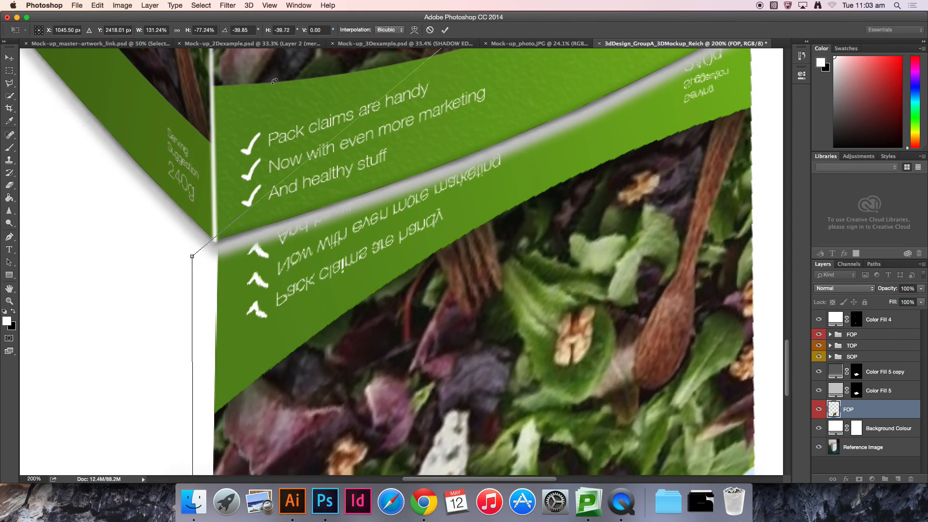
Step: Warp the FOP reflection so its top edge follows the curved bottom edge of the box's front face
{"action": "left_click", "coordinate": [96, 5]}
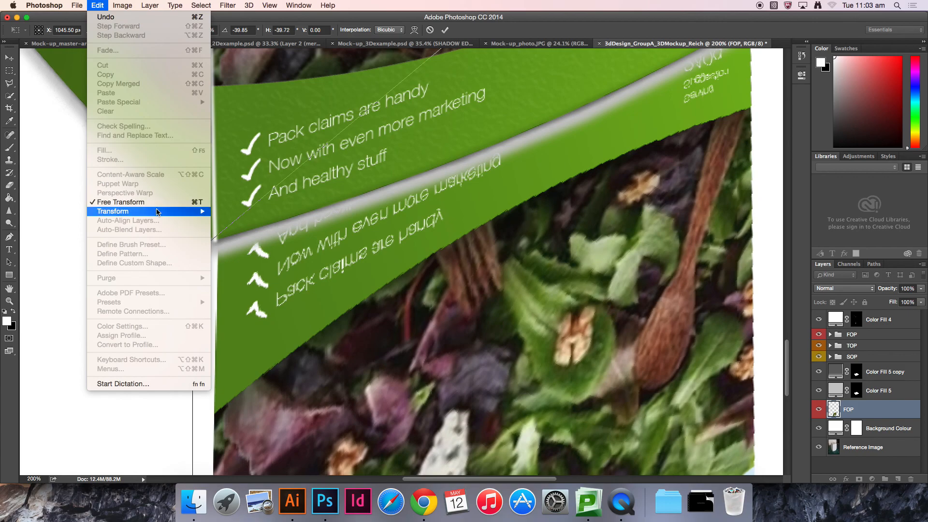
{"action": "mouse_move", "coordinate": [160, 212]}
{"action": "left_click", "coordinate": [245, 274]}
{"action": "left_click_drag", "start_coordinate": [532, 237], "coordinate": [539, 277]}
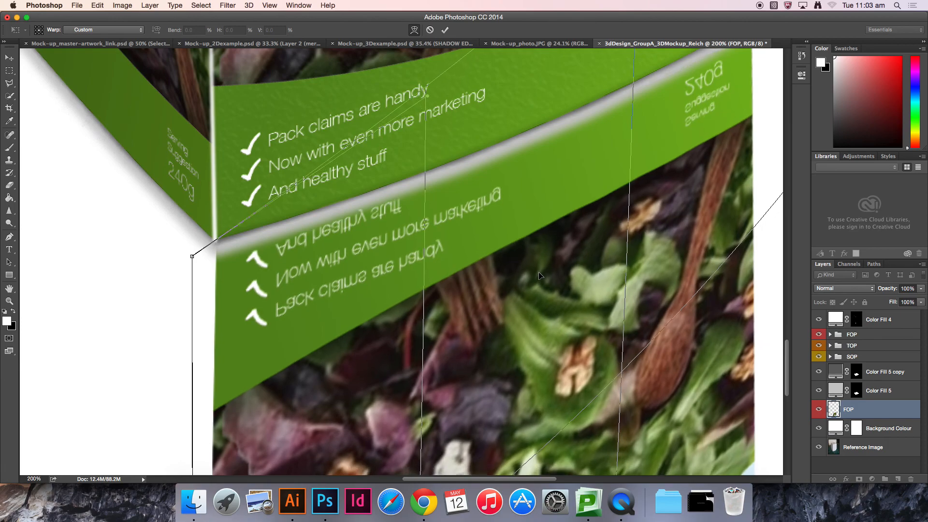
{"action": "scroll", "coordinate": [573, 294], "scroll_direction": "up", "scroll_amount": 5}
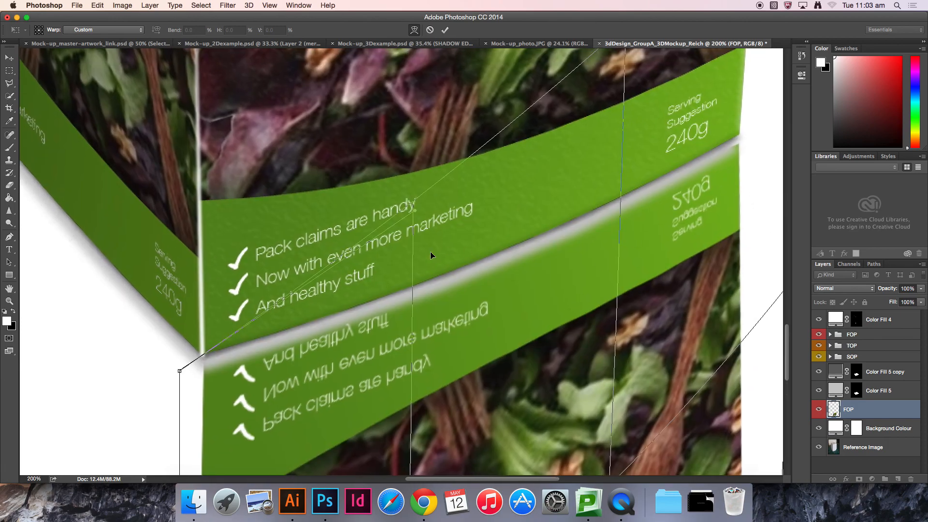
{"action": "left_click_drag", "start_coordinate": [527, 359], "coordinate": [507, 322]}
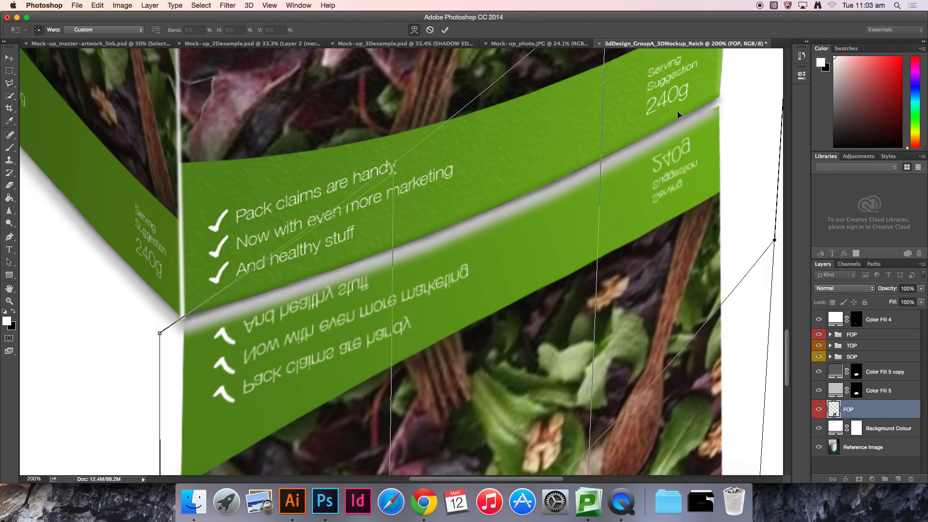
{"action": "key", "text": "Return"}
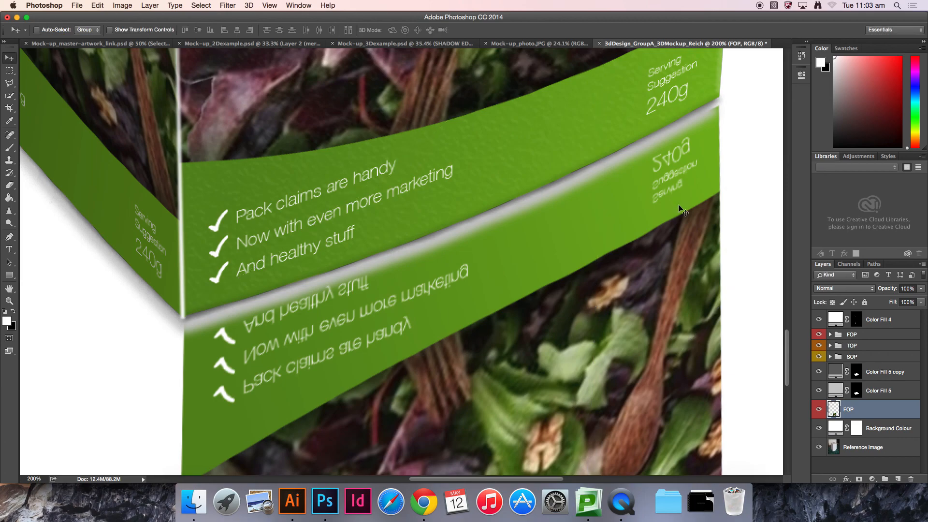
Step: Add a layer mask to the FOP reflection and paint black with a large soft brush to fade its lower part
{"action": "key", "text": "super+0"}
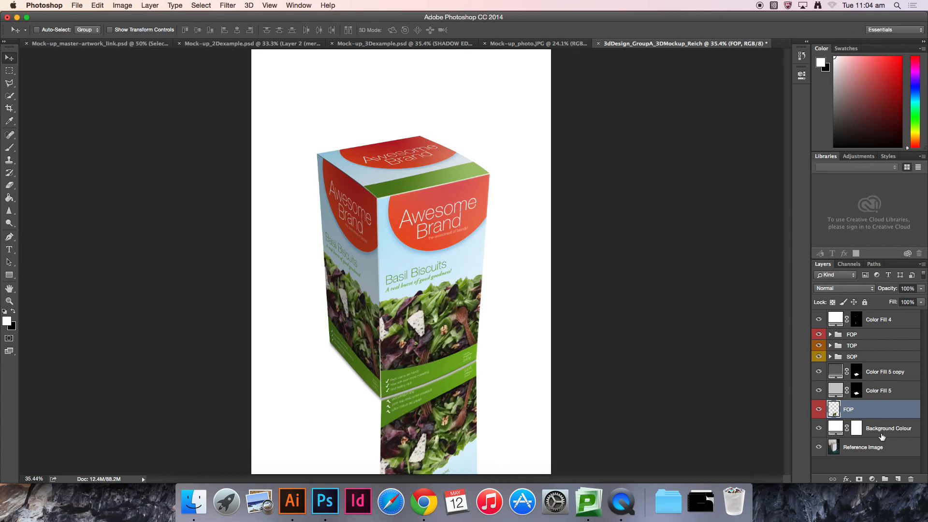
{"action": "left_click", "coordinate": [860, 479]}
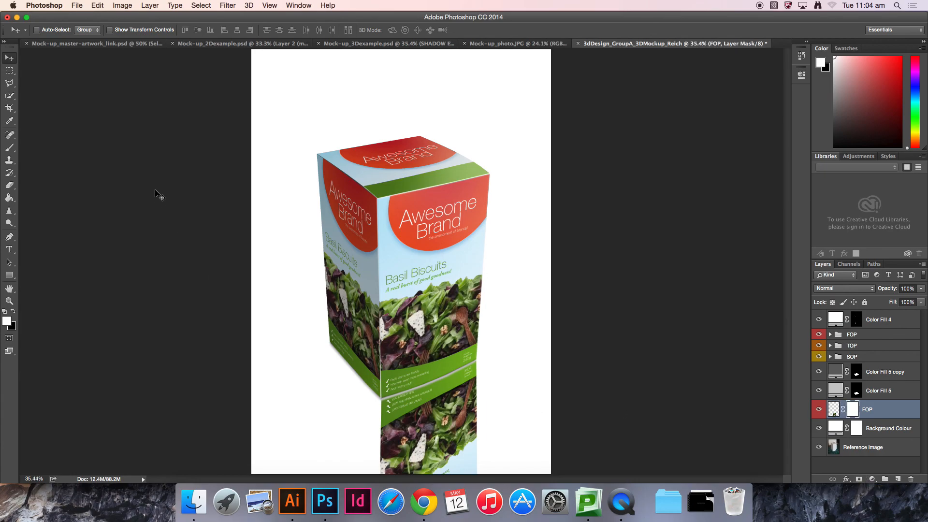
{"action": "key", "text": "b"}
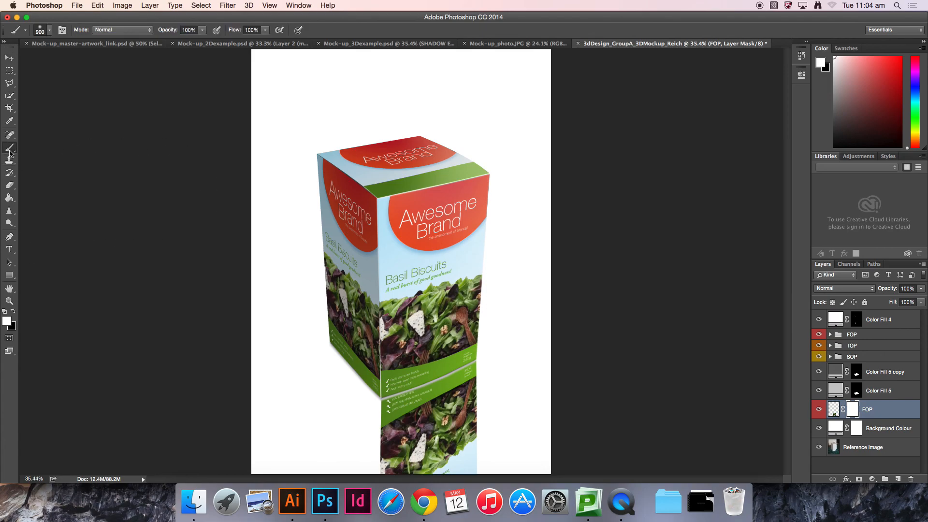
{"action": "left_click", "coordinate": [14, 313]}
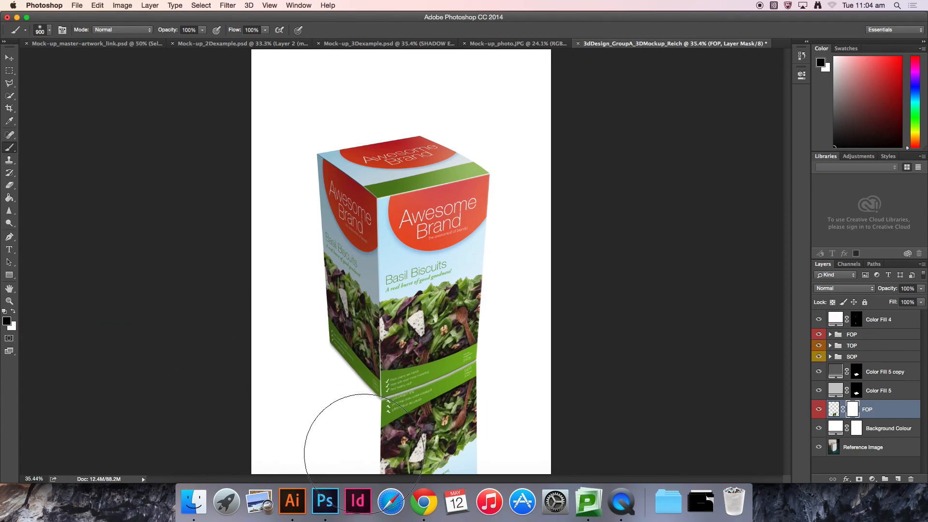
{"action": "key", "text": "super+plus"}
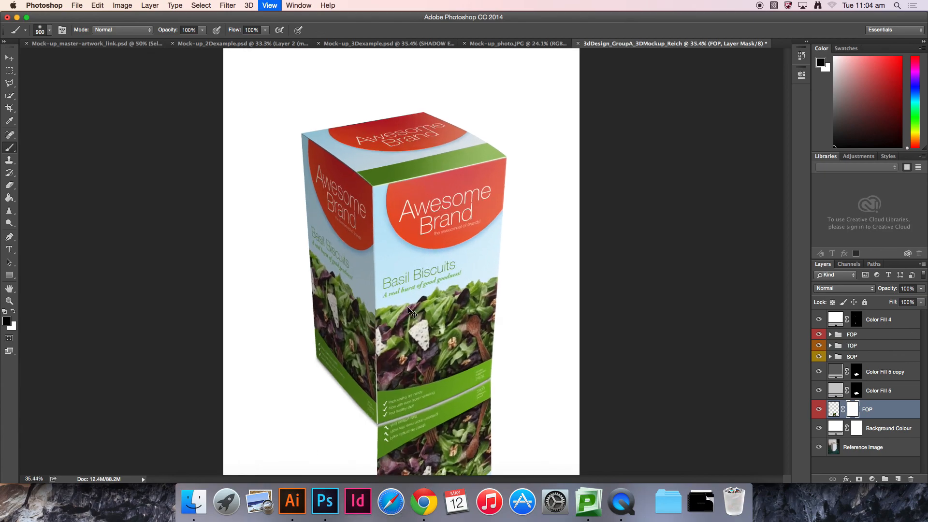
{"action": "mouse_move", "coordinate": [456, 264]}
{"action": "left_mouse_down"}
{"action": "mouse_move", "coordinate": [366, 114]}
{"action": "mouse_move", "coordinate": [355, 65]}
{"action": "left_mouse_up"}
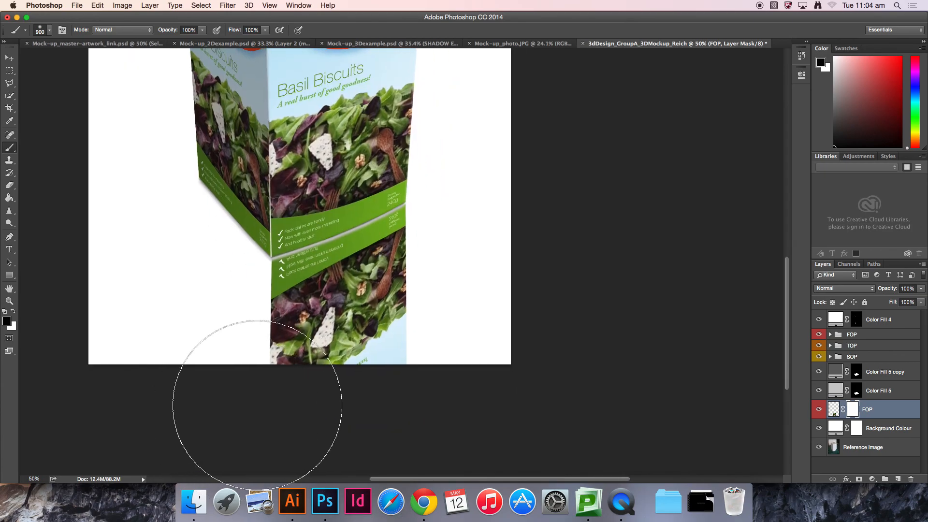
{"action": "mouse_move", "coordinate": [196, 398]}
{"action": "left_mouse_down"}
{"action": "mouse_move", "coordinate": [435, 375]}
{"action": "mouse_move", "coordinate": [481, 350]}
{"action": "mouse_move", "coordinate": [288, 348]}
{"action": "mouse_move", "coordinate": [120, 427]}
{"action": "mouse_move", "coordinate": [309, 400]}
{"action": "mouse_move", "coordinate": [458, 346]}
{"action": "mouse_move", "coordinate": [363, 390]}
{"action": "mouse_move", "coordinate": [166, 445]}
{"action": "mouse_move", "coordinate": [292, 411]}
{"action": "mouse_move", "coordinate": [468, 390]}
{"action": "left_mouse_up"}
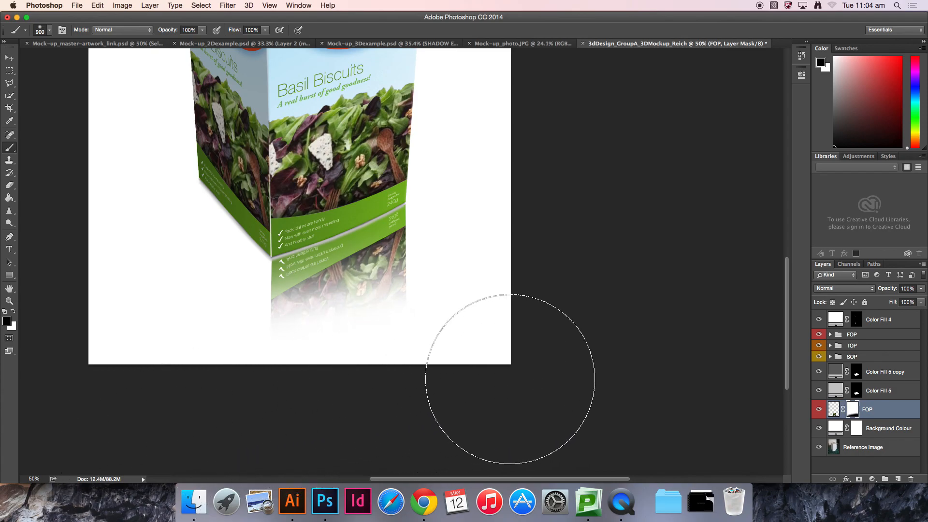
Step: Set the FOP reflection layer's opacity to 30%
{"action": "key", "text": "v"}
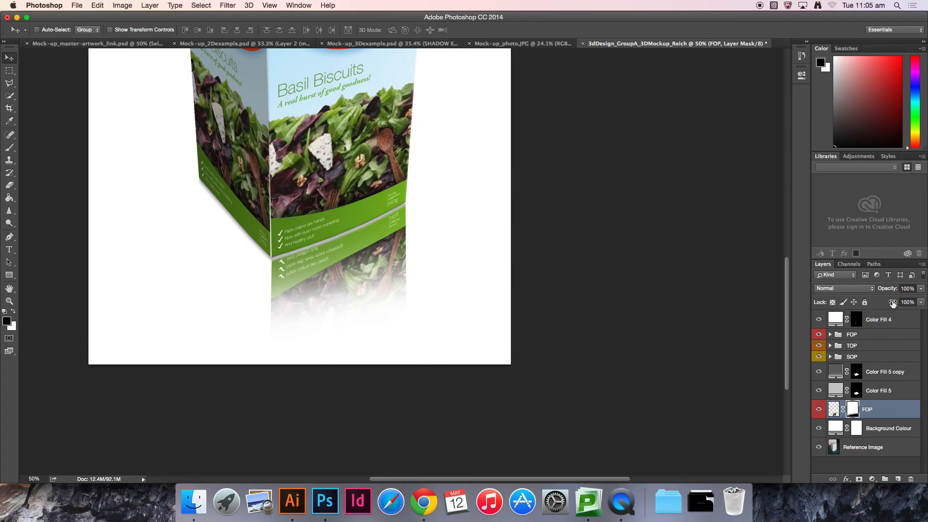
{"action": "left_click", "coordinate": [903, 289]}
{"action": "type", "text": "30"}
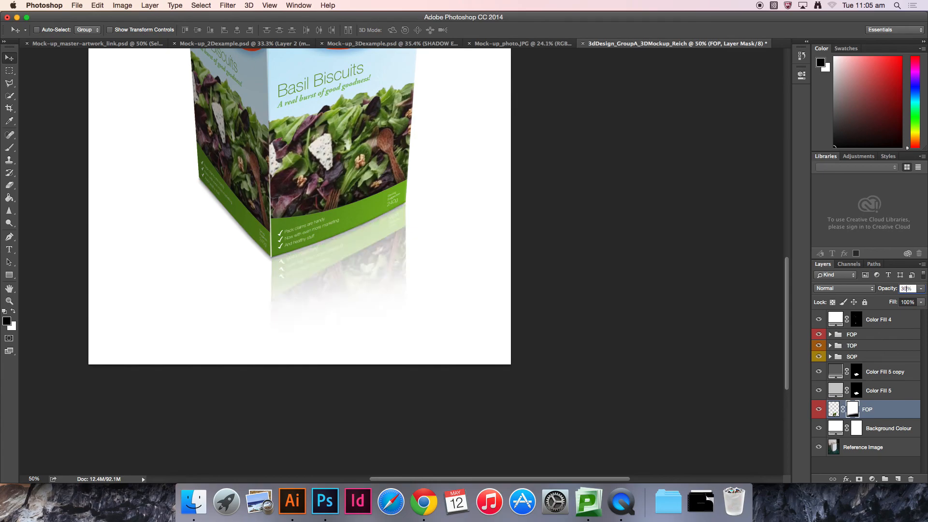
{"action": "key", "text": "Return"}
{"action": "key", "text": "super+0"}
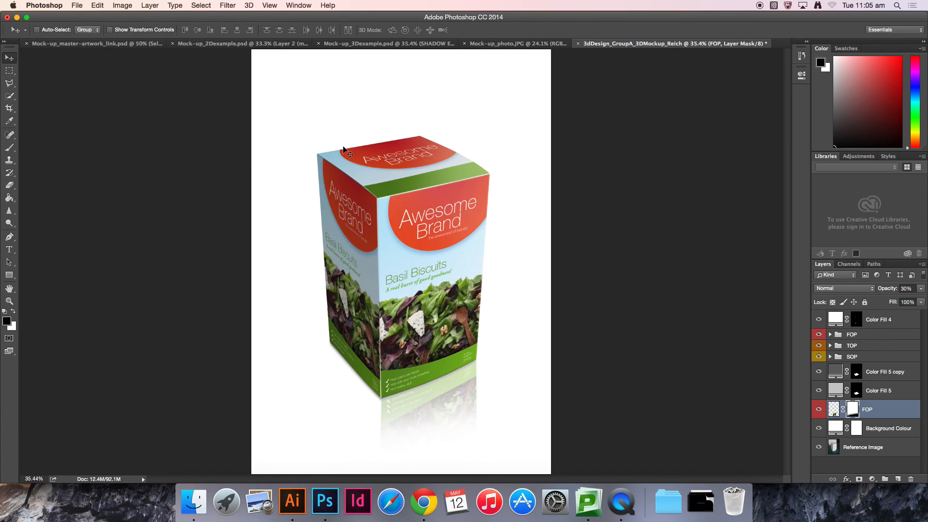
Step: Duplicate the SOP layer together with its Color Fill 2 layer and merge the two copies into one layer
{"action": "left_click", "coordinate": [831, 357]}
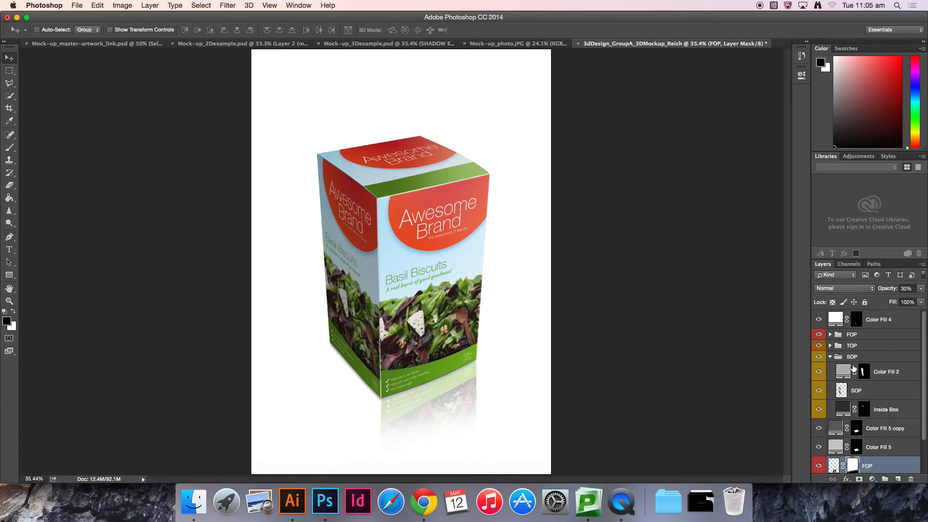
{"action": "scroll", "coordinate": [884, 398], "scroll_direction": "down", "scroll_amount": 2}
{"action": "scroll", "coordinate": [884, 398], "scroll_direction": "down", "scroll_amount": 1}
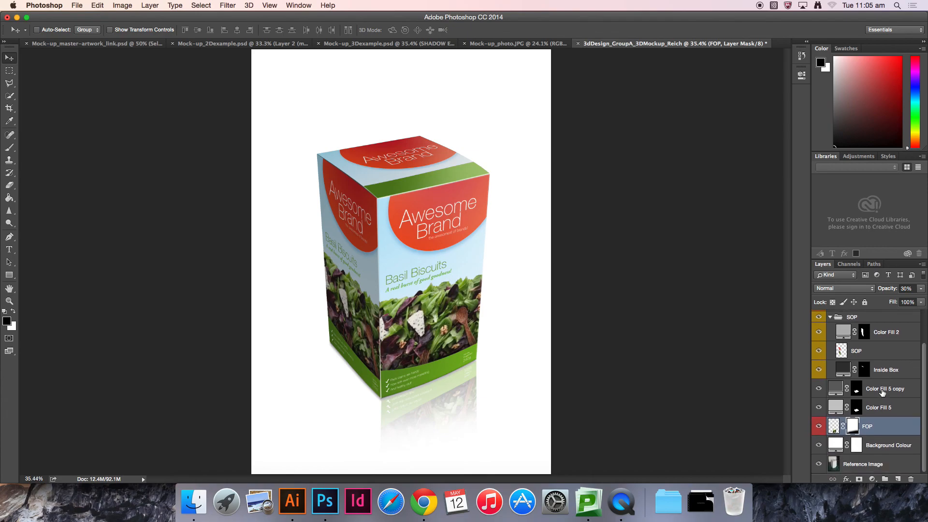
{"action": "left_click", "coordinate": [871, 351]}
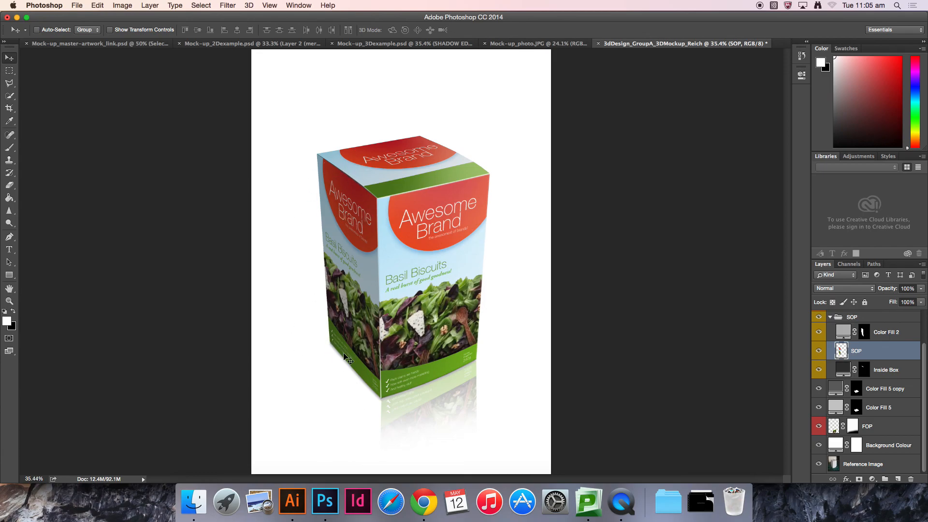
{"action": "left_click", "coordinate": [888, 334], "text": "shift"}
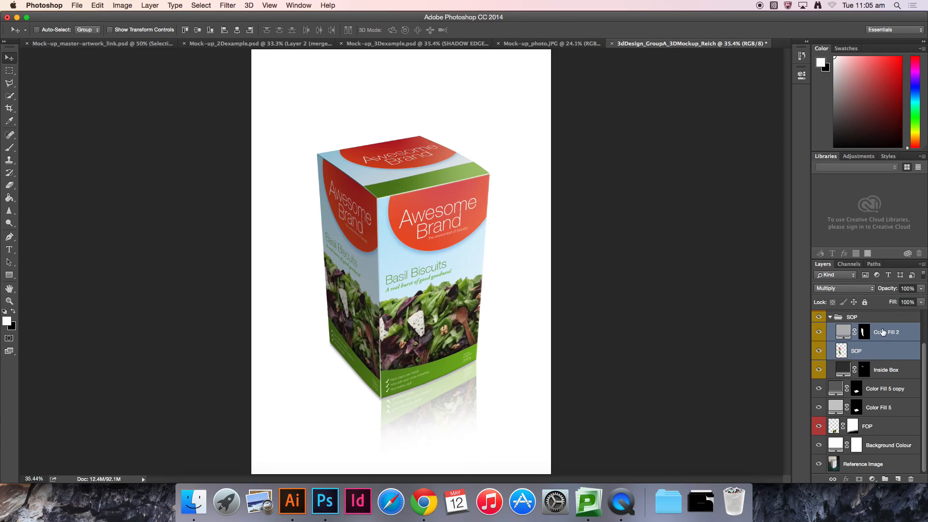
{"action": "key", "text": "super+j"}
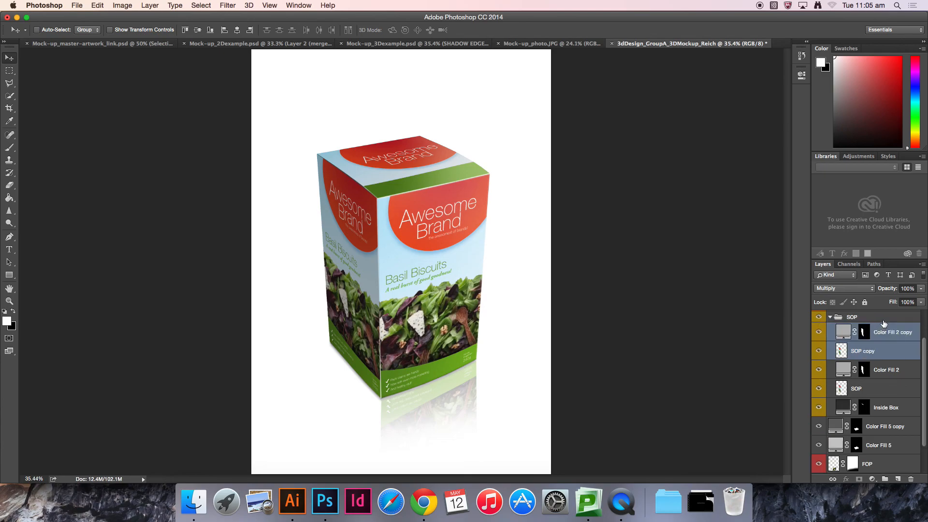
{"action": "left_click", "coordinate": [922, 265]}
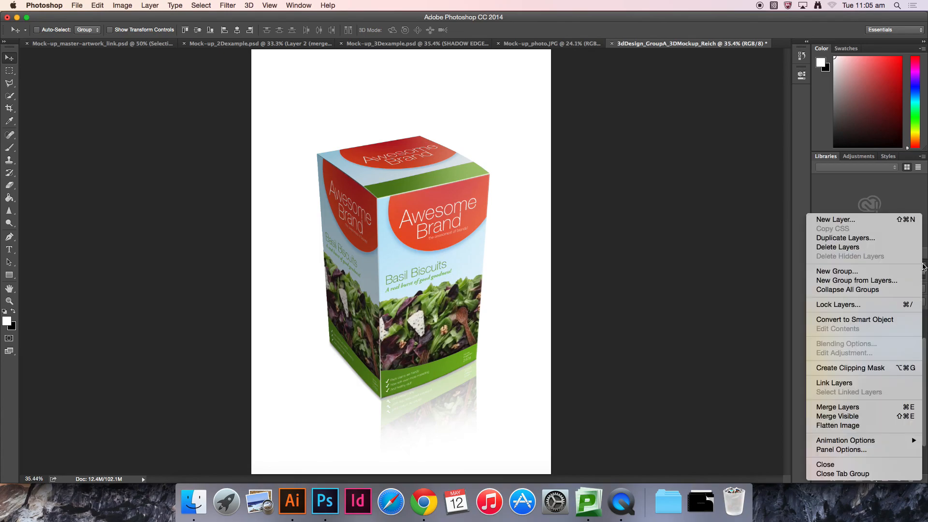
{"action": "left_click", "coordinate": [869, 408]}
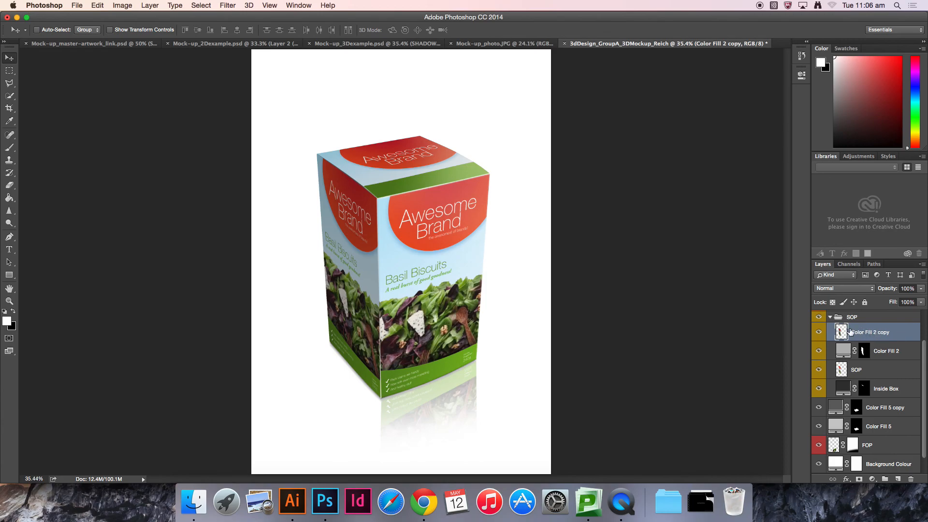
Step: Move the merged side-panel copy out of the SOP group, placing it below Color Fill 5, and collapse the group
{"action": "left_click_drag", "start_coordinate": [855, 332], "coordinate": [863, 428]}
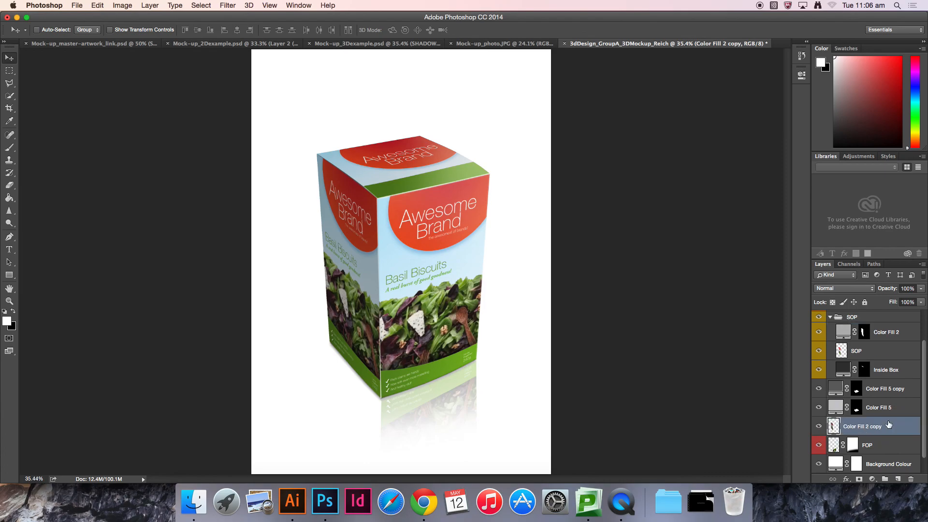
{"action": "left_click", "coordinate": [830, 318]}
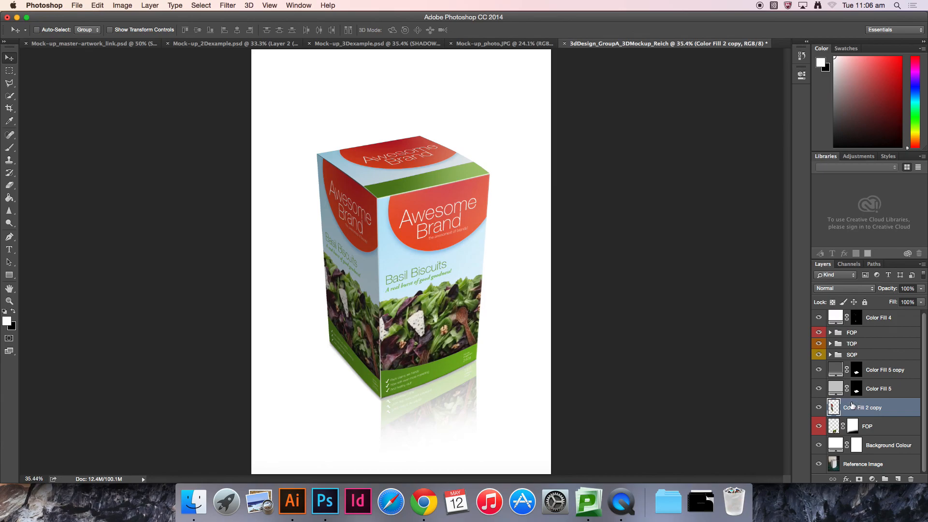
Step: Free-transform the merged side-panel copy, rotating it 180° and moving it below the box's side face
{"action": "key", "text": "super+t"}
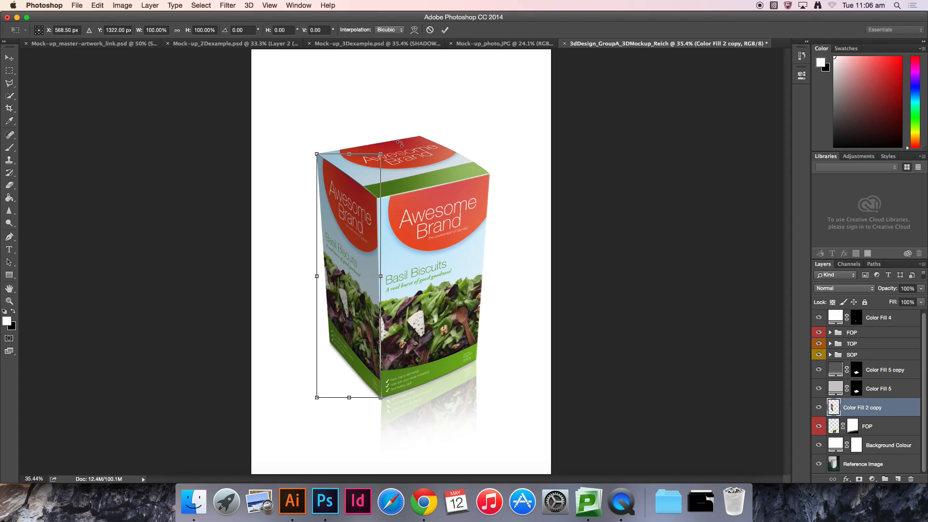
{"action": "left_click_drag", "start_coordinate": [400, 144], "coordinate": [329, 356]}
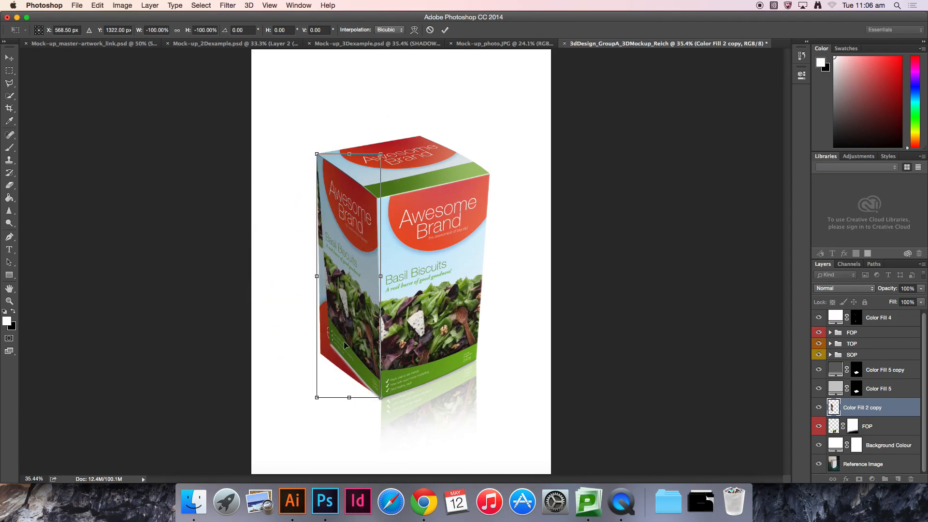
{"action": "left_click_drag", "start_coordinate": [346, 184], "coordinate": [382, 370]}
{"action": "key", "text": "super+plus"}
{"action": "key", "text": "super+plus"}
{"action": "key", "text": "super+plus"}
{"action": "key", "text": "super+plus"}
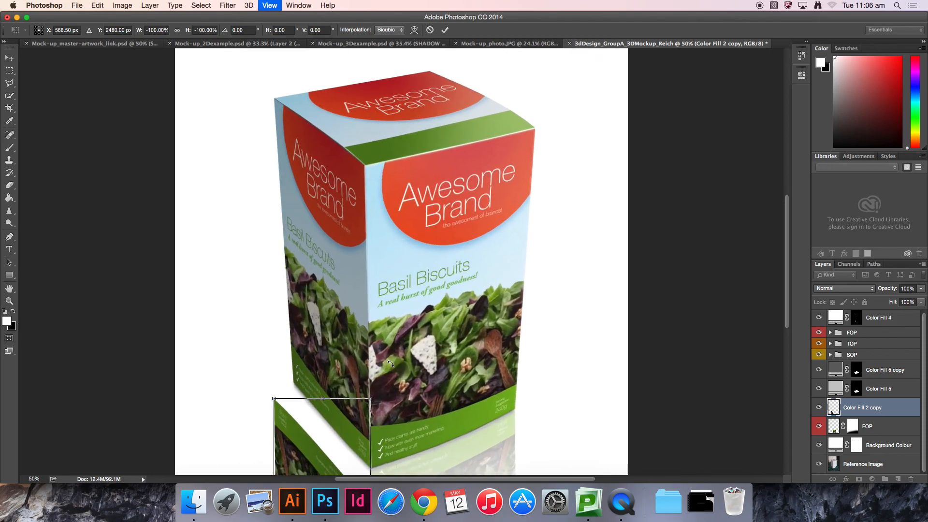
{"action": "left_click_drag", "start_coordinate": [265, 341], "coordinate": [396, 124]}
{"action": "scroll", "coordinate": [396, 124], "scroll_direction": "down", "scroll_amount": 10}
{"action": "scroll", "coordinate": [396, 124], "scroll_direction": "left", "scroll_amount": 5}
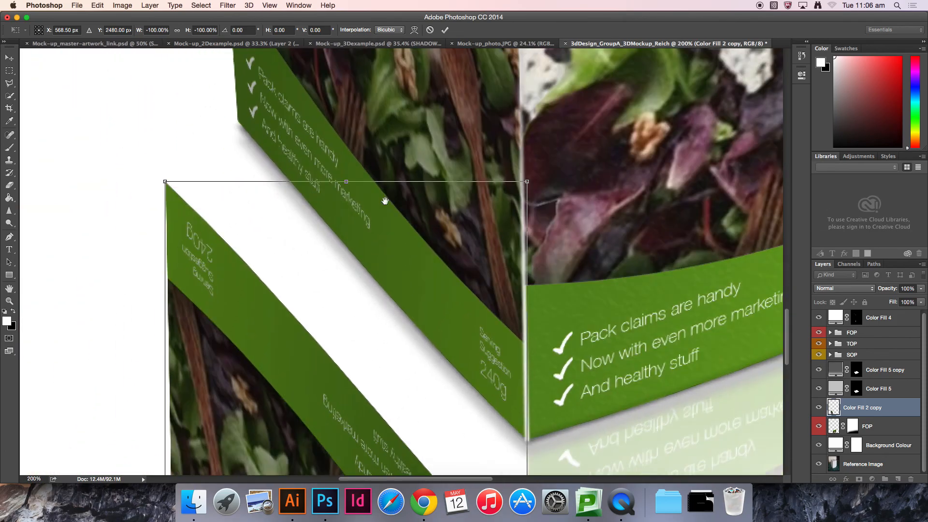
{"action": "left_click_drag", "start_coordinate": [335, 422], "coordinate": [400, 370]}
Step: Flip the side-panel copy horizontally and align its top corner with the side face's bottom corner
{"action": "left_click", "coordinate": [99, 5]}
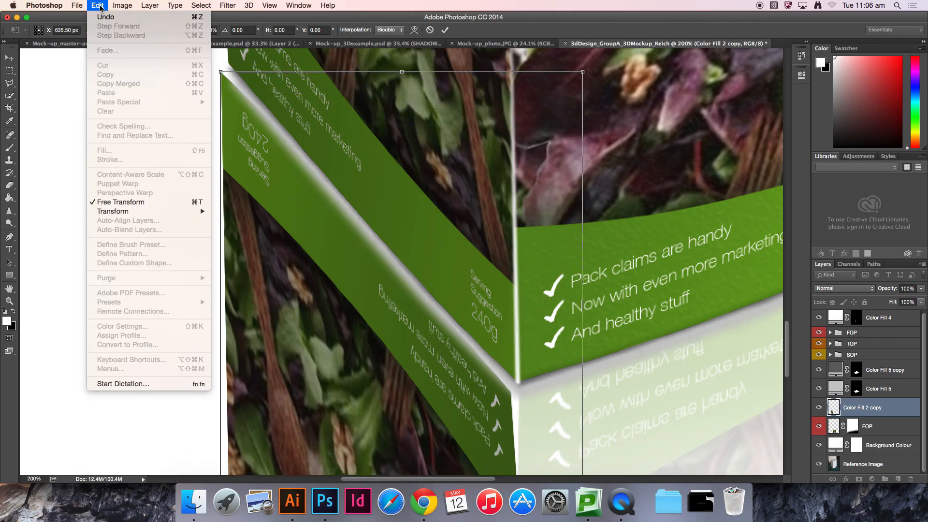
{"action": "mouse_move", "coordinate": [140, 213]}
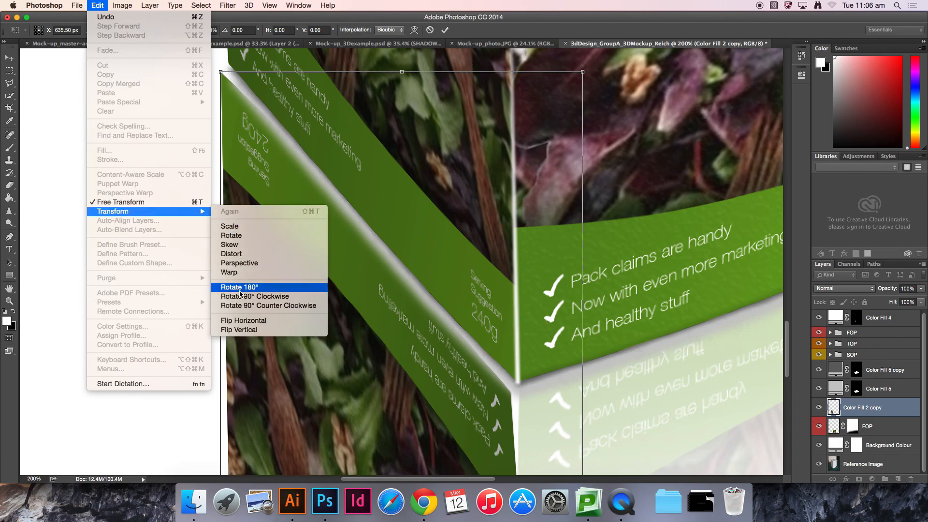
{"action": "left_click", "coordinate": [240, 329]}
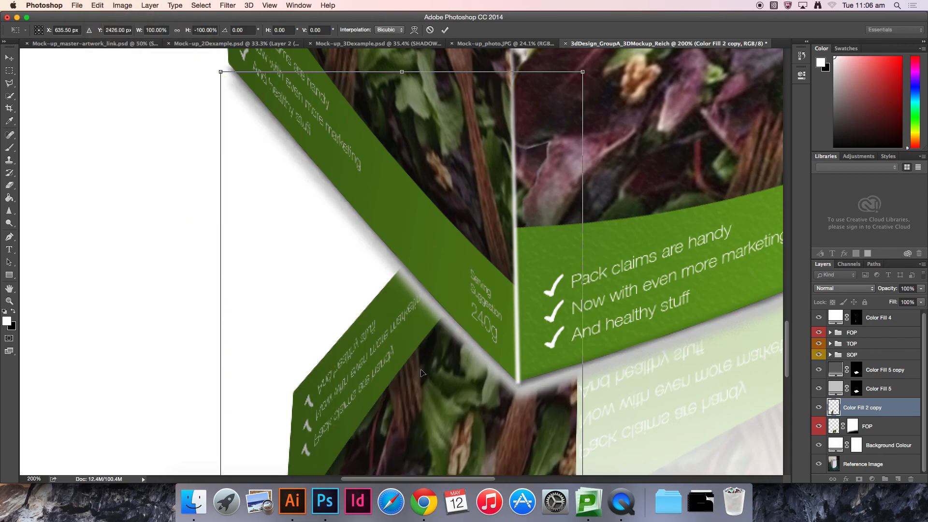
{"action": "scroll", "coordinate": [438, 334], "scroll_direction": "down", "scroll_amount": 5}
{"action": "scroll", "coordinate": [438, 333], "scroll_direction": "right", "scroll_amount": 1}
{"action": "left_click_drag", "start_coordinate": [448, 189], "coordinate": [449, 281]}
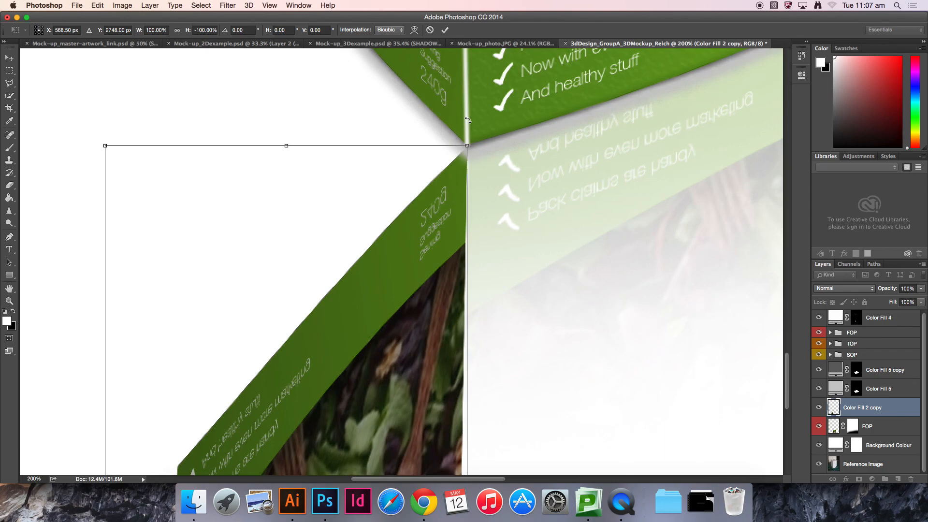
Step: Distort the side-panel copy's corners so it slants downward along the bottom edge of the box's side face
{"action": "key", "text": "super+minus"}
{"action": "key", "text": "super+minus"}
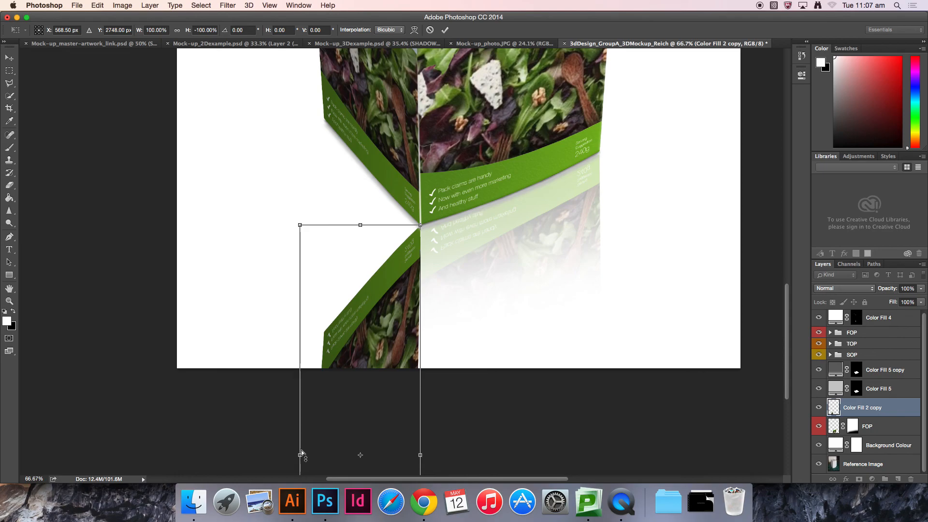
{"action": "left_click_drag", "start_coordinate": [300, 454], "coordinate": [310, 190]}
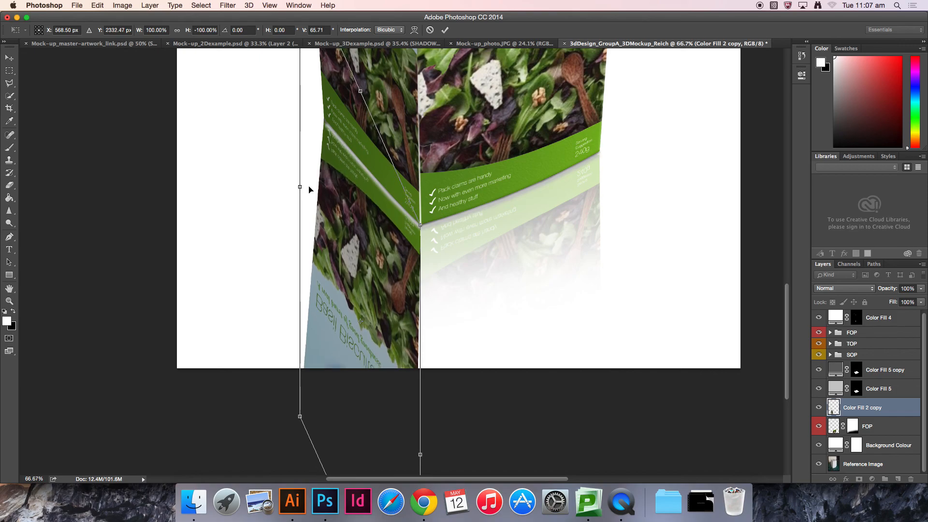
{"action": "left_click_drag", "start_coordinate": [300, 419], "coordinate": [333, 418]}
{"action": "left_click_drag", "start_coordinate": [381, 228], "coordinate": [378, 376]}
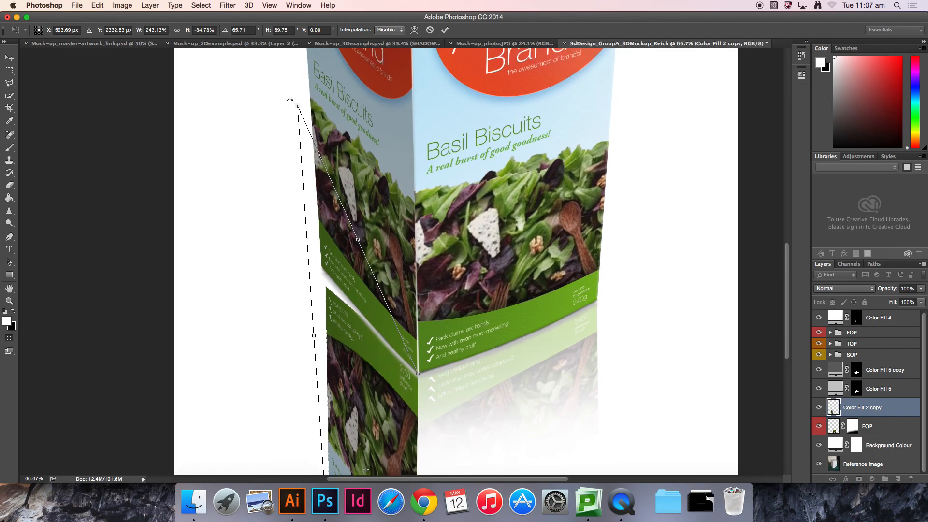
{"action": "left_click_drag", "start_coordinate": [297, 108], "coordinate": [288, 54]}
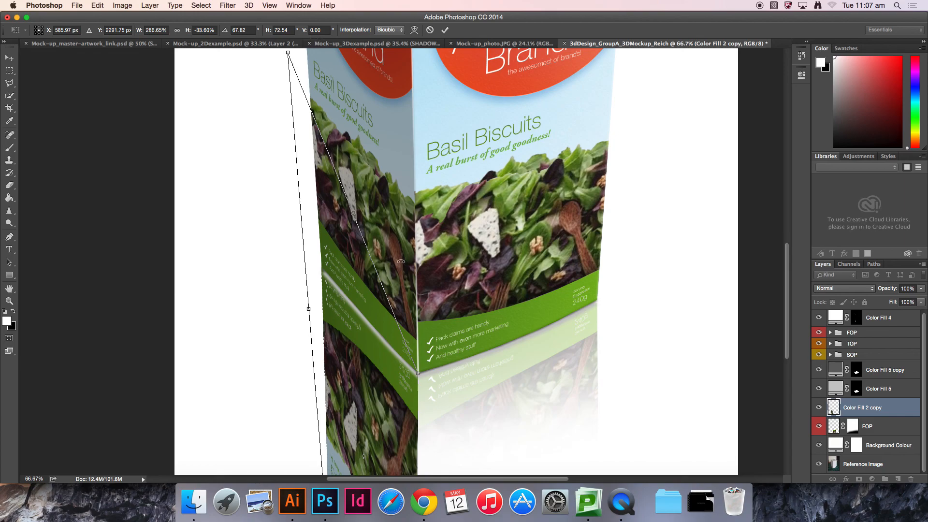
{"action": "left_click_drag", "start_coordinate": [403, 283], "coordinate": [405, 122]}
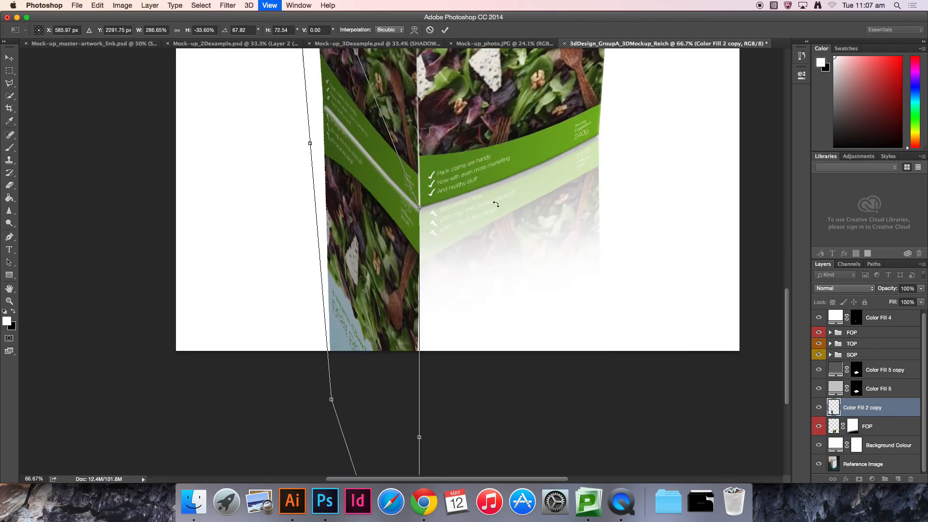
Step: Fine-tune the distorted reflection's corner against the box's bottom corner and apply the transform
{"action": "key", "text": "super+plus"}
{"action": "key", "text": "super+plus"}
{"action": "left_click_drag", "start_coordinate": [481, 120], "coordinate": [489, 307]}
{"action": "left_click_drag", "start_coordinate": [357, 165], "coordinate": [376, 257]}
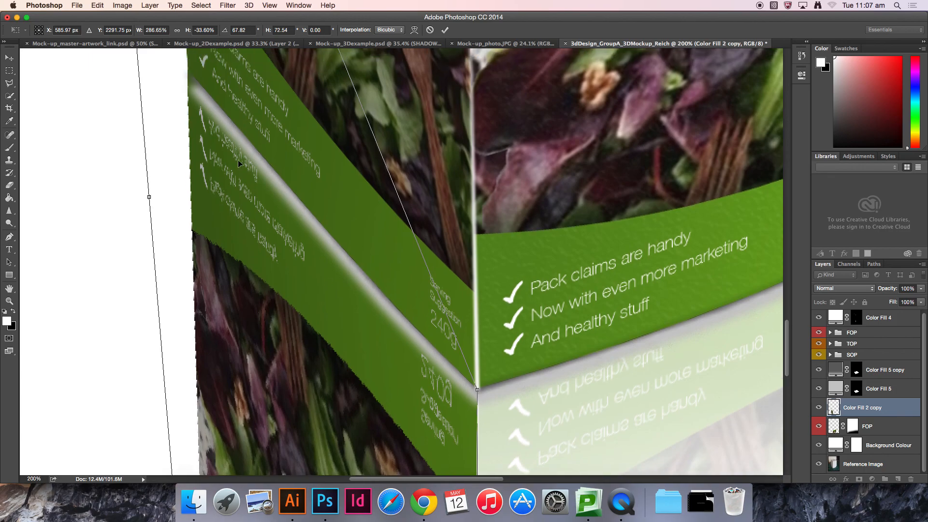
{"action": "scroll", "coordinate": [409, 228], "scroll_direction": "down", "scroll_amount": 15}
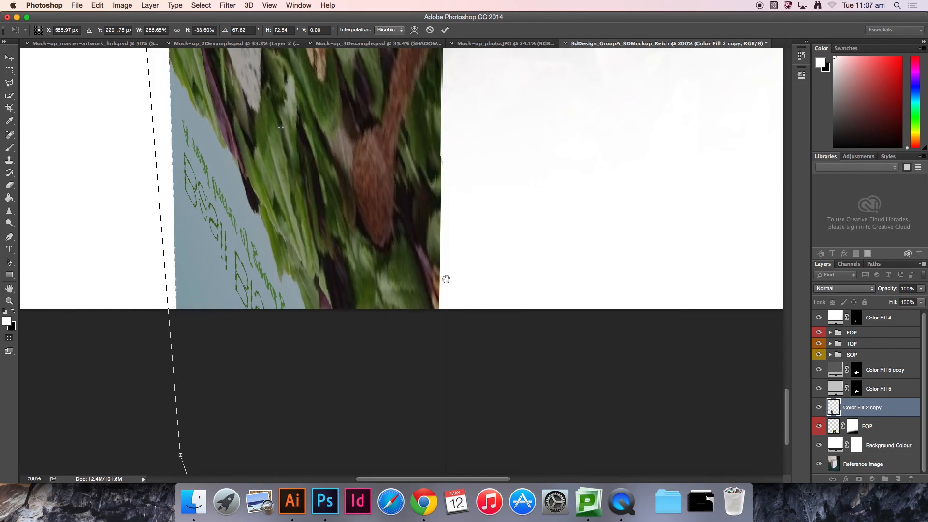
{"action": "key", "text": "super+minus"}
{"action": "key", "text": "super+minus"}
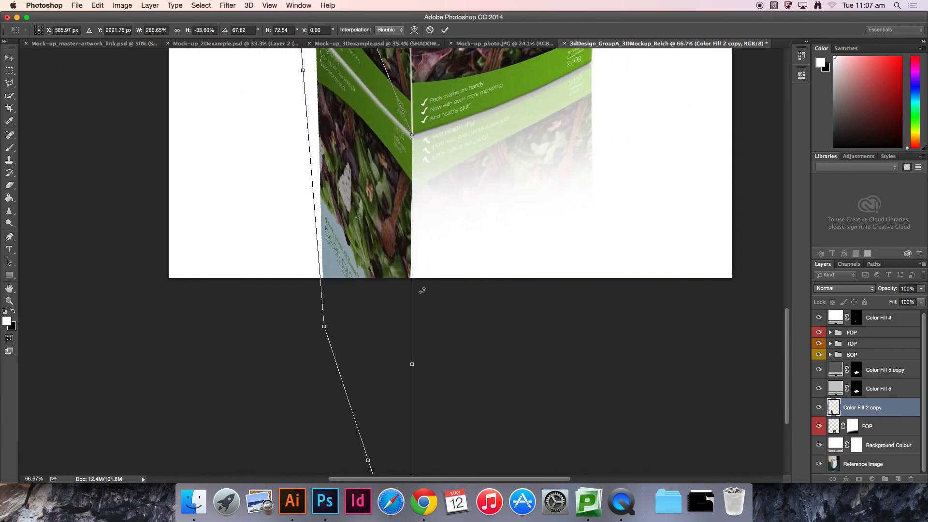
{"action": "key", "text": "super+plus"}
{"action": "key", "text": "super+plus"}
{"action": "key", "text": "super+plus"}
{"action": "key", "text": "super+plus"}
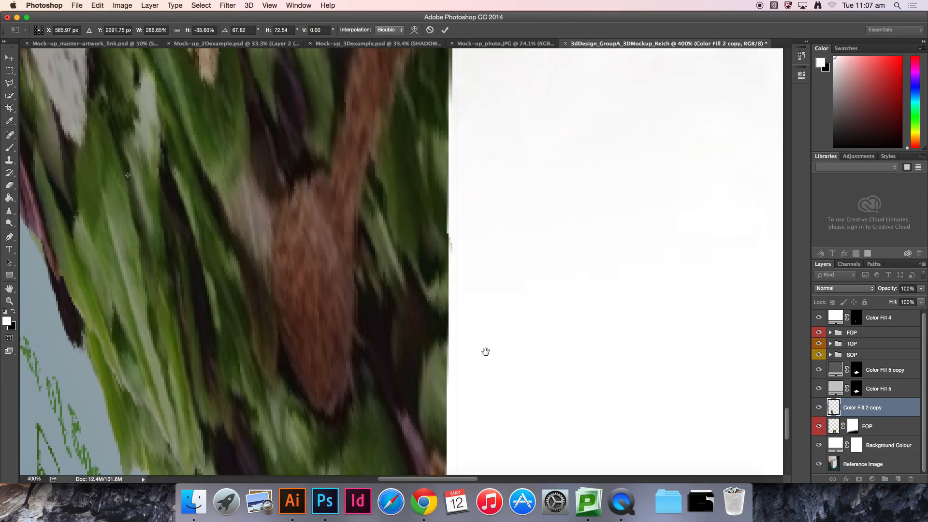
{"action": "left_click_drag", "start_coordinate": [467, 140], "coordinate": [472, 242]}
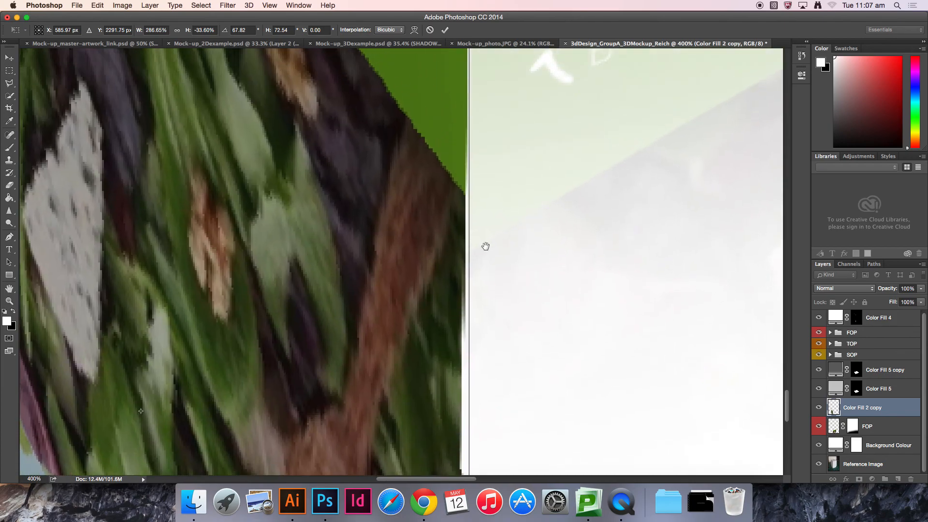
{"action": "left_click_drag", "start_coordinate": [493, 151], "coordinate": [489, 389]}
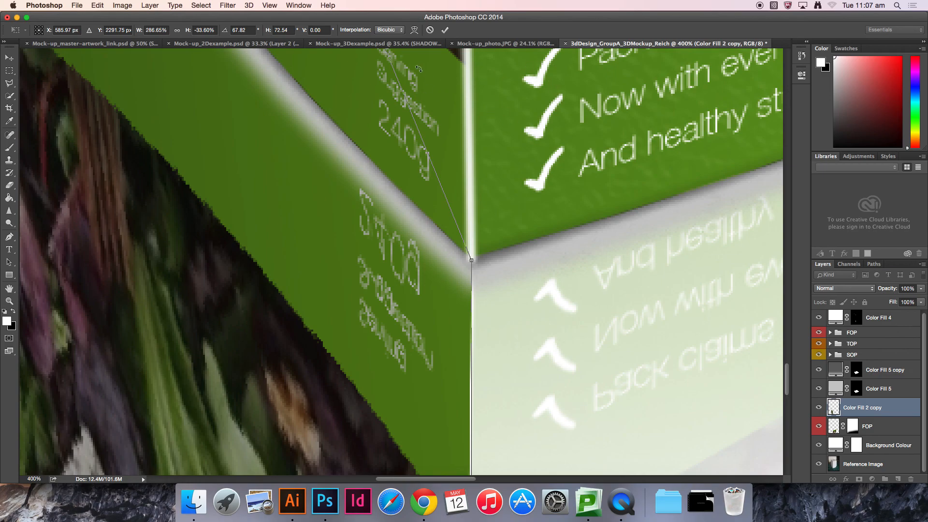
{"action": "left_click_drag", "start_coordinate": [482, 345], "coordinate": [425, 123]}
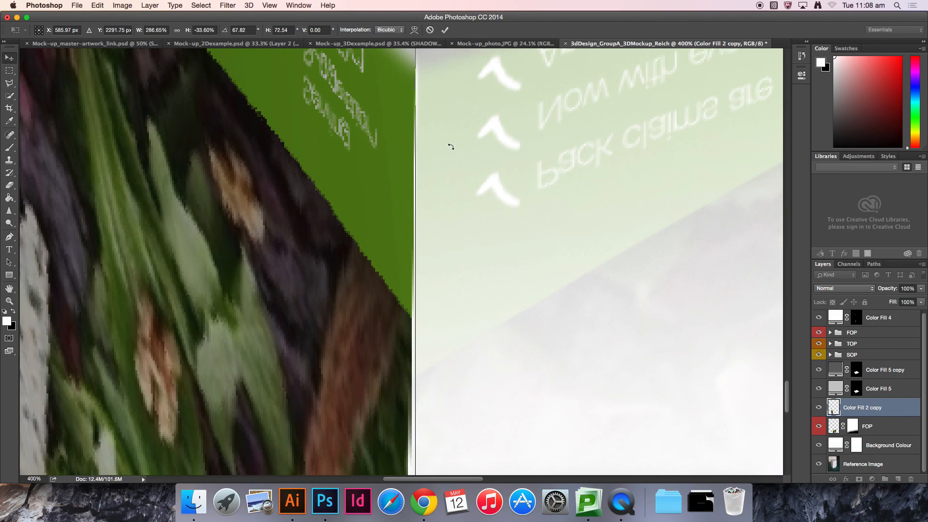
{"action": "key", "text": "Return"}
{"action": "key", "text": "super+0"}
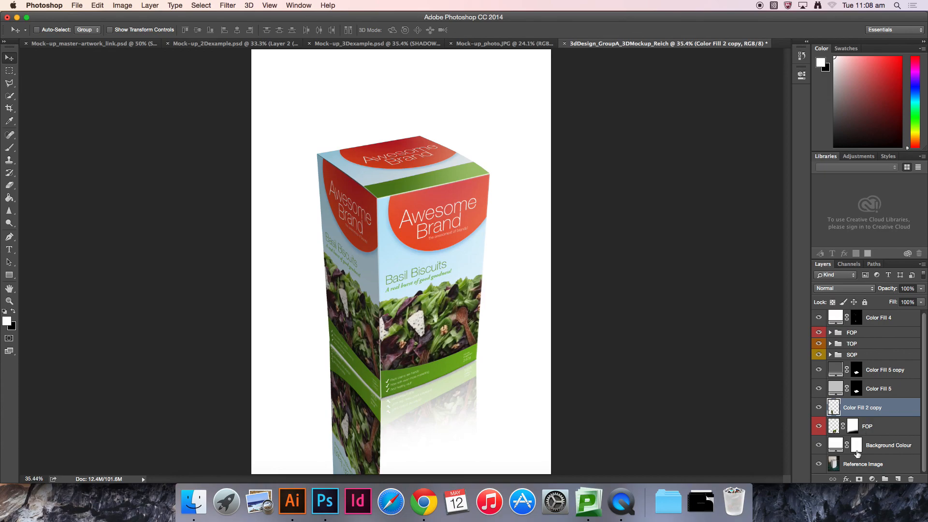
Step: Add a layer mask to the side-panel reflection copy and switch to the Brush tool
{"action": "left_click", "coordinate": [859, 481]}
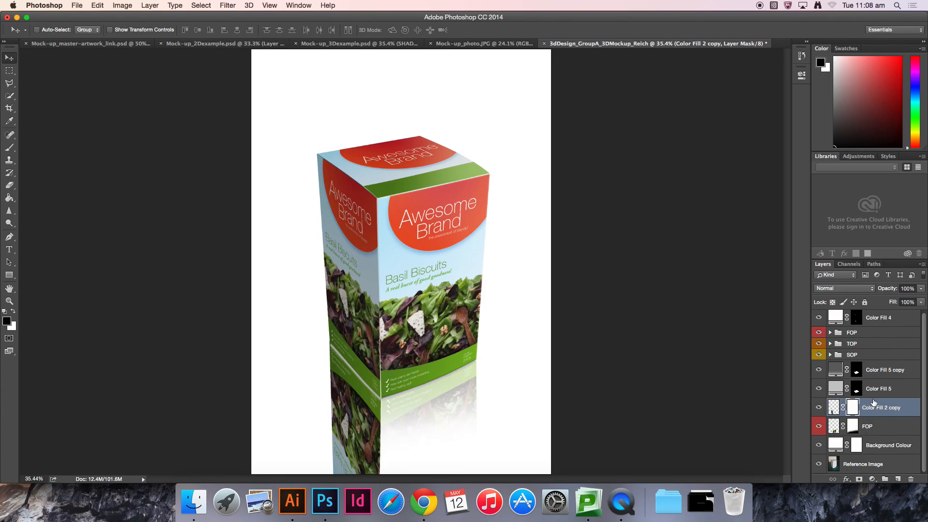
{"action": "key", "text": "b"}
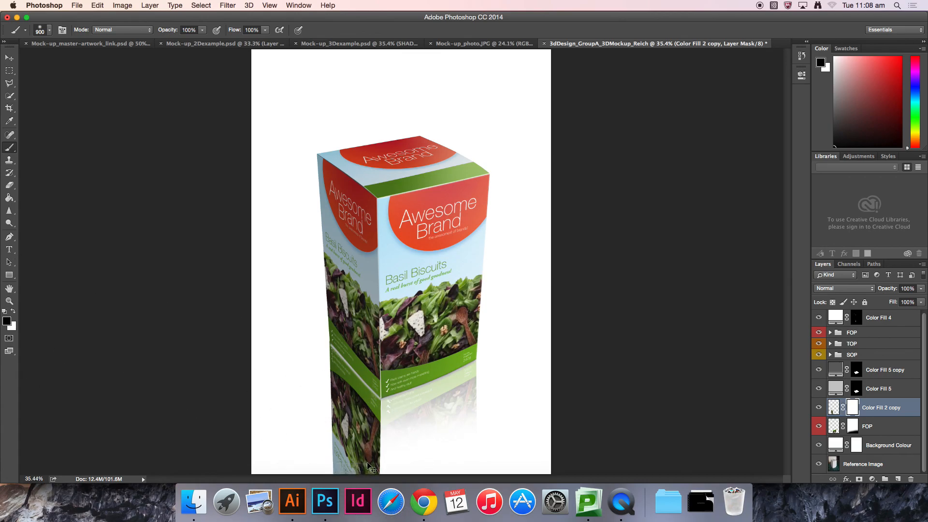
{"action": "key", "text": "super+plus"}
{"action": "key", "text": "super+plus"}
{"action": "key", "text": "super+plus"}
{"action": "left_click_drag", "start_coordinate": [431, 304], "coordinate": [512, 239]}
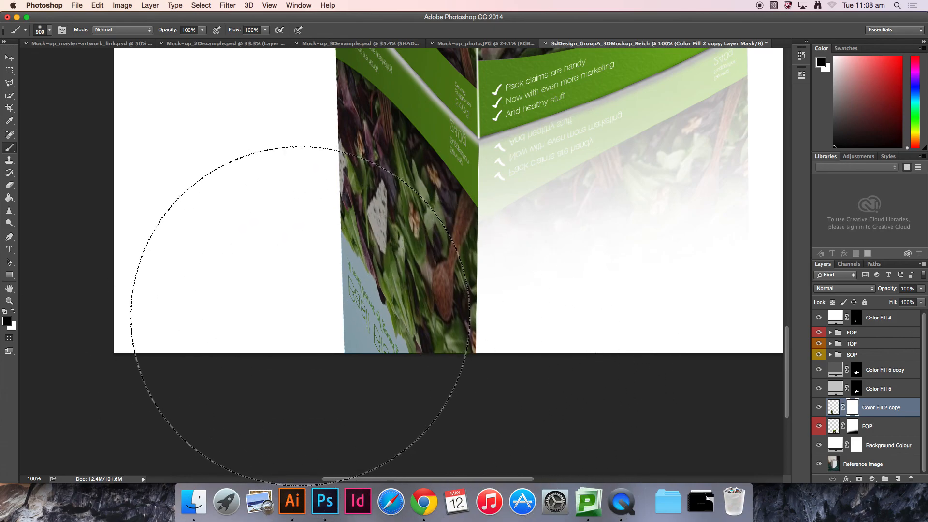
Step: Paint out the reflection's lower part with a 400 px brush and undo the stroke
{"action": "key", "text": "bracketleft"}
{"action": "key", "text": "bracketleft"}
{"action": "key", "text": "bracketleft"}
{"action": "key", "text": "bracketleft"}
{"action": "key", "text": "bracketleft"}
{"action": "mouse_move", "coordinate": [473, 398]}
{"action": "left_mouse_down"}
{"action": "mouse_move", "coordinate": [177, 333]}
{"action": "mouse_move", "coordinate": [493, 344]}
{"action": "mouse_move", "coordinate": [515, 288]}
{"action": "mouse_move", "coordinate": [464, 267]}
{"action": "mouse_move", "coordinate": [643, 205]}
{"action": "mouse_move", "coordinate": [583, 274]}
{"action": "mouse_move", "coordinate": [646, 281]}
{"action": "mouse_move", "coordinate": [636, 264]}
{"action": "mouse_move", "coordinate": [664, 203]}
{"action": "mouse_move", "coordinate": [501, 284]}
{"action": "mouse_move", "coordinate": [436, 343]}
{"action": "left_mouse_up"}
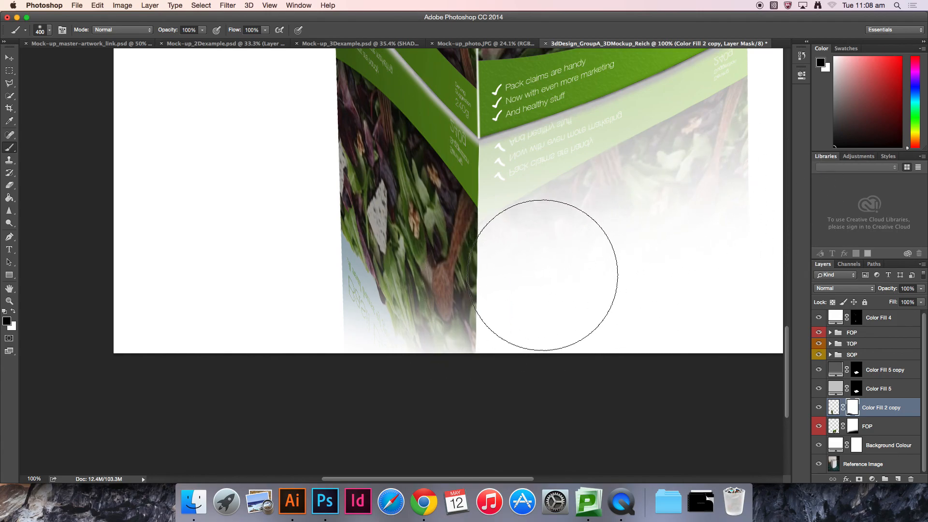
{"action": "key", "text": "super+z"}
Step: Paint black on the reflection's mask with a 700 px brush to fade out its lower part
{"action": "key", "text": "bracketright"}
{"action": "key", "text": "bracketright"}
{"action": "key", "text": "bracketright"}
{"action": "key", "text": "bracketright"}
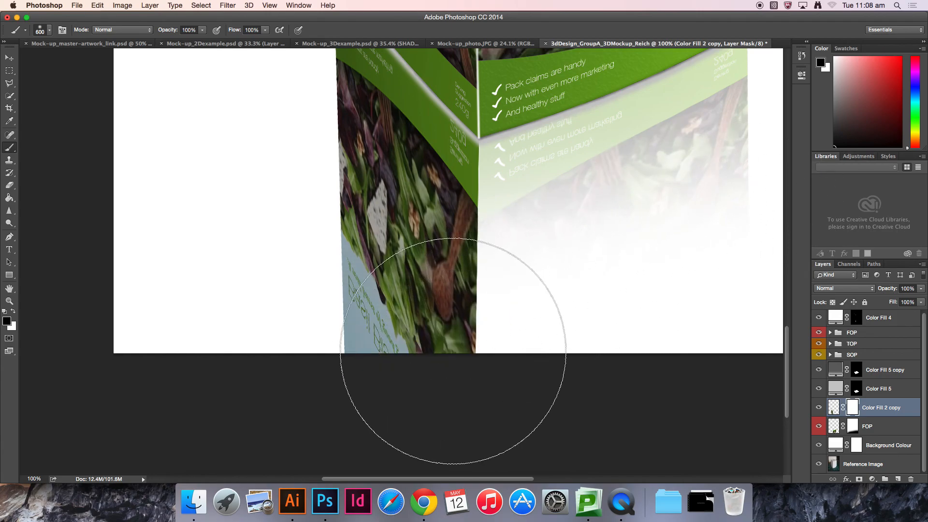
{"action": "key", "text": "bracketleft"}
{"action": "mouse_move", "coordinate": [439, 373]}
{"action": "left_mouse_down"}
{"action": "mouse_move", "coordinate": [239, 300]}
{"action": "mouse_move", "coordinate": [433, 398]}
{"action": "mouse_move", "coordinate": [158, 309]}
{"action": "mouse_move", "coordinate": [218, 358]}
{"action": "mouse_move", "coordinate": [474, 390]}
{"action": "mouse_move", "coordinate": [192, 283]}
{"action": "mouse_move", "coordinate": [276, 306]}
{"action": "mouse_move", "coordinate": [189, 261]}
{"action": "mouse_move", "coordinate": [263, 320]}
{"action": "mouse_move", "coordinate": [466, 348]}
{"action": "left_mouse_up"}
{"action": "left_click_drag", "start_coordinate": [528, 284], "coordinate": [579, 365]}
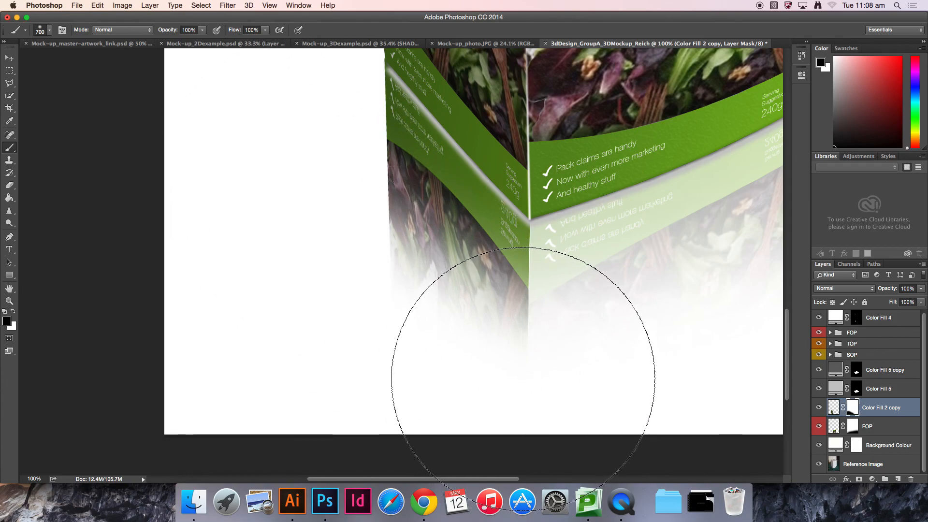
Step: Set the side-panel reflection layer's opacity to 30%
{"action": "key", "text": "z"}
{"action": "left_click", "coordinate": [569, 249], "text": "alt"}
{"action": "left_click", "coordinate": [569, 249], "text": "alt"}
{"action": "key", "text": "v"}
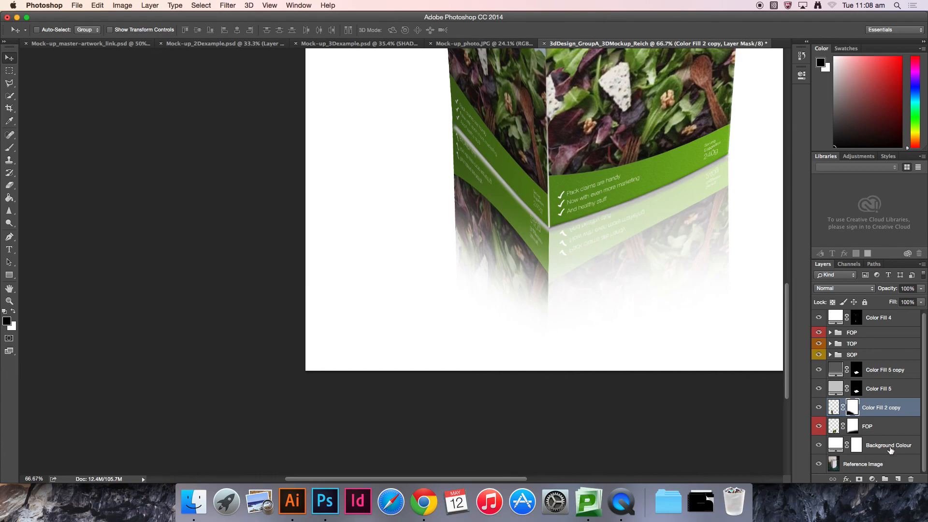
{"action": "left_click", "coordinate": [904, 288]}
{"action": "type", "text": "30"}
{"action": "key", "text": "Return"}
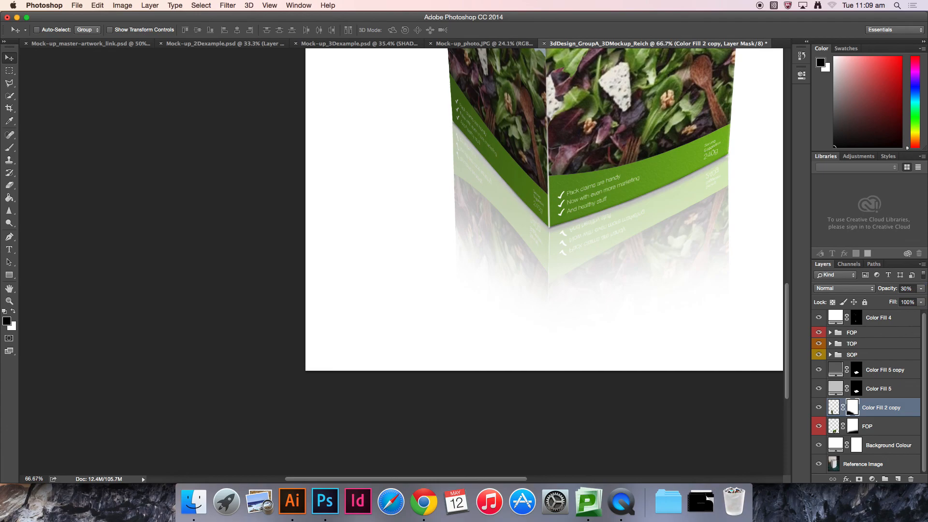
Step: Reselect the side-panel reflection and nudge it so its edge meets the box's bottom corner
{"action": "left_click", "coordinate": [894, 430]}
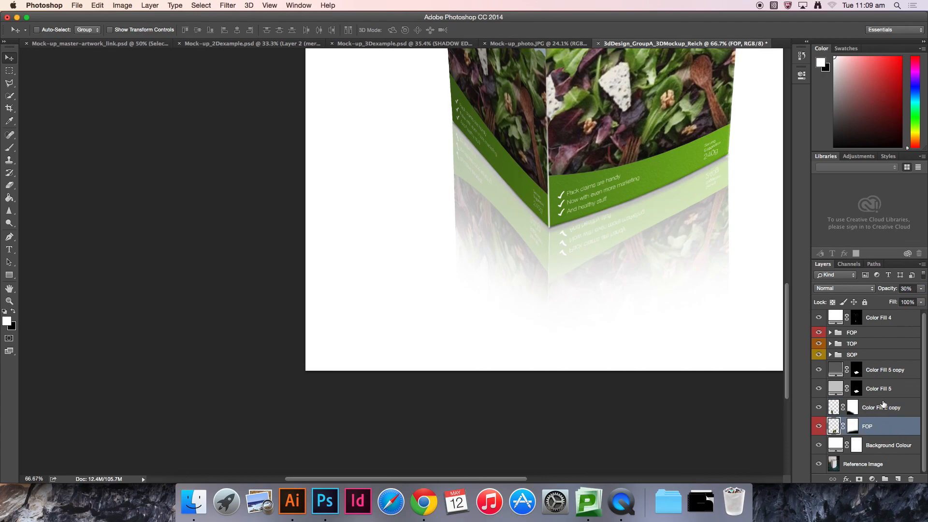
{"action": "left_click", "coordinate": [883, 409]}
{"action": "key", "text": "super+plus"}
{"action": "key", "text": "super+plus"}
{"action": "key", "text": "super+plus"}
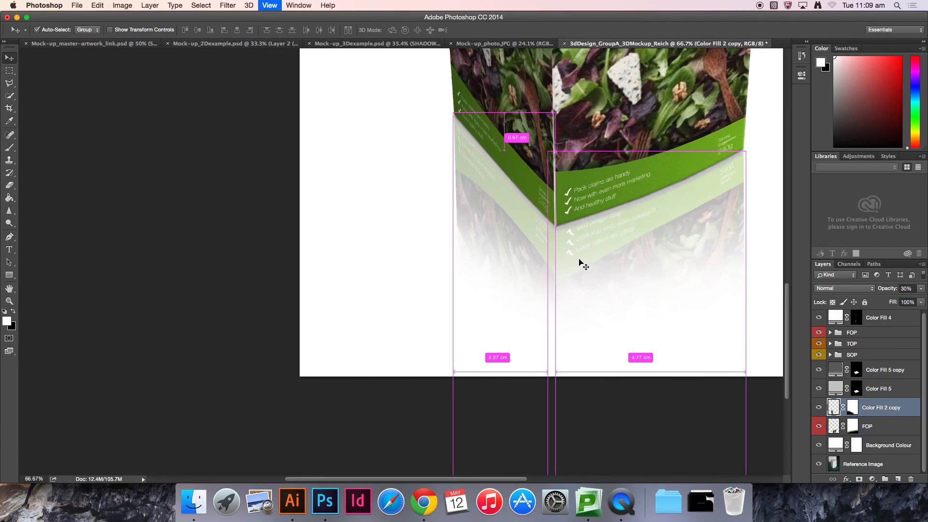
{"action": "left_click_drag", "start_coordinate": [712, 216], "coordinate": [401, 273]}
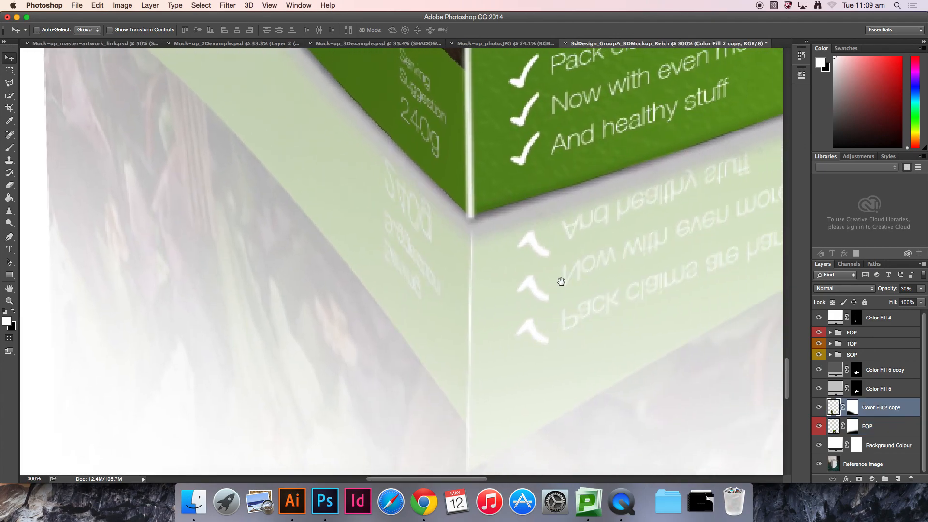
{"action": "key", "text": "super+plus"}
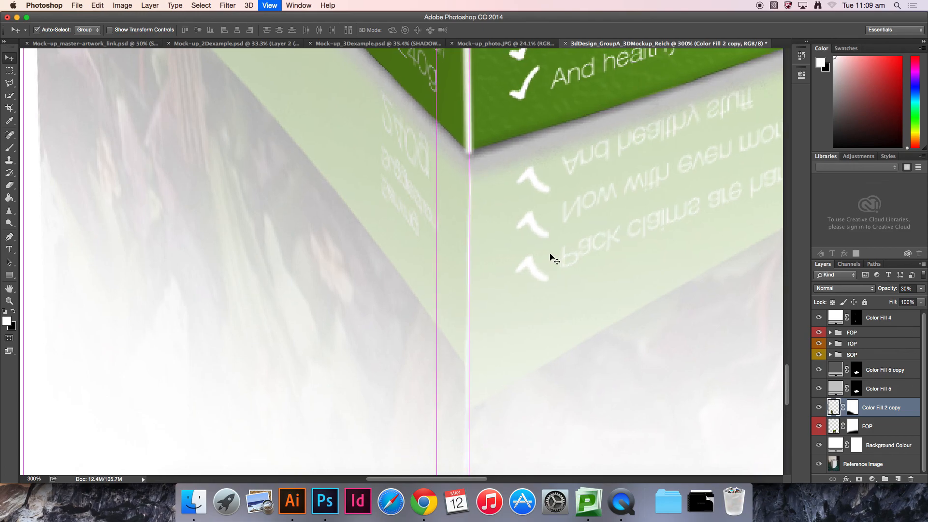
{"action": "left_click_drag", "start_coordinate": [554, 340], "coordinate": [512, 187]}
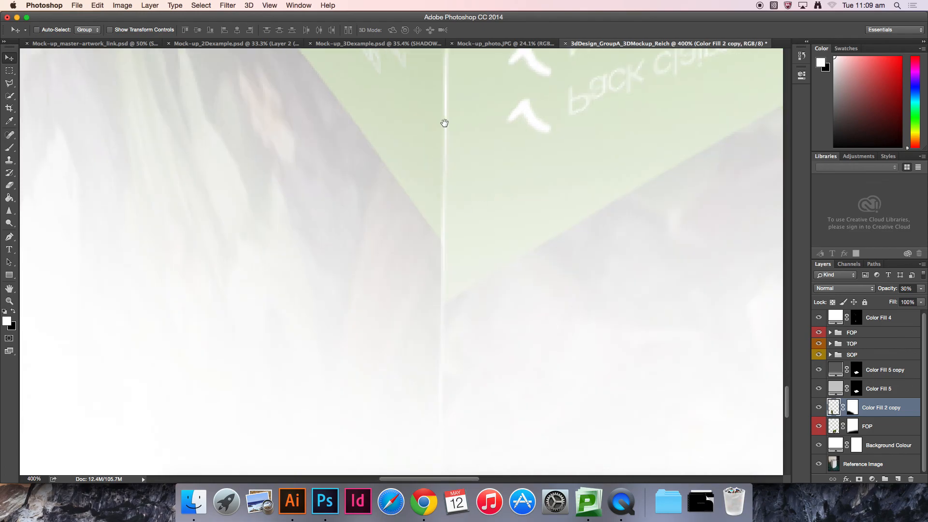
{"action": "left_click_drag", "start_coordinate": [445, 123], "coordinate": [460, 273]}
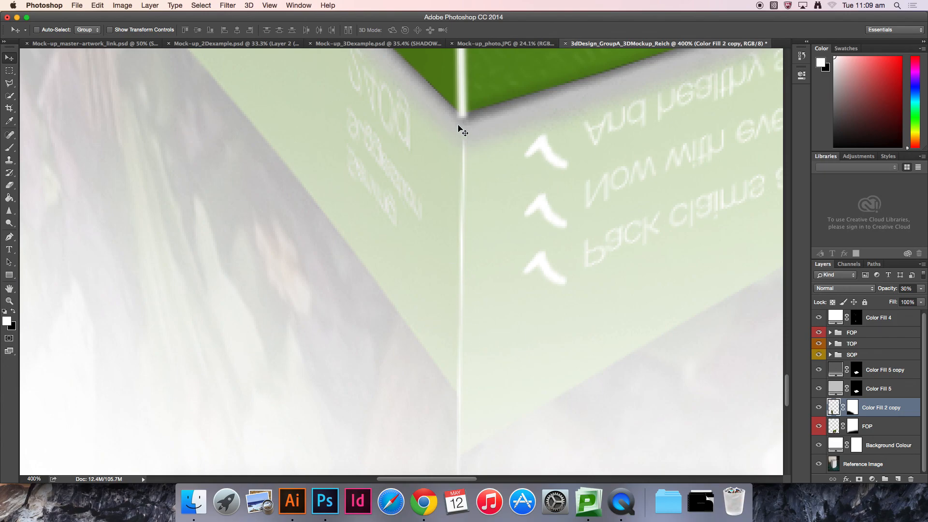
{"action": "left_click_drag", "start_coordinate": [500, 130], "coordinate": [530, 321]}
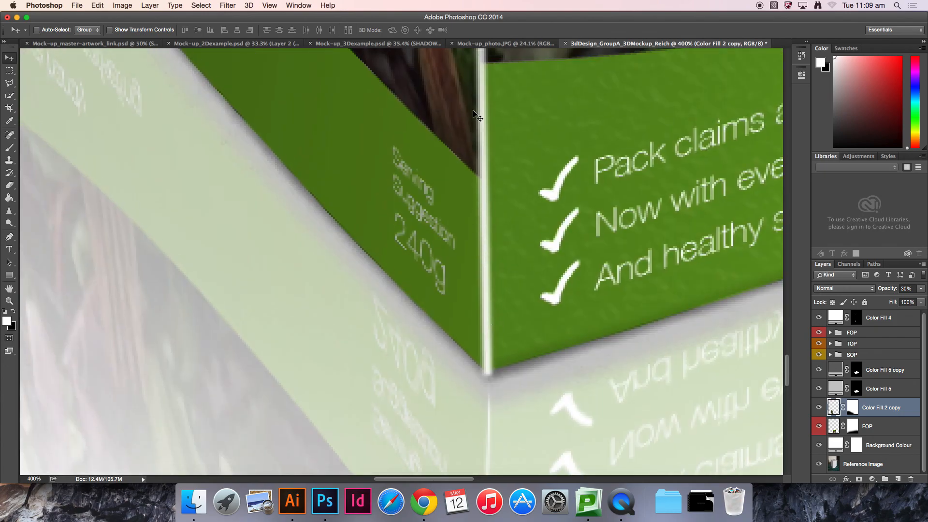
{"action": "left_click_drag", "start_coordinate": [526, 381], "coordinate": [483, 156]}
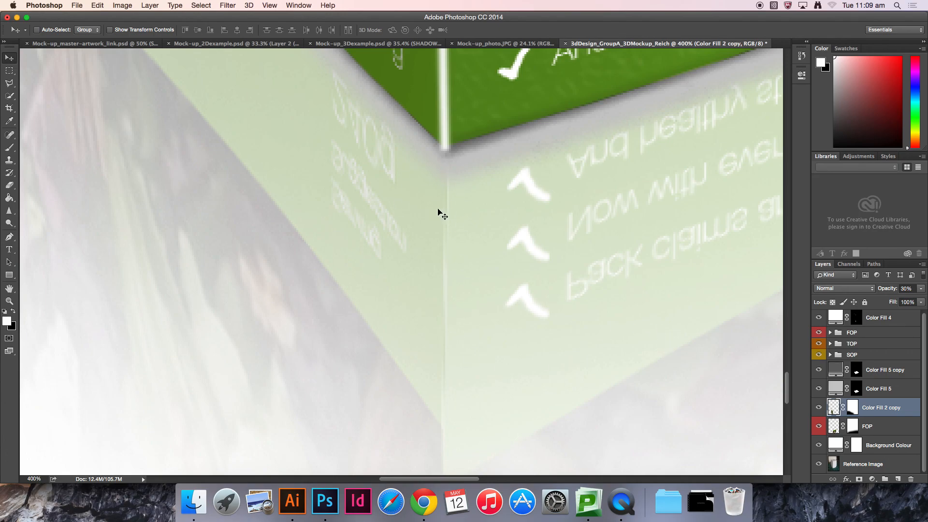
{"action": "left_click_drag", "start_coordinate": [296, 197], "coordinate": [556, 391]}
{"action": "left_click_drag", "start_coordinate": [373, 216], "coordinate": [351, 411]}
{"action": "left_click_drag", "start_coordinate": [364, 311], "coordinate": [363, 318]}
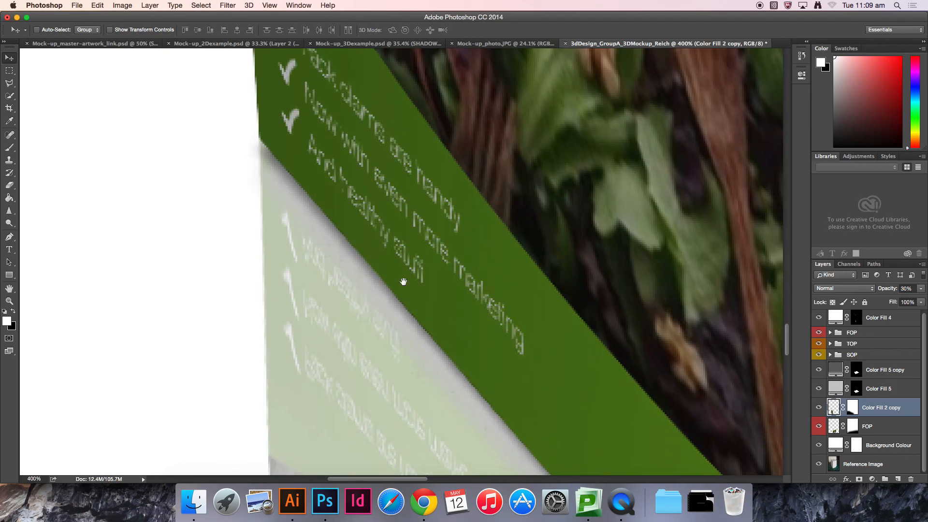
Step: Set the blend mode of both Color Fill 5 and Color Fill 5 copy to Multiply
{"action": "key", "text": "super+h"}
{"action": "key", "text": "super+0"}
{"action": "key", "text": "super+h"}
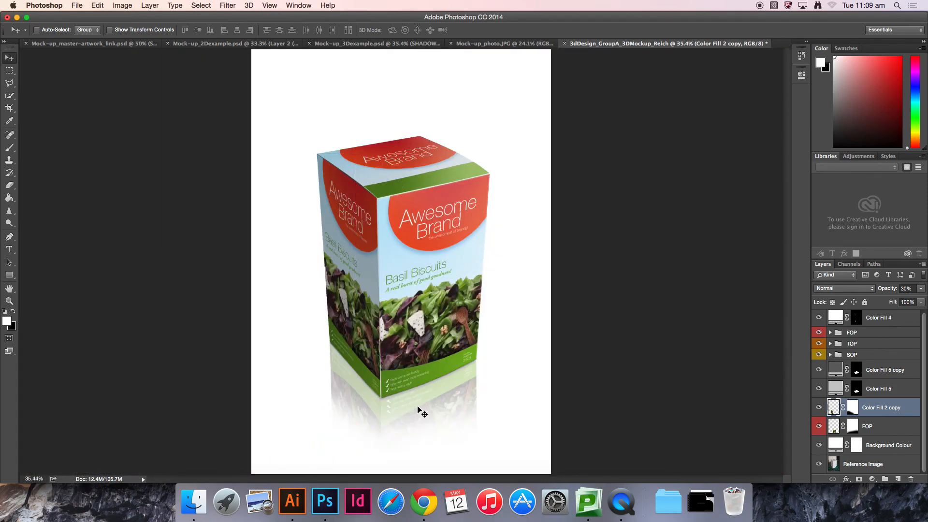
{"action": "key", "text": "super+1"}
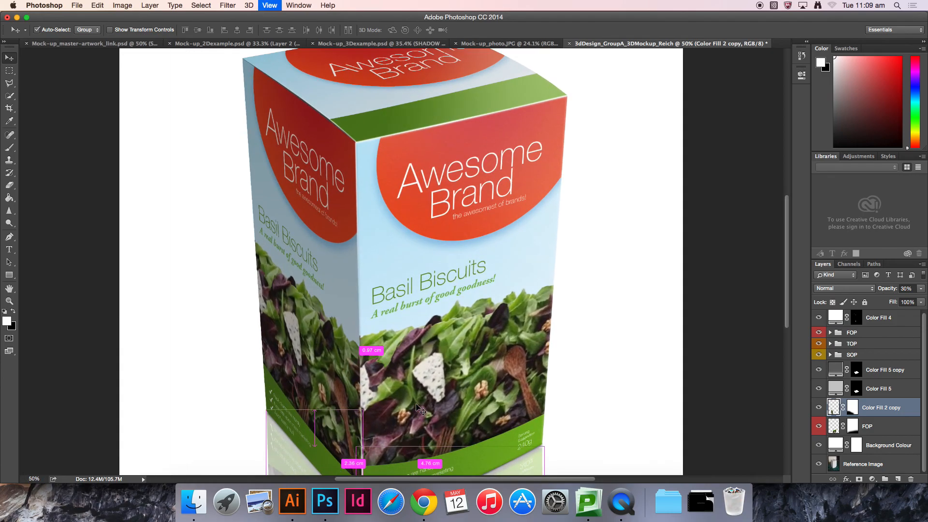
{"action": "left_click_drag", "start_coordinate": [424, 387], "coordinate": [429, 114]}
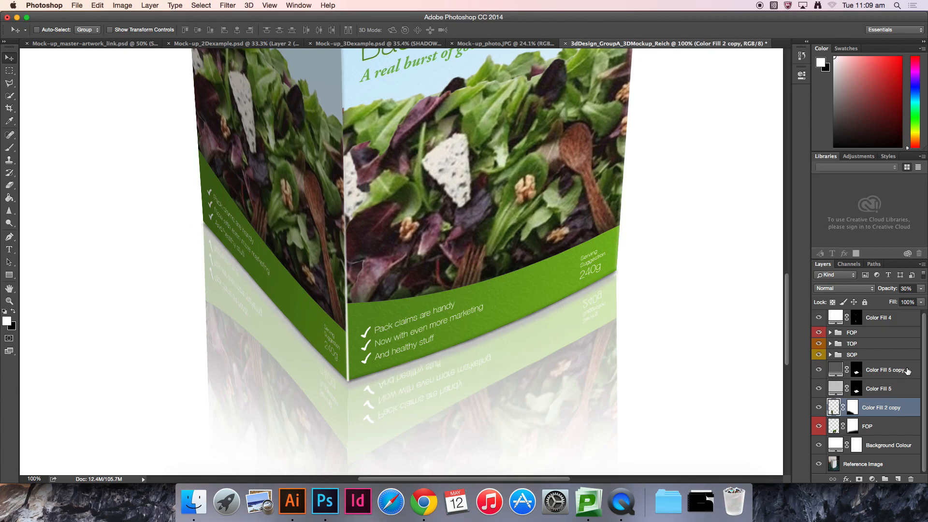
{"action": "left_click", "coordinate": [898, 370]}
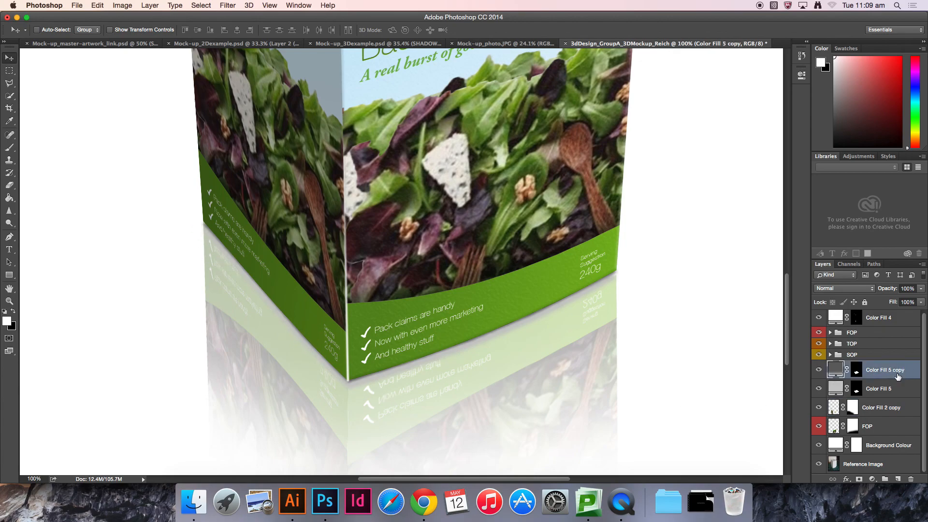
{"action": "left_click", "coordinate": [899, 390]}
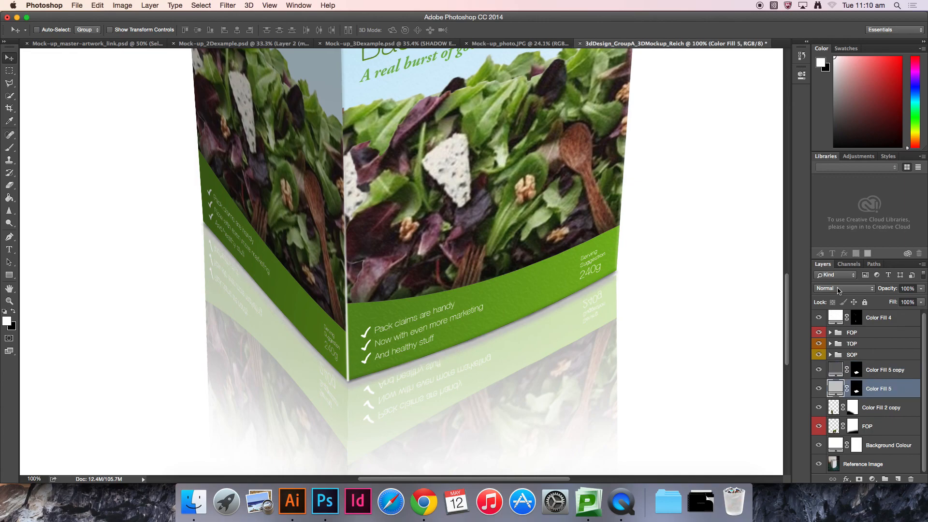
{"action": "left_click", "coordinate": [837, 290]}
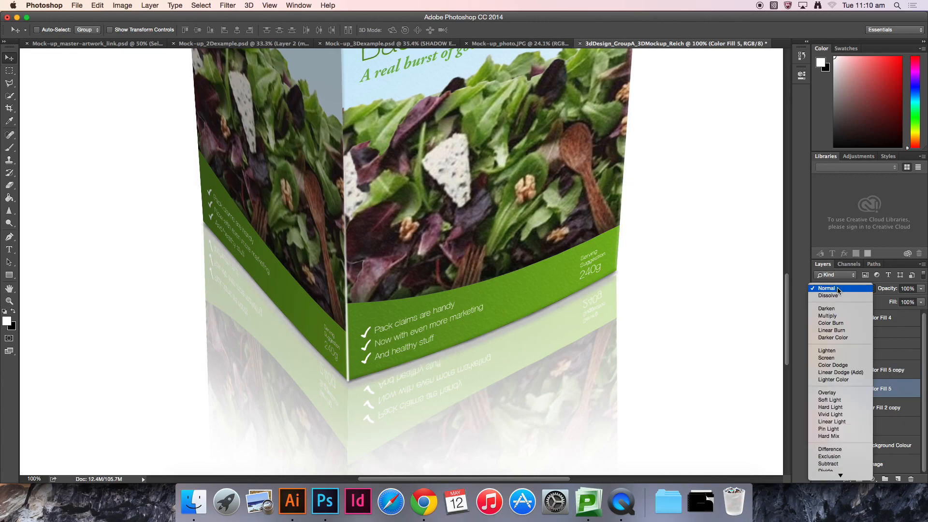
{"action": "left_click", "coordinate": [838, 316]}
{"action": "left_click", "coordinate": [893, 375]}
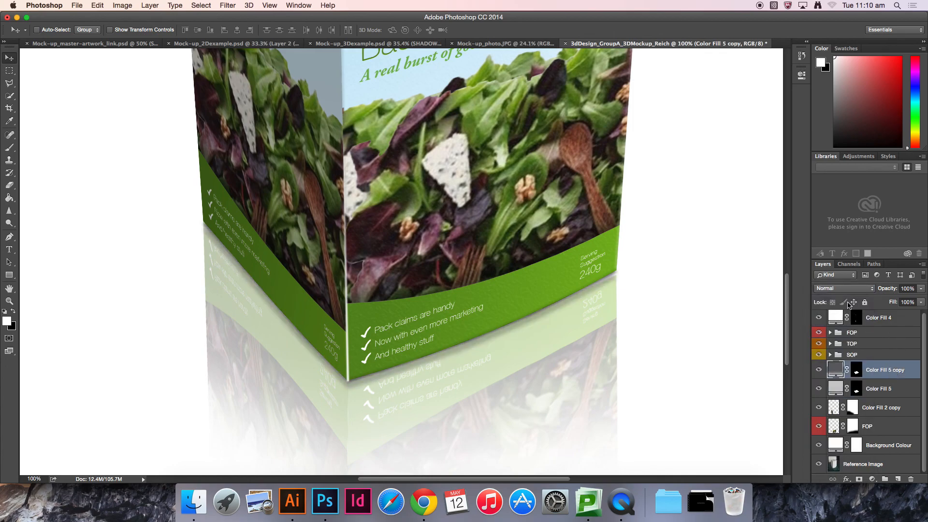
{"action": "left_click", "coordinate": [842, 288]}
{"action": "left_click", "coordinate": [840, 316]}
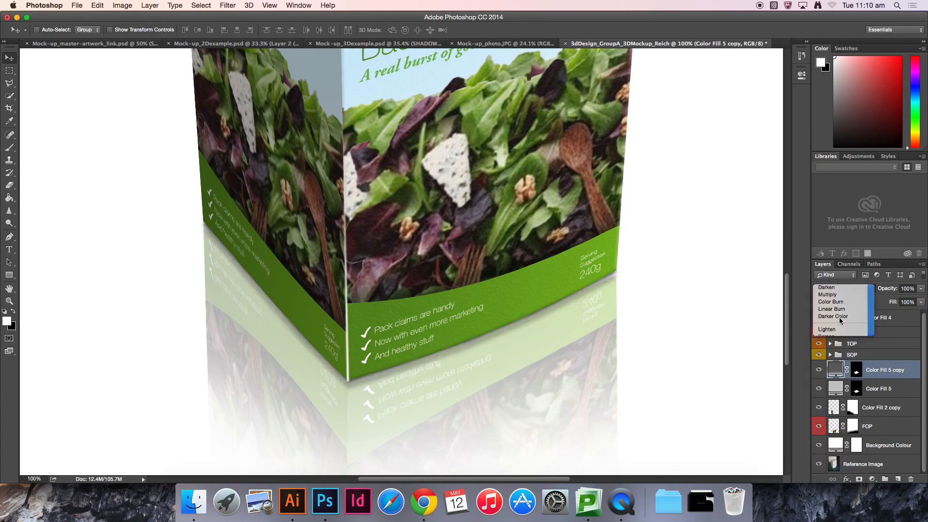
{"action": "key", "text": "super+0"}
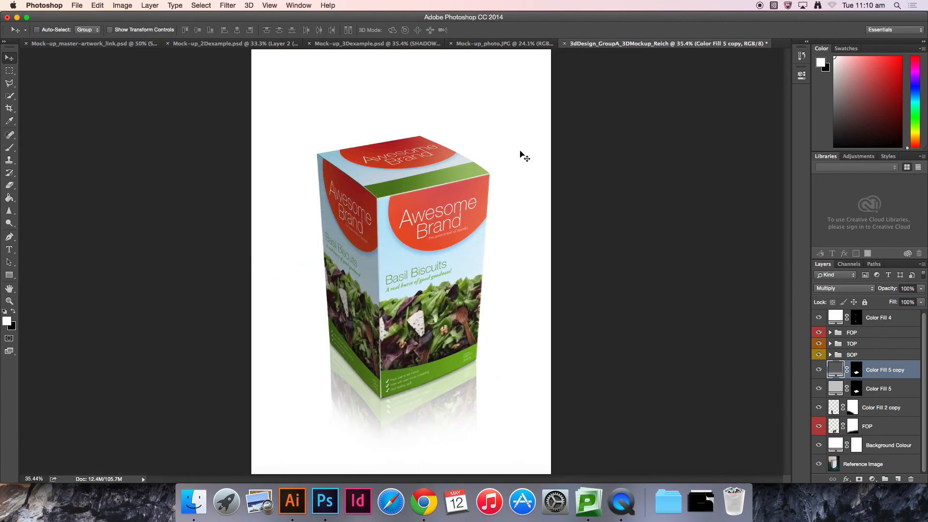